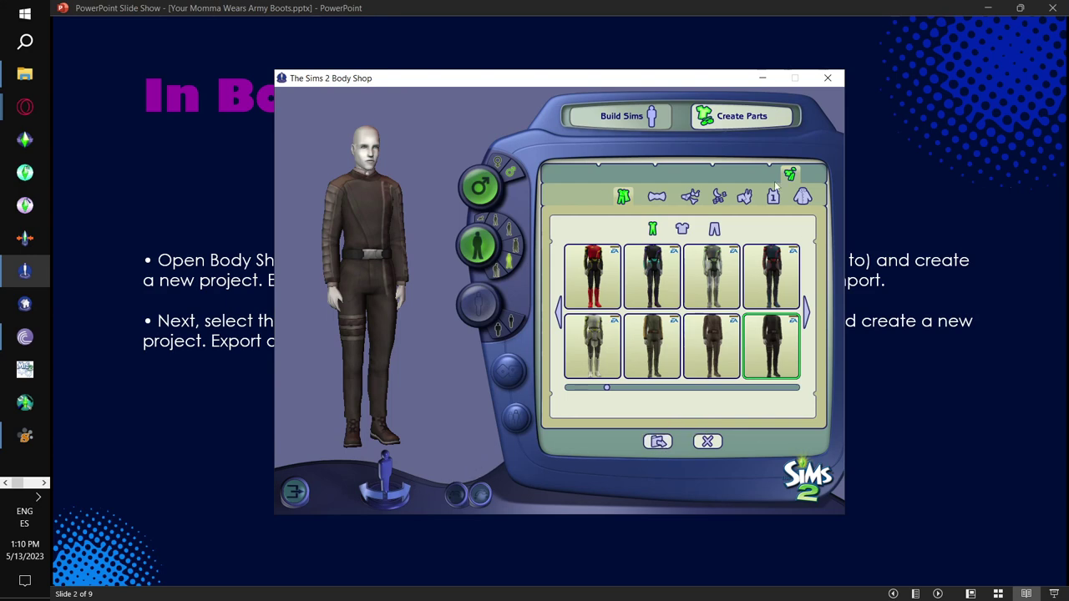
Step: Quit The Sims 2 Body Shop, confirming the exit
{"action": "left_click", "coordinate": [828, 79]}
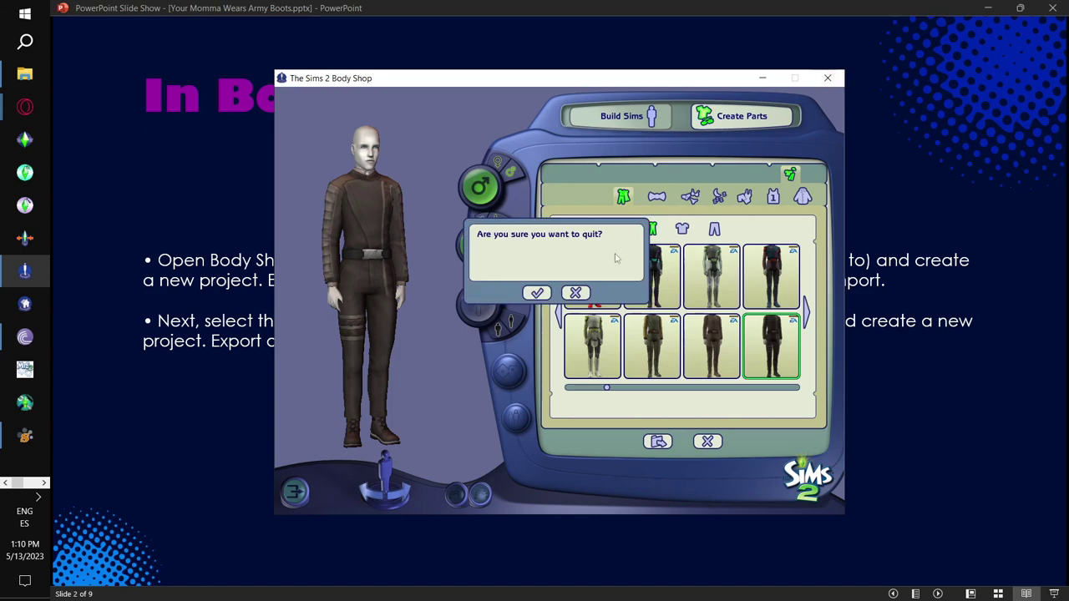
{"action": "left_click", "coordinate": [535, 293]}
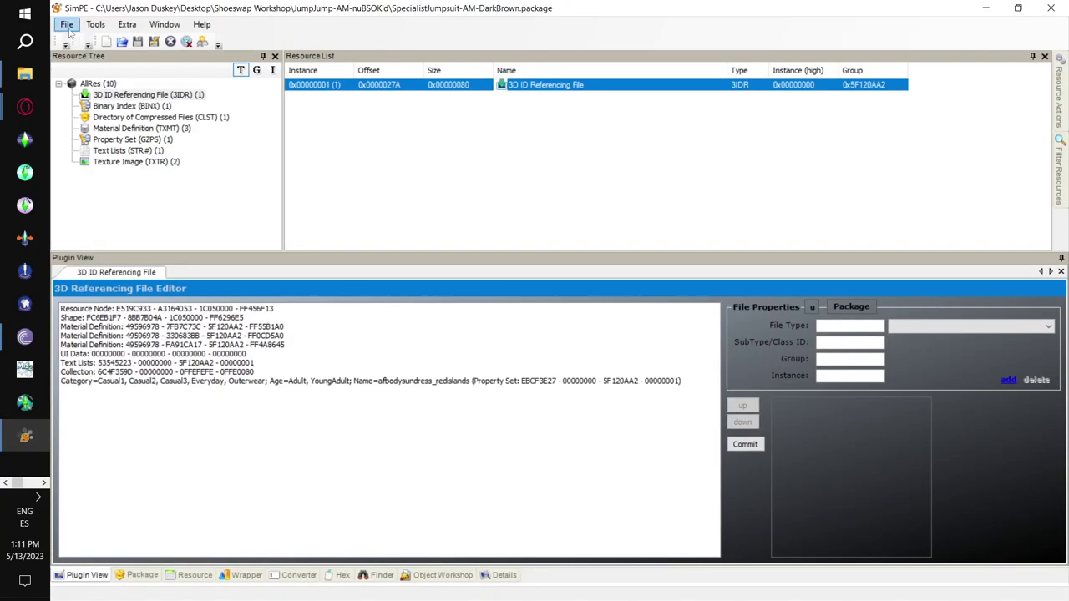
Step: In SimPE, open the SP38SilkRobeEdit mesh package from the Shoeswap Workshop folder and load its Geometric Data Container resource
{"action": "left_click", "coordinate": [68, 26]}
{"action": "left_click", "coordinate": [84, 53]}
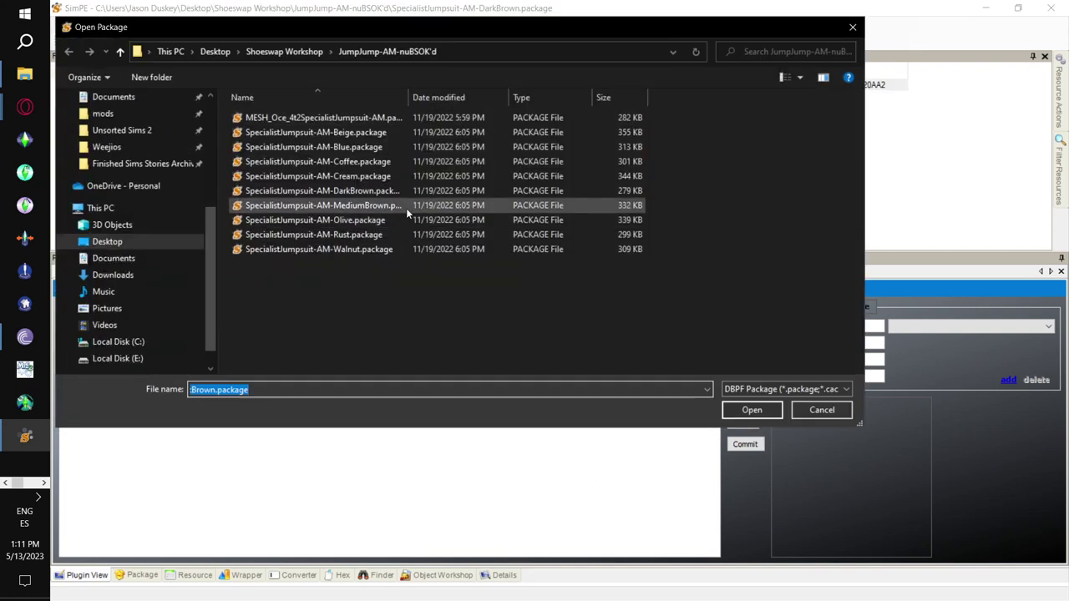
{"action": "scroll", "coordinate": [189, 242], "scroll_direction": "up", "scroll_amount": 4}
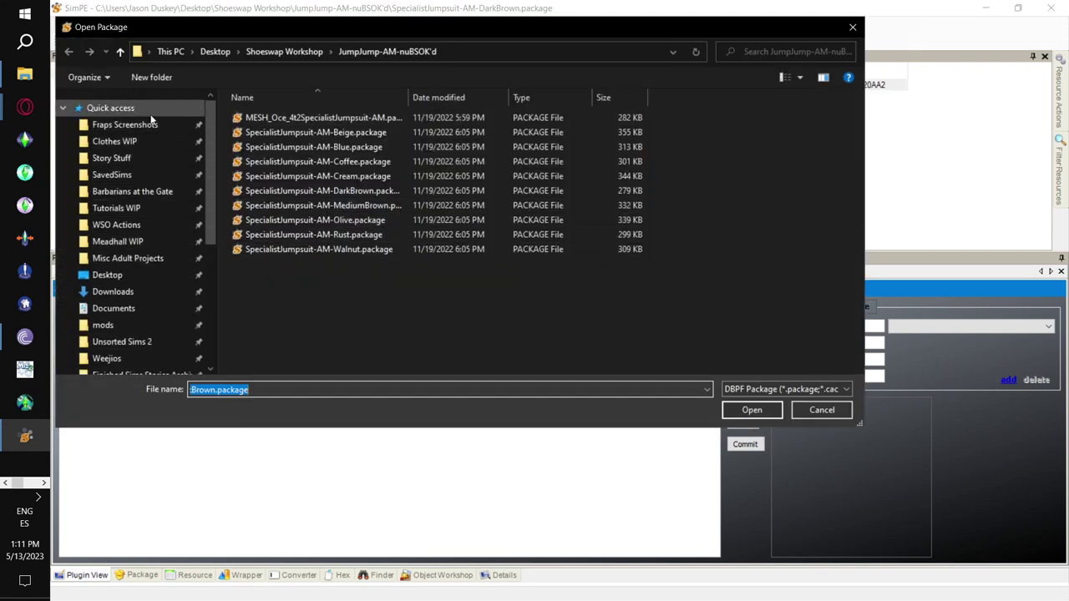
{"action": "left_click", "coordinate": [286, 55]}
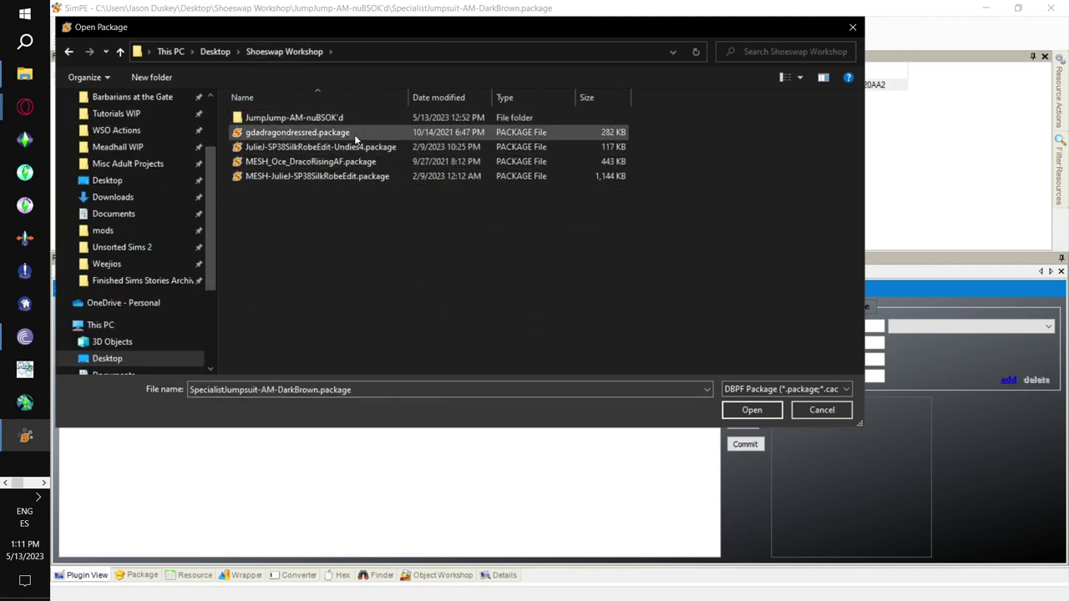
{"action": "double_click", "coordinate": [341, 178]}
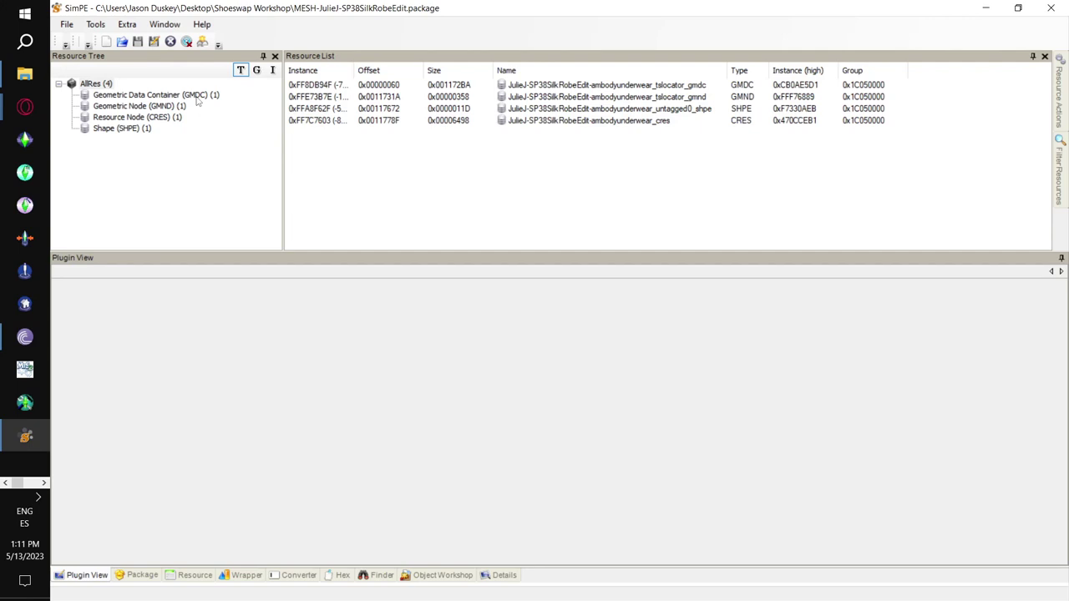
{"action": "left_click", "coordinate": [197, 97]}
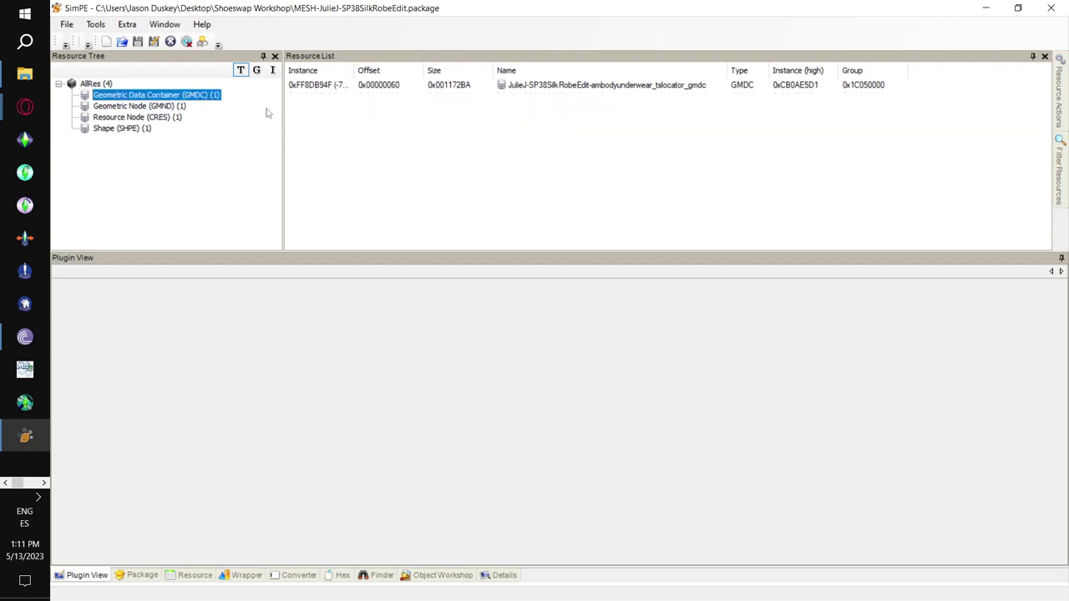
{"action": "left_click", "coordinate": [381, 86]}
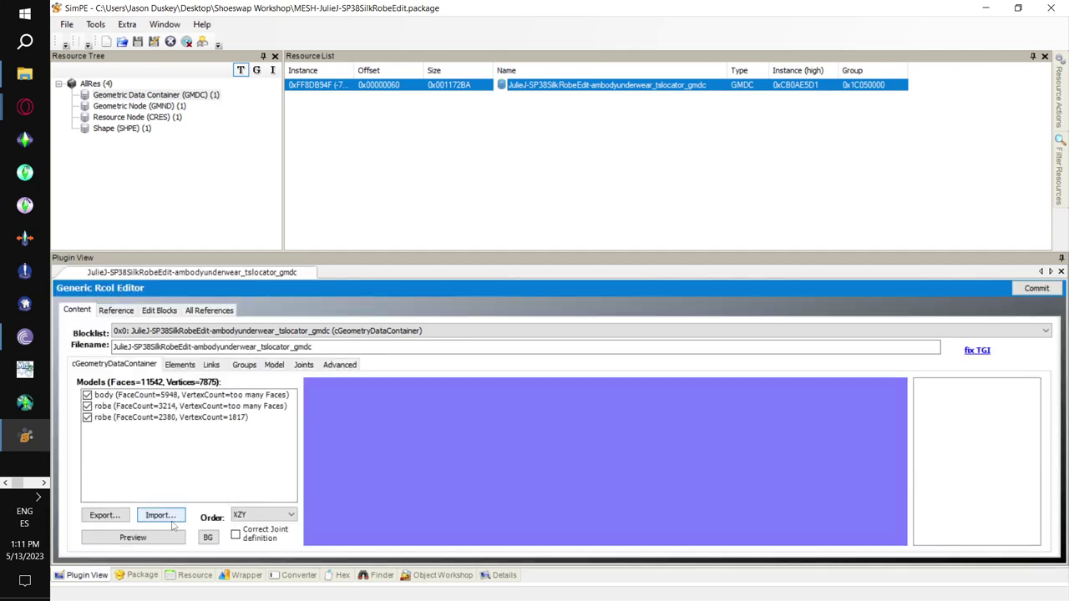
Step: Preview the robe mesh, rotating it, and extract its GMDC resource to the Shoeswap Workshop folder as openrobe
{"action": "left_click", "coordinate": [123, 534]}
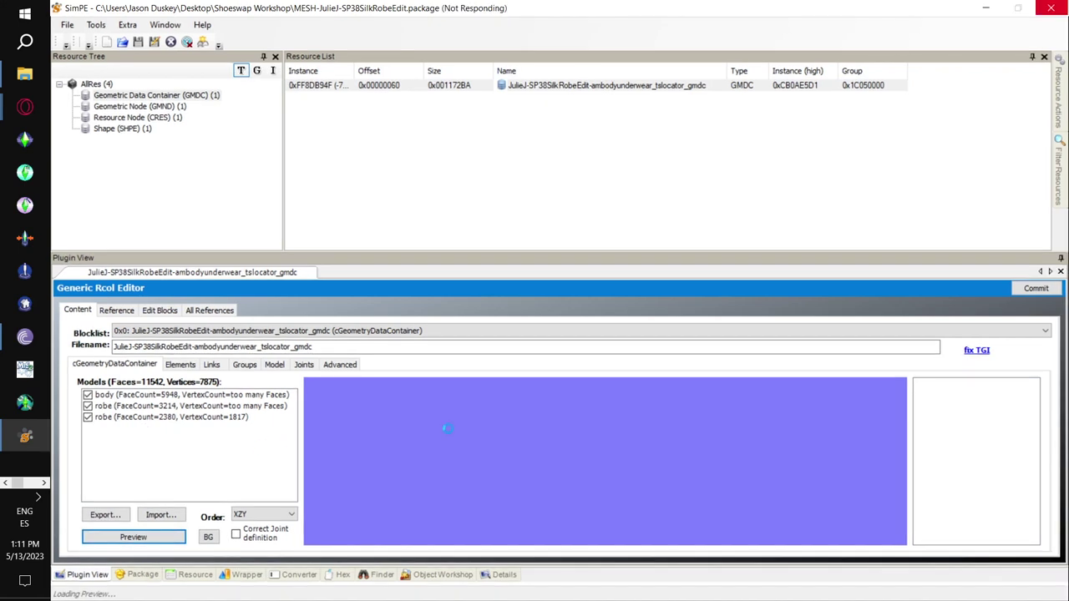
{"action": "left_click_drag", "start_coordinate": [627, 469], "coordinate": [539, 476]}
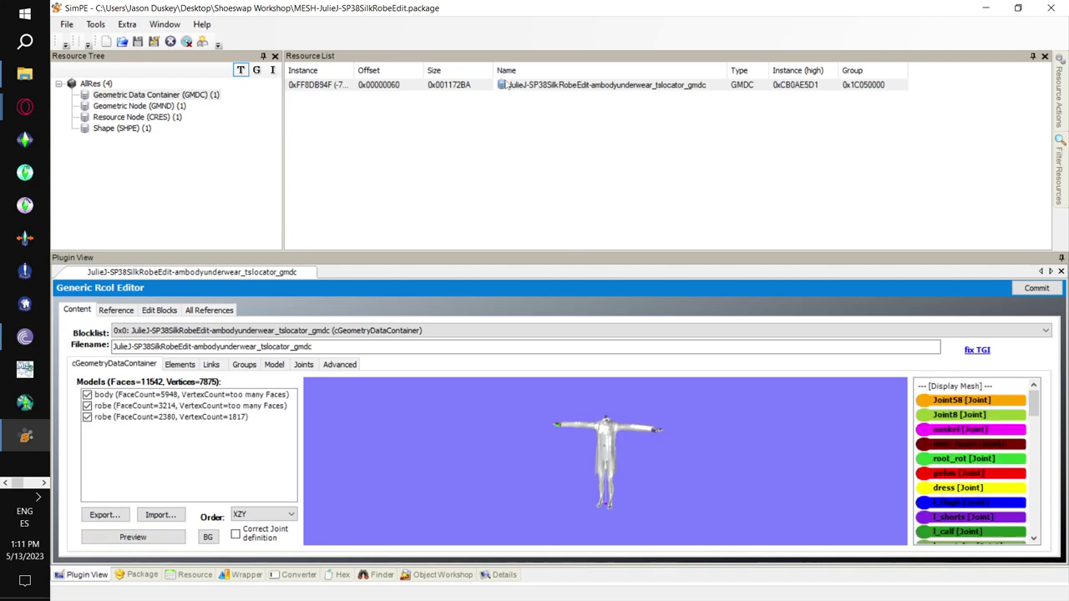
{"action": "right_click", "coordinate": [507, 84]}
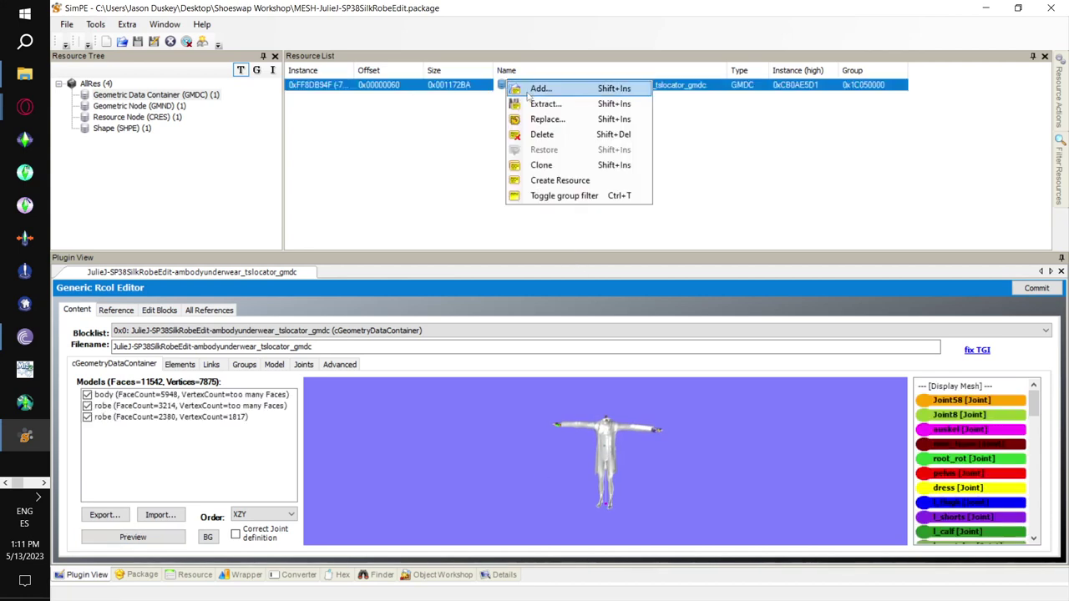
{"action": "left_click", "coordinate": [534, 104]}
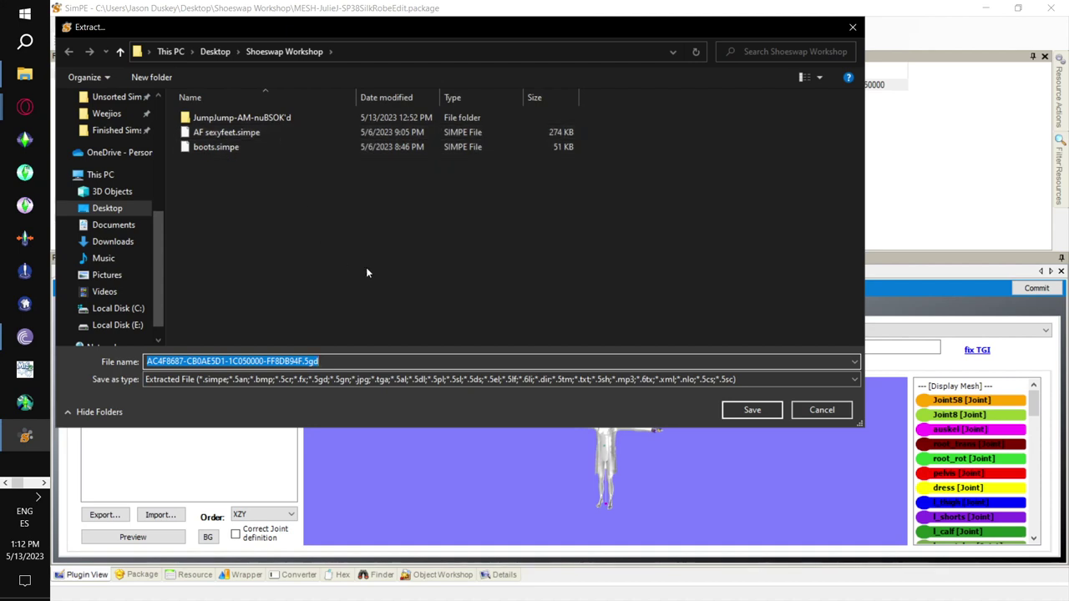
{"action": "type", "text": "openrobe"}
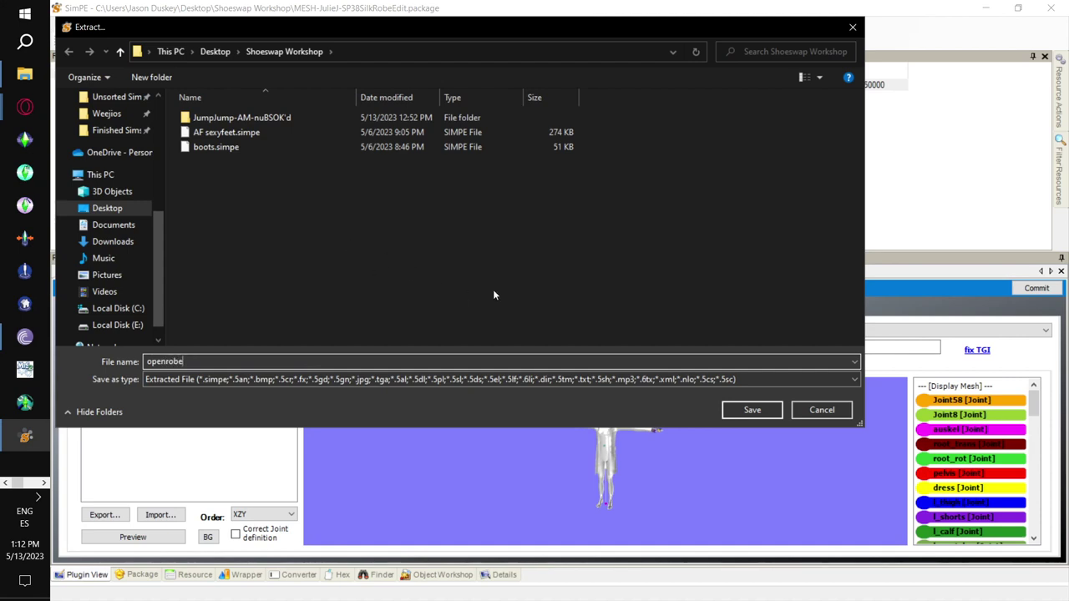
{"action": "left_click", "coordinate": [762, 413]}
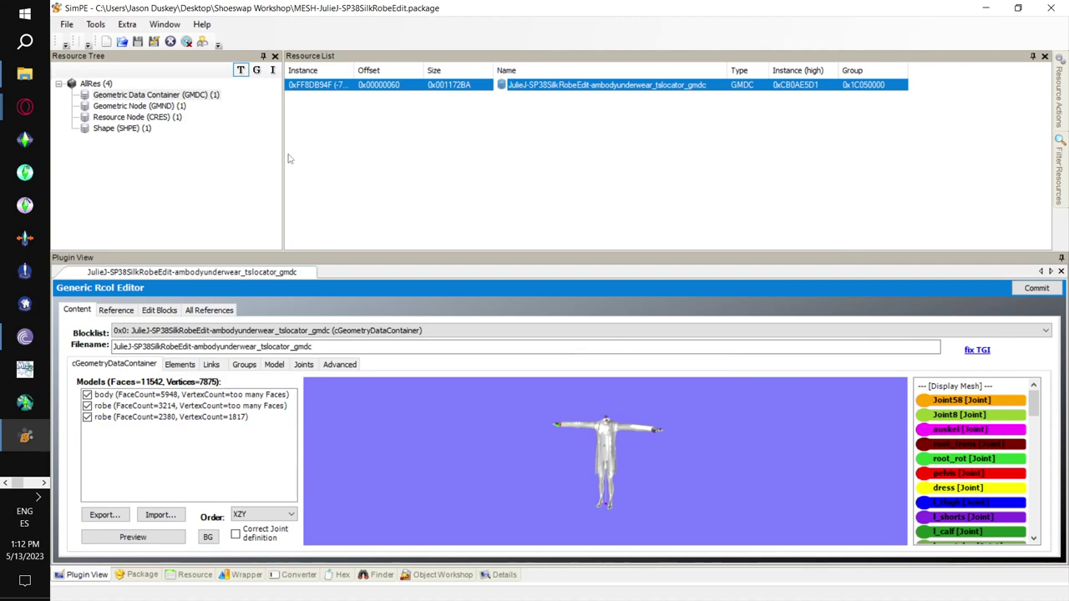
Step: Open MESH_Oce_4t2SpecialistJumpsuit-AM.package from the JumpJump-AM-nuBSOK'd folder and load its GMDC resource
{"action": "left_click", "coordinate": [60, 25]}
{"action": "left_click", "coordinate": [87, 53]}
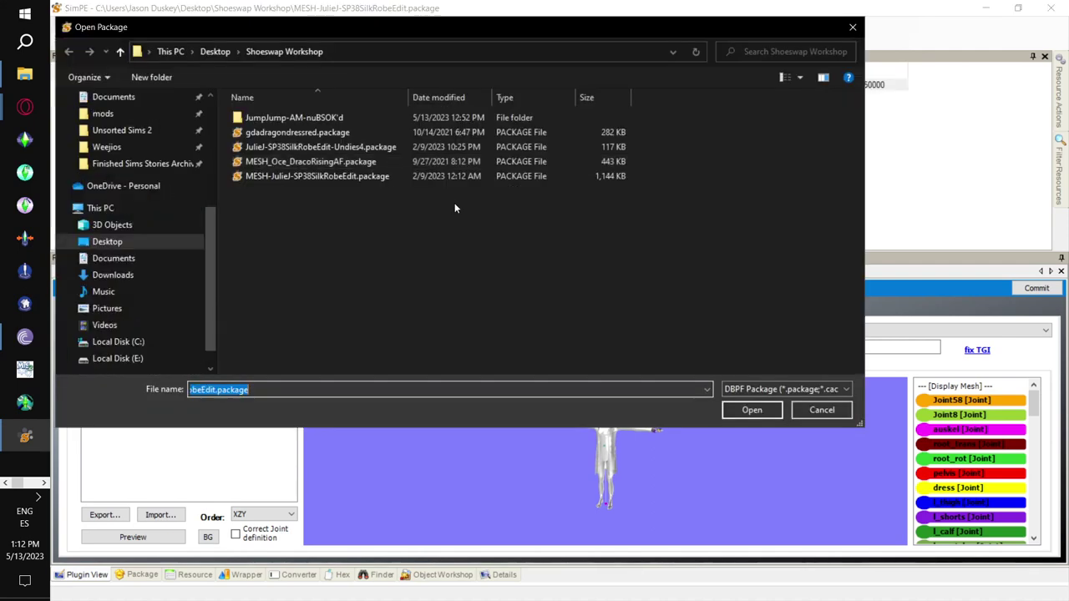
{"action": "double_click", "coordinate": [391, 122]}
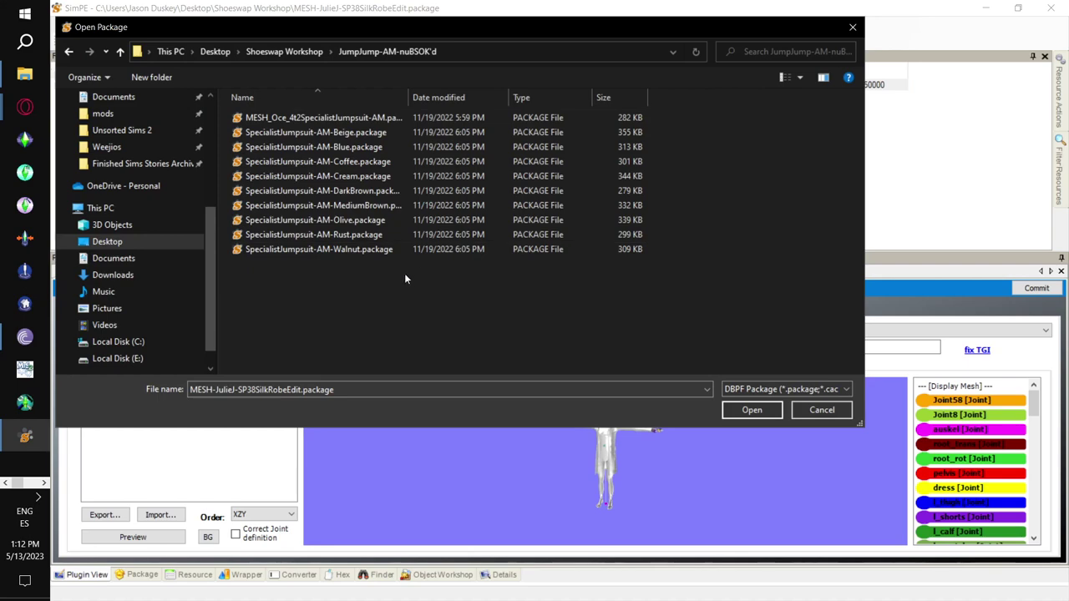
{"action": "double_click", "coordinate": [371, 121]}
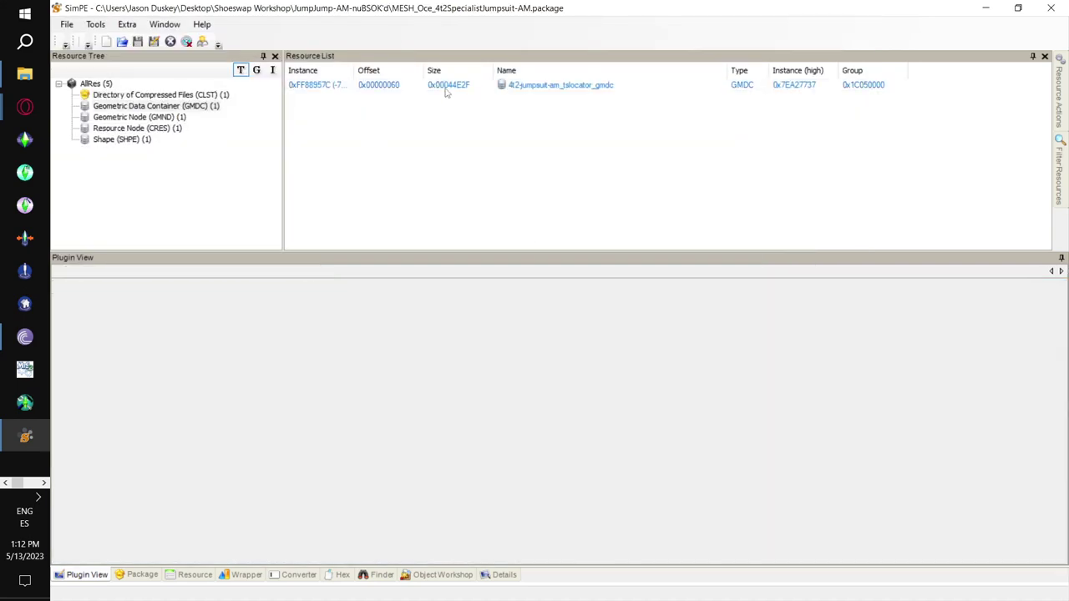
{"action": "left_click", "coordinate": [446, 89]}
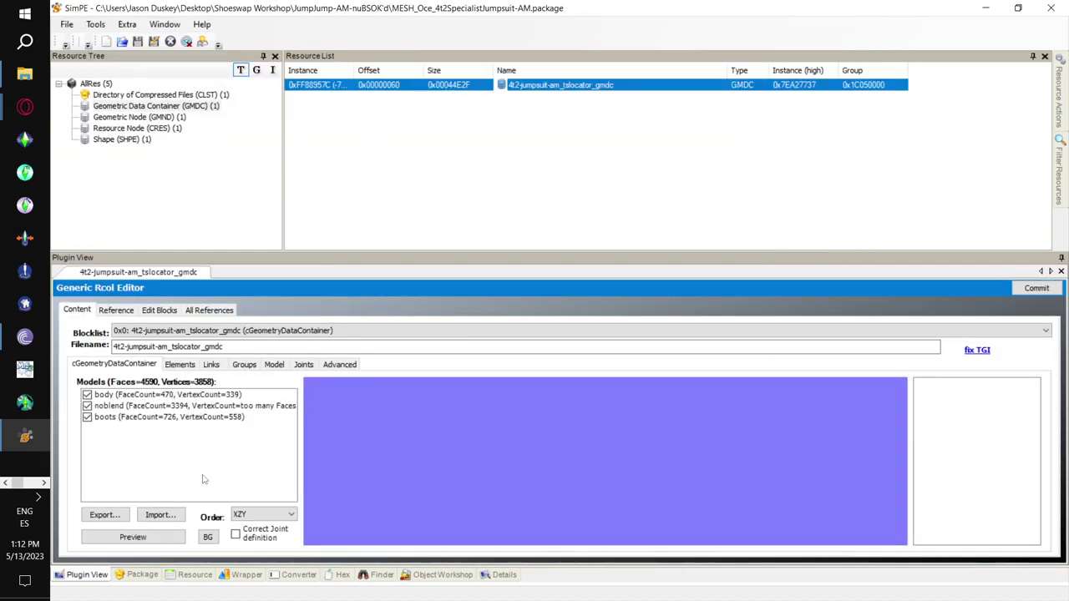
Step: Extract the jumpsuit's GMDC resource to the Shoeswap Workshop folder as Workboots
{"action": "right_click", "coordinate": [401, 86]}
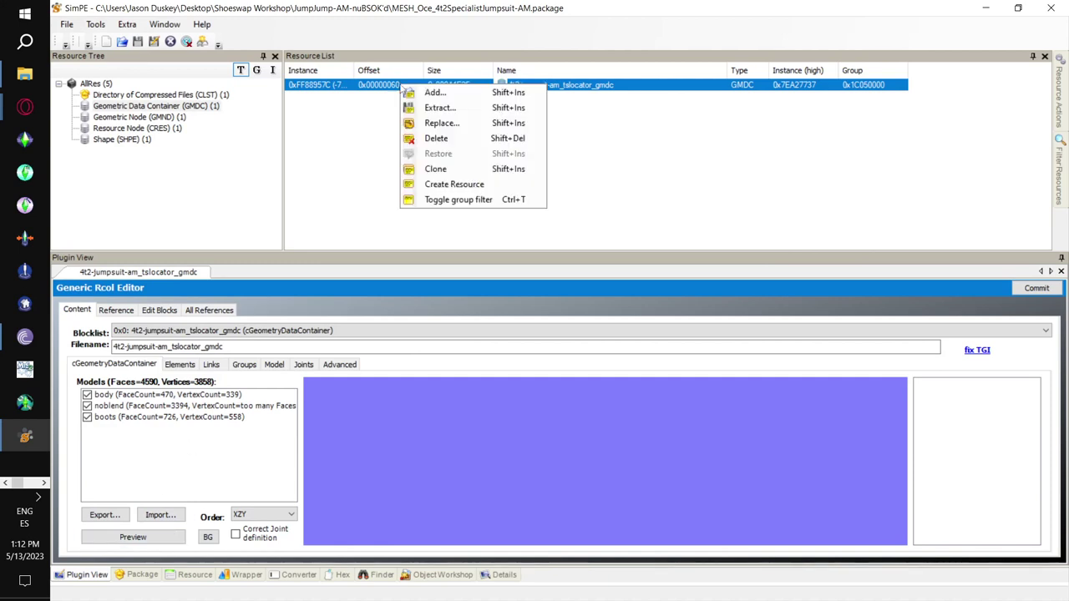
{"action": "left_click", "coordinate": [440, 107]}
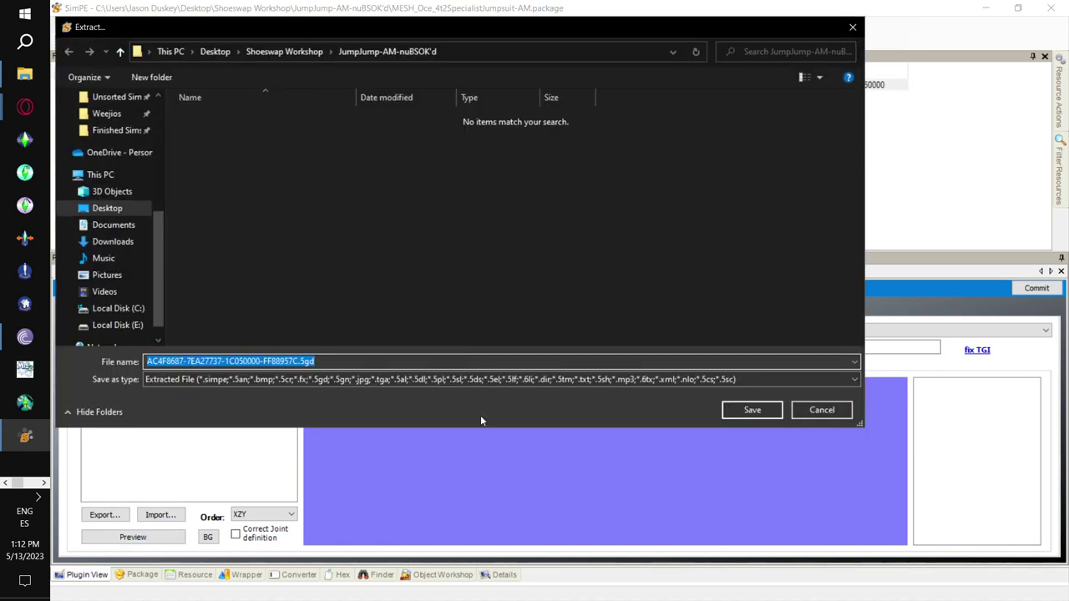
{"action": "type", "text": "Work"}
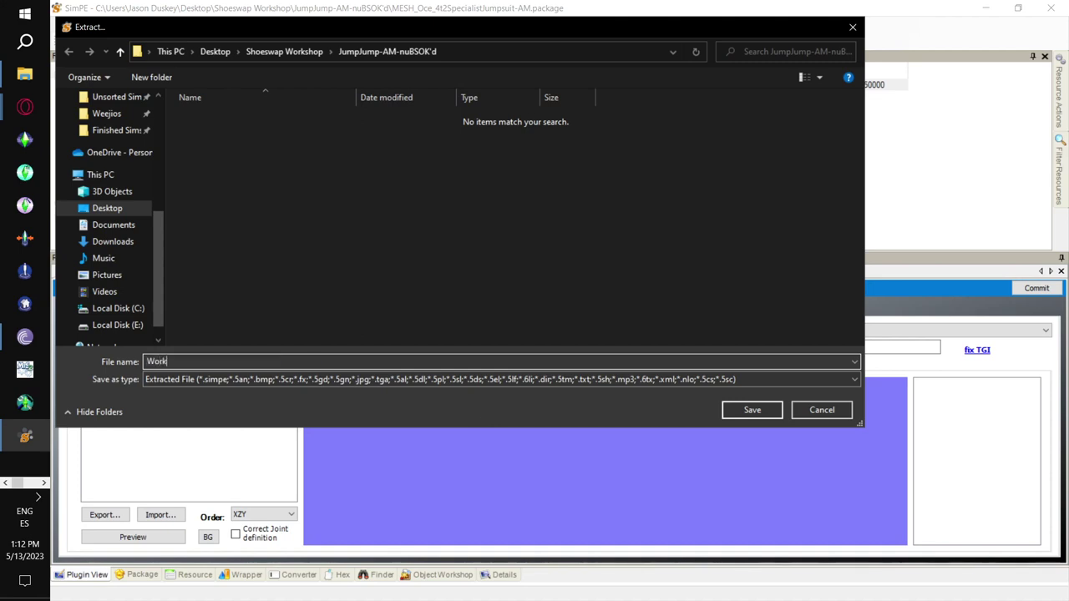
{"action": "type", "text": "boots"}
{"action": "left_click", "coordinate": [288, 51]}
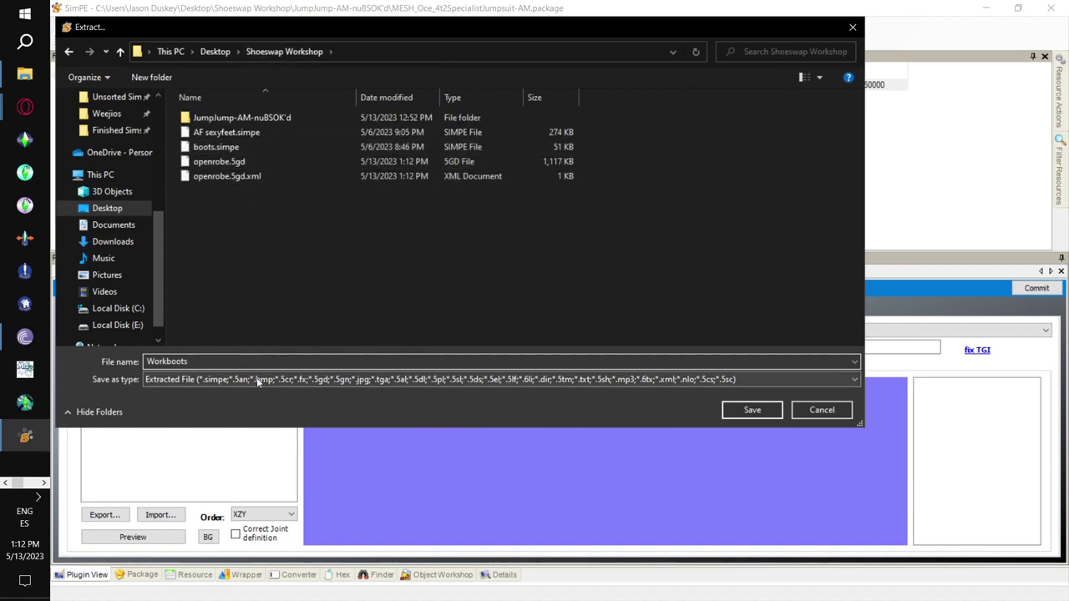
{"action": "left_click", "coordinate": [759, 412]}
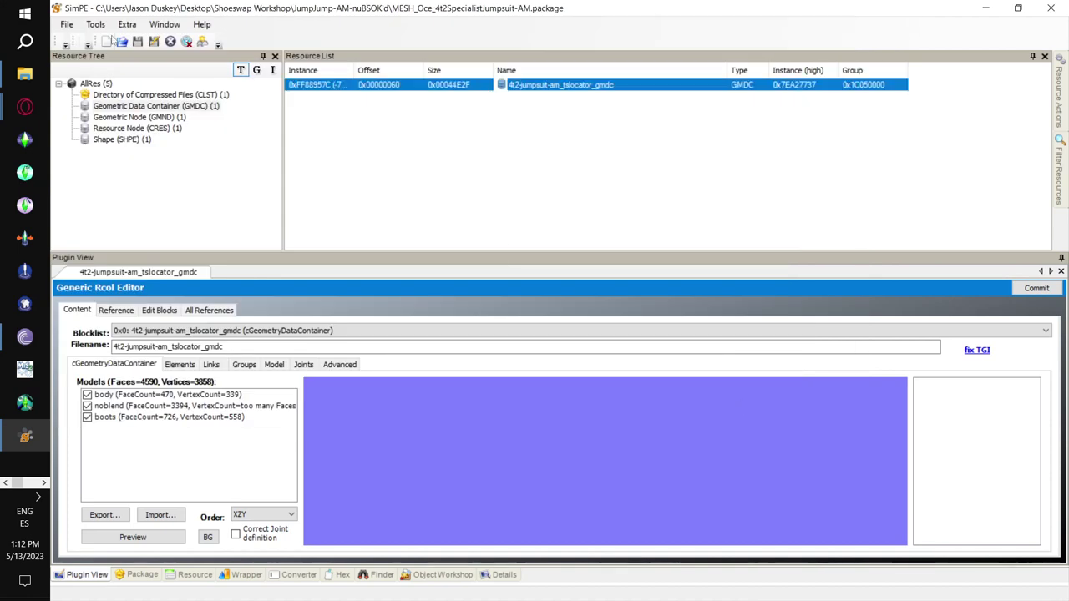
Step: Open MESH_Oce_DracoRisingAF.package from the Shoeswap Workshop folder and load its GMDC resource
{"action": "left_click", "coordinate": [66, 24]}
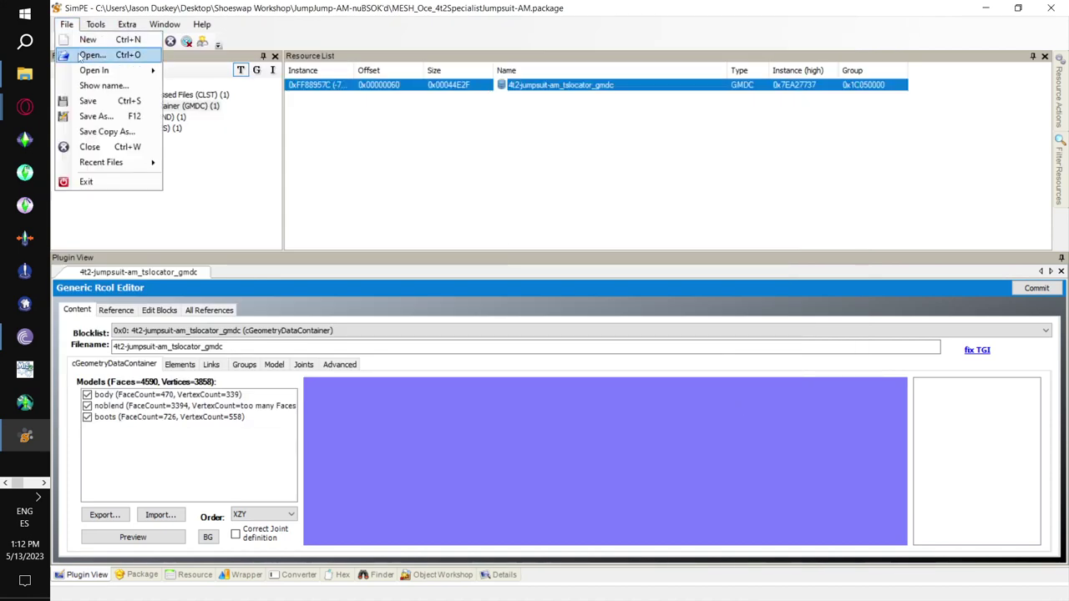
{"action": "left_click", "coordinate": [88, 55]}
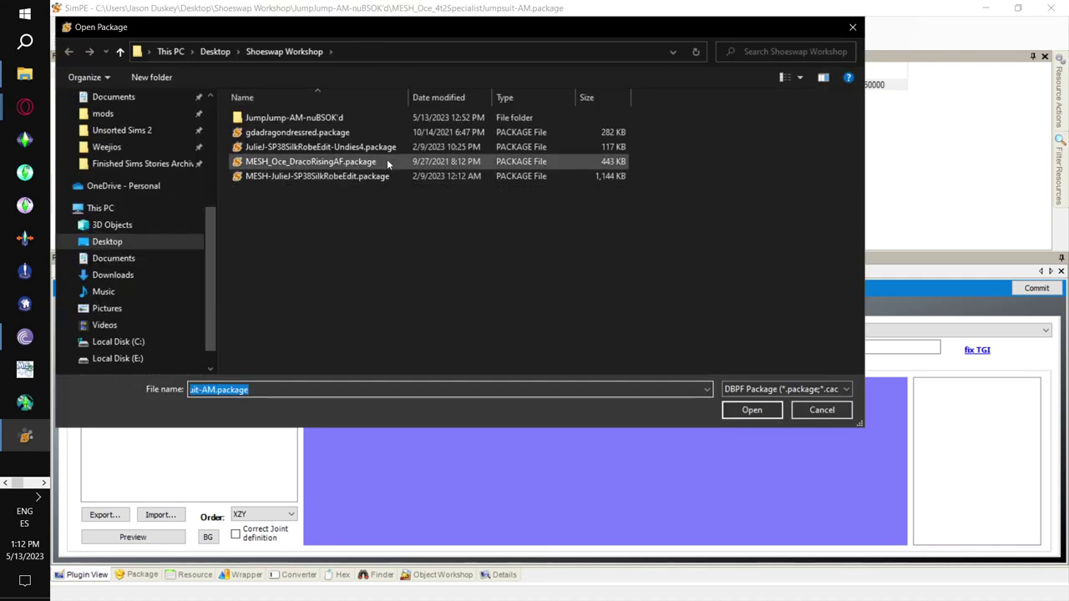
{"action": "double_click", "coordinate": [387, 164]}
{"action": "left_click", "coordinate": [405, 87]}
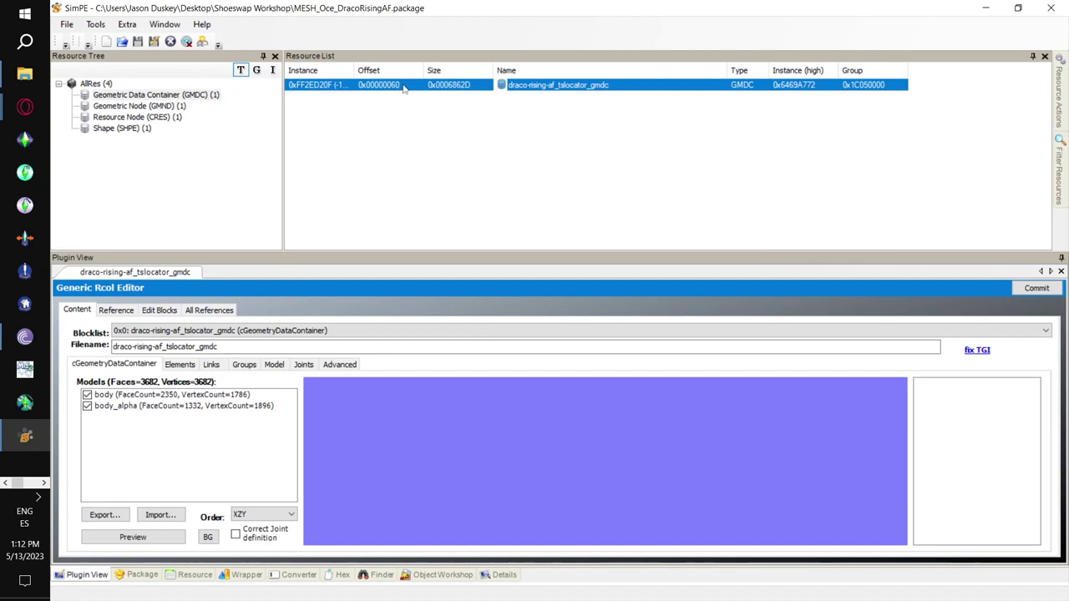
Step: Preview the Draco Rising dress mesh with and without the body_alpha model, then include body_alpha again
{"action": "left_click", "coordinate": [158, 538]}
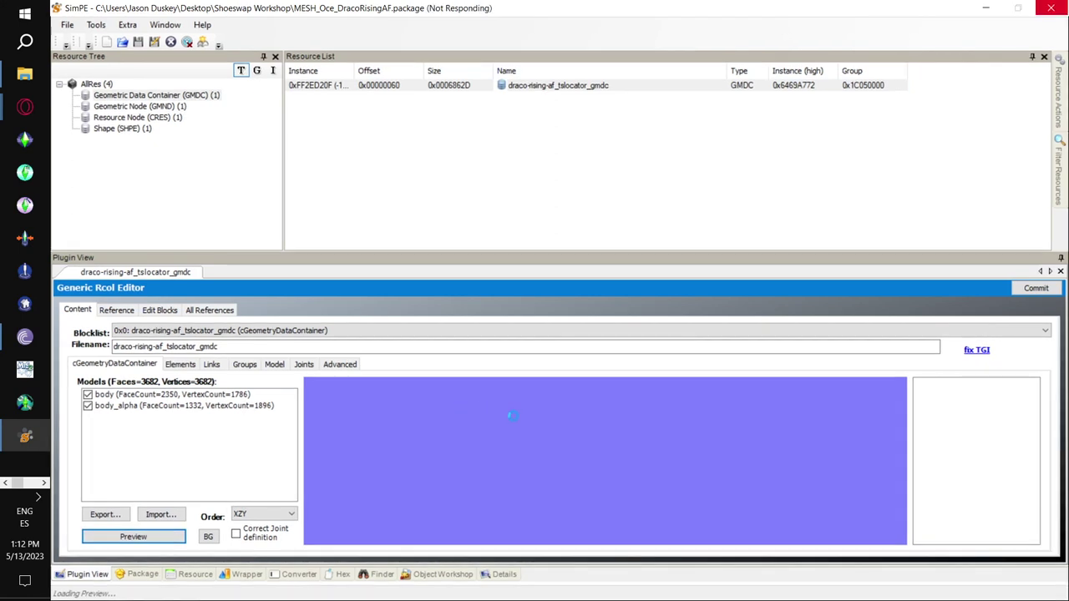
{"action": "left_click_drag", "start_coordinate": [543, 432], "coordinate": [561, 447]}
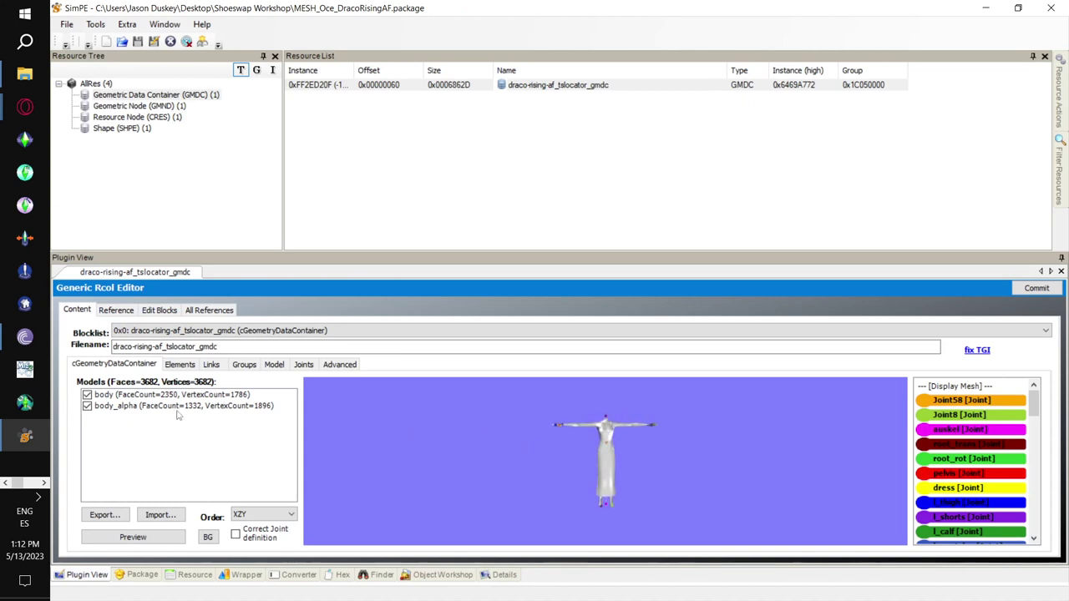
{"action": "left_click", "coordinate": [87, 405]}
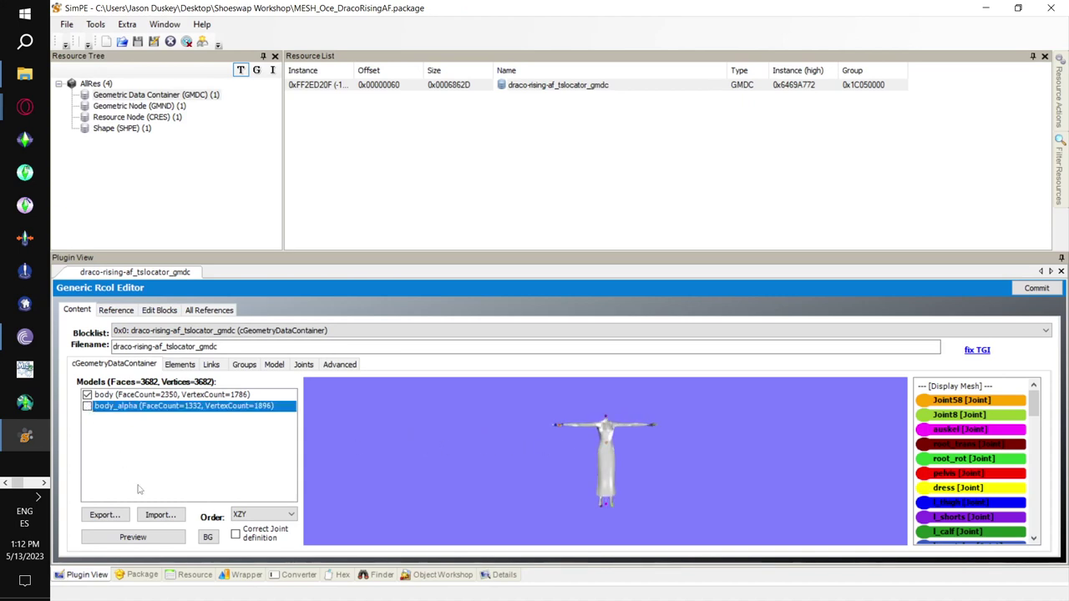
{"action": "left_click", "coordinate": [155, 537]}
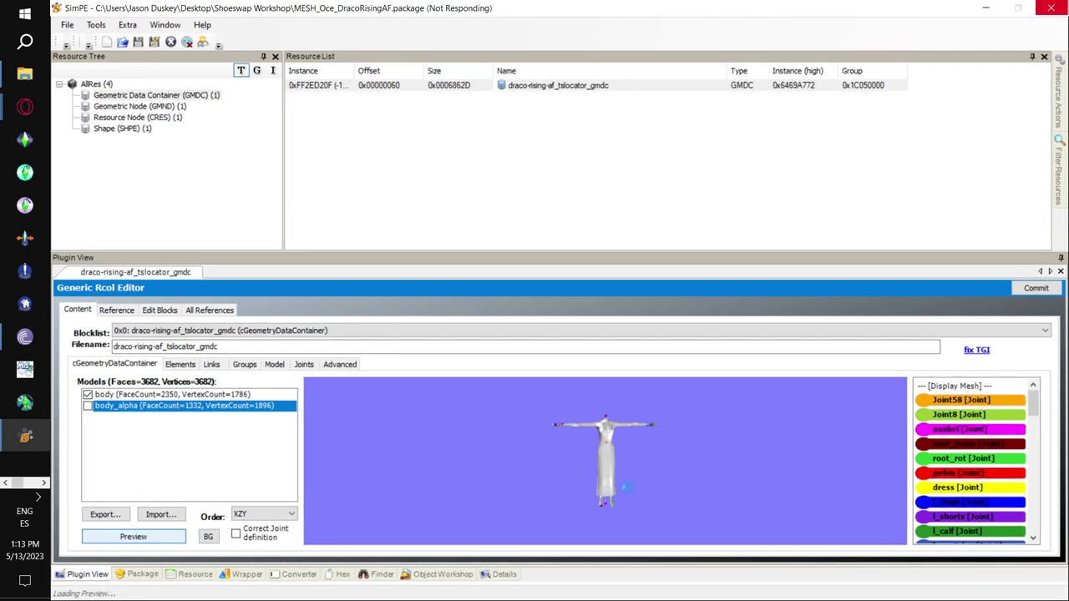
{"action": "left_click_drag", "start_coordinate": [623, 483], "coordinate": [655, 527]}
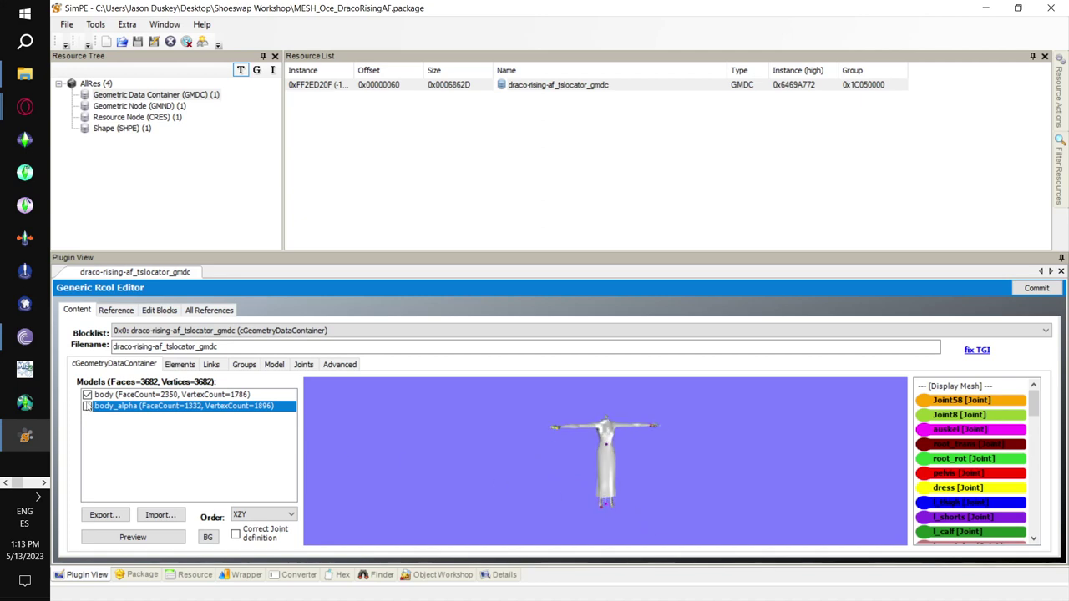
{"action": "left_click", "coordinate": [87, 405]}
Step: Extract the dress mesh's GMDC resource to the Shoeswap Workshop folder as dracorising
{"action": "right_click", "coordinate": [363, 86]}
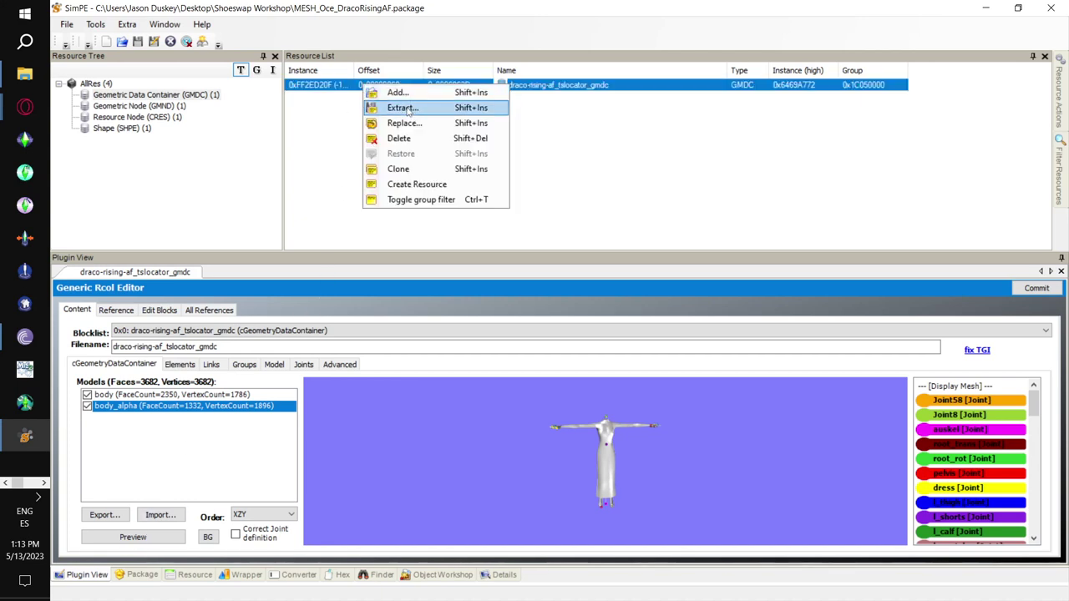
{"action": "left_click", "coordinate": [402, 109]}
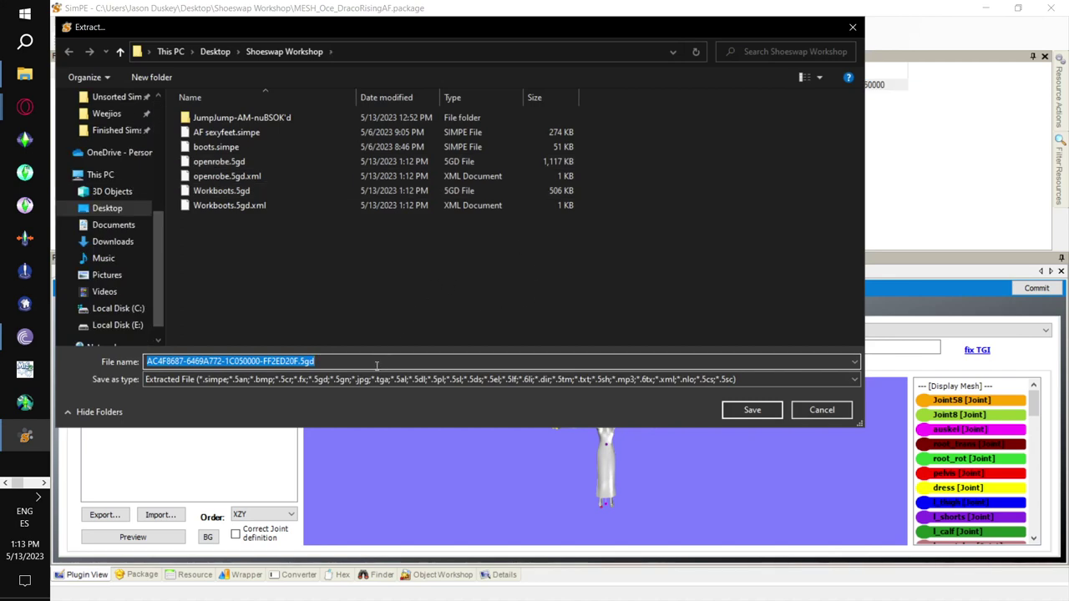
{"action": "type", "text": "dr"}
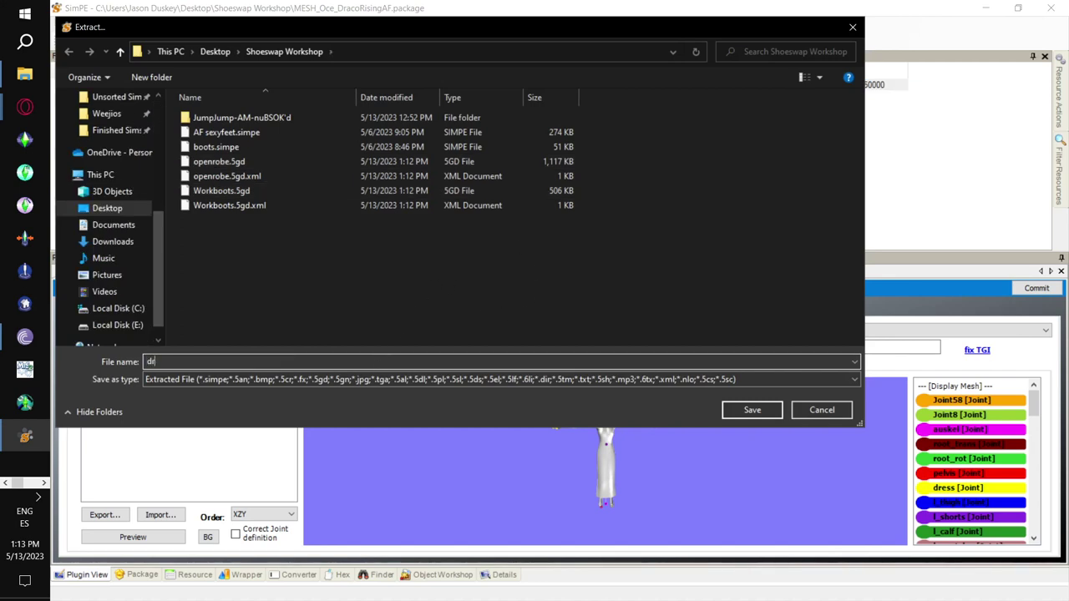
{"action": "type", "text": "acorising"}
{"action": "left_click", "coordinate": [761, 412]}
{"action": "left_click", "coordinate": [196, 95]}
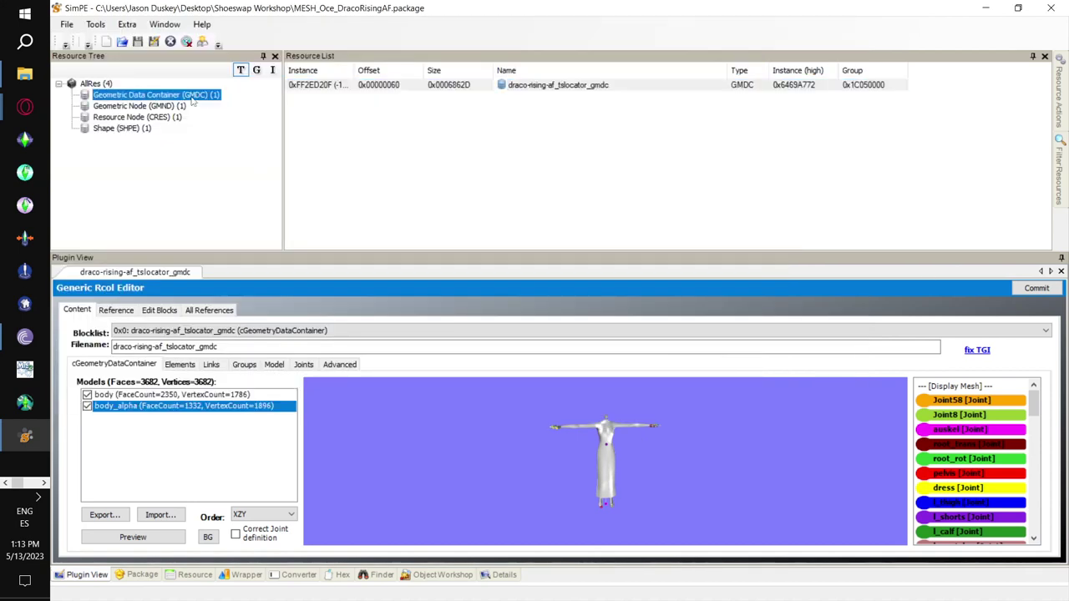
{"action": "left_click", "coordinate": [368, 87]}
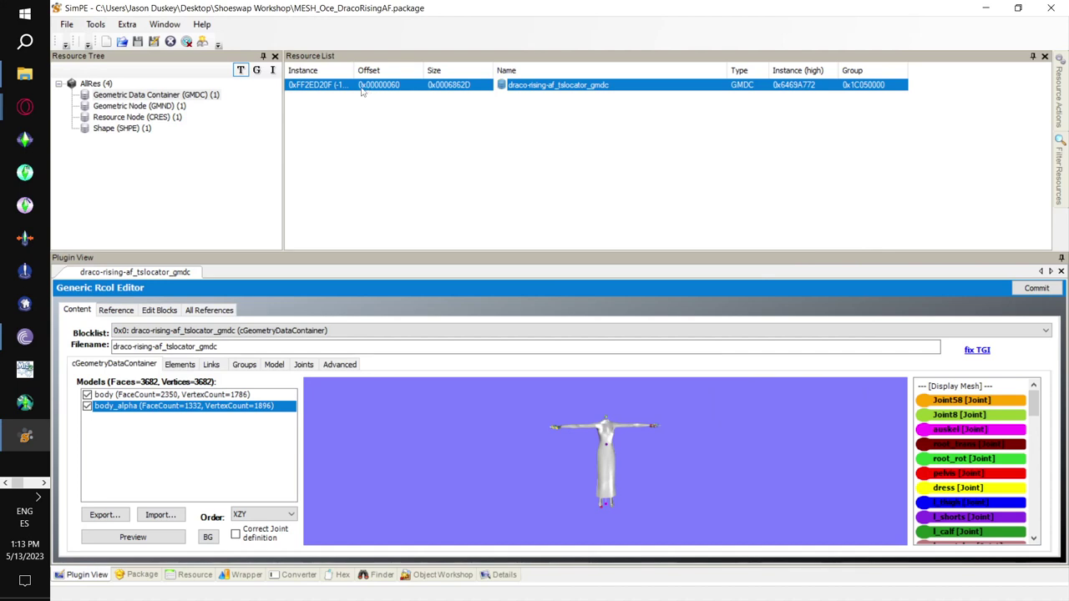
{"action": "right_click", "coordinate": [369, 86]}
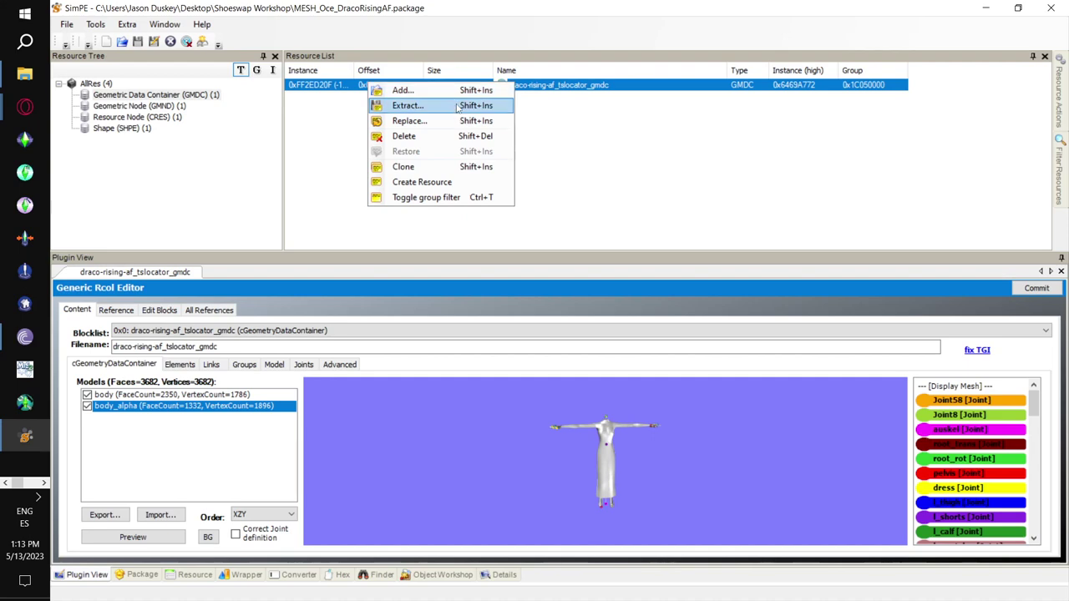
{"action": "left_click", "coordinate": [686, 302]}
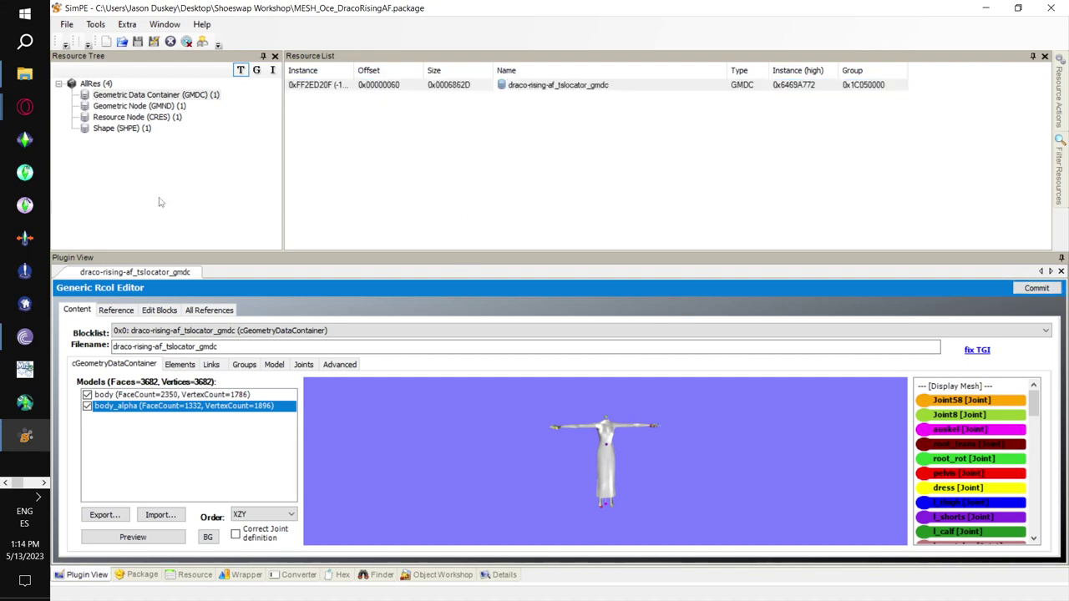
Step: Switch to MilkShape 3D with a new empty scene
{"action": "left_click", "coordinate": [43, 483]}
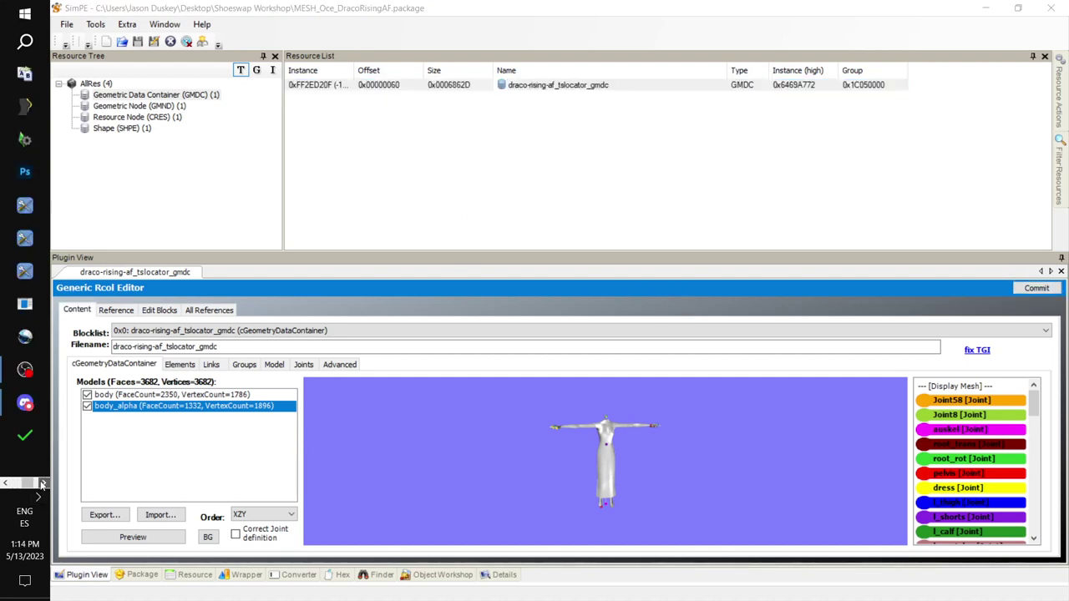
{"action": "left_click", "coordinate": [43, 482]}
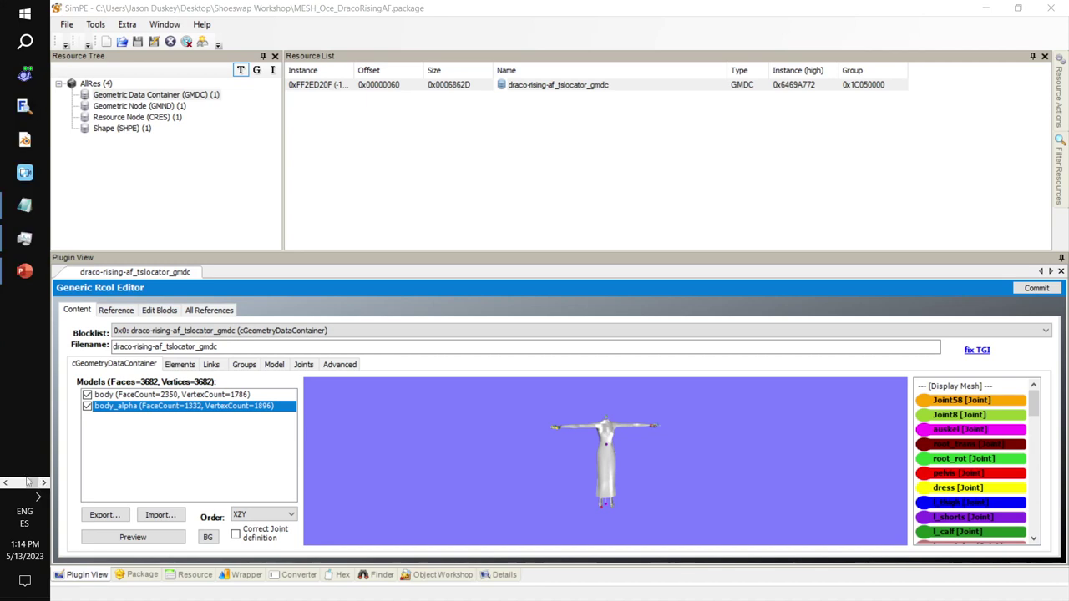
{"action": "left_click", "coordinate": [4, 483]}
{"action": "left_click", "coordinate": [4, 483]}
{"action": "left_click", "coordinate": [5, 483]}
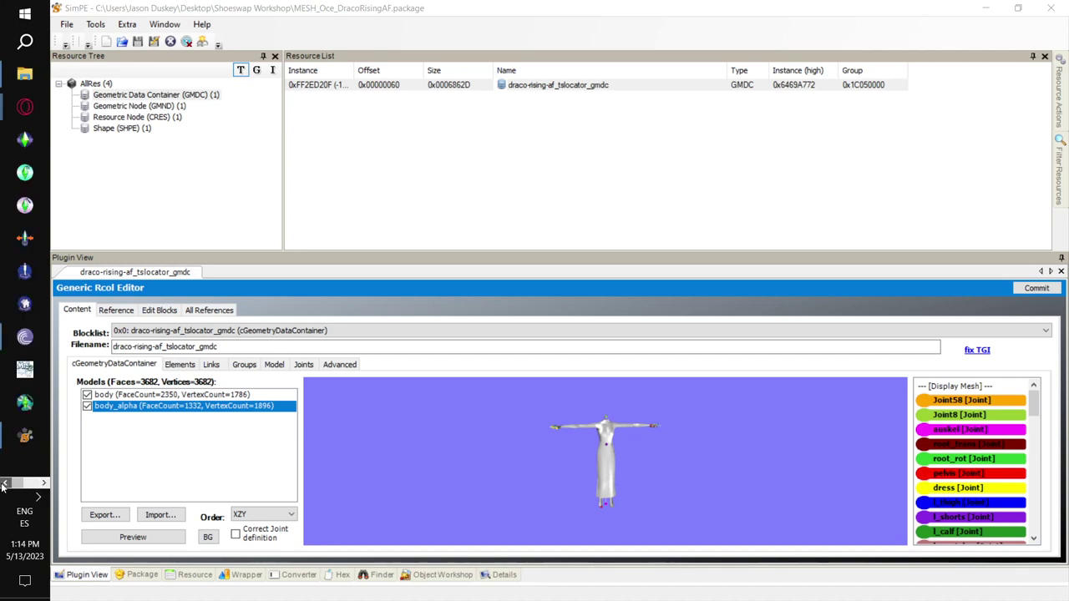
{"action": "left_click", "coordinate": [43, 483]}
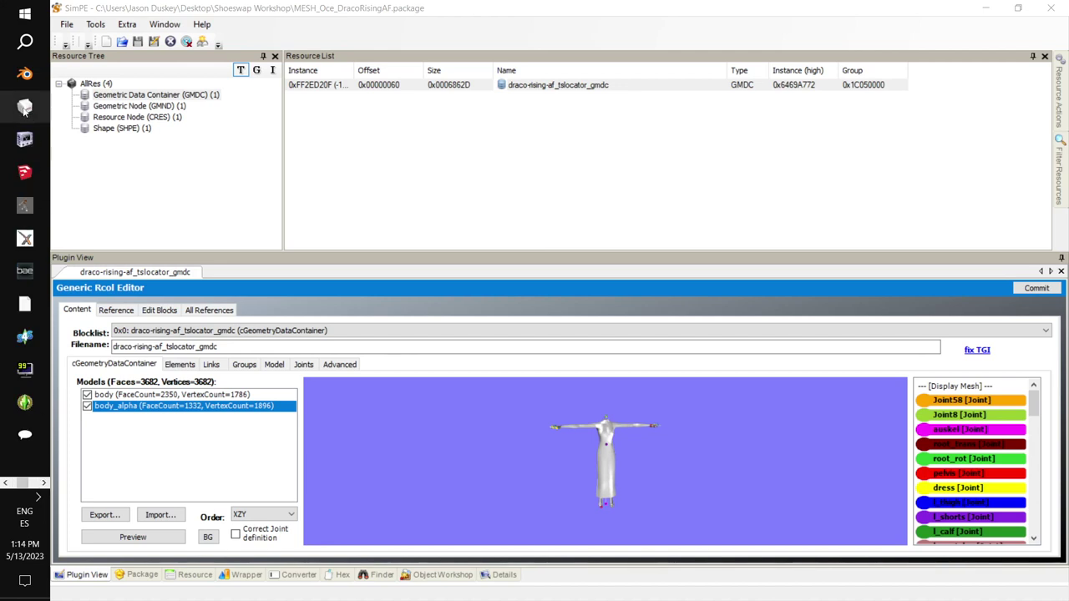
{"action": "left_click", "coordinate": [43, 482]}
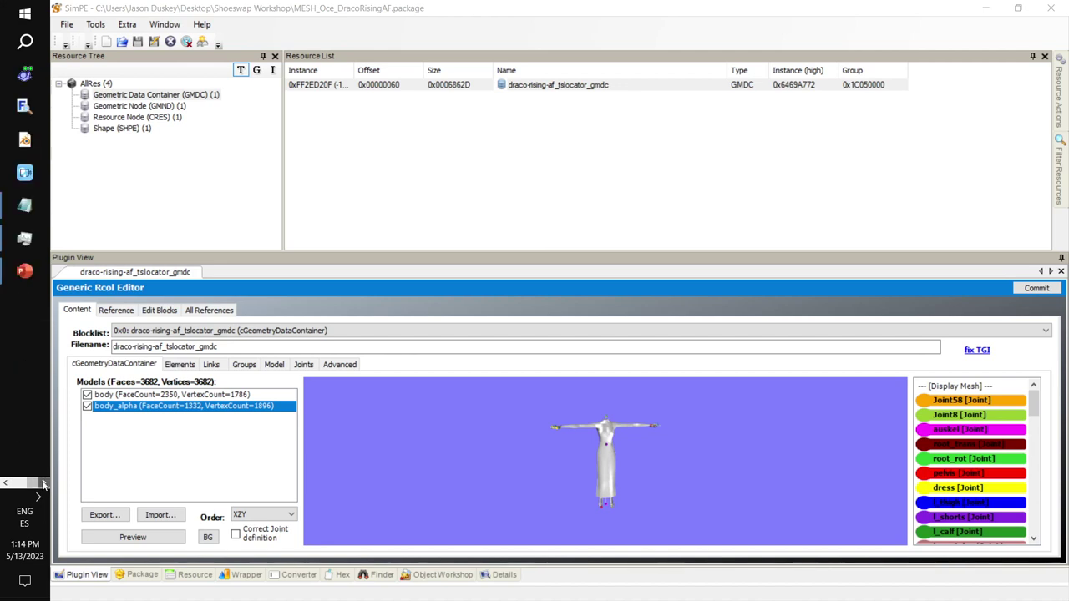
{"action": "left_click", "coordinate": [4, 483]}
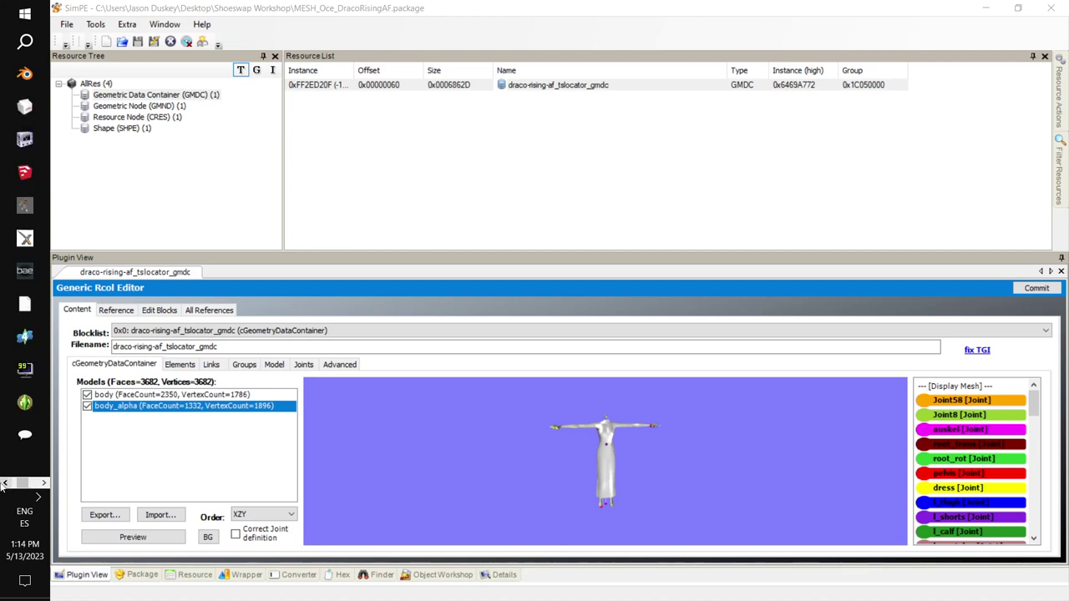
{"action": "scroll", "coordinate": [37, 491], "scroll_direction": "down", "scroll_amount": 2}
{"action": "left_click", "coordinate": [5, 483]}
{"action": "left_click", "coordinate": [30, 83]}
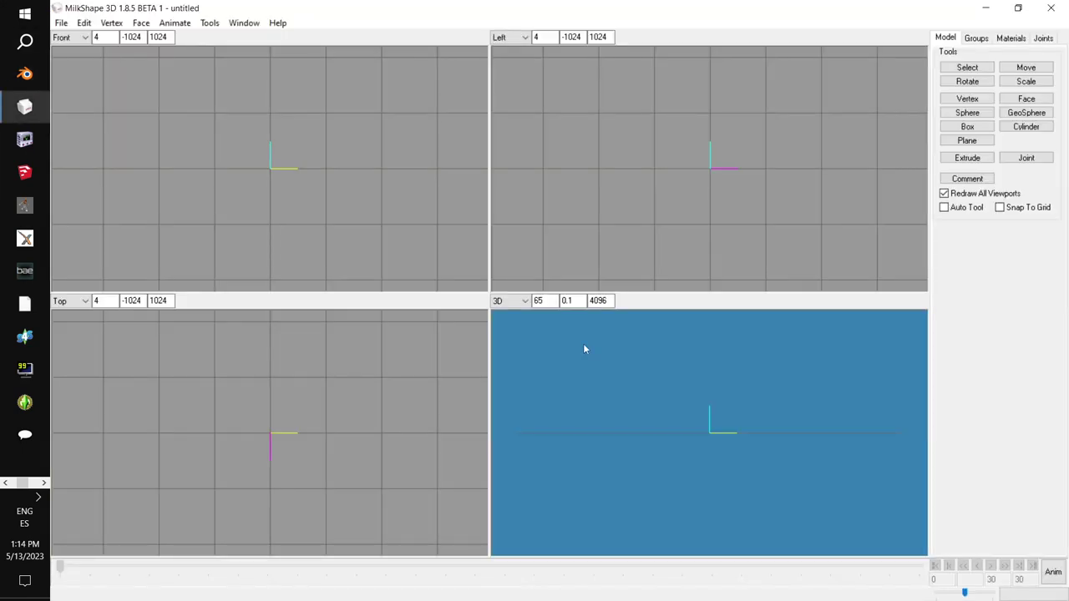
Step: Import openrobe.5gd from the Shoeswap Workshop folder on the Desktop with Sims2 UniMesh Import V4.09, creating blend groups
{"action": "left_click", "coordinate": [58, 25]}
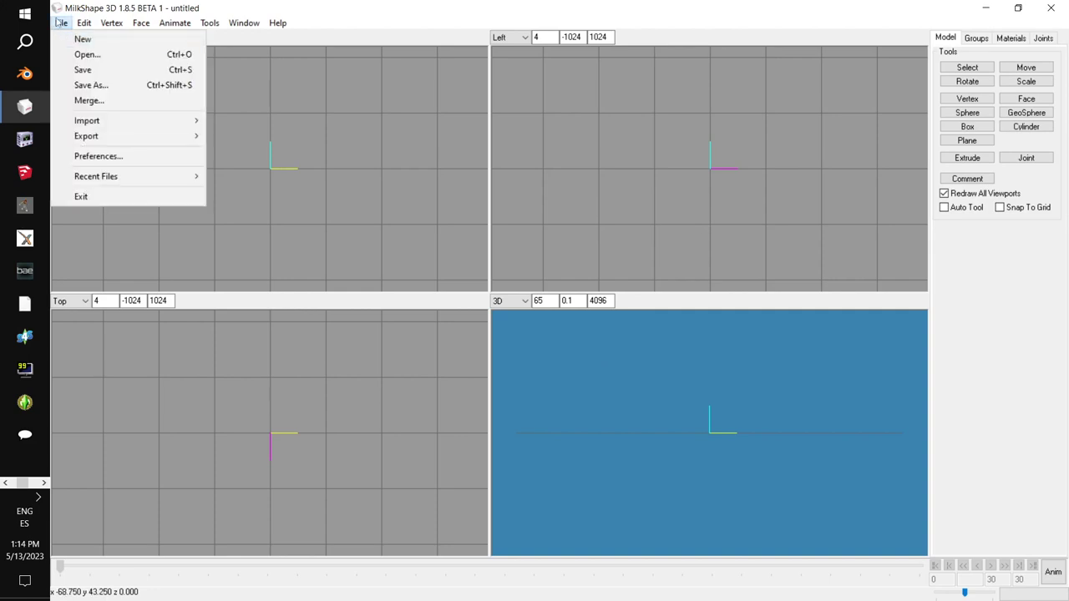
{"action": "mouse_move", "coordinate": [93, 121]}
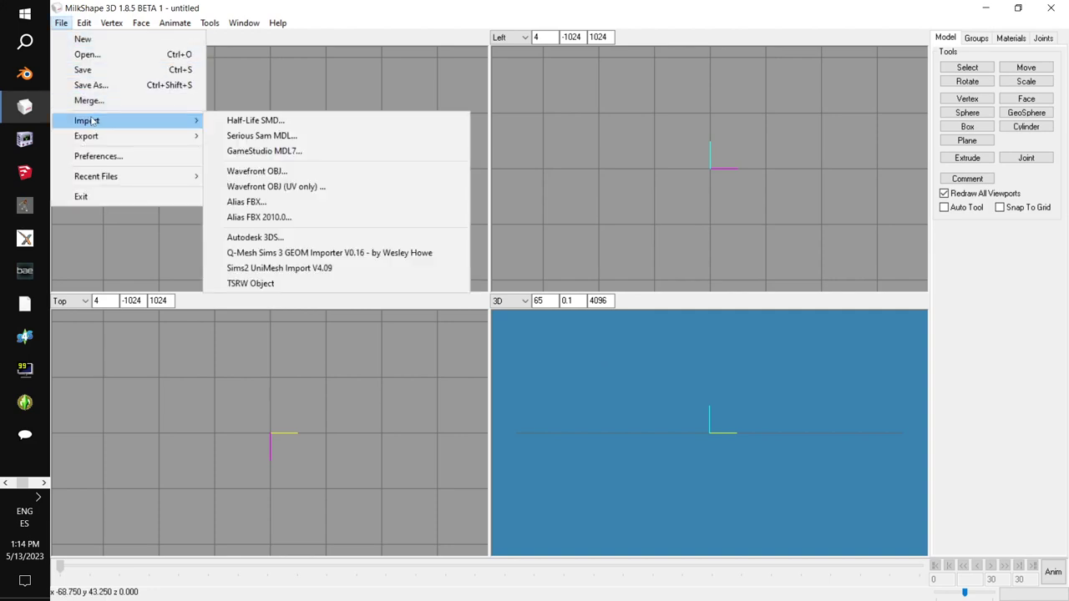
{"action": "left_click", "coordinate": [351, 270]}
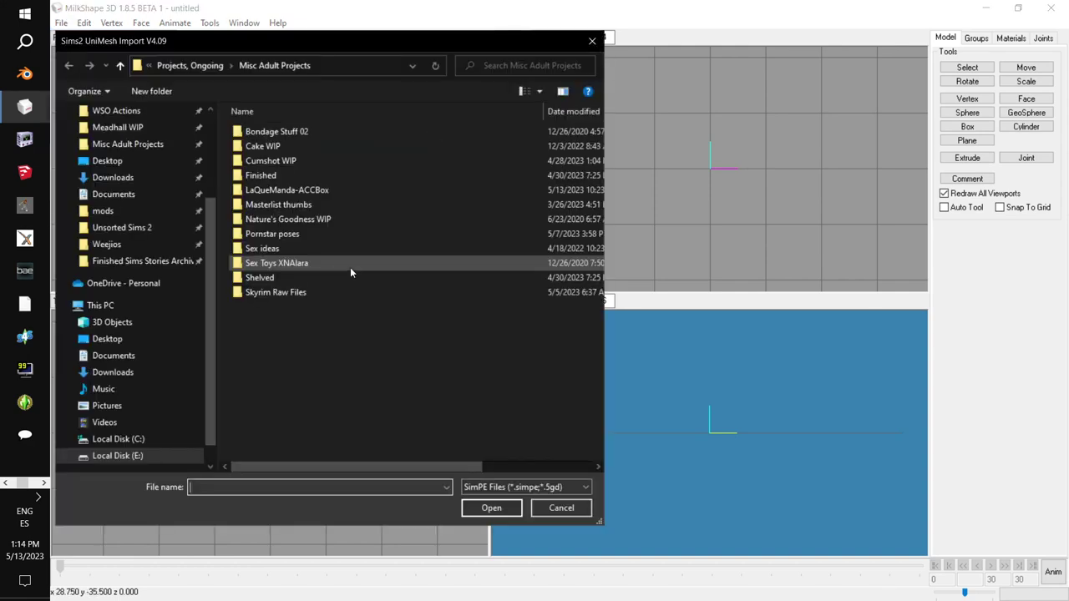
{"action": "left_click", "coordinate": [149, 291]}
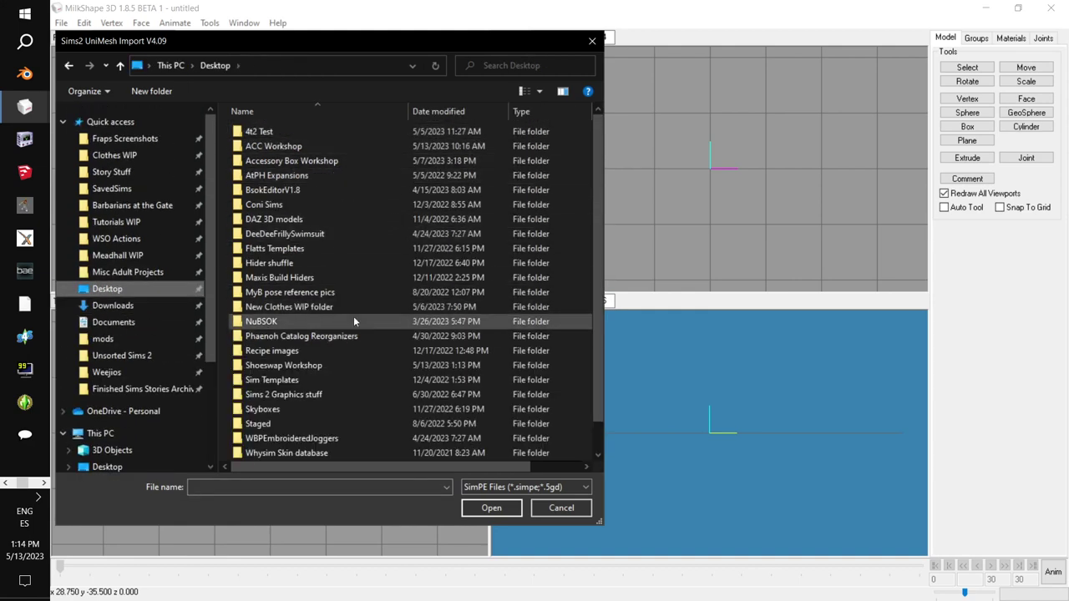
{"action": "scroll", "coordinate": [352, 325], "scroll_direction": "down", "scroll_amount": 1}
{"action": "double_click", "coordinate": [334, 336]}
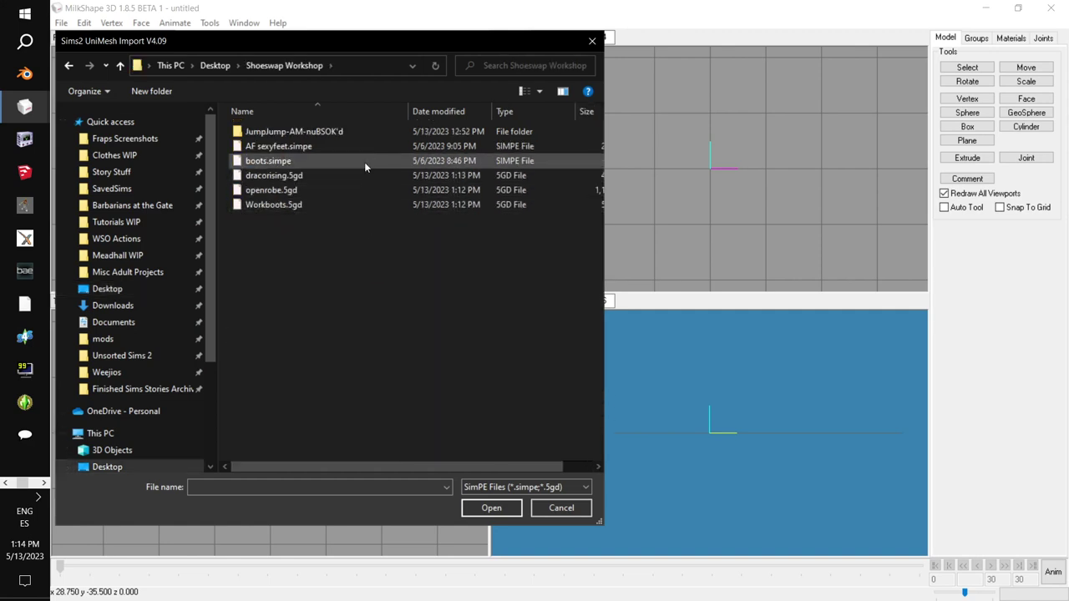
{"action": "left_click", "coordinate": [331, 189]}
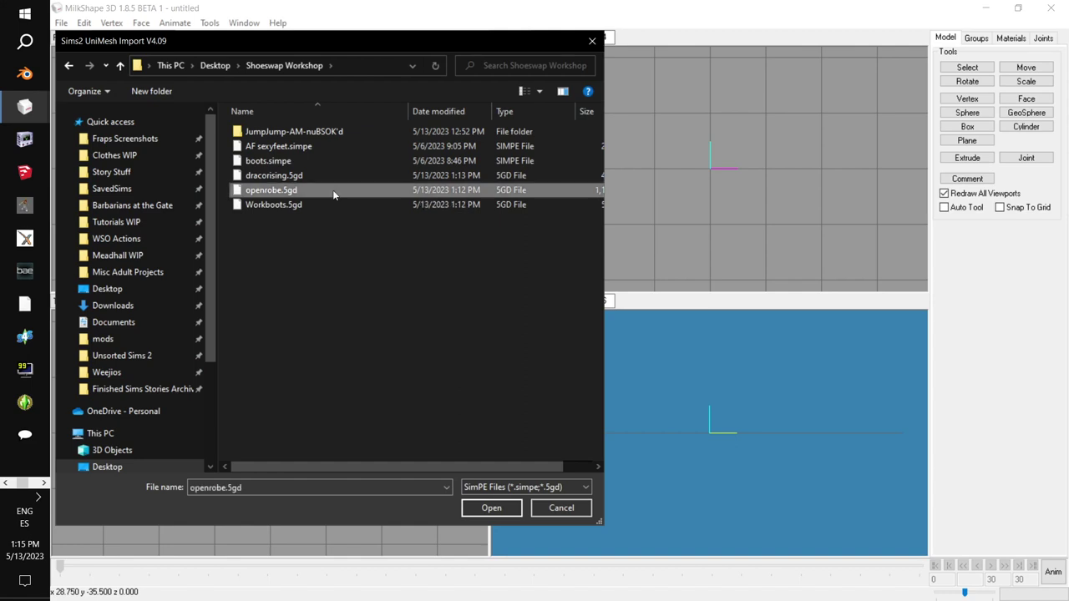
{"action": "left_click", "coordinate": [493, 509]}
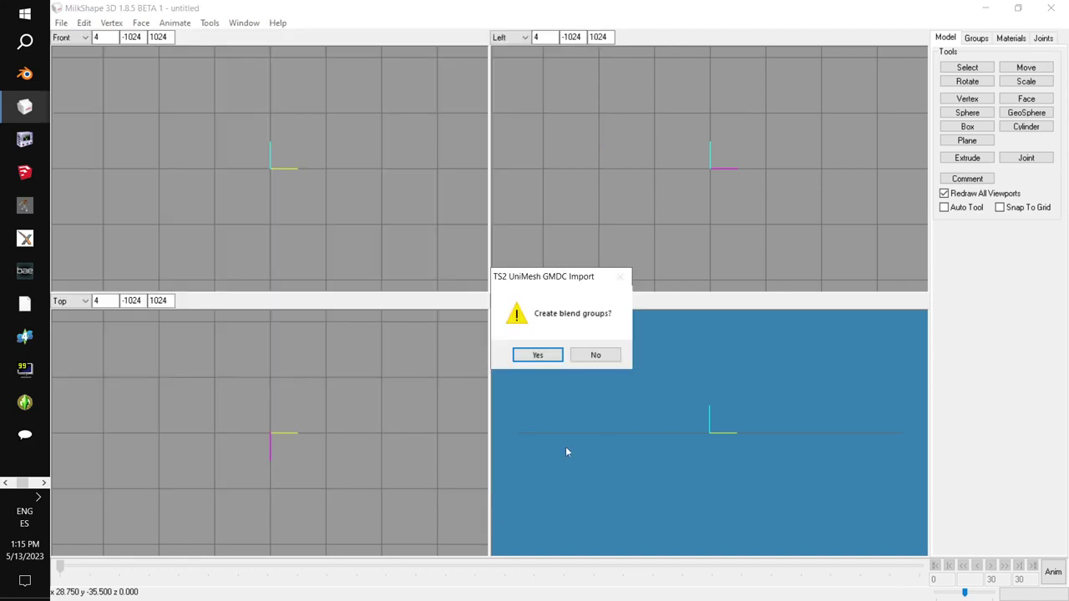
{"action": "left_click", "coordinate": [537, 355]}
Step: Hide the first robe group and its ~01MORPHMOD.1 and ~01MORPHMOD.2 groups
{"action": "left_click_drag", "start_coordinate": [726, 421], "coordinate": [816, 453]}
{"action": "left_click", "coordinate": [977, 38]}
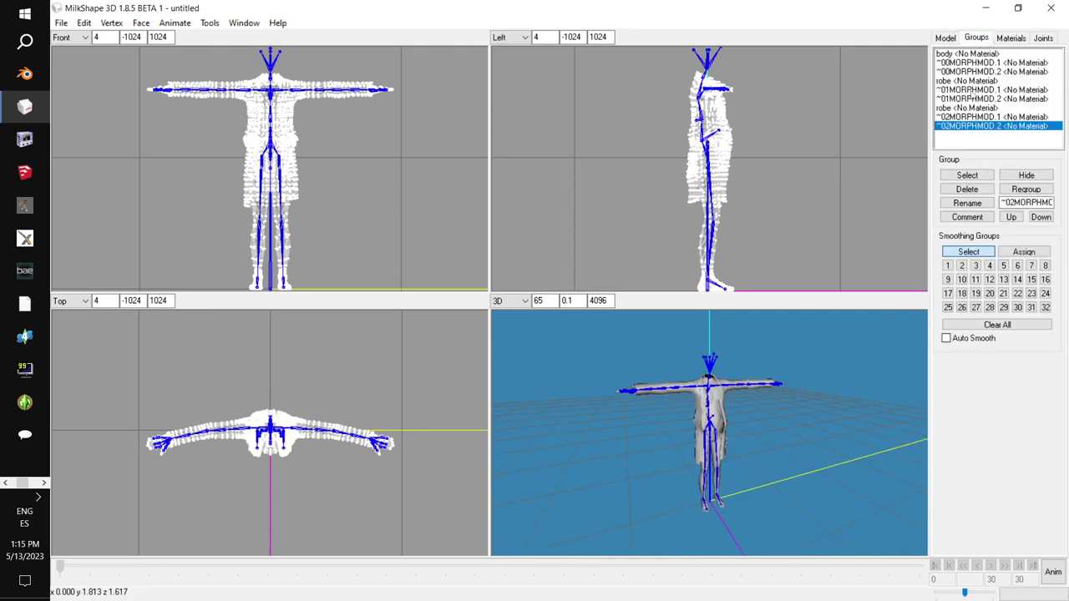
{"action": "left_click", "coordinate": [972, 81]}
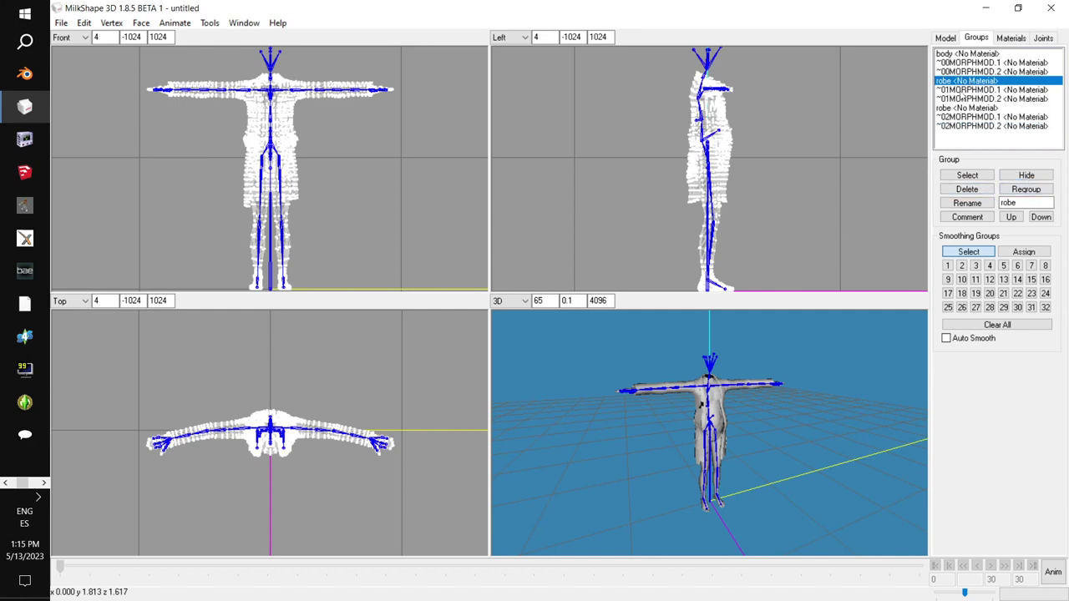
{"action": "left_click", "coordinate": [962, 90]}
{"action": "left_click", "coordinate": [1026, 175]}
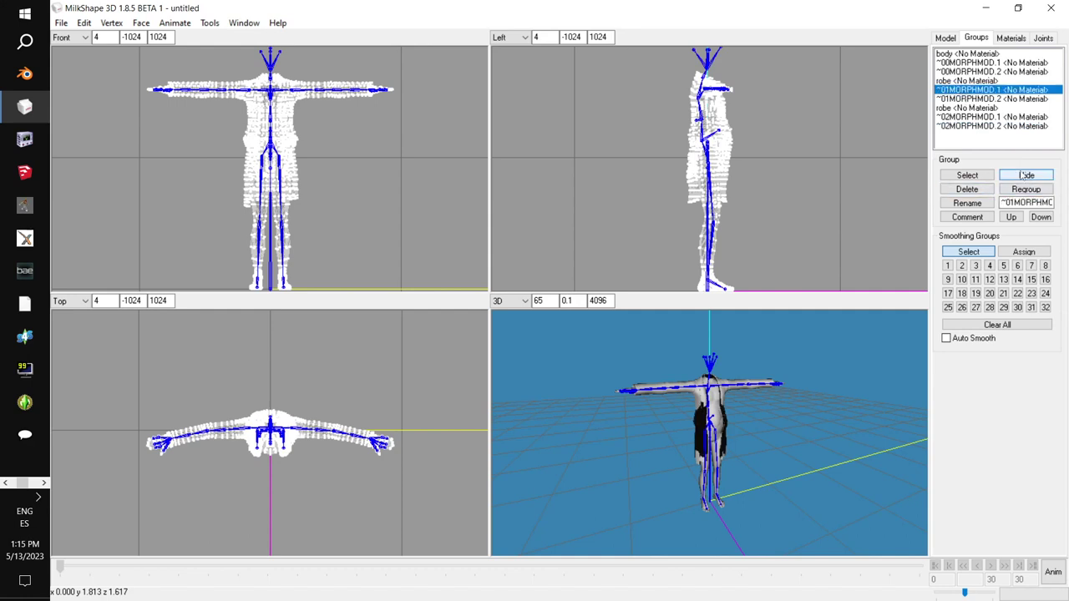
{"action": "left_click", "coordinate": [985, 99]}
{"action": "left_click", "coordinate": [1026, 174]}
Step: Hide the second robe group and its ~02MORPHMOD.1 and ~02MORPHMOD.2 groups
{"action": "left_click", "coordinate": [952, 107]}
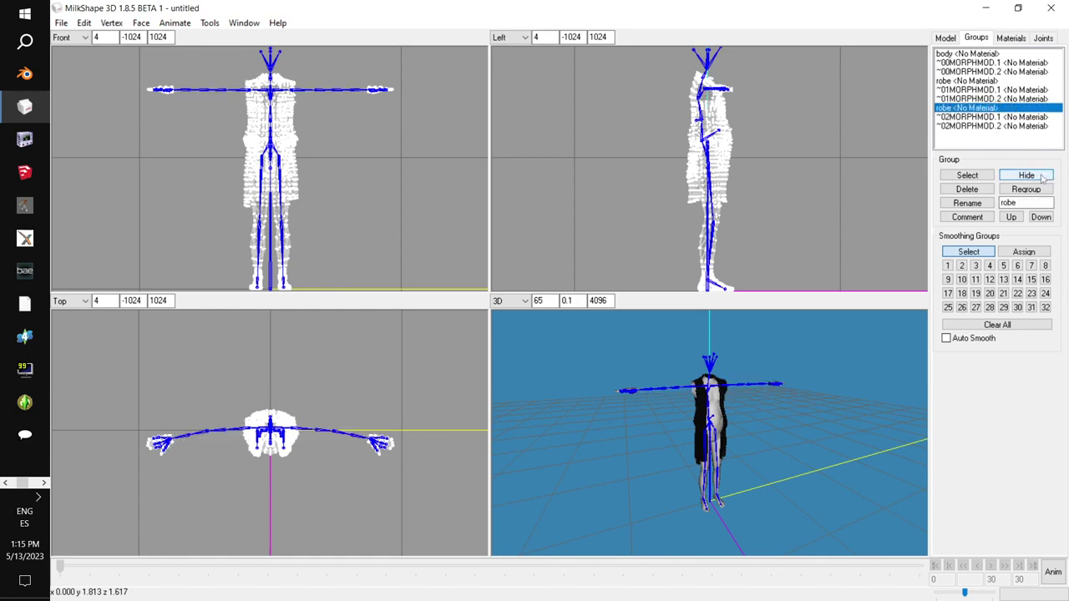
{"action": "left_click", "coordinate": [961, 118]}
{"action": "left_click", "coordinate": [1031, 174]}
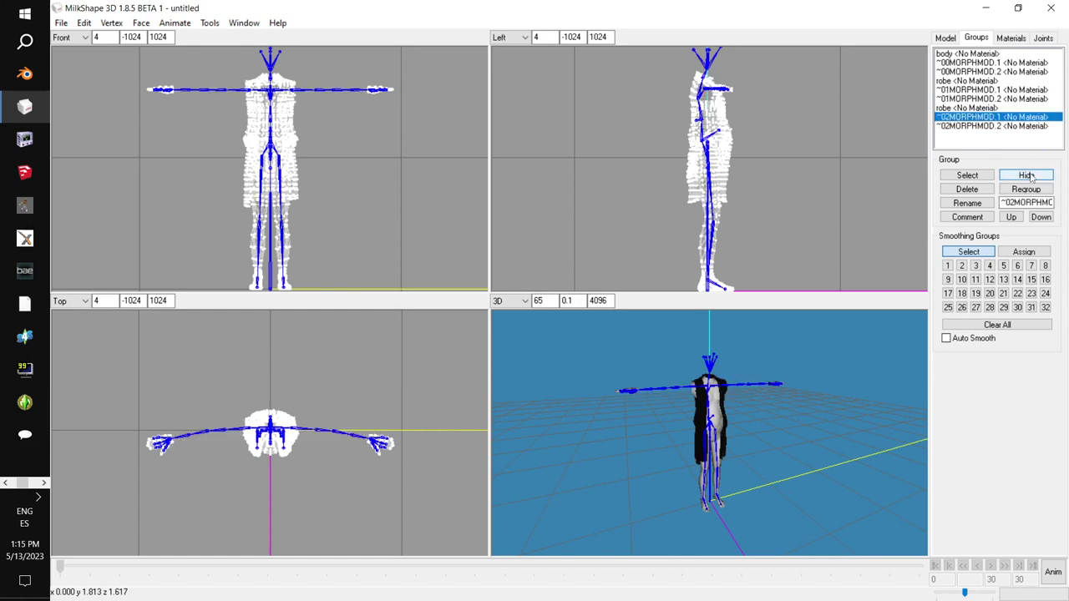
{"action": "left_click", "coordinate": [966, 126]}
{"action": "left_click", "coordinate": [1026, 174]}
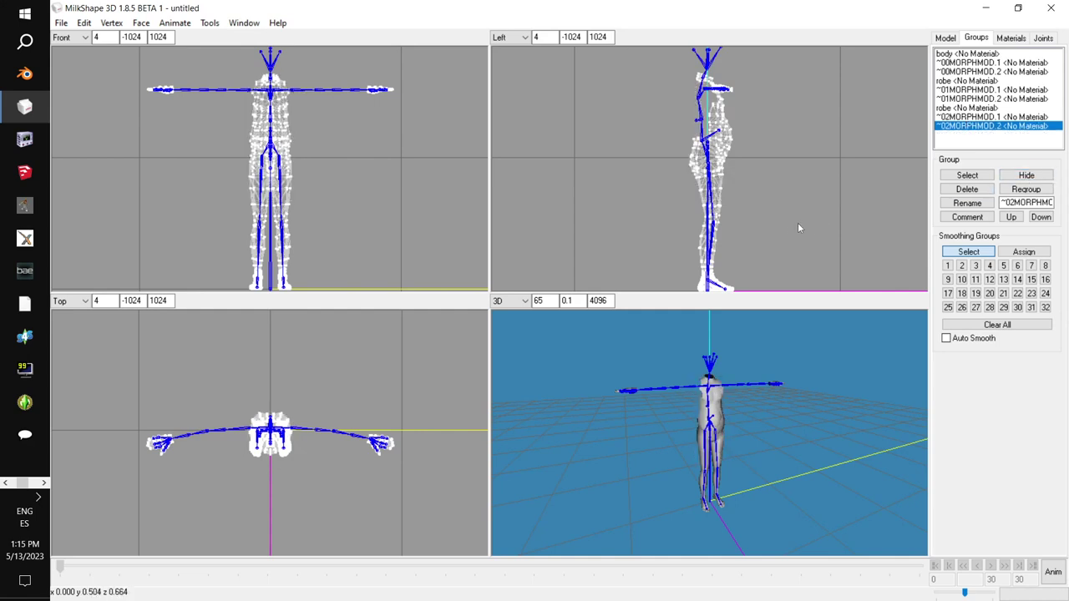
Step: Import Workboots.5gd over the robe mesh with Sims2 UniMesh Import V4.09, without additional bone definitions or blend groups
{"action": "scroll", "coordinate": [802, 162], "scroll_direction": "up", "scroll_amount": 10}
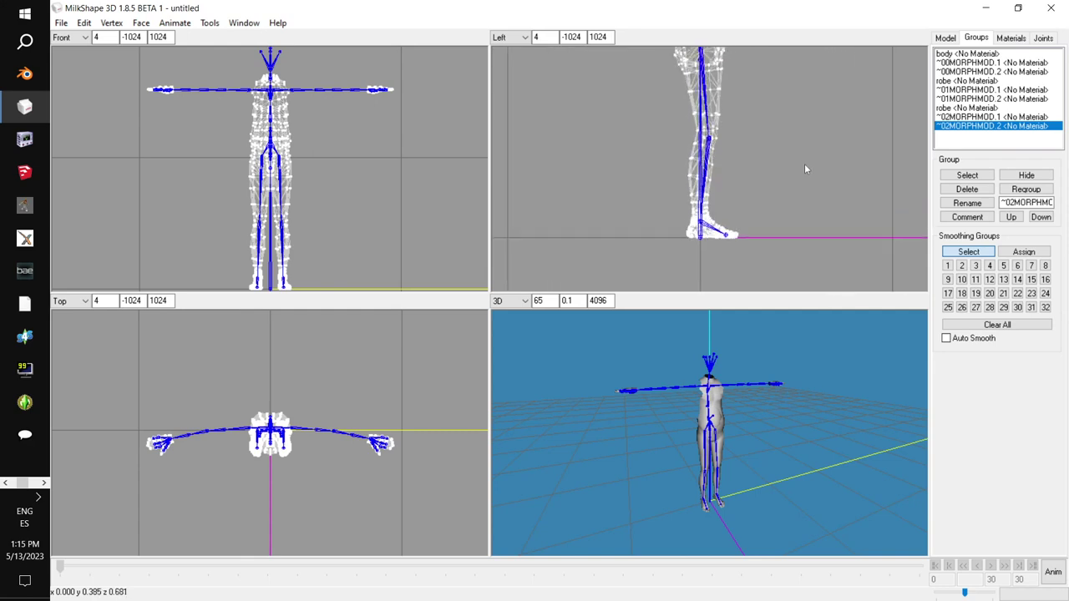
{"action": "scroll", "coordinate": [805, 165], "scroll_direction": "up", "scroll_amount": 1}
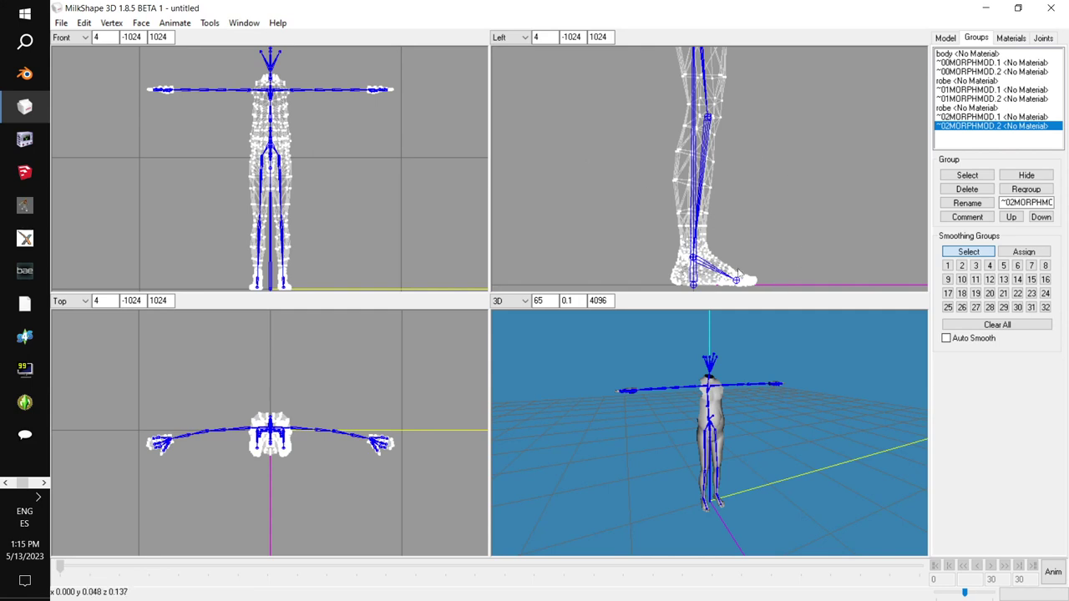
{"action": "left_click_drag", "start_coordinate": [767, 392], "coordinate": [739, 417]}
{"action": "scroll", "coordinate": [756, 384], "scroll_direction": "up", "scroll_amount": 5}
{"action": "scroll", "coordinate": [763, 388], "scroll_direction": "down", "scroll_amount": 5}
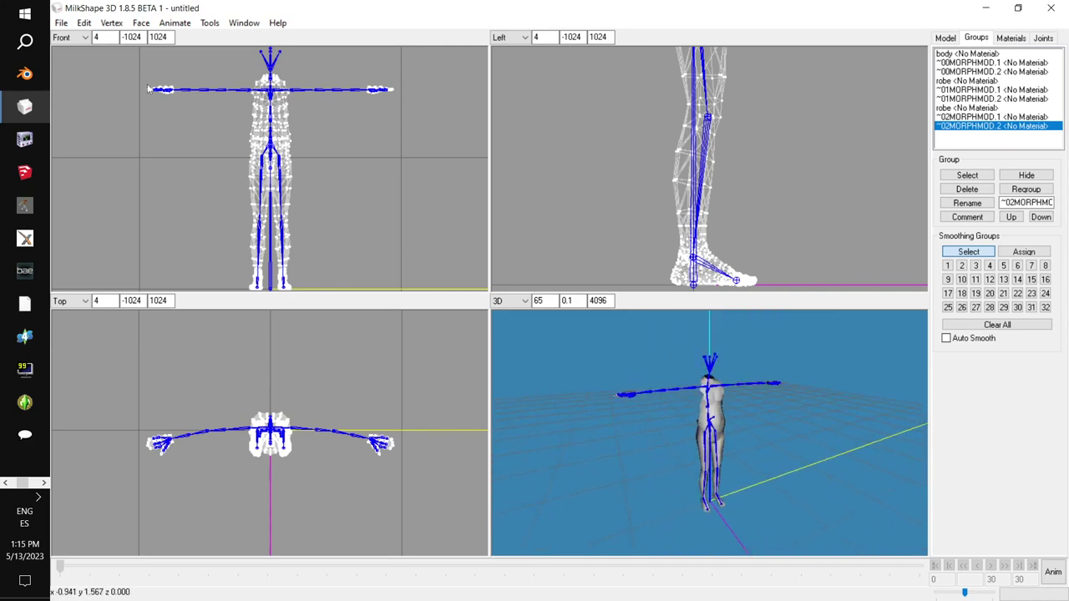
{"action": "left_click", "coordinate": [61, 25]}
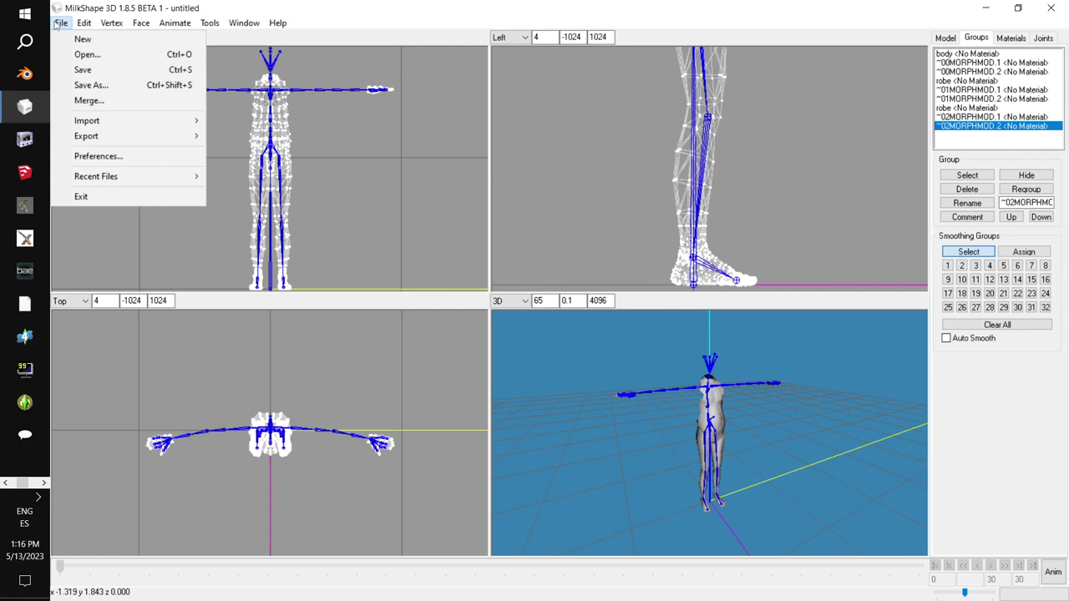
{"action": "mouse_move", "coordinate": [101, 122]}
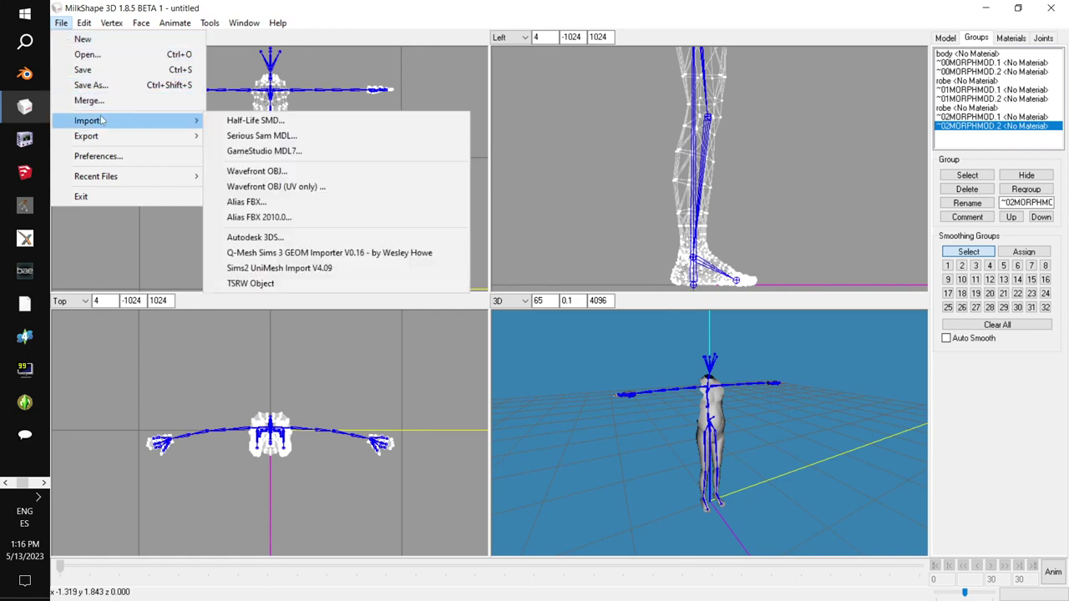
{"action": "left_click", "coordinate": [343, 268]}
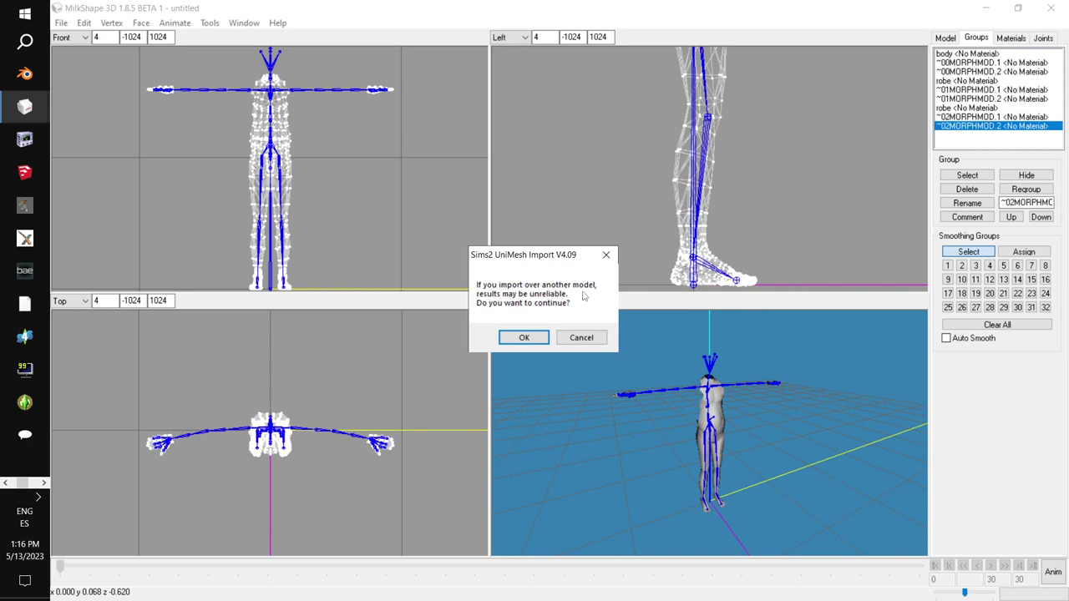
{"action": "left_click", "coordinate": [524, 339]}
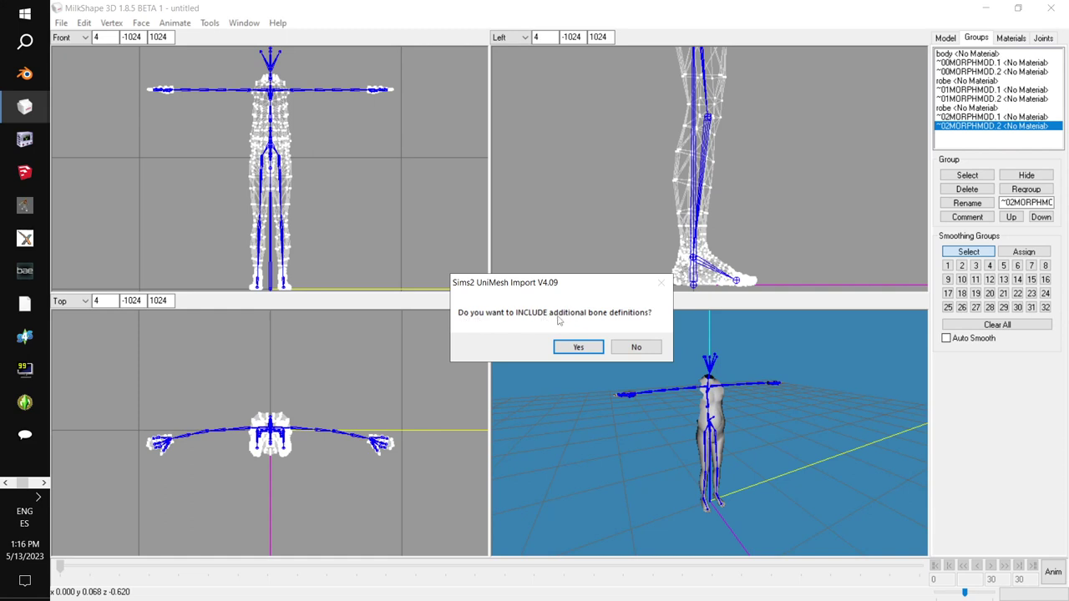
{"action": "left_click", "coordinate": [636, 348]}
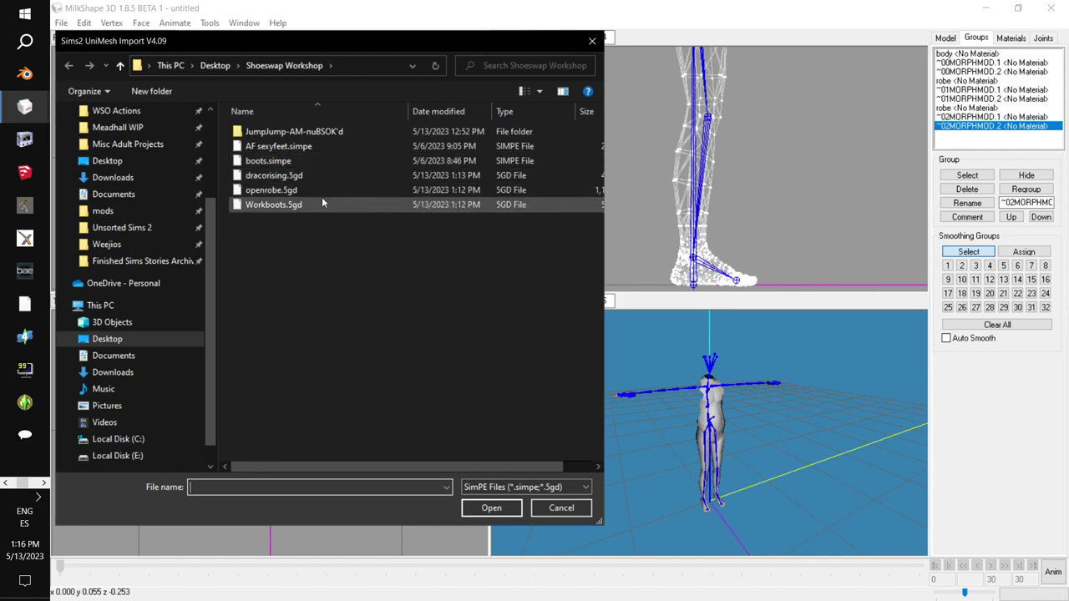
{"action": "double_click", "coordinate": [322, 202]}
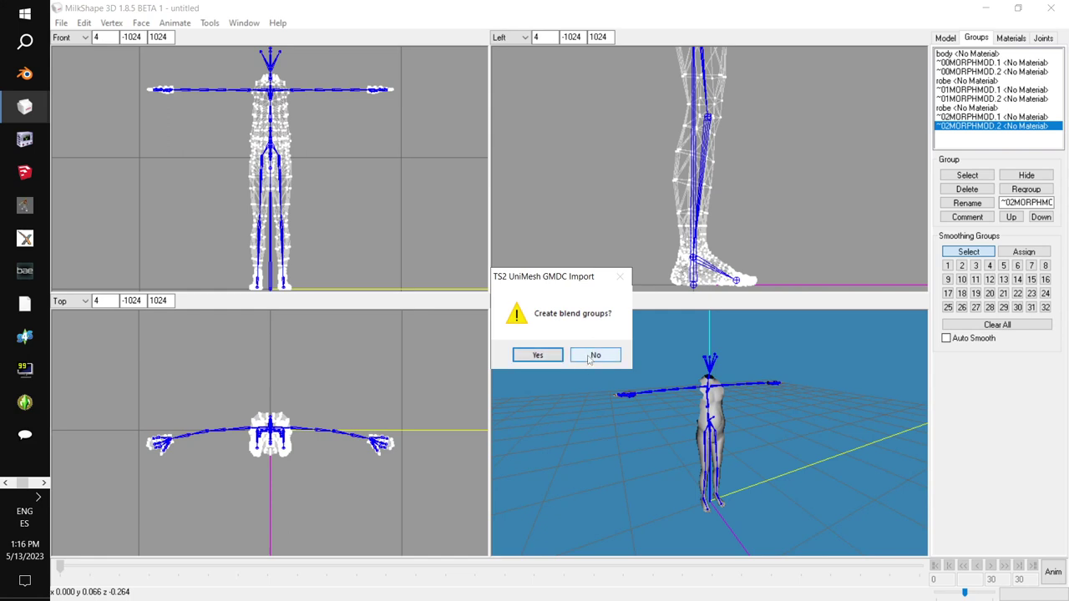
{"action": "left_click", "coordinate": [592, 356]}
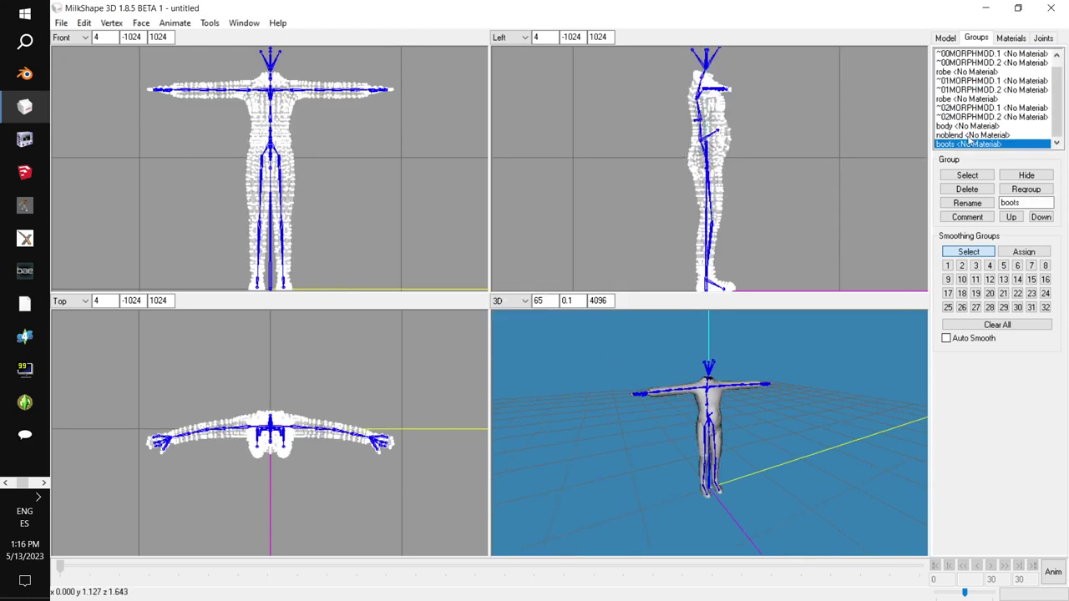
Step: Delete the body and noblend groups that came in with the work boots mesh
{"action": "left_click", "coordinate": [966, 108]}
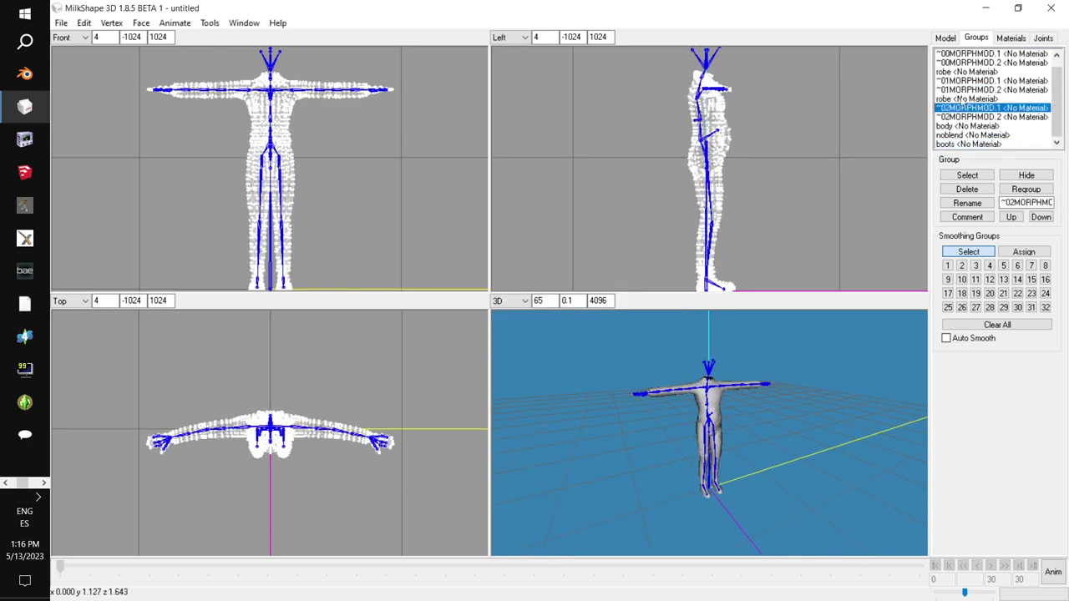
{"action": "left_click", "coordinate": [969, 126]}
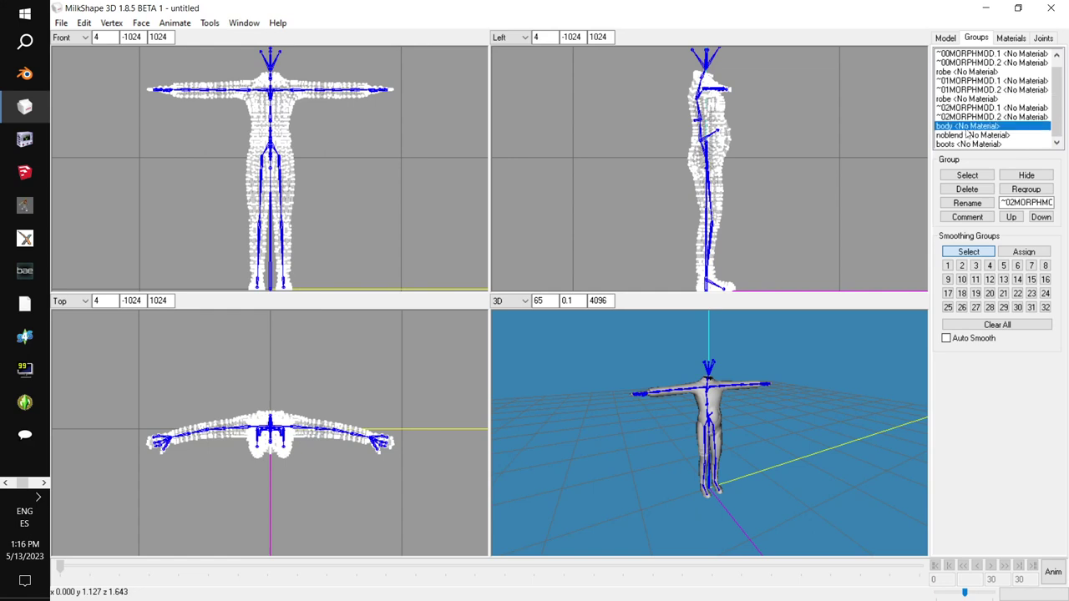
{"action": "left_click", "coordinate": [964, 191]}
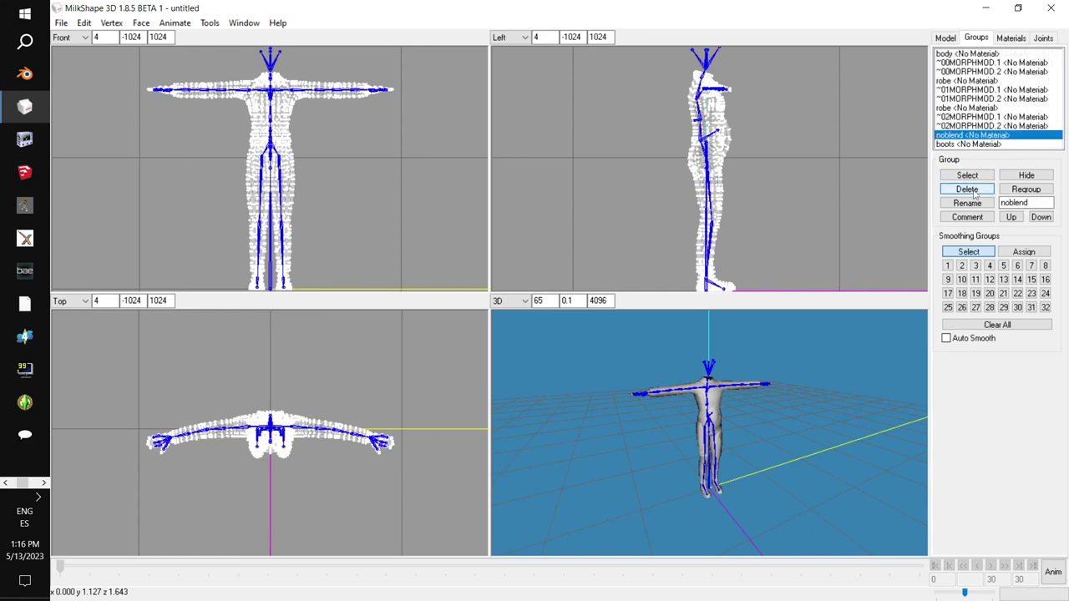
{"action": "left_click", "coordinate": [964, 191]}
Step: Select the boots group and examine how the boots overlap the bare feet and ankles in the side view
{"action": "left_click_drag", "start_coordinate": [808, 418], "coordinate": [790, 365]}
{"action": "left_click_drag", "start_coordinate": [787, 280], "coordinate": [770, 180], "text": "ctrl"}
{"action": "scroll", "coordinate": [764, 187], "scroll_direction": "up", "scroll_amount": 8}
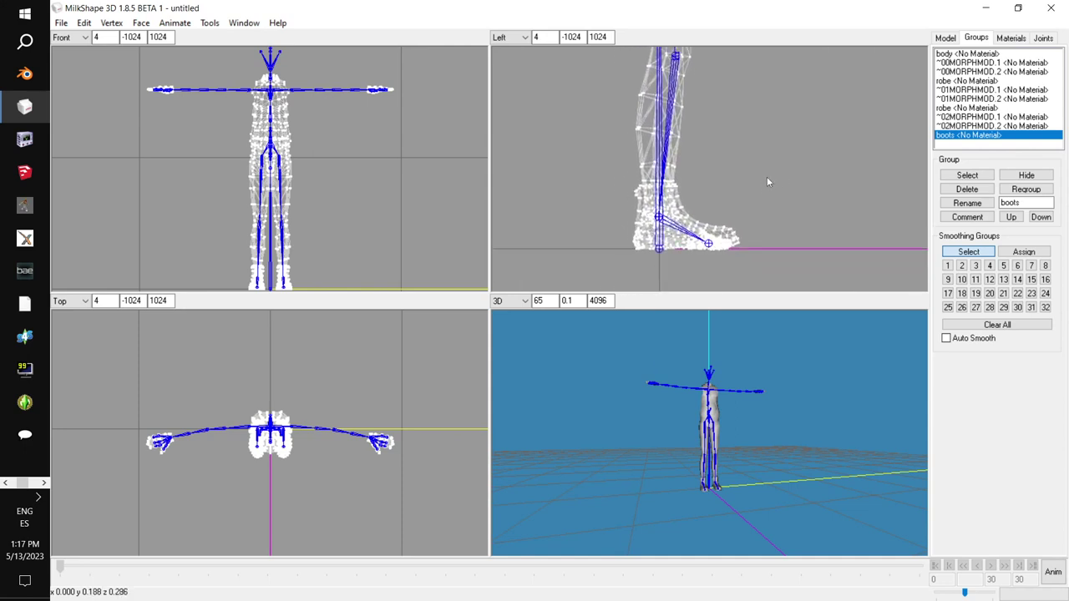
{"action": "left_click", "coordinate": [968, 176]}
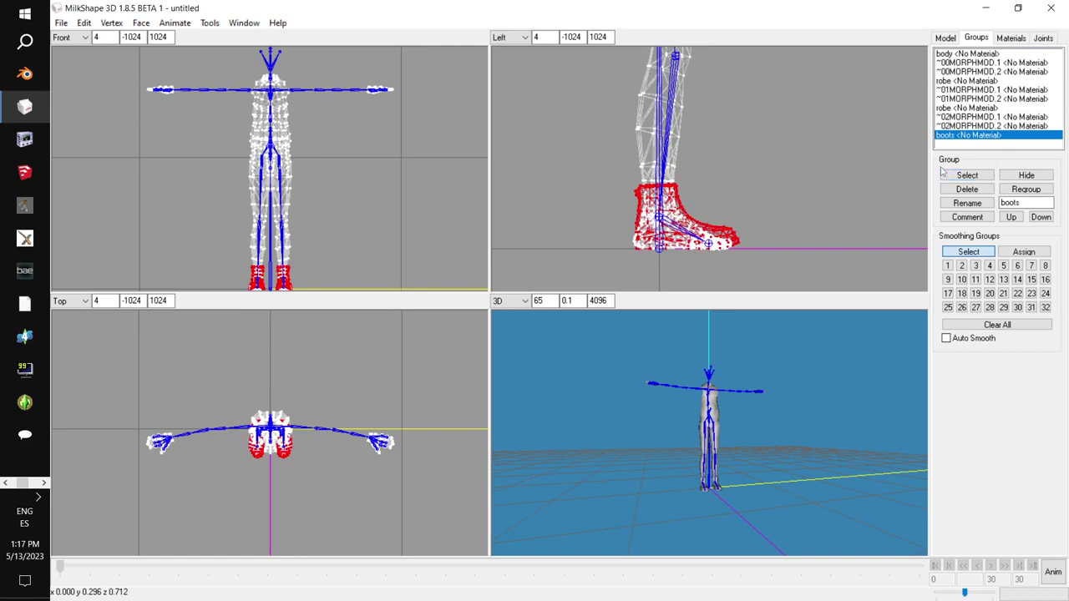
{"action": "scroll", "coordinate": [814, 182], "scroll_direction": "up", "scroll_amount": 4}
{"action": "scroll", "coordinate": [805, 179], "scroll_direction": "up", "scroll_amount": 4}
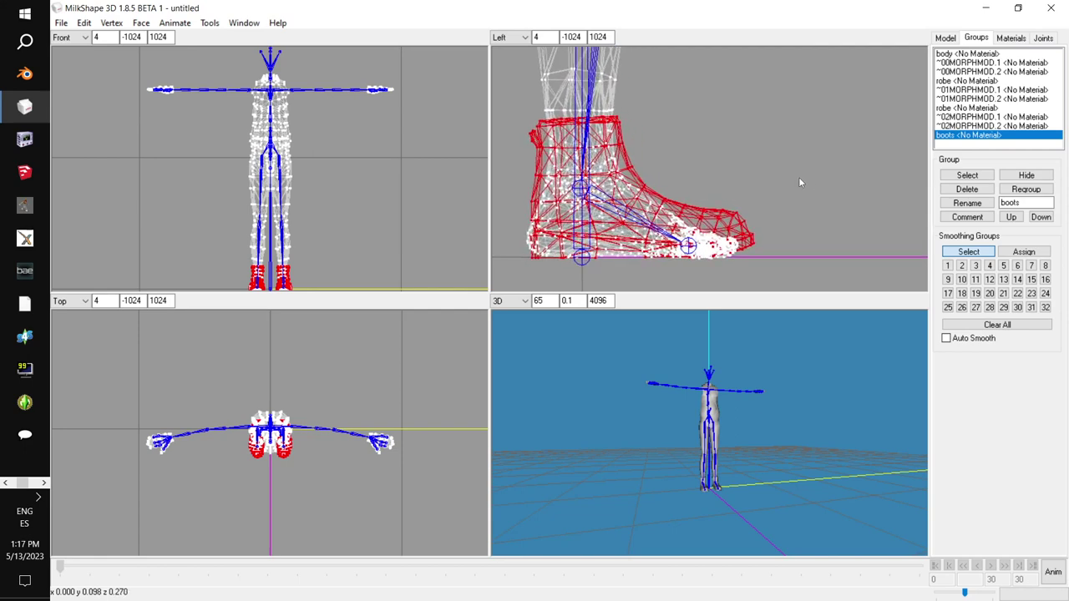
{"action": "scroll", "coordinate": [798, 177], "scroll_direction": "up", "scroll_amount": 5}
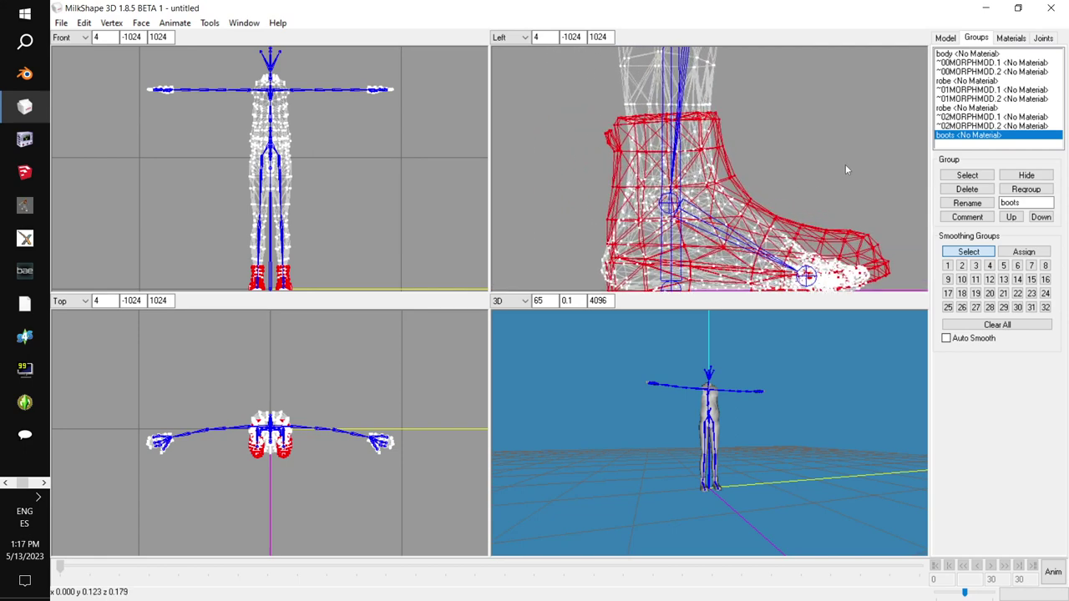
{"action": "scroll", "coordinate": [845, 163], "scroll_direction": "up", "scroll_amount": 5}
{"action": "scroll", "coordinate": [815, 191], "scroll_direction": "up", "scroll_amount": 2}
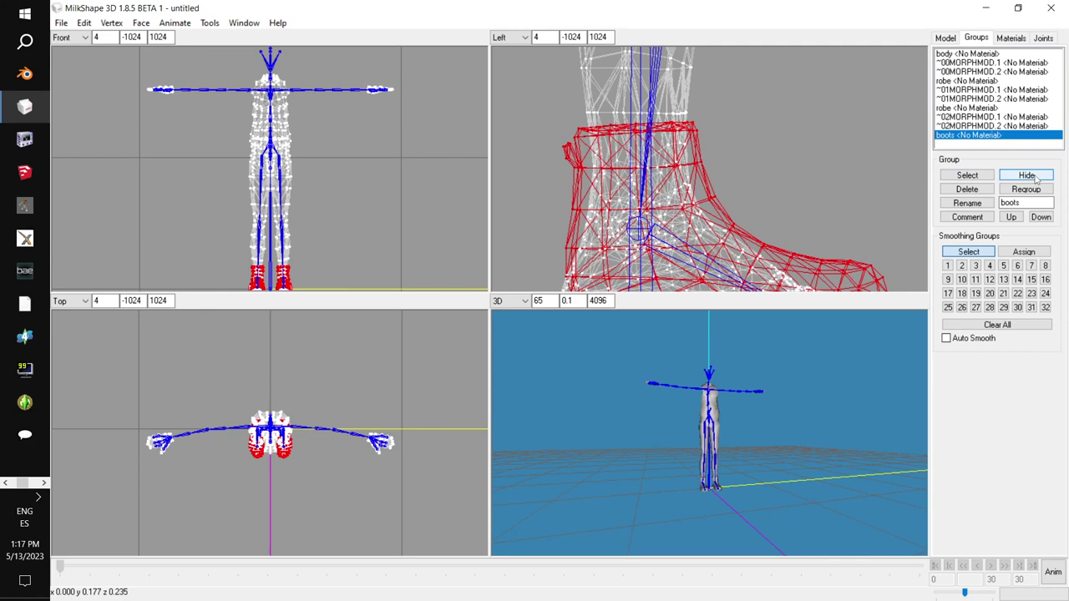
Step: Hide the boots group so only the body's feet remain visible
{"action": "left_click", "coordinate": [987, 56]}
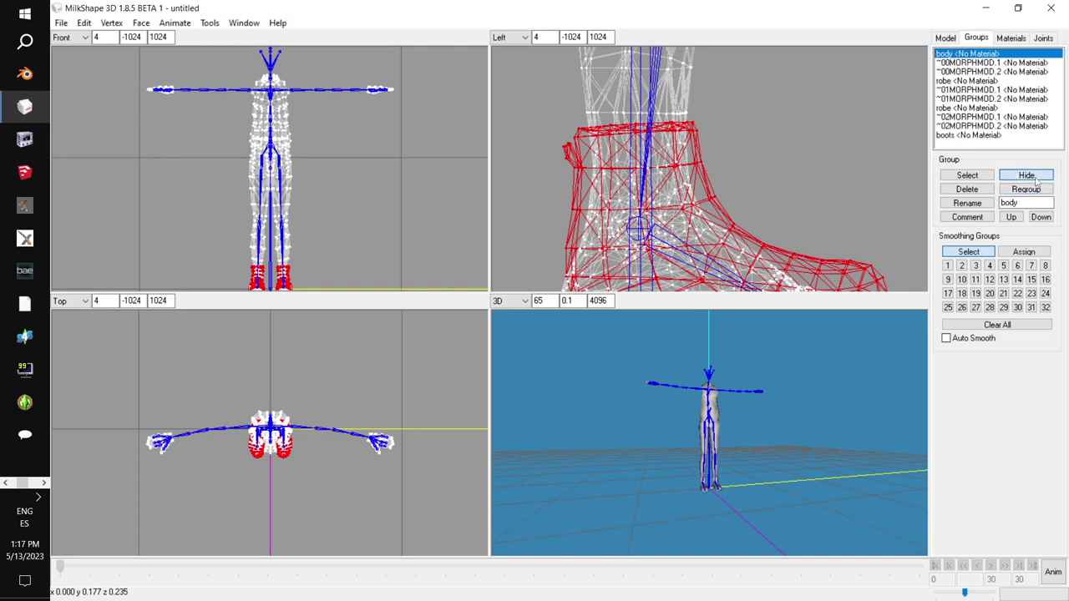
{"action": "left_click", "coordinate": [990, 63]}
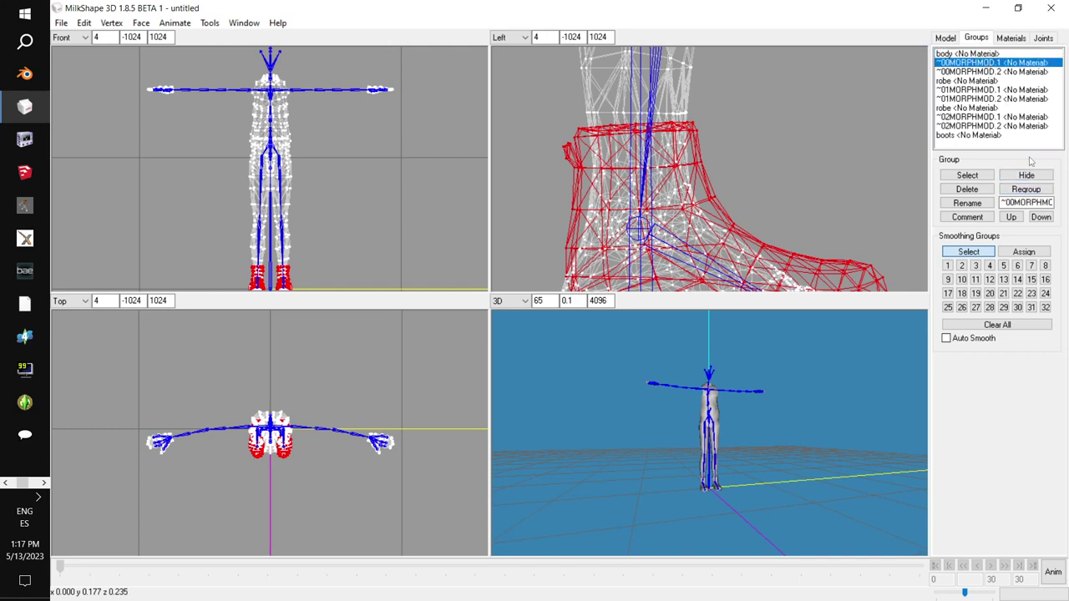
{"action": "left_click", "coordinate": [974, 59]}
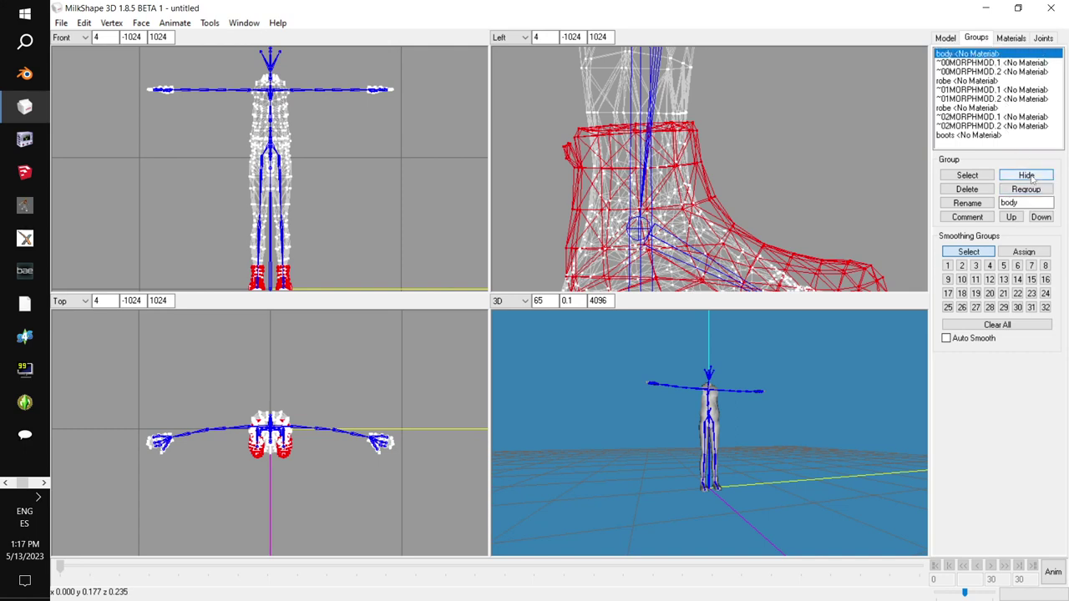
{"action": "left_click", "coordinate": [1032, 177]}
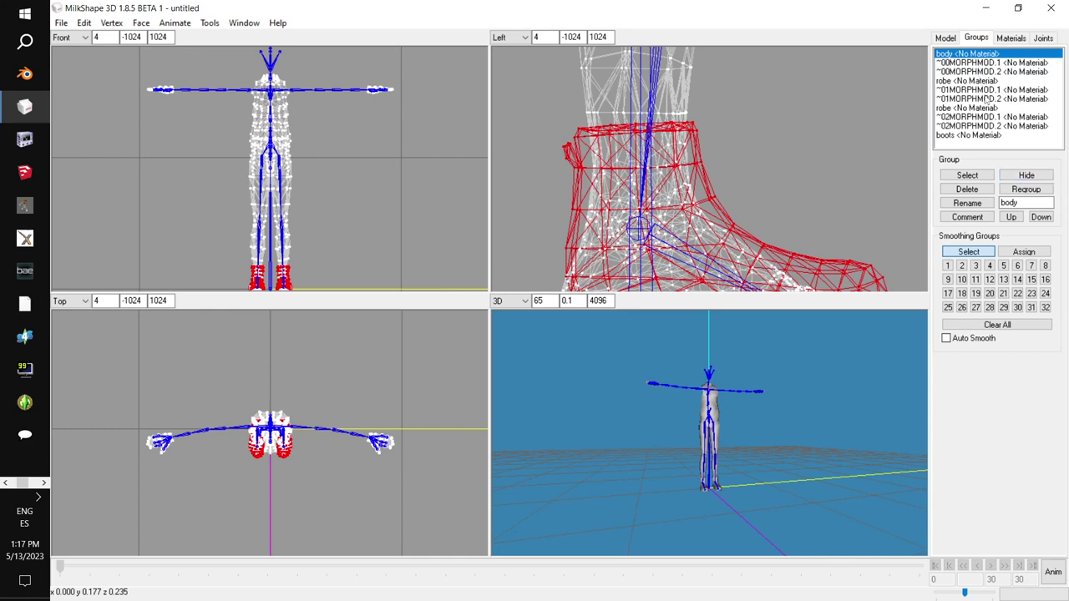
{"action": "left_click", "coordinate": [976, 137]}
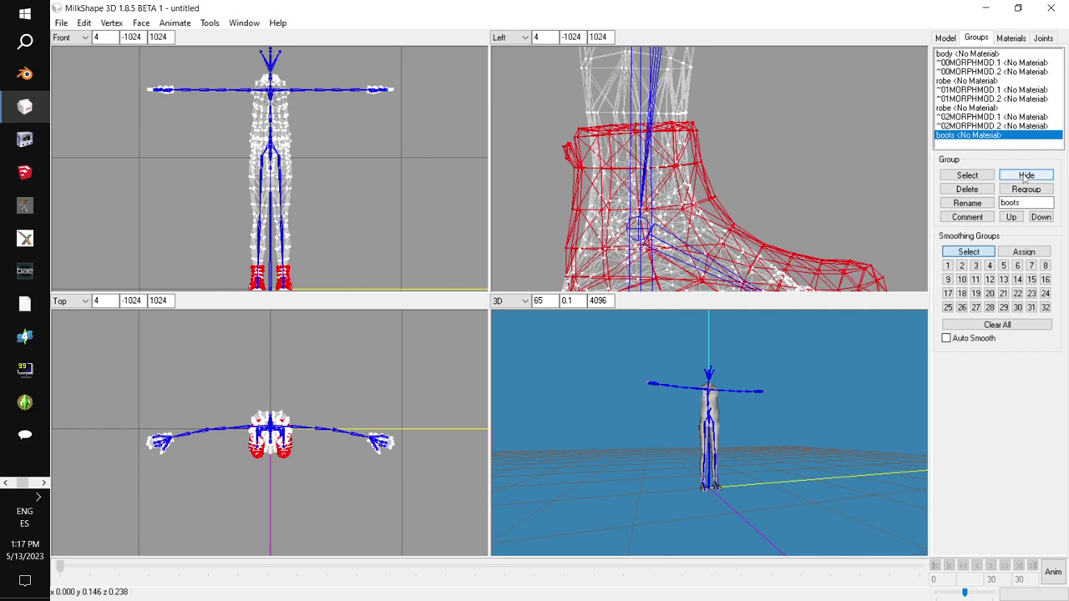
{"action": "left_click", "coordinate": [1026, 175]}
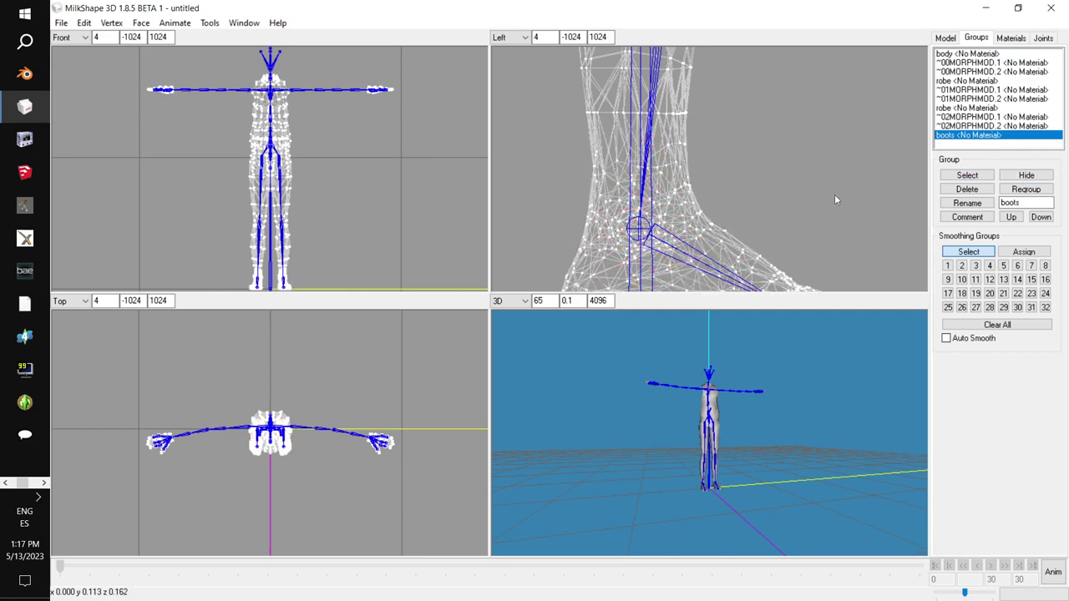
Step: Delete all body vertices of both feet below the edge loop just above the ankles
{"action": "scroll", "coordinate": [839, 146], "scroll_direction": "down", "scroll_amount": 5}
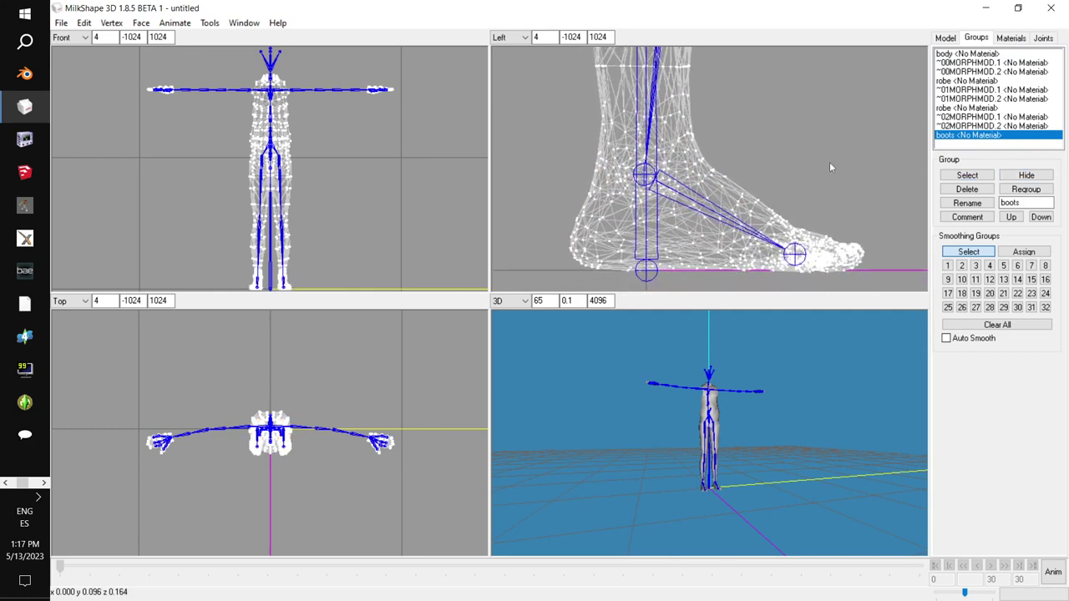
{"action": "left_click", "coordinate": [946, 40]}
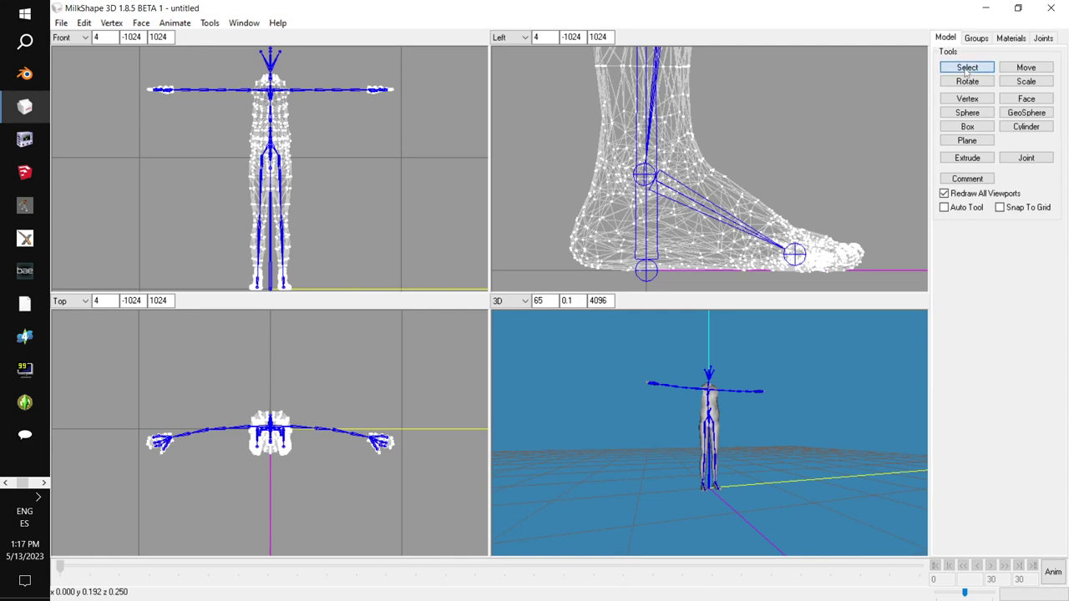
{"action": "left_click", "coordinate": [966, 69]}
{"action": "left_click_drag", "start_coordinate": [881, 273], "coordinate": [556, 95]}
{"action": "scroll", "coordinate": [708, 180], "scroll_direction": "up", "scroll_amount": 3}
{"action": "scroll", "coordinate": [708, 182], "scroll_direction": "up", "scroll_amount": 2}
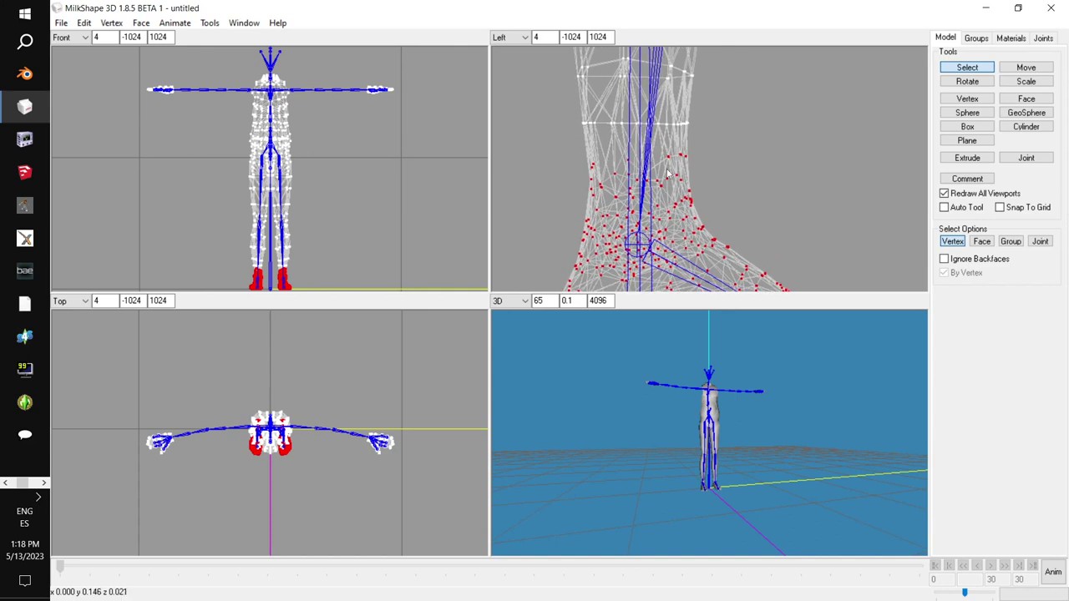
{"action": "key", "text": "Delete"}
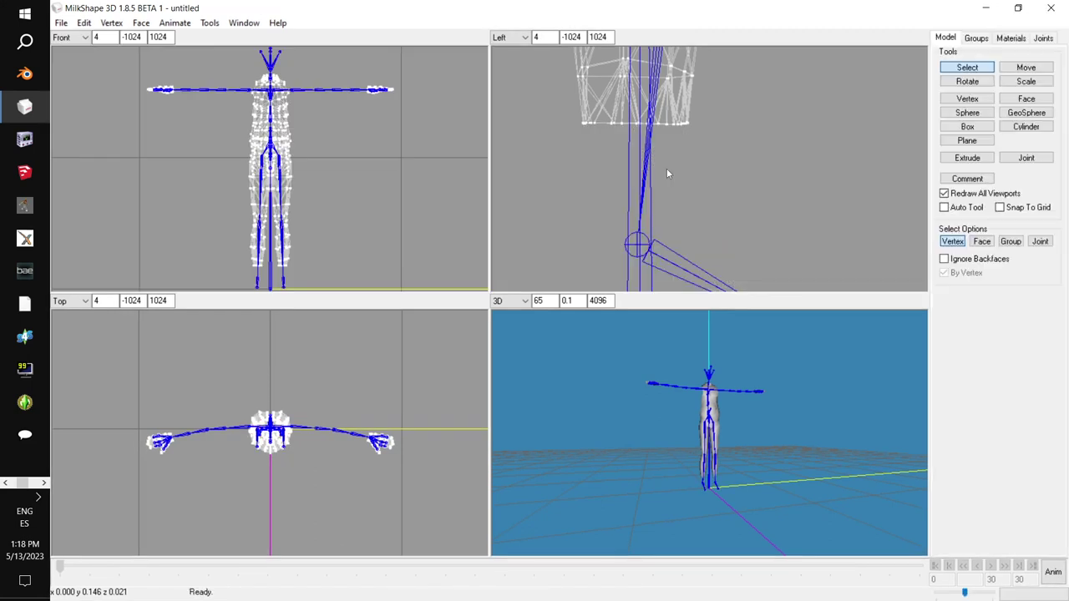
{"action": "right_click_drag", "start_coordinate": [759, 190], "coordinate": [760, 164]}
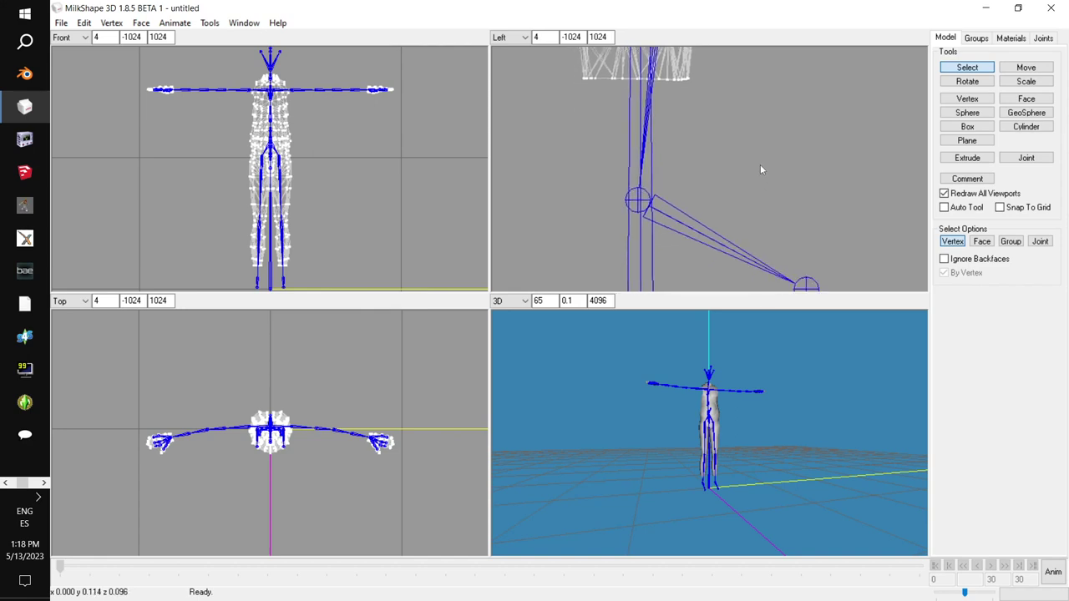
{"action": "left_click", "coordinate": [61, 23]}
{"action": "mouse_move", "coordinate": [115, 124]}
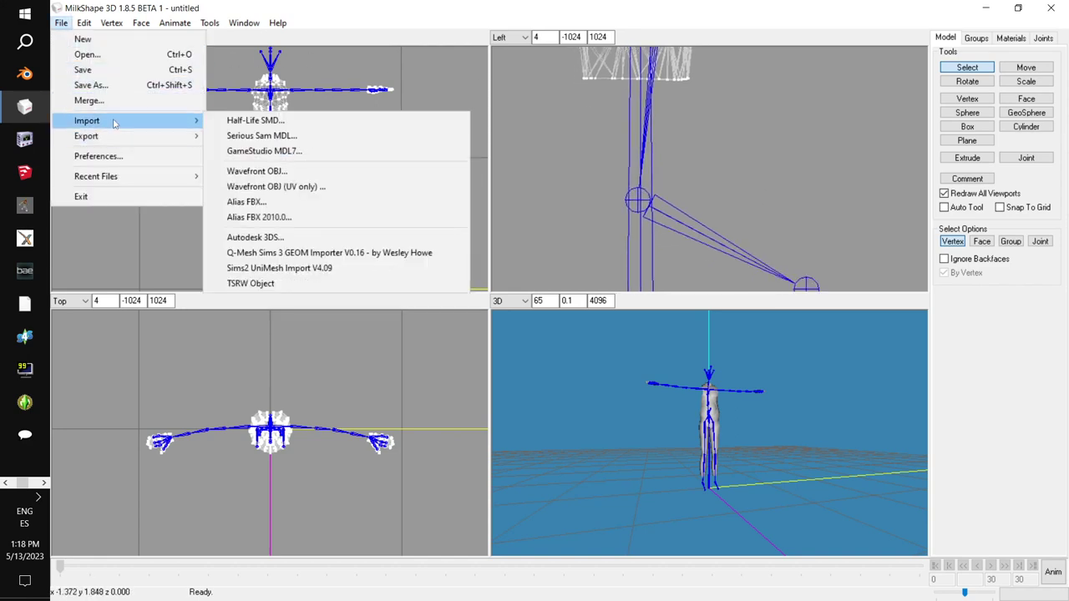
{"action": "left_click", "coordinate": [328, 279]}
Step: Show the hidden boots group again below the cut legs
{"action": "left_click", "coordinate": [978, 40]}
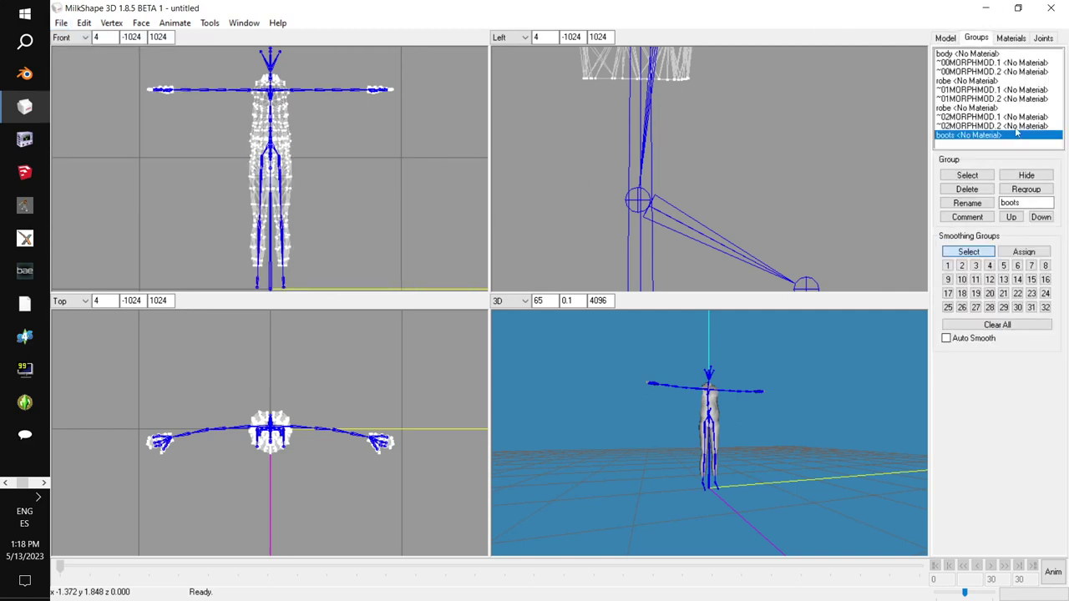
{"action": "left_click", "coordinate": [1027, 175]}
{"action": "left_click", "coordinate": [1027, 175]}
{"action": "left_click", "coordinate": [1027, 175]}
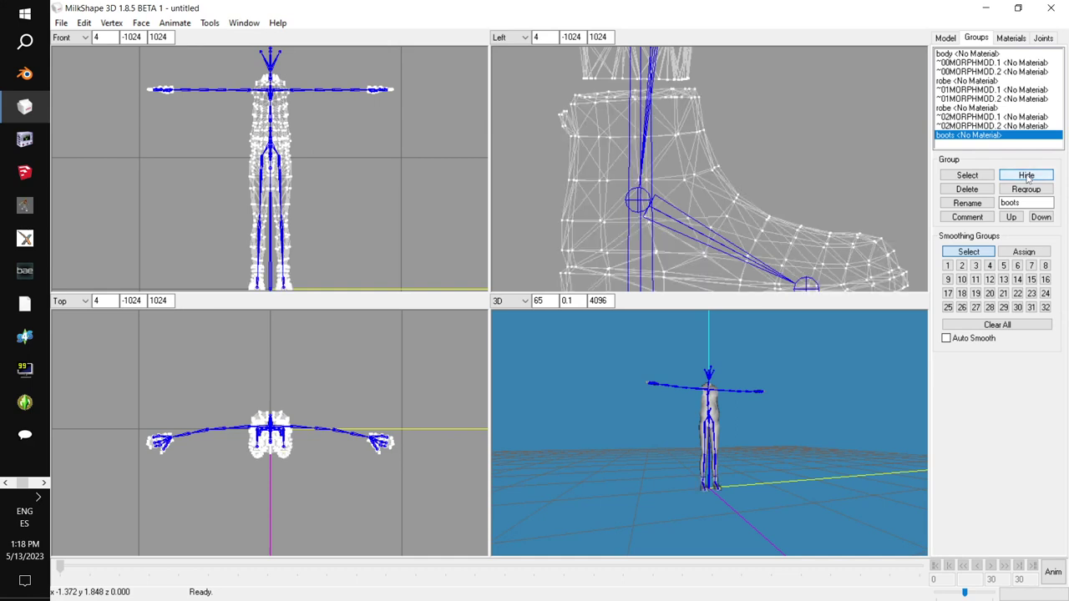
{"action": "left_click", "coordinate": [1027, 176]}
{"action": "left_click", "coordinate": [1027, 176]}
{"action": "left_click", "coordinate": [1027, 176]}
{"action": "left_click", "coordinate": [1027, 175]}
{"action": "left_click", "coordinate": [1026, 176]}
{"action": "left_click", "coordinate": [1027, 175]}
Step: Select the boots group and inspect the gap between boot tops and legs in an enlarged 3D view
{"action": "left_click", "coordinate": [967, 176]}
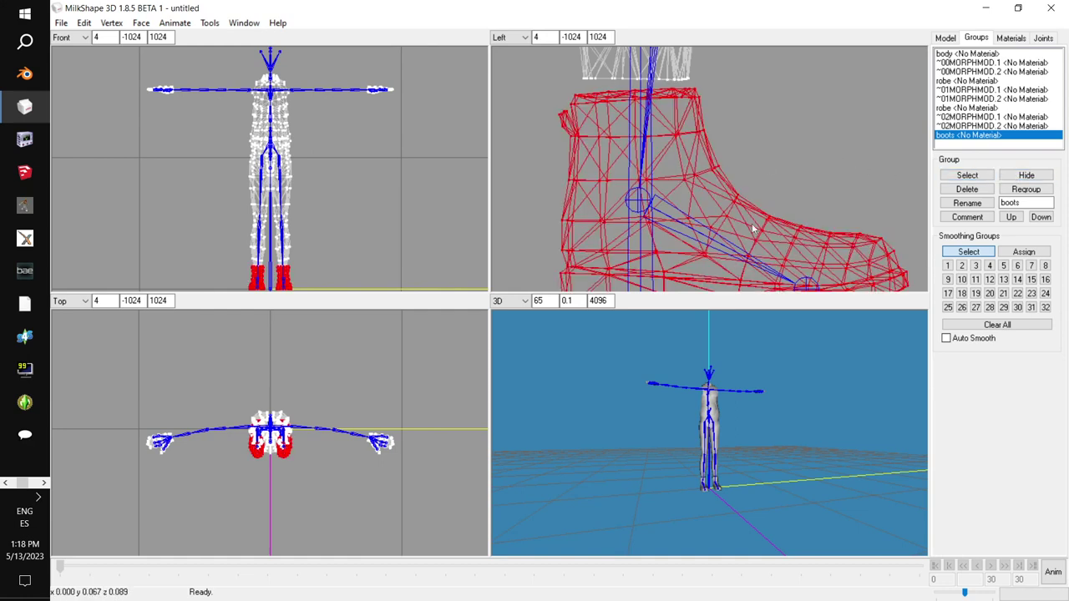
{"action": "left_click_drag", "start_coordinate": [712, 349], "coordinate": [656, 417]}
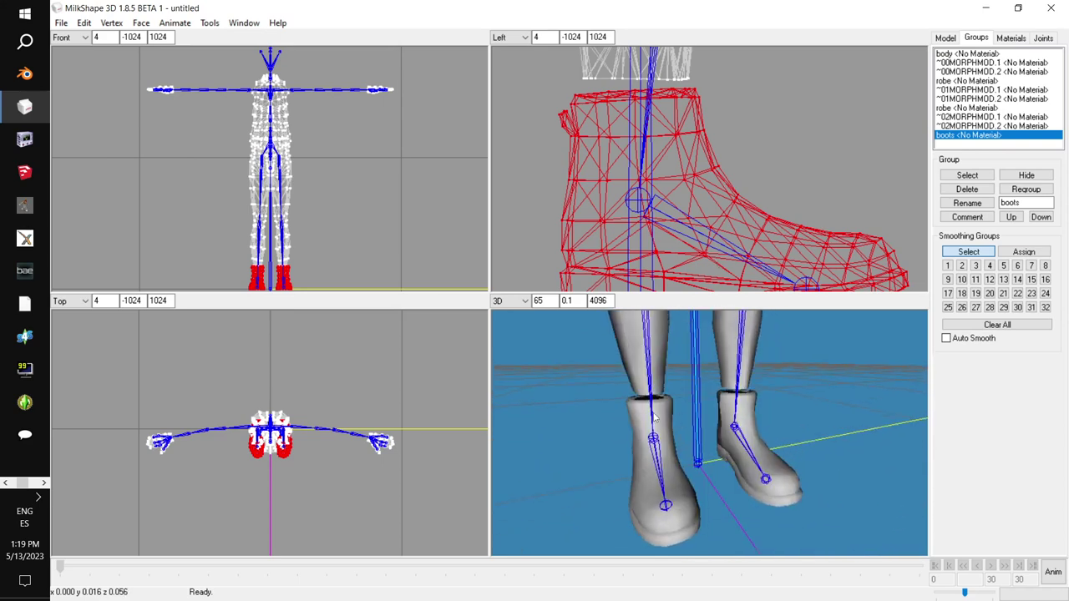
{"action": "middle_click", "coordinate": [654, 418]}
{"action": "left_click_drag", "start_coordinate": [682, 431], "coordinate": [935, 437]}
{"action": "left_click_drag", "start_coordinate": [775, 433], "coordinate": [664, 421]}
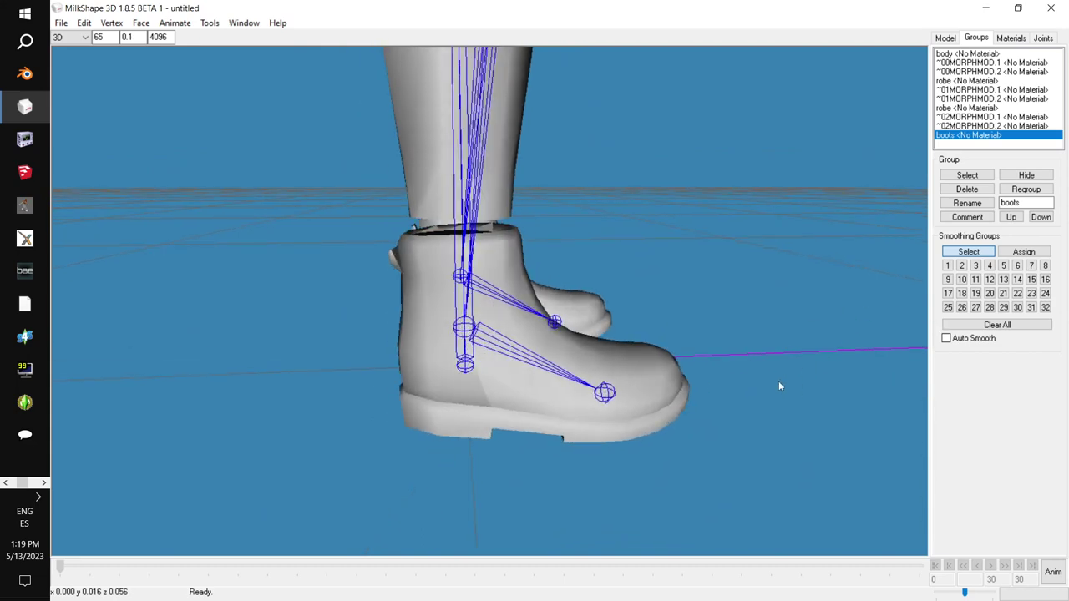
{"action": "key", "text": "ctrl+shift+m"}
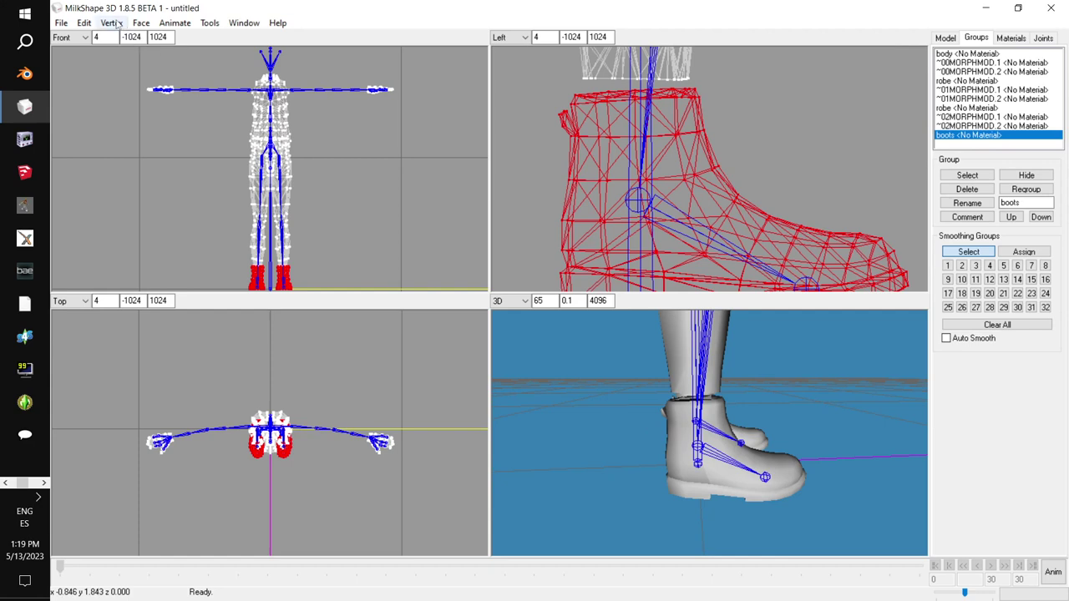
Step: Clear the selection and raise only the top rim vertices of both boots over the leg ends, with Z movement locked
{"action": "left_click", "coordinate": [84, 23]}
{"action": "left_click", "coordinate": [100, 143]}
{"action": "left_click", "coordinate": [944, 39]}
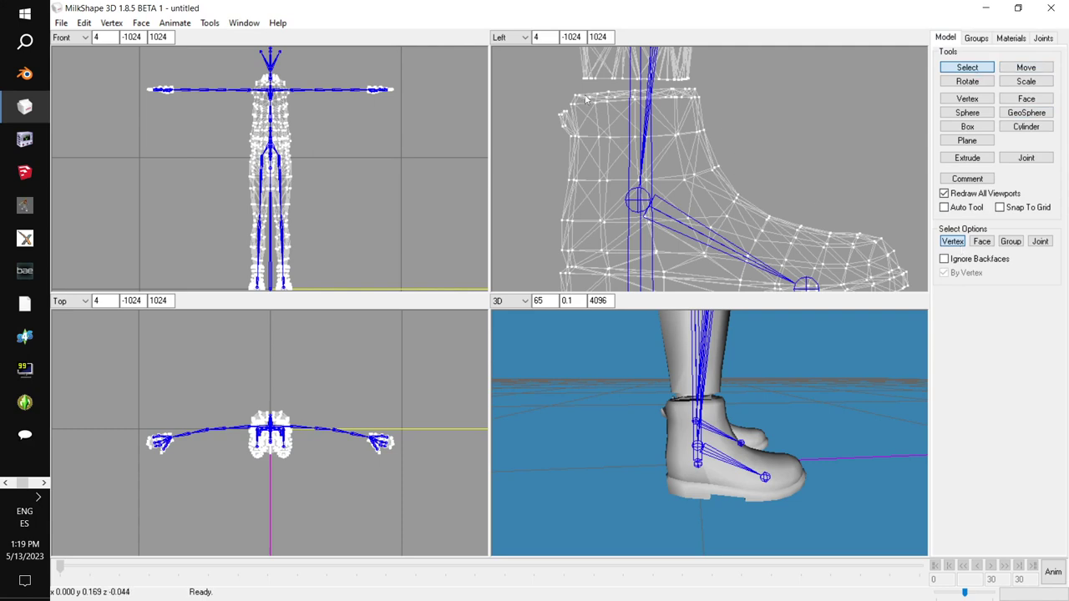
{"action": "left_click_drag", "start_coordinate": [569, 87], "coordinate": [707, 110]}
{"action": "left_click", "coordinate": [1027, 67]}
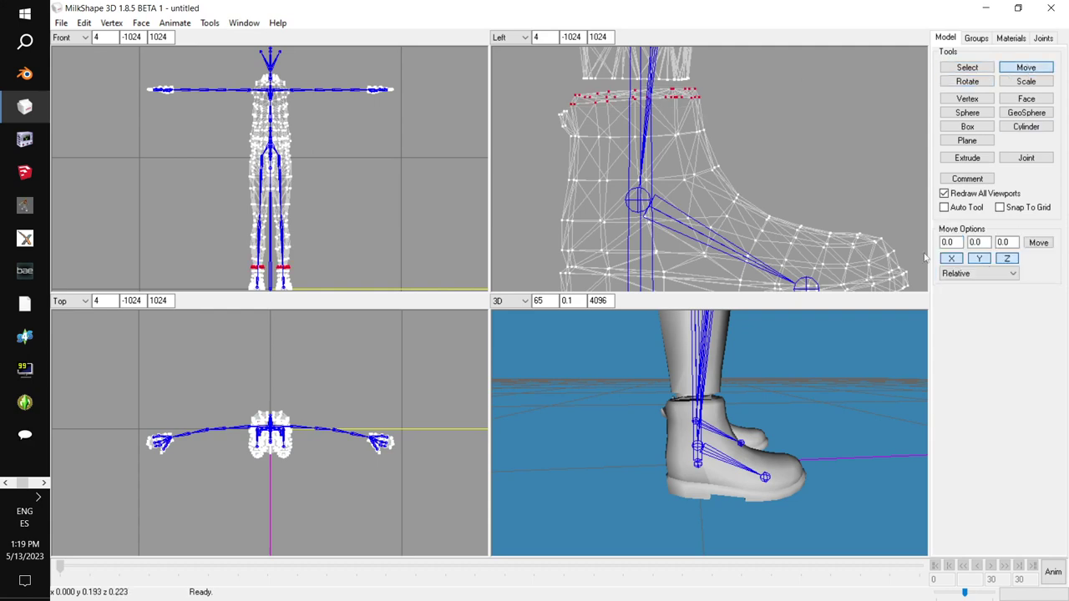
{"action": "left_click", "coordinate": [1008, 259]}
{"action": "left_click_drag", "start_coordinate": [795, 138], "coordinate": [787, 111]}
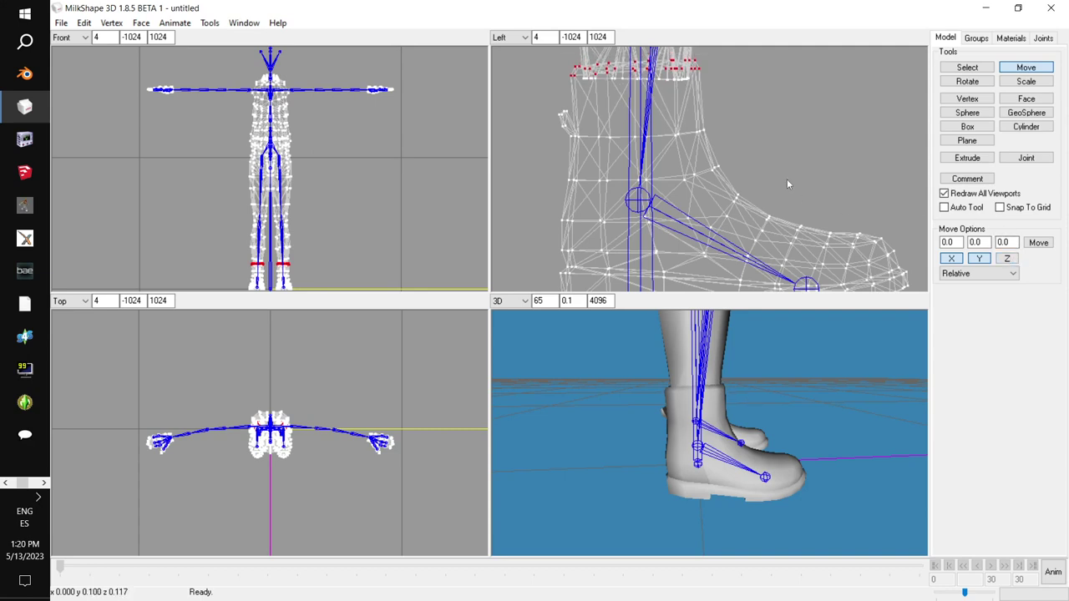
Step: Try raising the second row of boot vertices together with the heel tabs, and undo the move
{"action": "left_click", "coordinate": [967, 67]}
{"action": "left_click", "coordinate": [820, 123]}
{"action": "left_click_drag", "start_coordinate": [538, 103], "coordinate": [730, 137]}
{"action": "left_click", "coordinate": [1012, 74]}
{"action": "left_click_drag", "start_coordinate": [809, 149], "coordinate": [801, 132]}
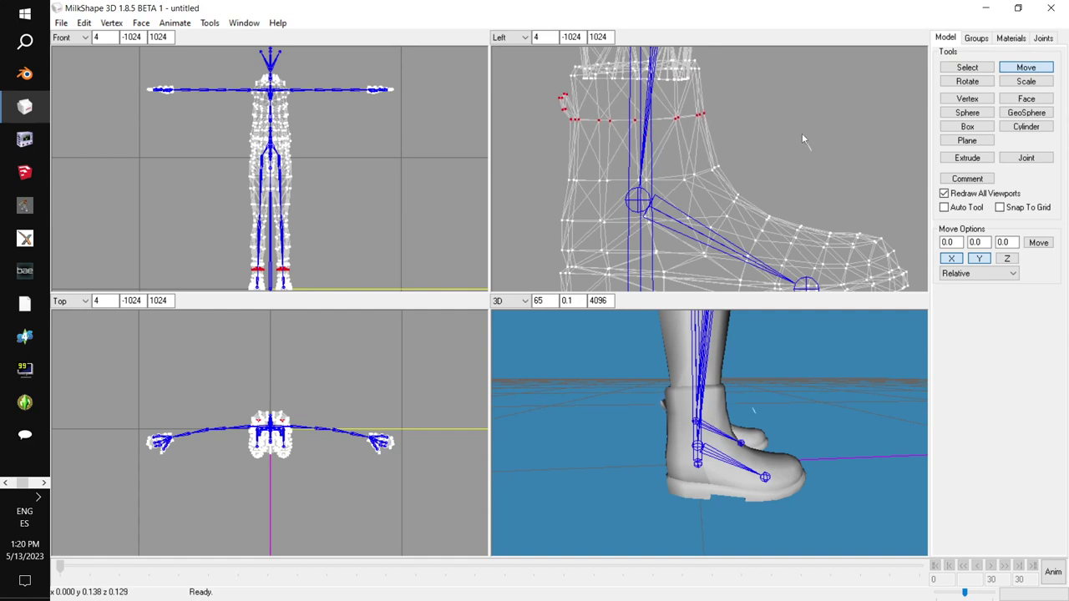
{"action": "key", "text": "ctrl+z"}
Step: Hide the body, ~00MORPHMOD.1 and ~00MORPHMOD.2 groups, leaving only the boots visible
{"action": "left_click_drag", "start_coordinate": [816, 395], "coordinate": [785, 430]}
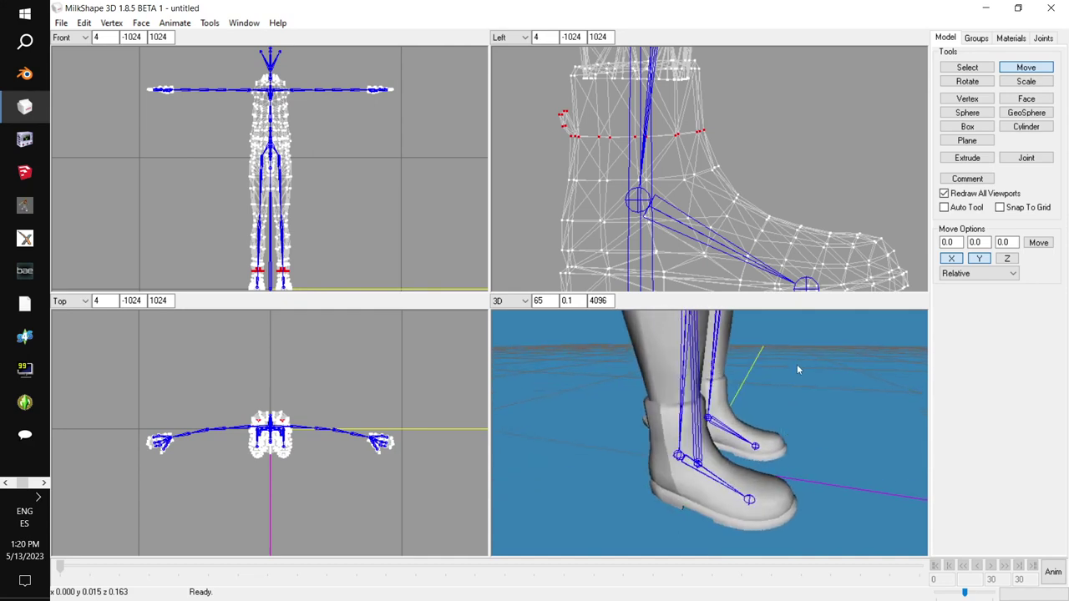
{"action": "left_click", "coordinate": [976, 40]}
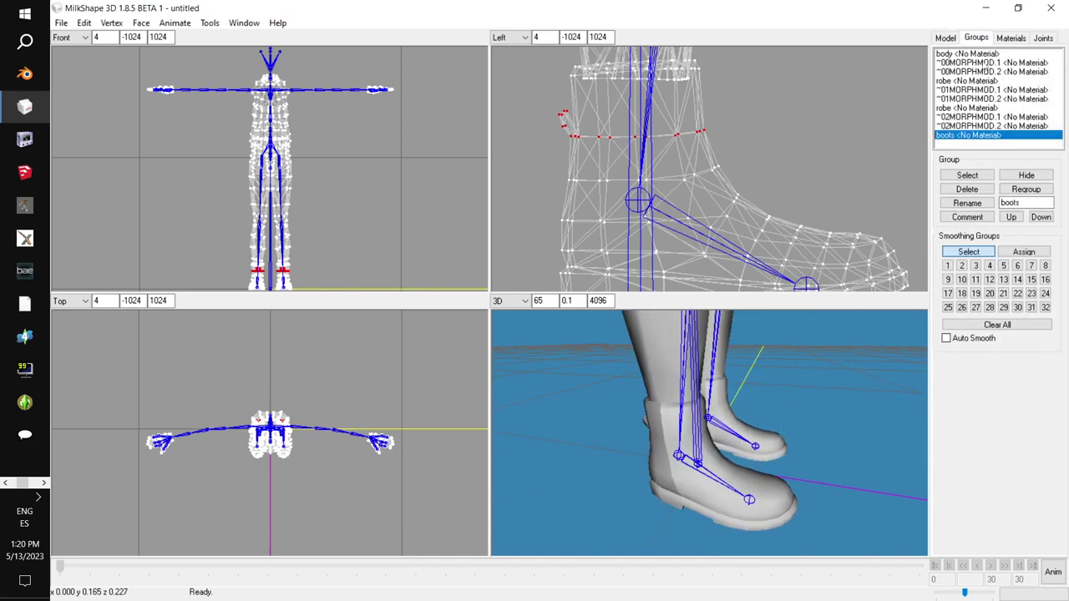
{"action": "left_click", "coordinate": [981, 55]}
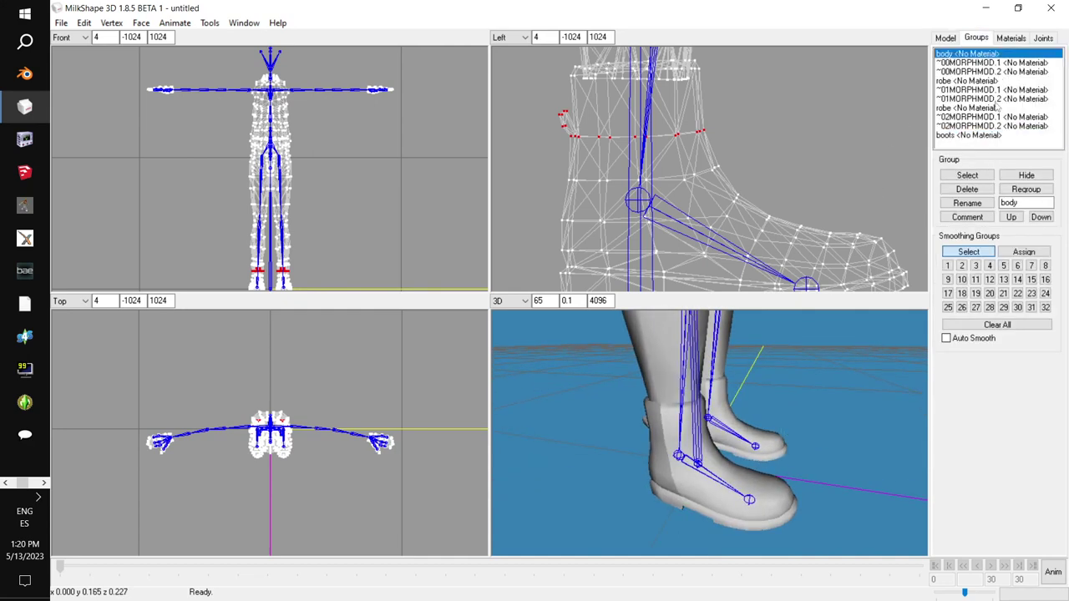
{"action": "left_click", "coordinate": [1028, 176]}
{"action": "left_click", "coordinate": [995, 64]}
{"action": "left_click", "coordinate": [1027, 174]}
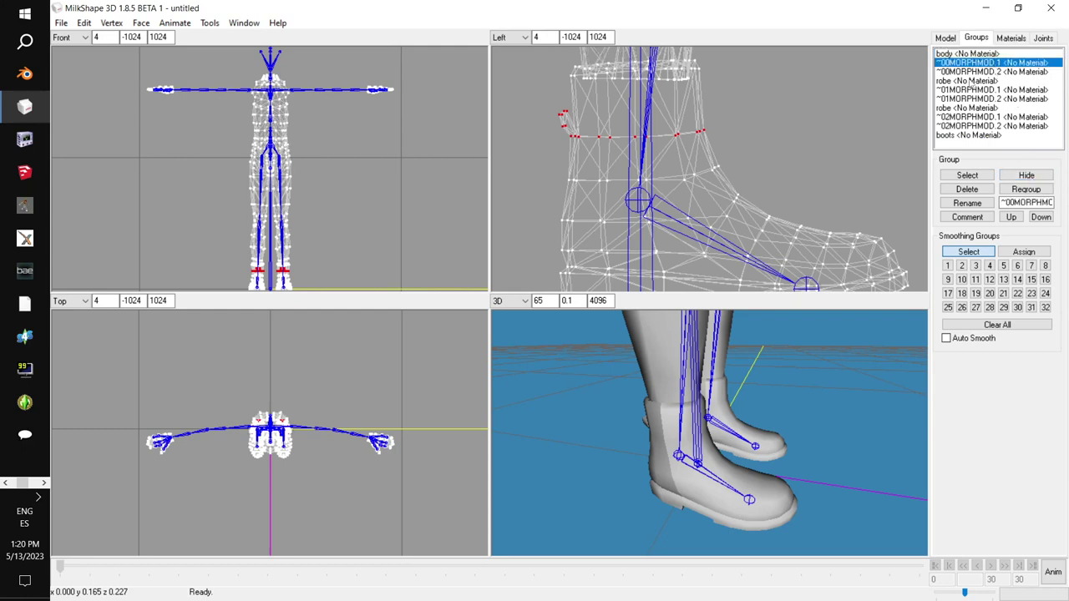
{"action": "left_click", "coordinate": [972, 73]}
{"action": "left_click", "coordinate": [1026, 175]}
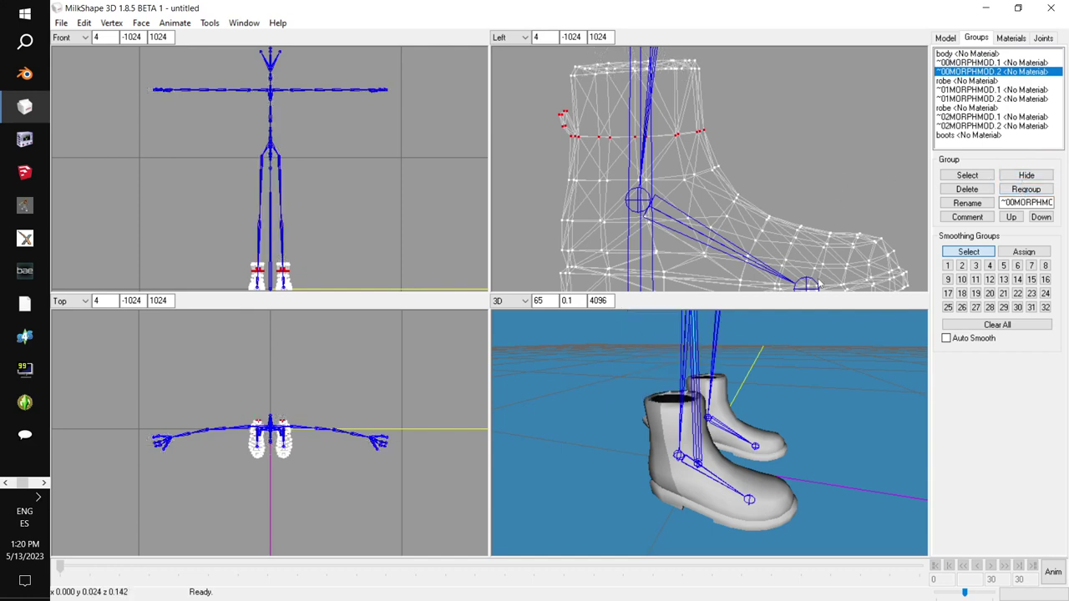
Step: Clear the selection and select the top rim vertices of both boots plus the vertices running down the middle of the shafts
{"action": "left_click_drag", "start_coordinate": [761, 458], "coordinate": [820, 461]}
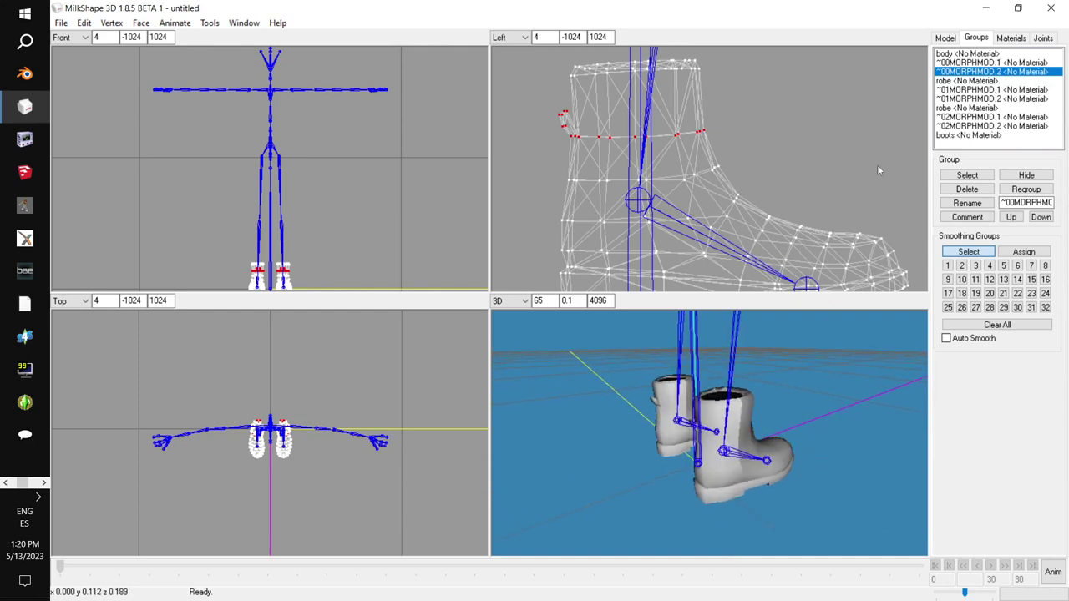
{"action": "left_click", "coordinate": [947, 39]}
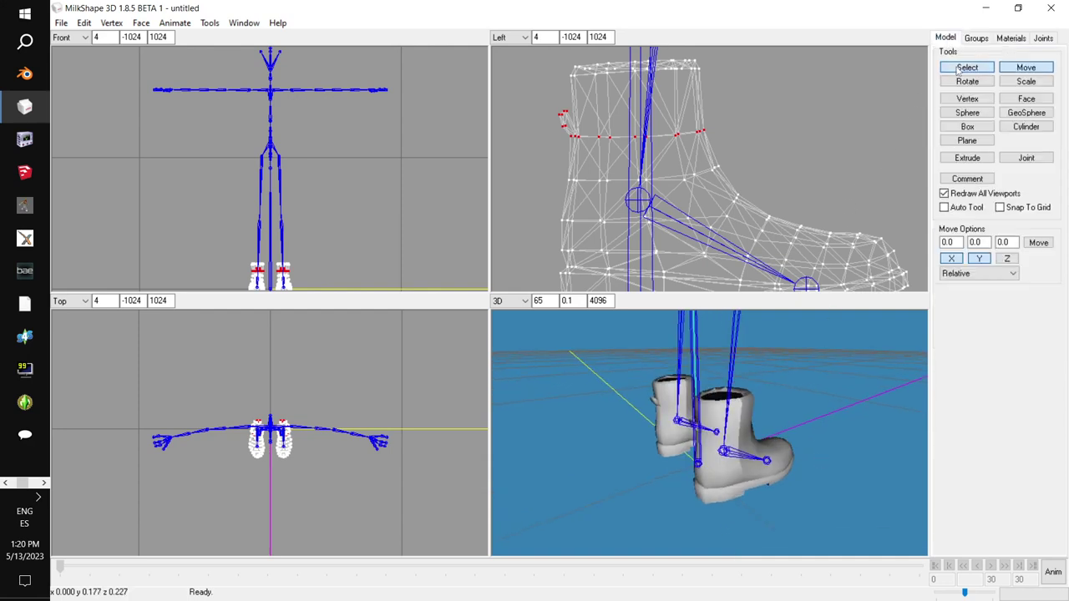
{"action": "left_click", "coordinate": [958, 69]}
{"action": "left_click", "coordinate": [758, 97]}
{"action": "left_click_drag", "start_coordinate": [805, 364], "coordinate": [777, 350]}
{"action": "left_click_drag", "start_coordinate": [564, 67], "coordinate": [718, 95]}
{"action": "left_click_drag", "start_coordinate": [585, 59], "coordinate": [713, 89]}
{"action": "left_click_drag", "start_coordinate": [738, 135], "coordinate": [733, 107], "text": "ctrl"}
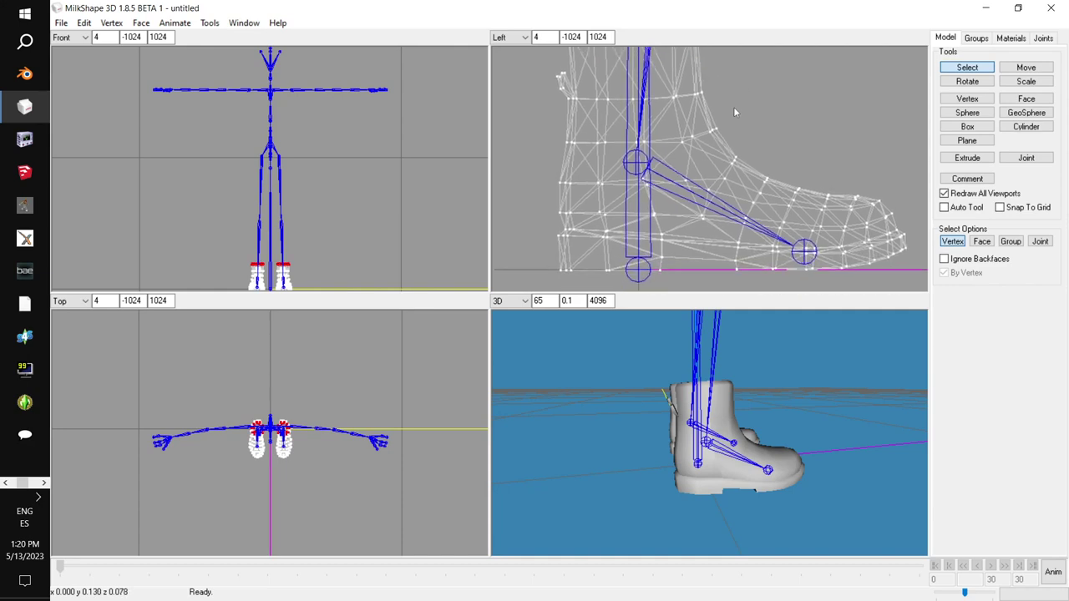
{"action": "left_click_drag", "start_coordinate": [628, 75], "coordinate": [675, 277]}
{"action": "left_click_drag", "start_coordinate": [677, 182], "coordinate": [685, 246], "text": "ctrl"}
{"action": "right_click_drag", "start_coordinate": [696, 175], "coordinate": [666, 142]}
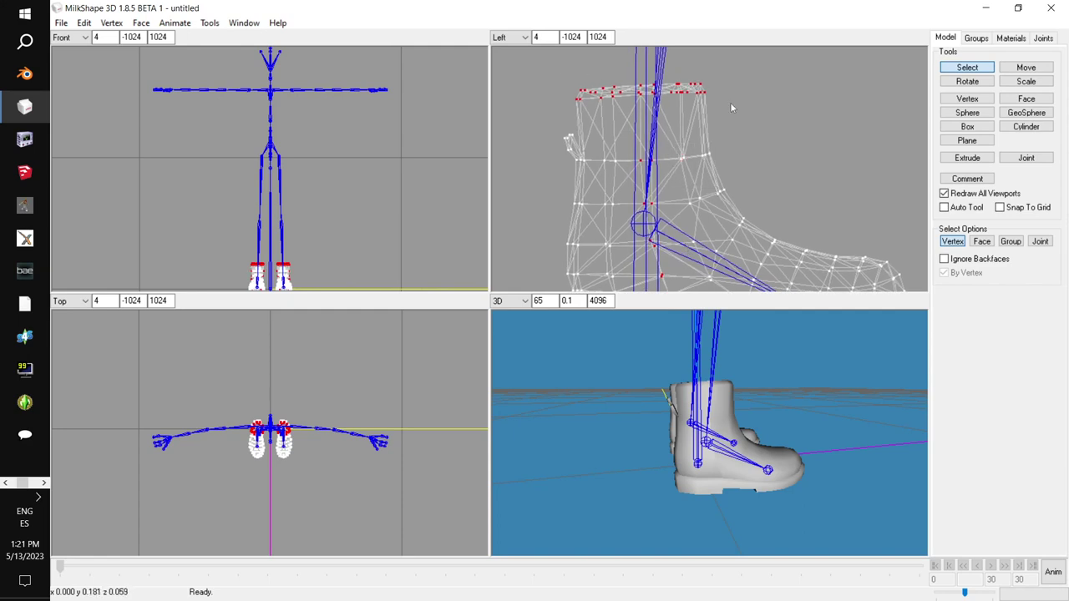
{"action": "mouse_move", "coordinate": [755, 429]}
{"action": "left_mouse_down"}
{"action": "mouse_move", "coordinate": [911, 423]}
{"action": "mouse_move", "coordinate": [775, 432]}
{"action": "left_mouse_up"}
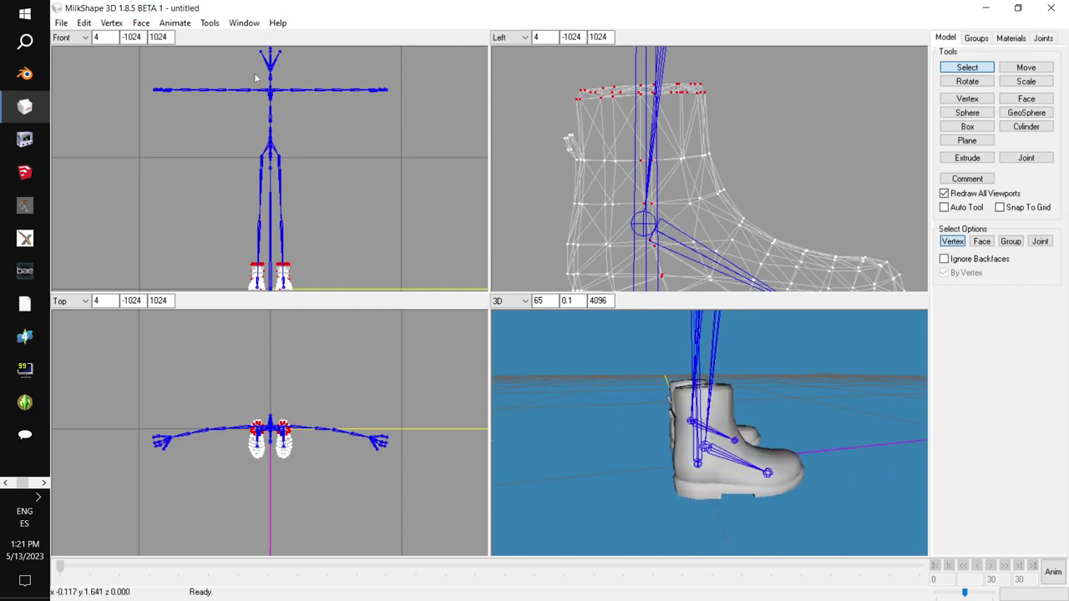
Step: Apply Cat's Normal Smoother to the selected boot vertices and view the boots from the opposite side
{"action": "left_click", "coordinate": [85, 24]}
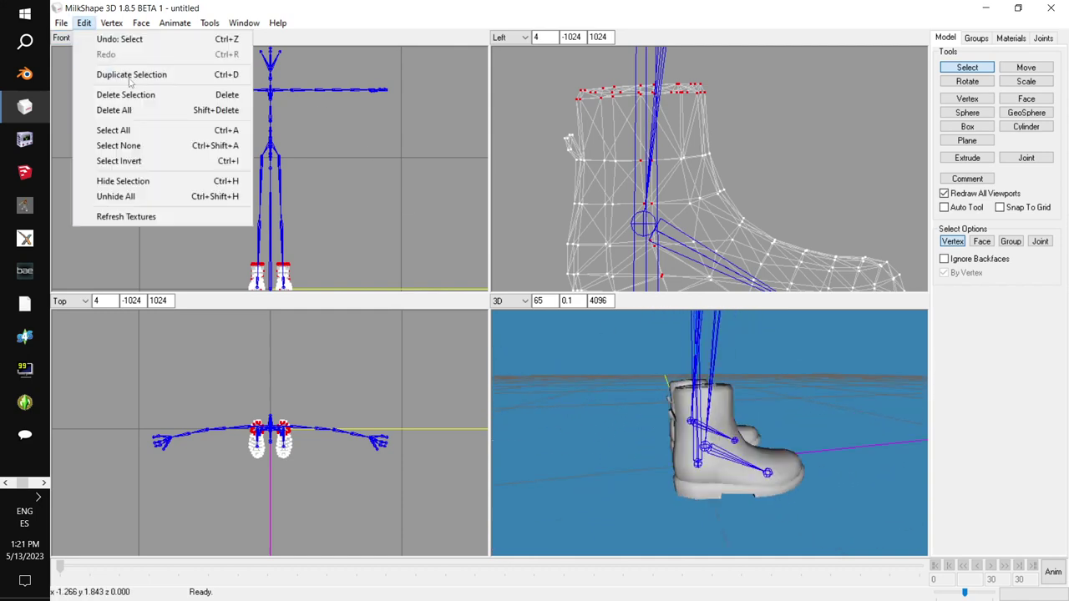
{"action": "mouse_move", "coordinate": [112, 23]}
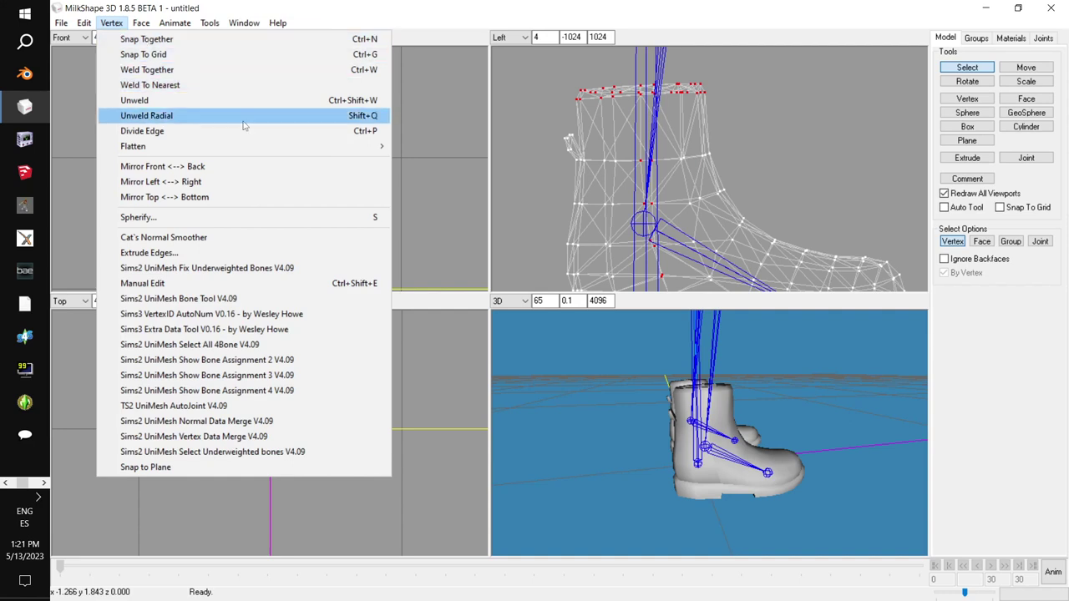
{"action": "left_click", "coordinate": [266, 239]}
{"action": "left_click_drag", "start_coordinate": [756, 364], "coordinate": [534, 376]}
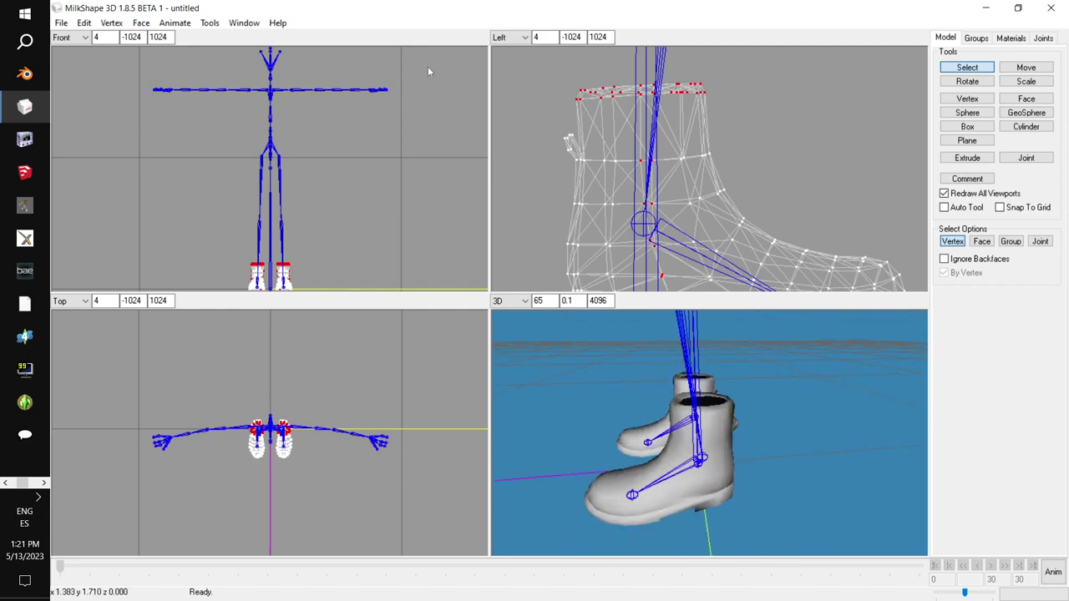
Step: Unhide all groups and check the boots against the legs from the front
{"action": "left_click", "coordinate": [84, 23]}
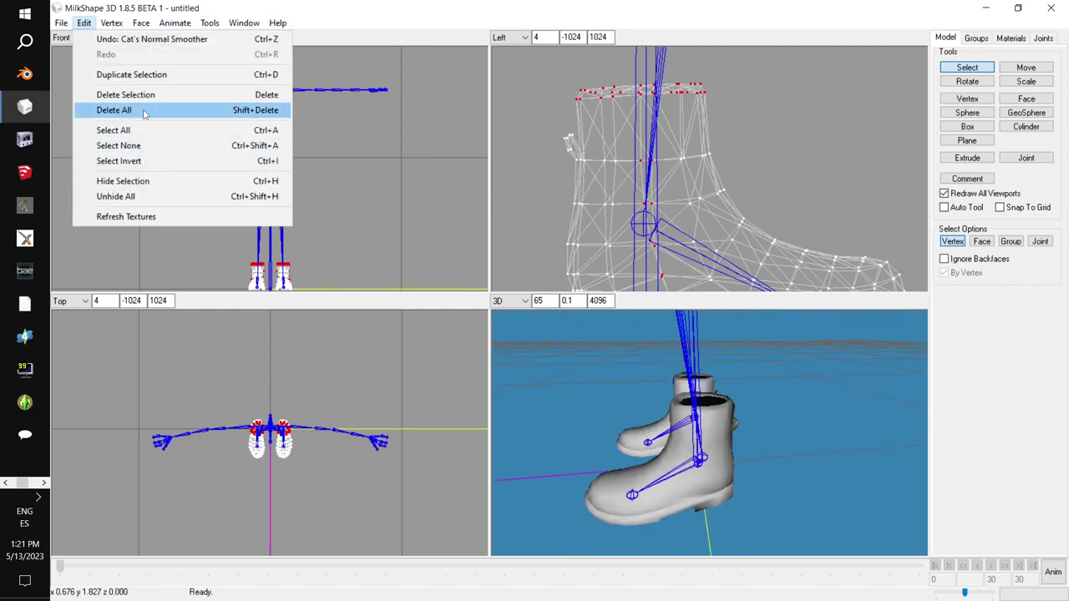
{"action": "mouse_move", "coordinate": [111, 23]}
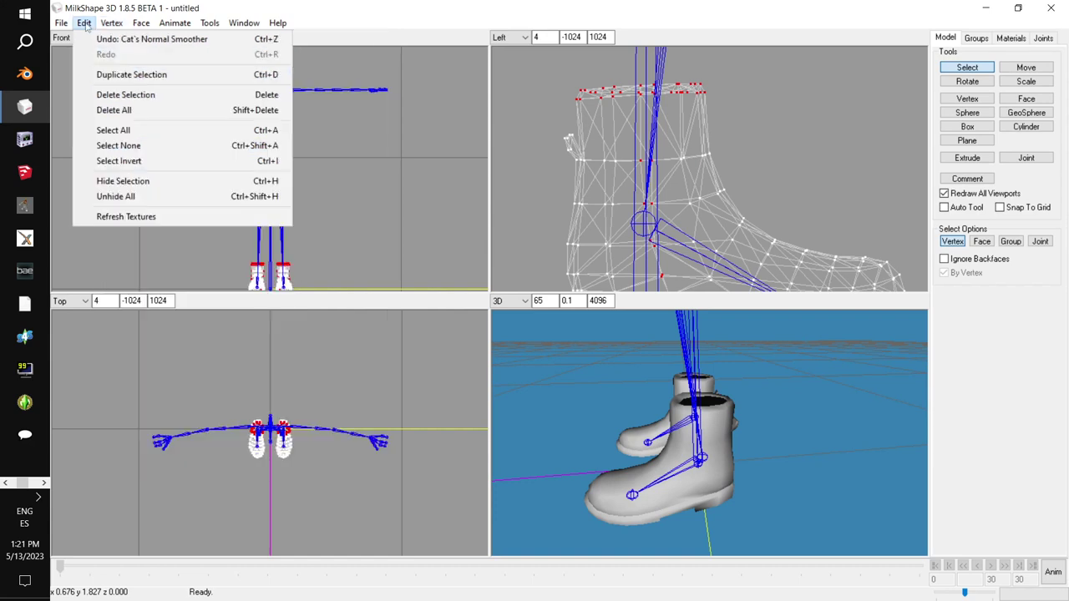
{"action": "left_click", "coordinate": [144, 195]}
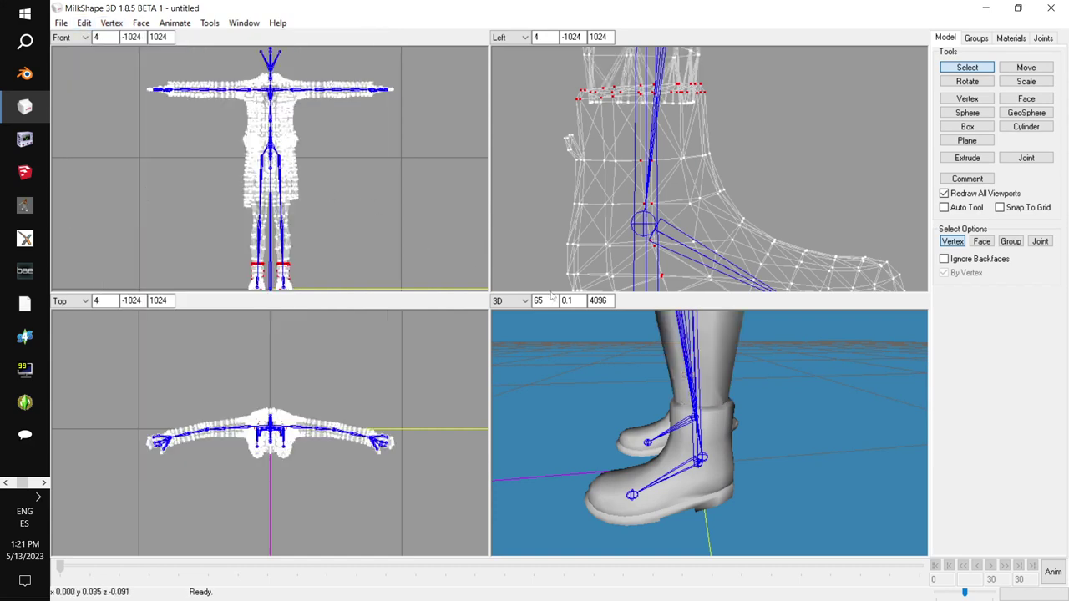
{"action": "left_click_drag", "start_coordinate": [739, 425], "coordinate": [893, 392]}
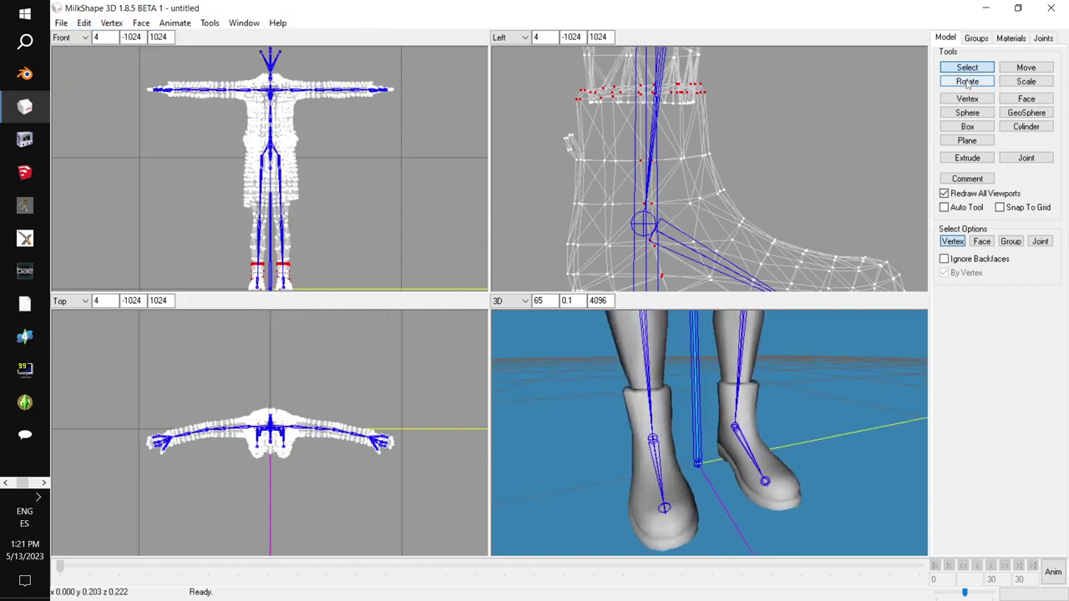
Step: Select the boots group, create a new material with Boots.png as its texture, and assign it to the boots
{"action": "left_click", "coordinate": [977, 38]}
{"action": "left_click", "coordinate": [970, 135]}
{"action": "left_click", "coordinate": [967, 175]}
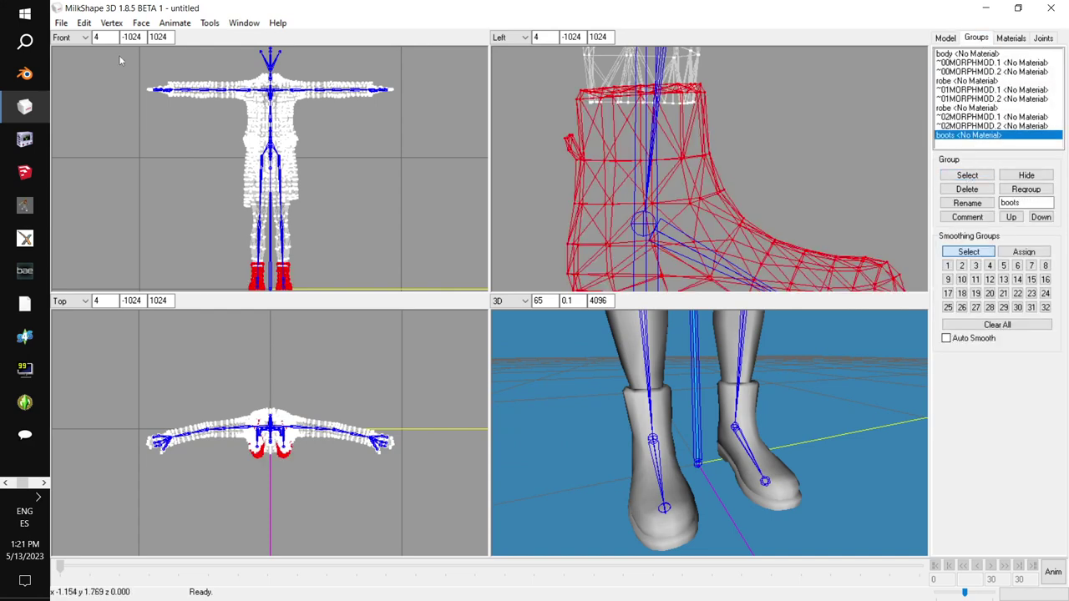
{"action": "left_click", "coordinate": [1009, 39]}
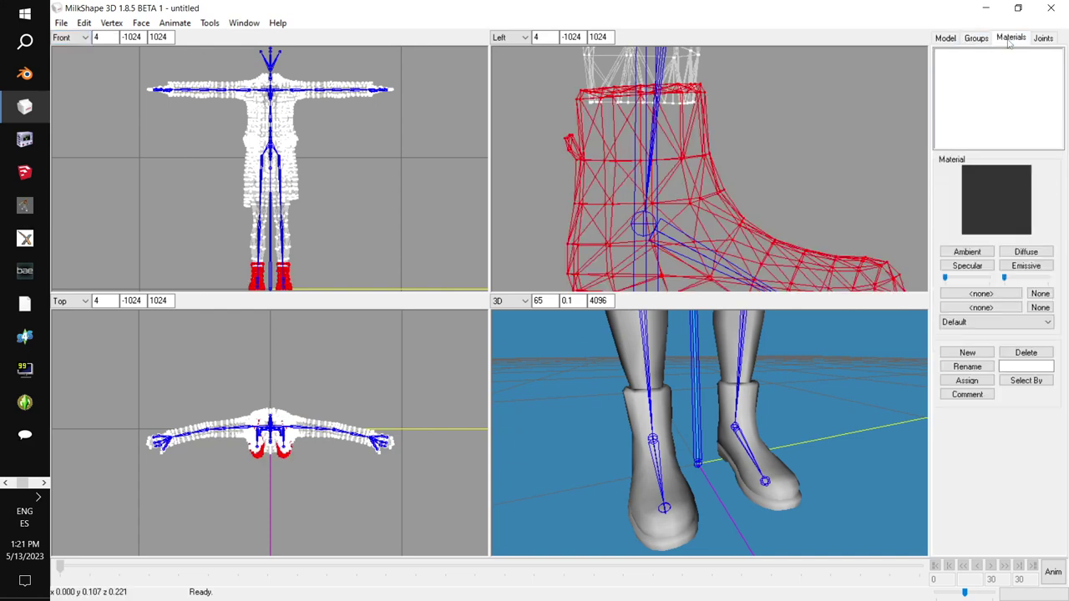
{"action": "left_click", "coordinate": [967, 353]}
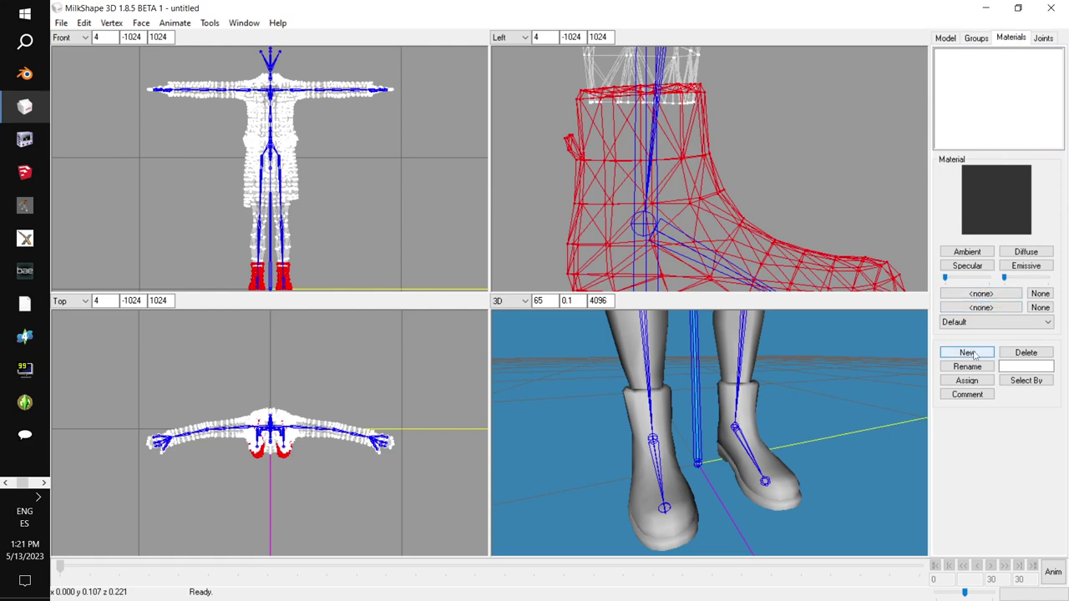
{"action": "left_click", "coordinate": [982, 295]}
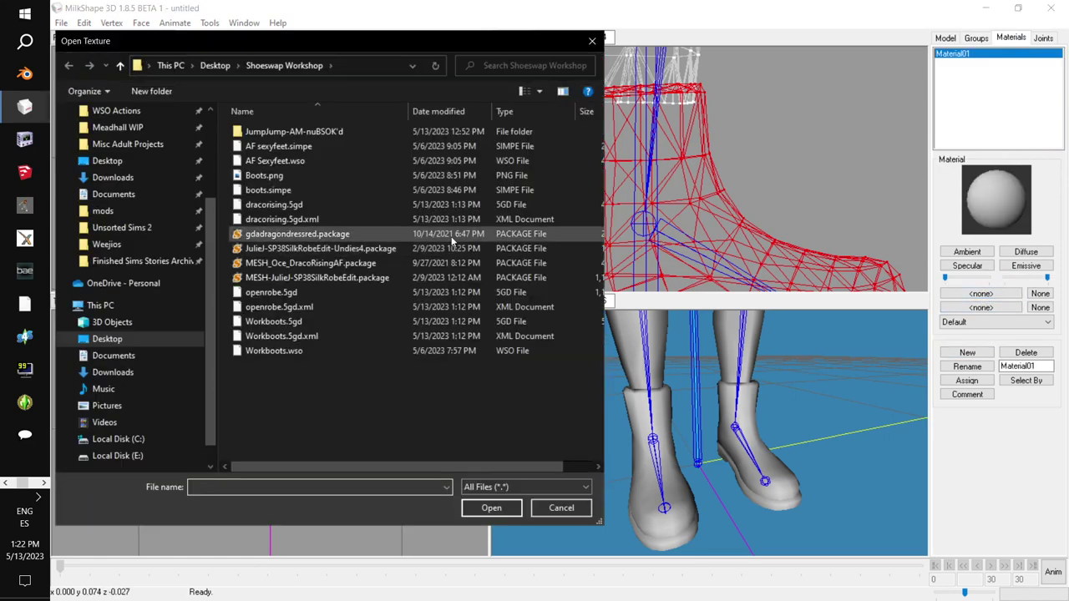
{"action": "double_click", "coordinate": [412, 175]}
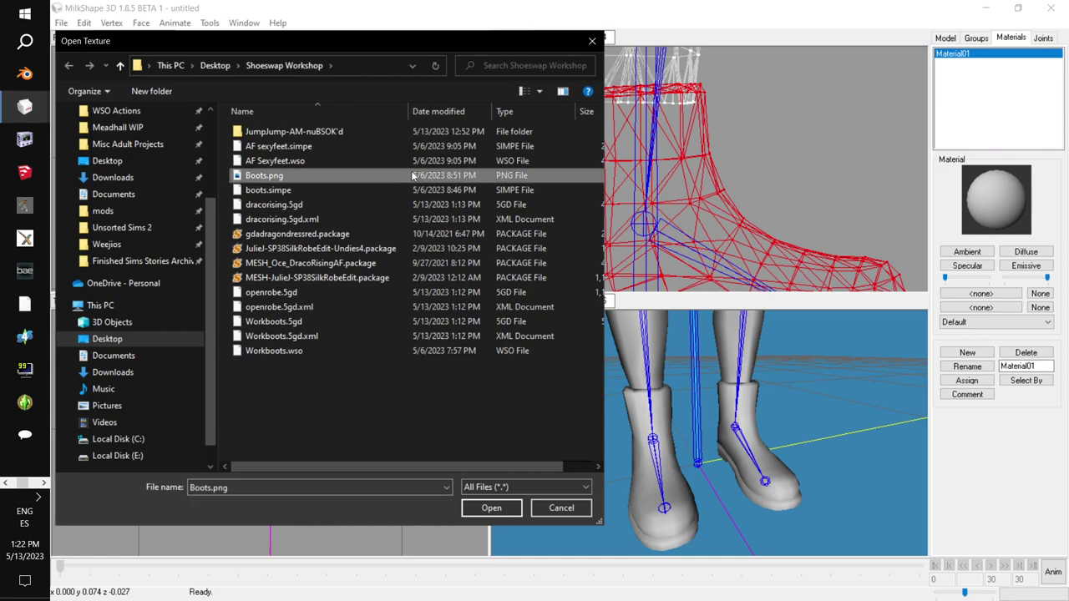
{"action": "left_click", "coordinate": [967, 380]}
Step: Enlarge the 3D view to examine the textured boots, and replace the material's texture with Boots.jpg
{"action": "left_click_drag", "start_coordinate": [901, 401], "coordinate": [756, 429]}
{"action": "right_click", "coordinate": [766, 430]}
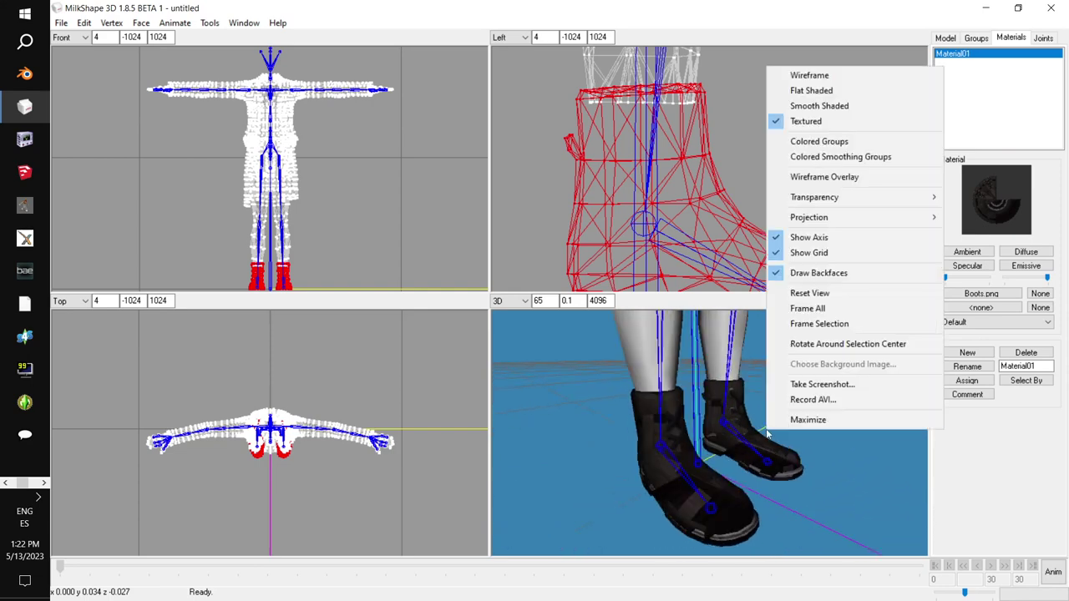
{"action": "left_click", "coordinate": [807, 420]}
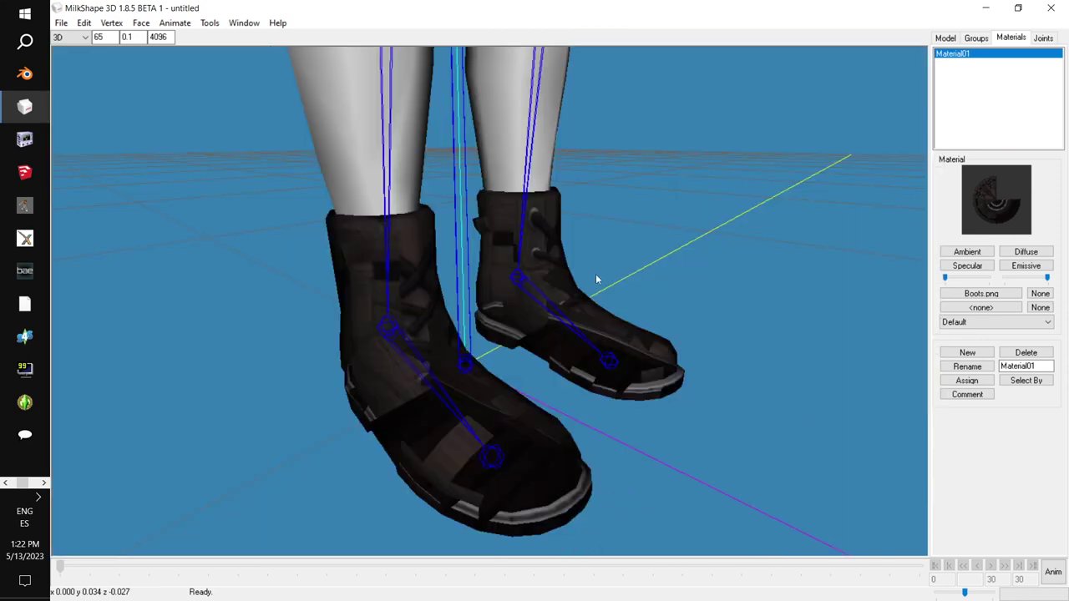
{"action": "left_click_drag", "start_coordinate": [641, 399], "coordinate": [868, 217]}
{"action": "left_click", "coordinate": [981, 293]}
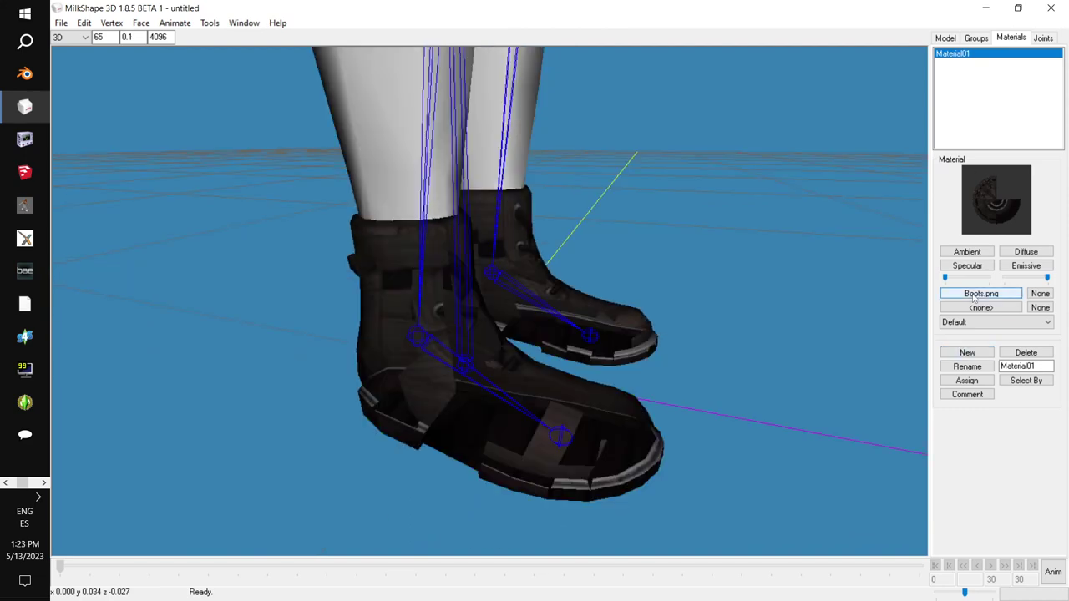
{"action": "scroll", "coordinate": [400, 242], "scroll_direction": "up", "scroll_amount": 1}
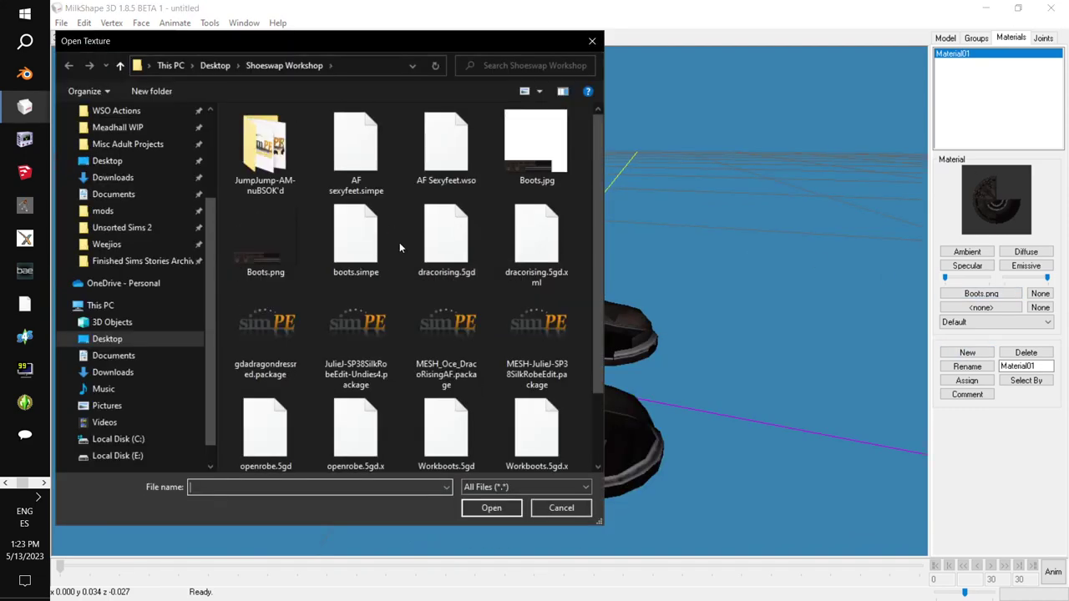
{"action": "scroll", "coordinate": [362, 244], "scroll_direction": "down", "scroll_amount": 1}
{"action": "scroll", "coordinate": [413, 291], "scroll_direction": "up", "scroll_amount": 1}
{"action": "double_click", "coordinate": [537, 143]}
{"action": "left_click_drag", "start_coordinate": [706, 361], "coordinate": [458, 362]}
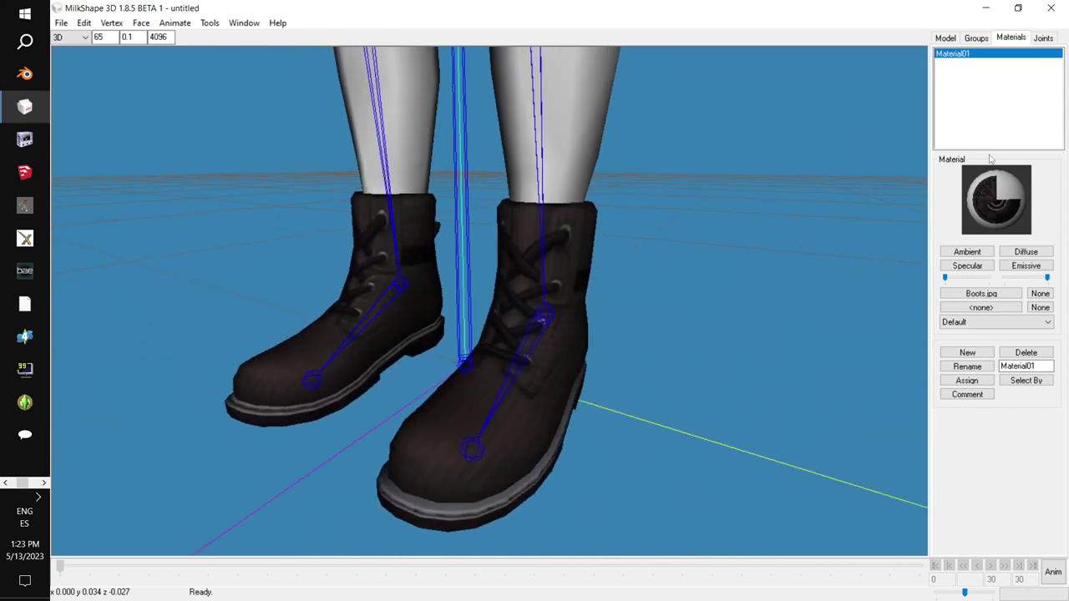
Step: Turn off the skeleton display and view the textured boots from another angle
{"action": "left_click", "coordinate": [1042, 37]}
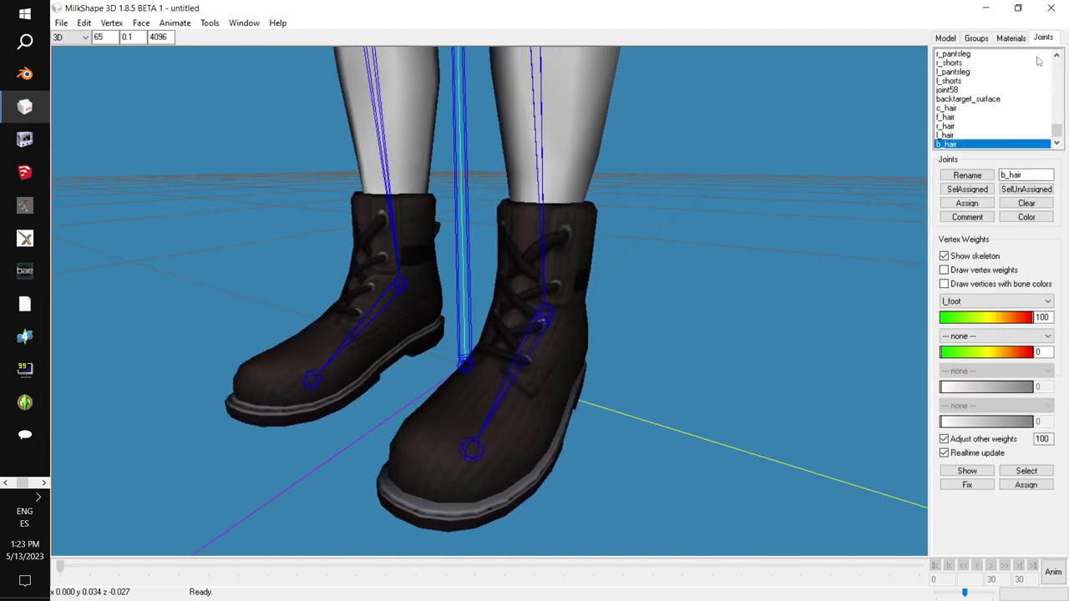
{"action": "left_click", "coordinate": [944, 257]}
{"action": "left_click_drag", "start_coordinate": [695, 273], "coordinate": [551, 273]}
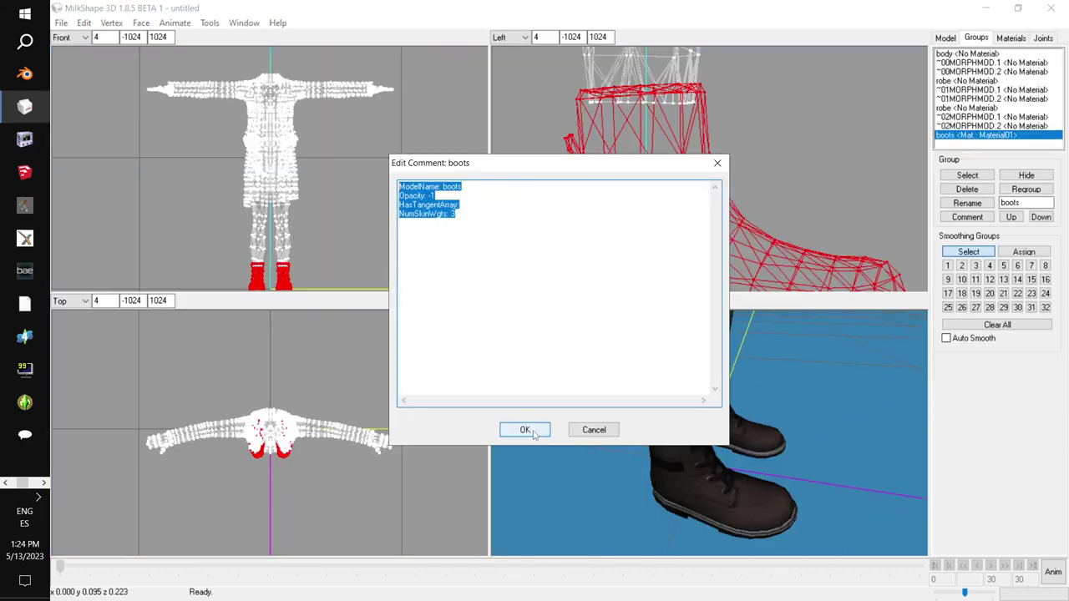
Step: Copy the boots group's comment text into a blank Notepad document and select all four of its lines
{"action": "left_click", "coordinate": [525, 430]}
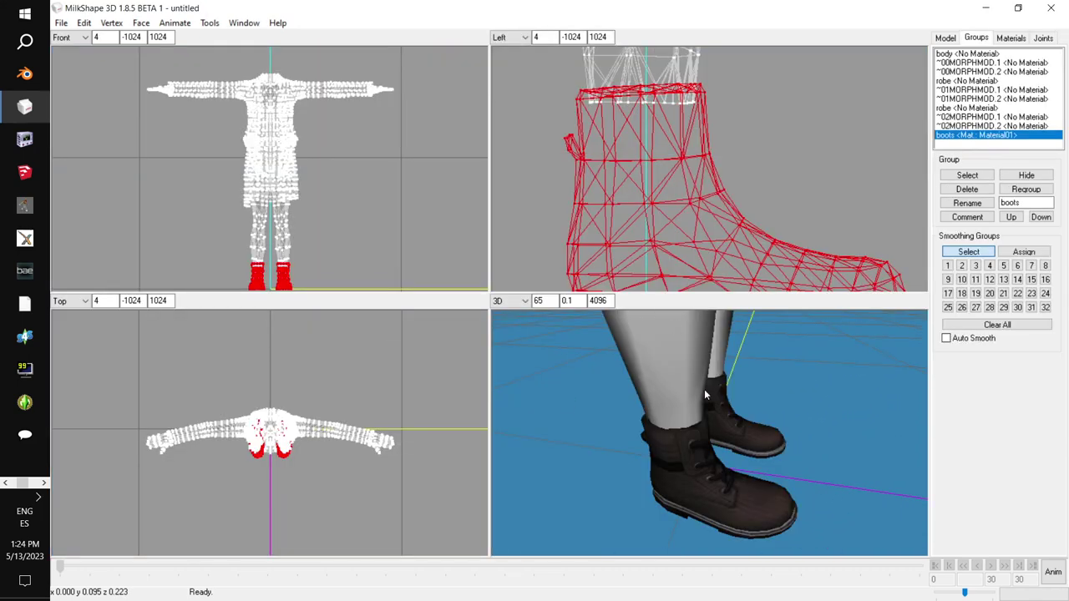
{"action": "left_click", "coordinate": [43, 482]}
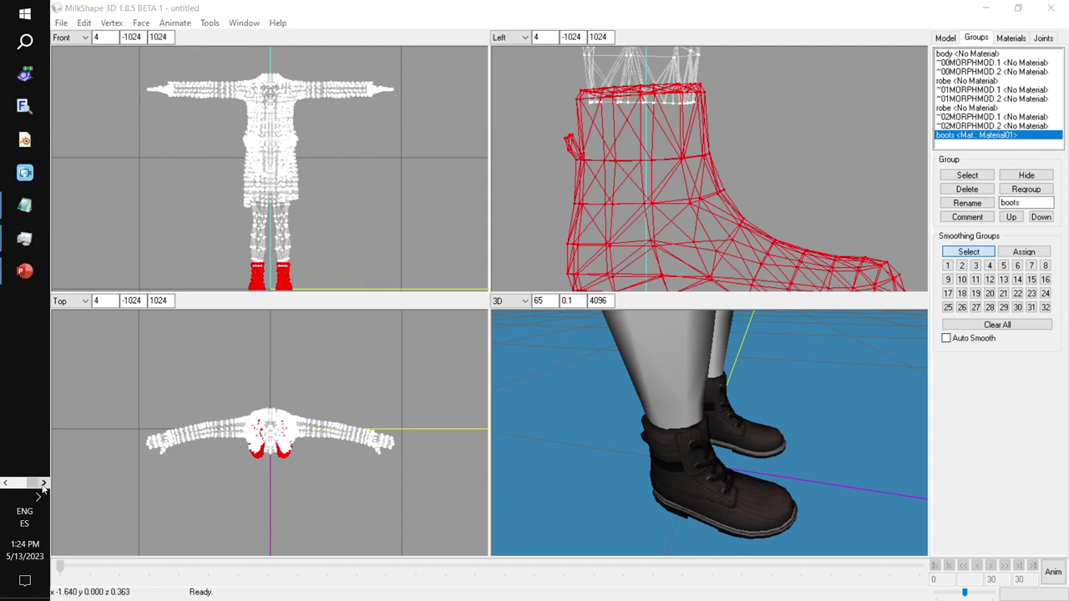
{"action": "left_click", "coordinate": [24, 205]}
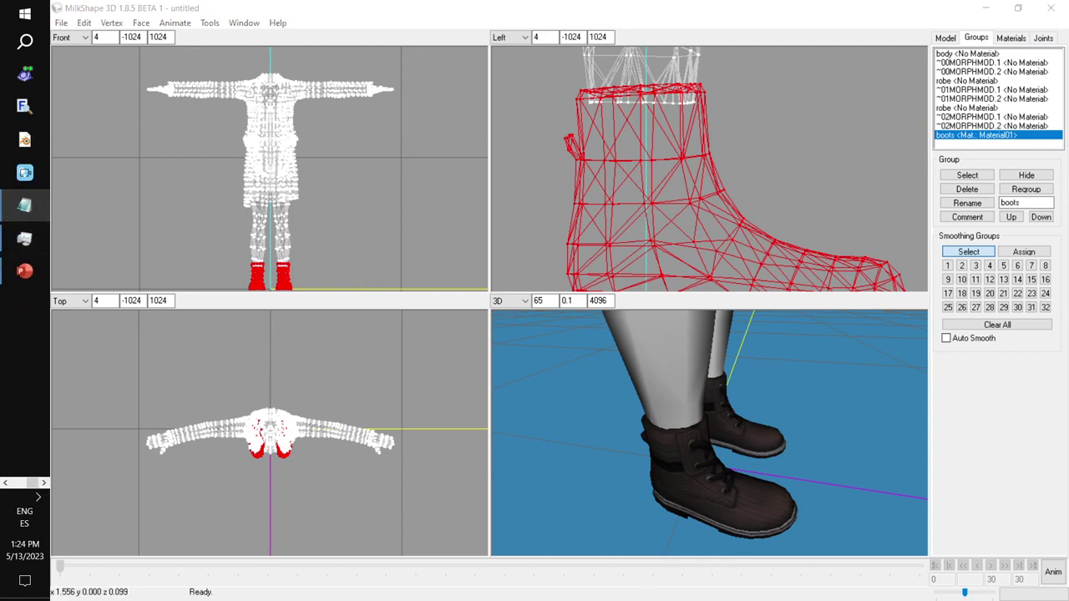
{"action": "left_click", "coordinate": [14, 19]}
{"action": "right_click", "coordinate": [434, 242]}
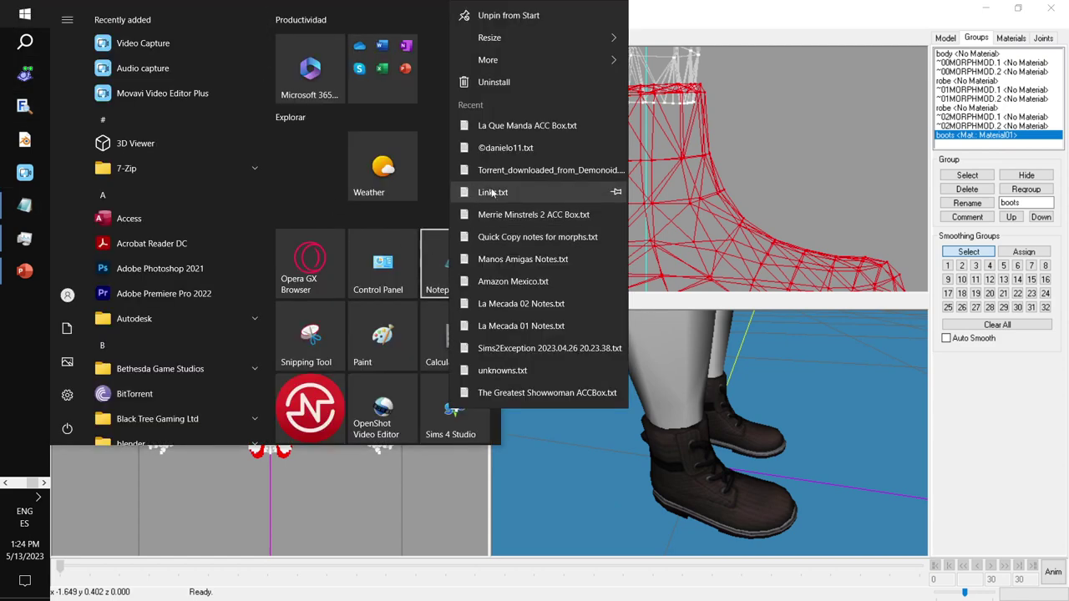
{"action": "left_click", "coordinate": [535, 126]}
{"action": "left_click_drag", "start_coordinate": [704, 256], "coordinate": [614, 203]}
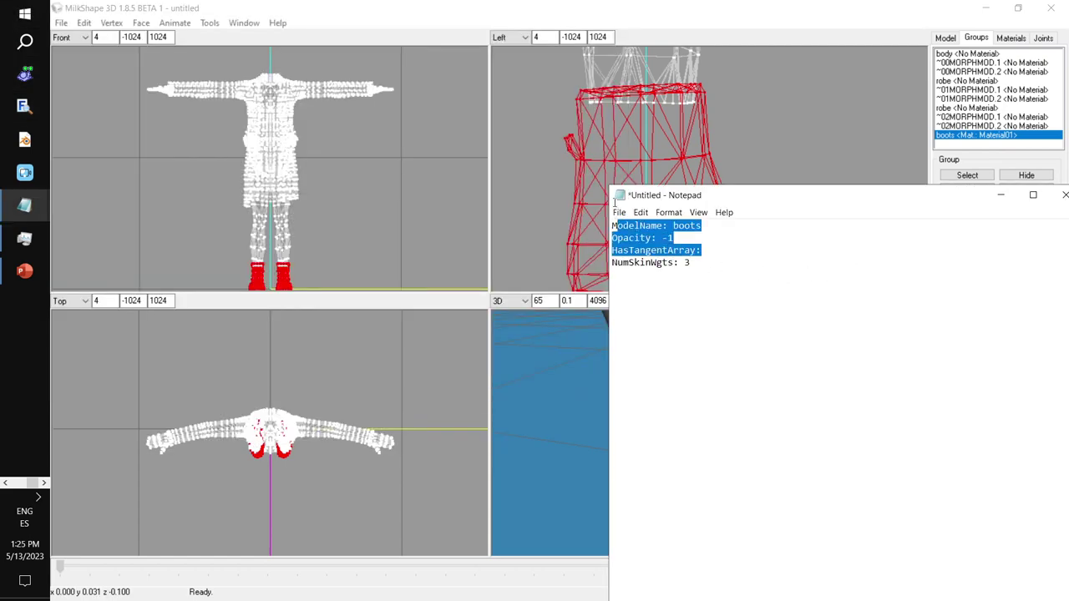
{"action": "left_click_drag", "start_coordinate": [704, 261], "coordinate": [612, 224]}
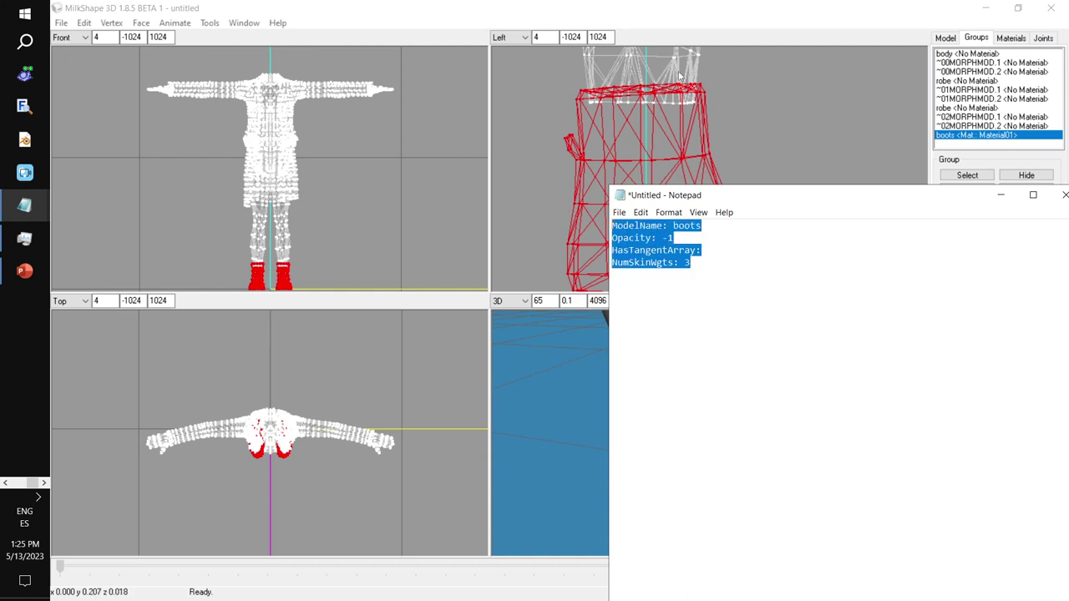
Step: Switch back to MilkShape 3D, delete the boots group and import Workboots.wso as a TSRW object in its place
{"action": "left_click", "coordinate": [683, 14]}
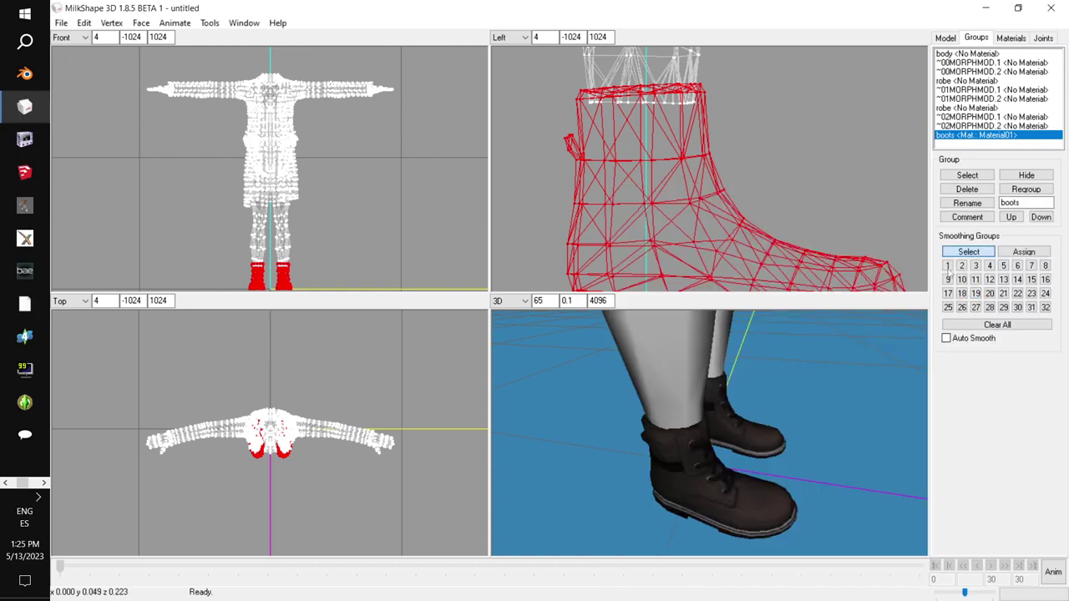
{"action": "left_click", "coordinate": [967, 190]}
{"action": "left_click", "coordinate": [61, 24]}
{"action": "mouse_move", "coordinate": [117, 125]}
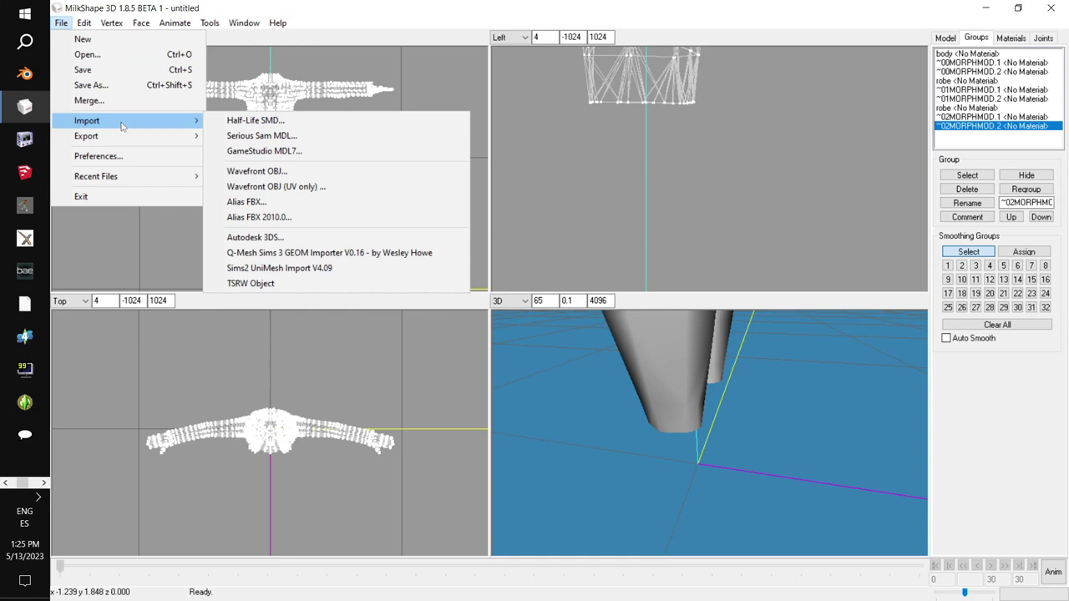
{"action": "left_click", "coordinate": [331, 285]}
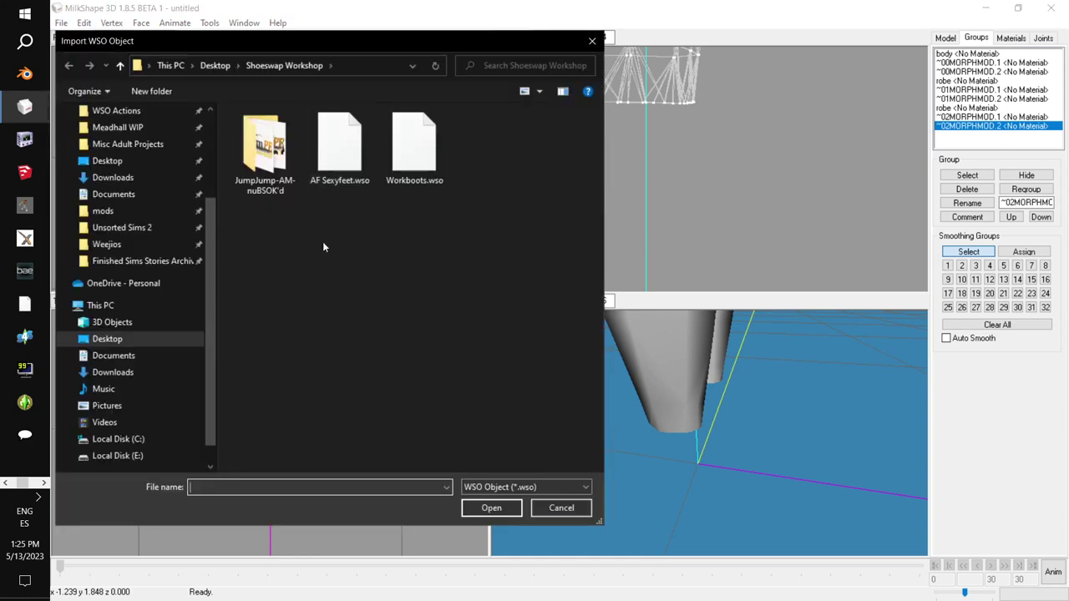
{"action": "double_click", "coordinate": [415, 144]}
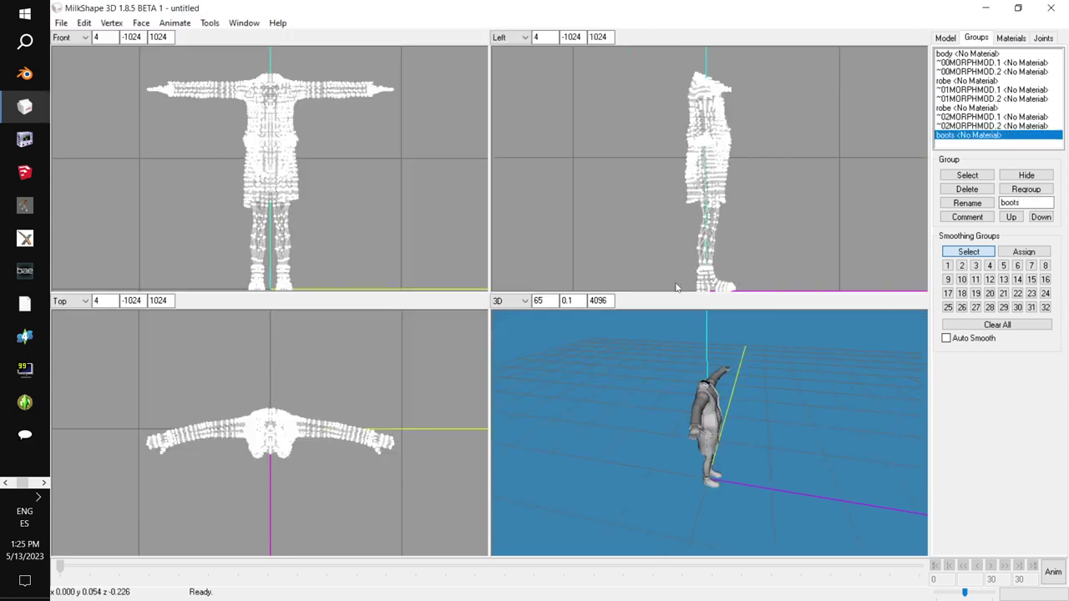
{"action": "left_click_drag", "start_coordinate": [775, 503], "coordinate": [751, 405]}
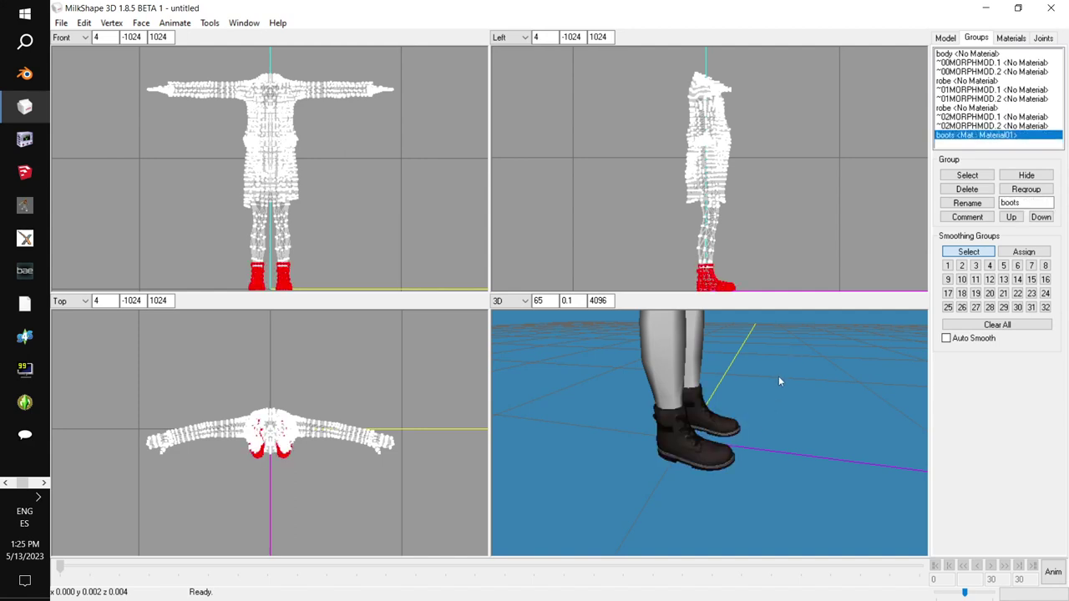
Step: View the whole robed figure with its boots and deselect all geometry
{"action": "left_click_drag", "start_coordinate": [736, 429], "coordinate": [642, 435]}
{"action": "scroll", "coordinate": [675, 436], "scroll_direction": "down", "scroll_amount": 5}
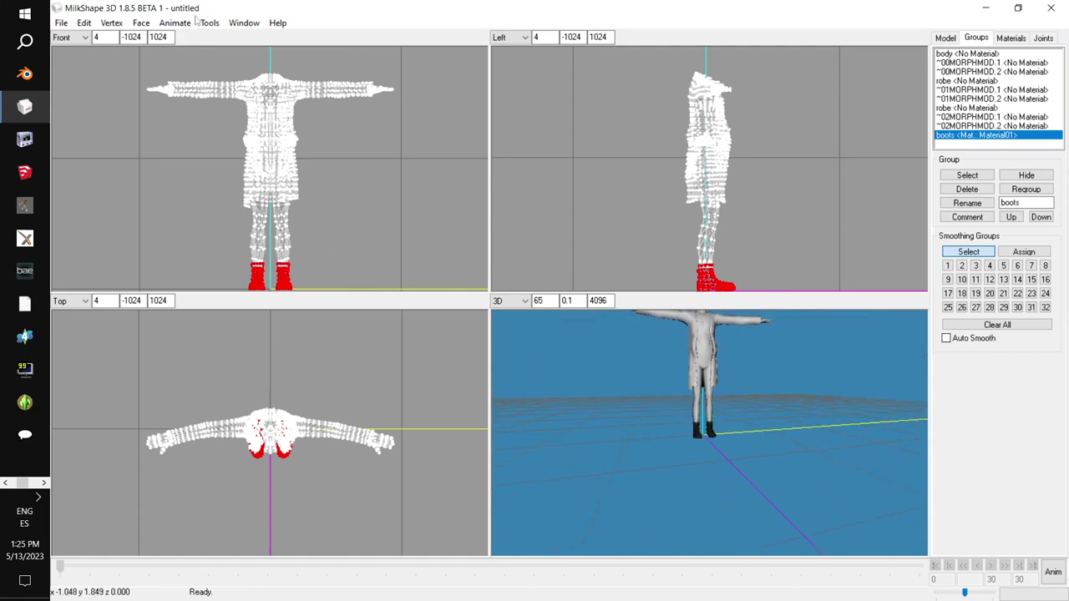
{"action": "left_click", "coordinate": [83, 23]}
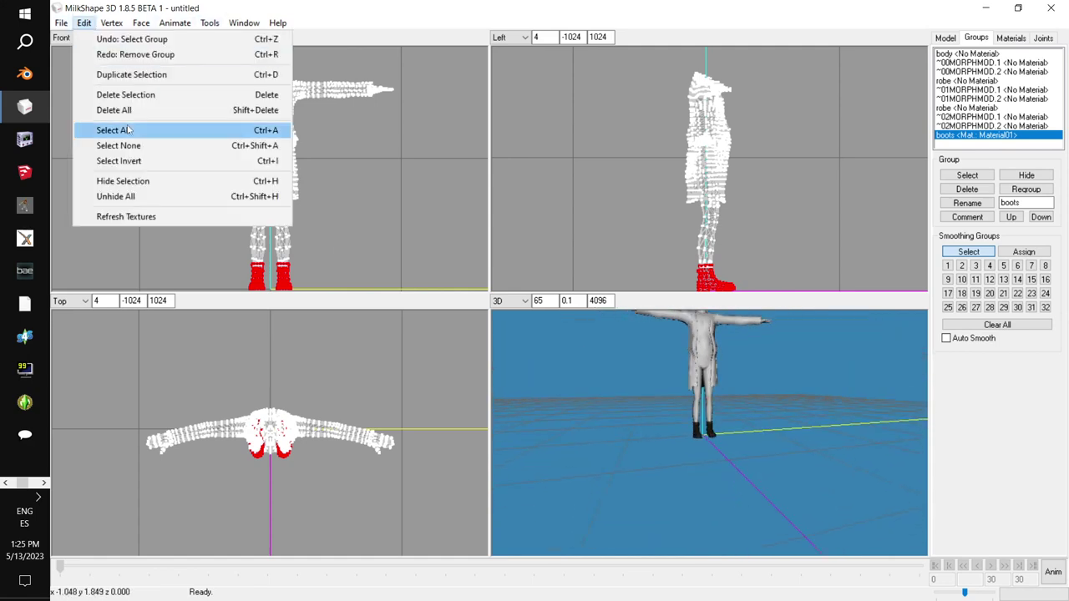
{"action": "left_click", "coordinate": [125, 143]}
Step: Save the project as Openrobeboots.ms3d in the desktop's Shoeswap Workshop folder
{"action": "left_click", "coordinate": [61, 22]}
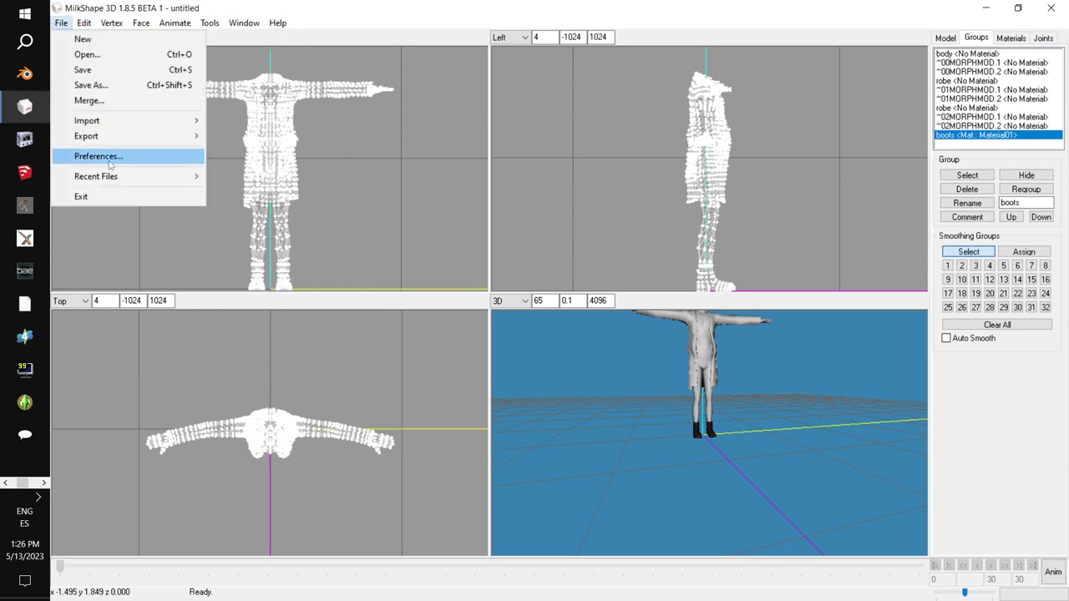
{"action": "left_click", "coordinate": [90, 85]}
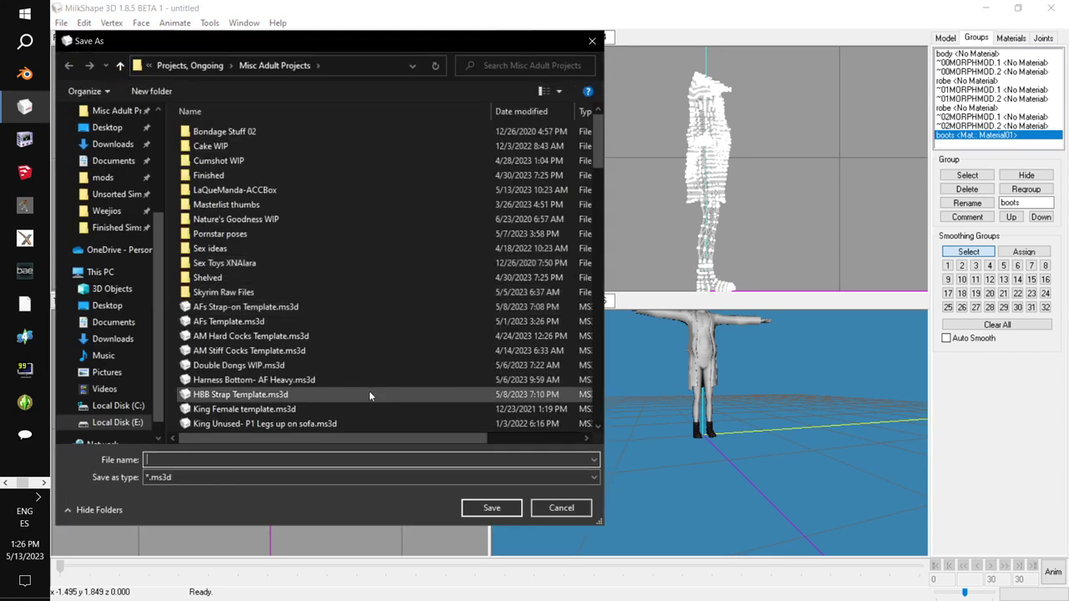
{"action": "left_click", "coordinate": [107, 288]}
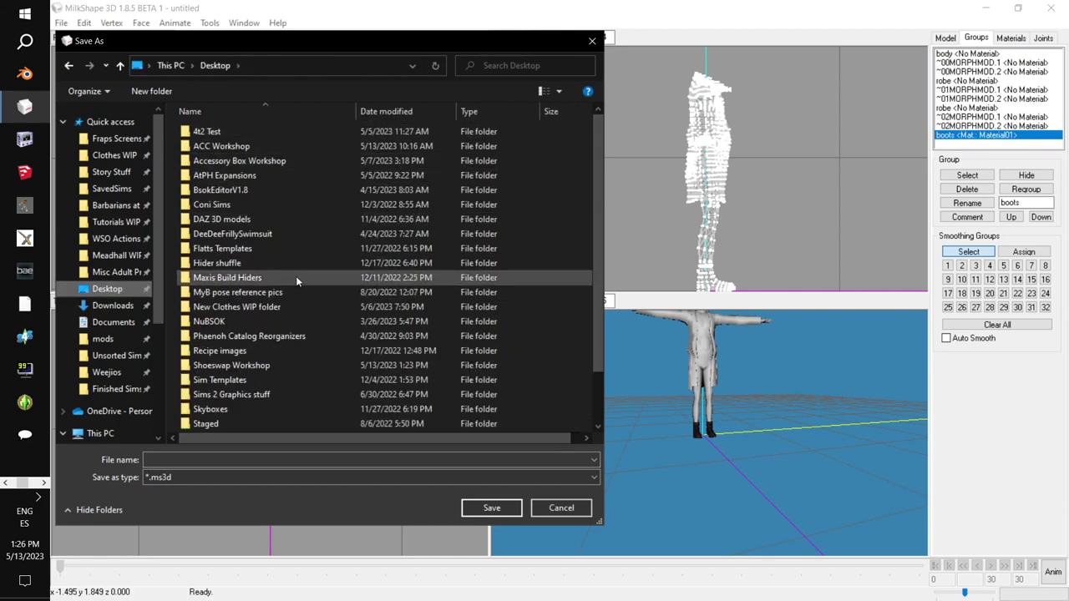
{"action": "scroll", "coordinate": [296, 276], "scroll_direction": "down", "scroll_amount": 1}
{"action": "scroll", "coordinate": [309, 353], "scroll_direction": "up", "scroll_amount": 1}
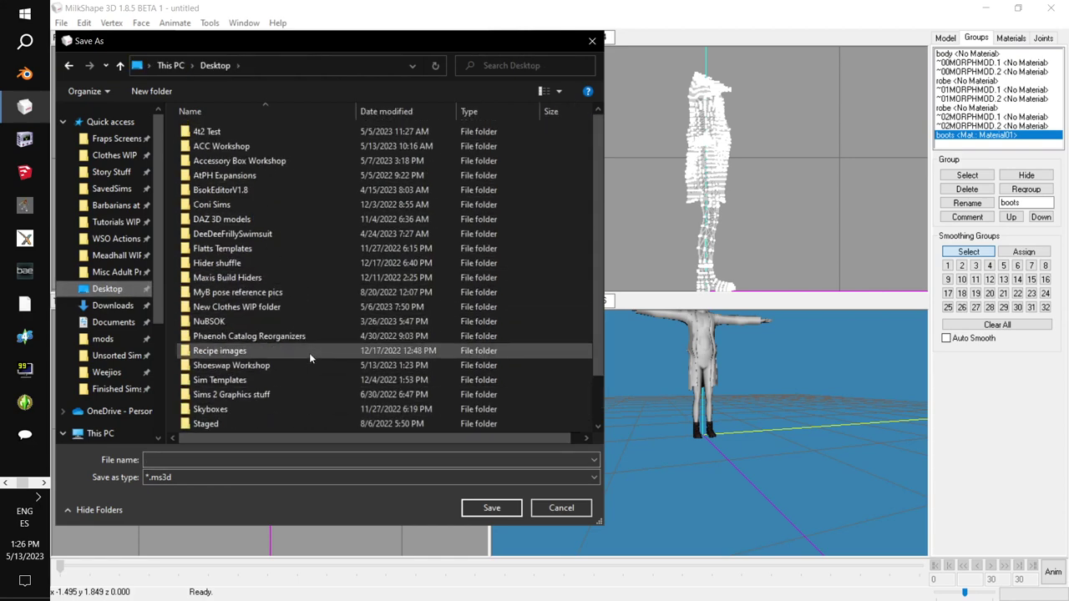
{"action": "scroll", "coordinate": [310, 353], "scroll_direction": "down", "scroll_amount": 1}
{"action": "scroll", "coordinate": [292, 316], "scroll_direction": "down", "scroll_amount": 1}
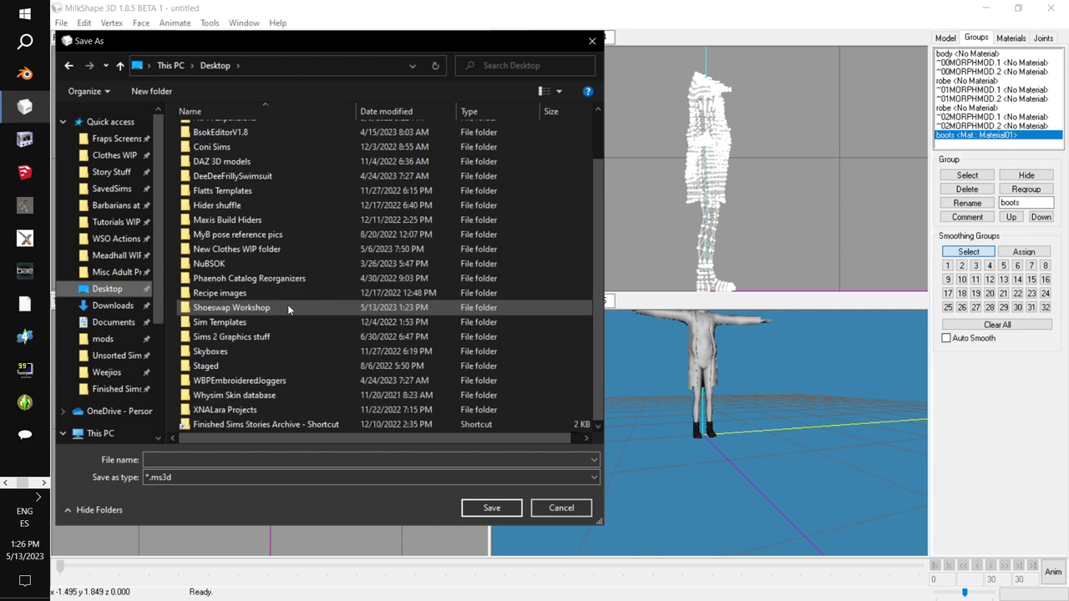
{"action": "double_click", "coordinate": [287, 304]}
{"action": "left_click", "coordinate": [221, 458]}
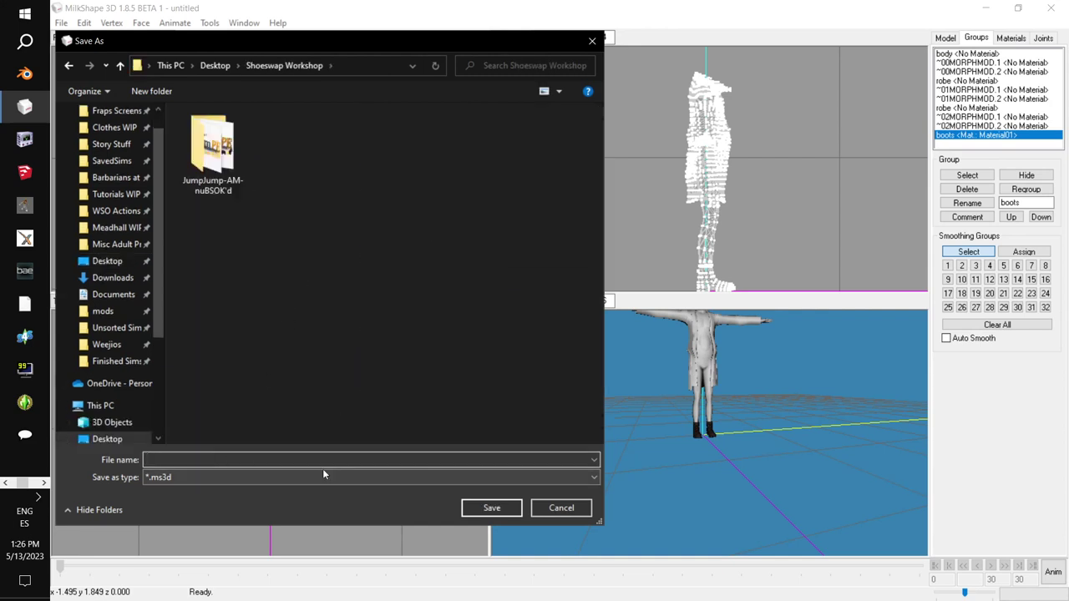
{"action": "type", "text": "Openro"}
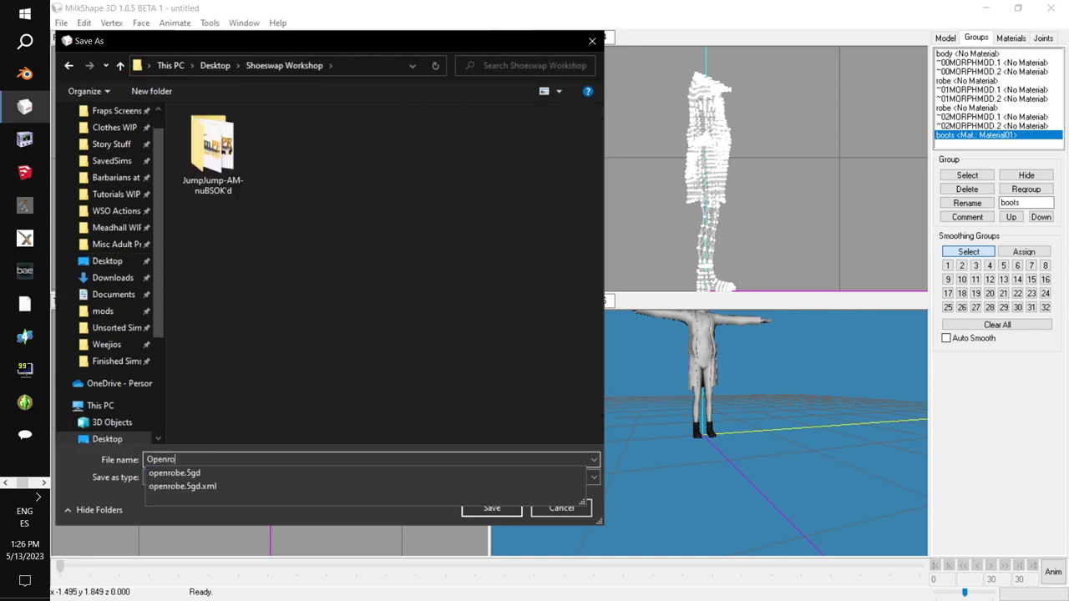
{"action": "type", "text": "beboots"}
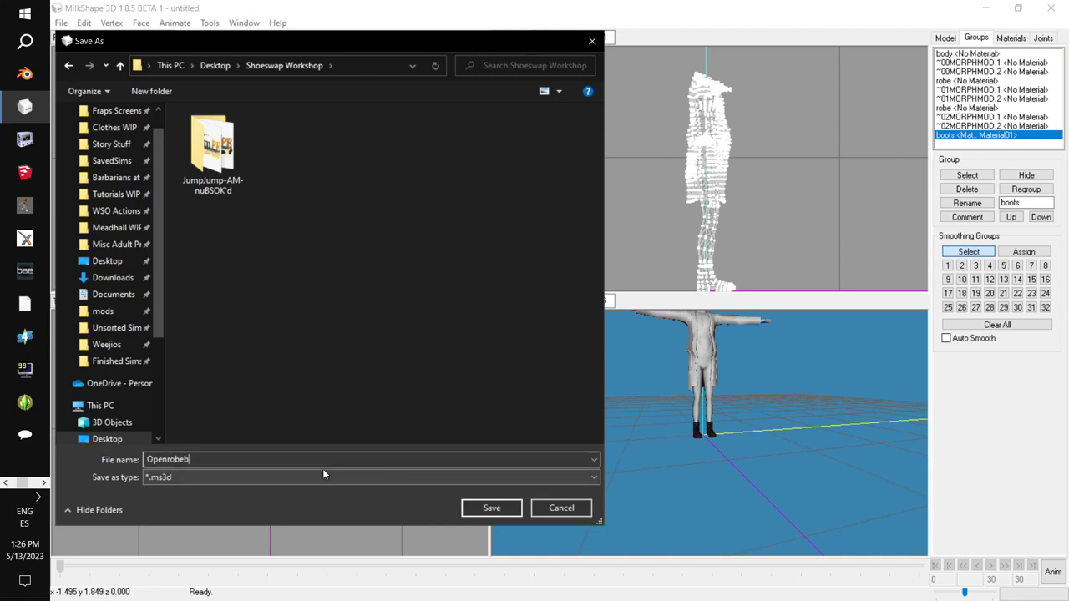
{"action": "left_click", "coordinate": [484, 511]}
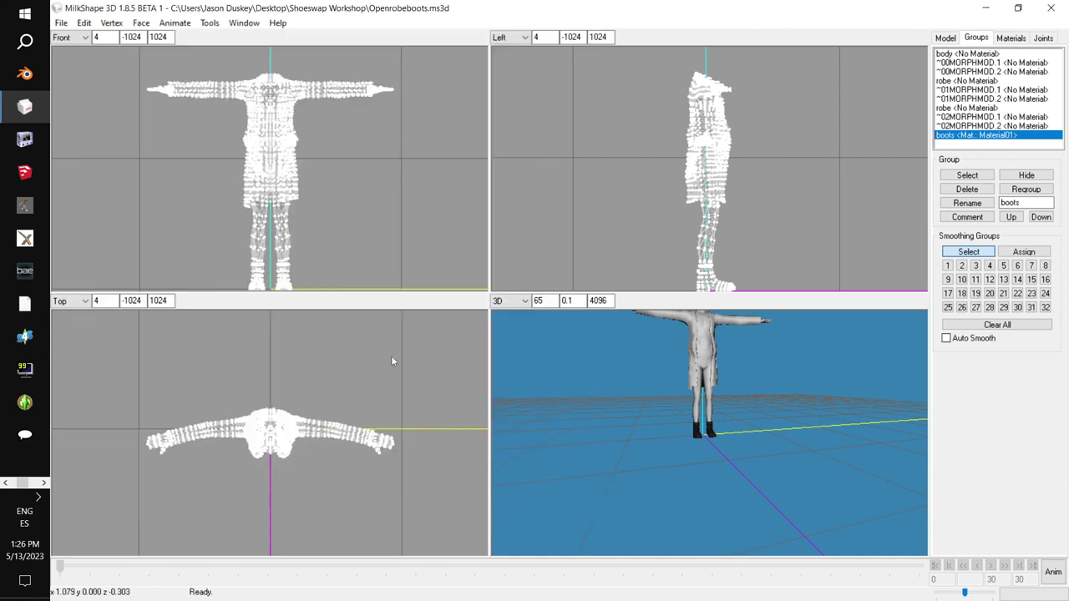
Step: Export the mesh with the Sims2 UniMesh Exporter V4.09 as oce-am-openrobe-woorkboots.simpe in the Shoeswap Workshop folder
{"action": "left_click", "coordinate": [61, 23]}
{"action": "mouse_move", "coordinate": [137, 144]}
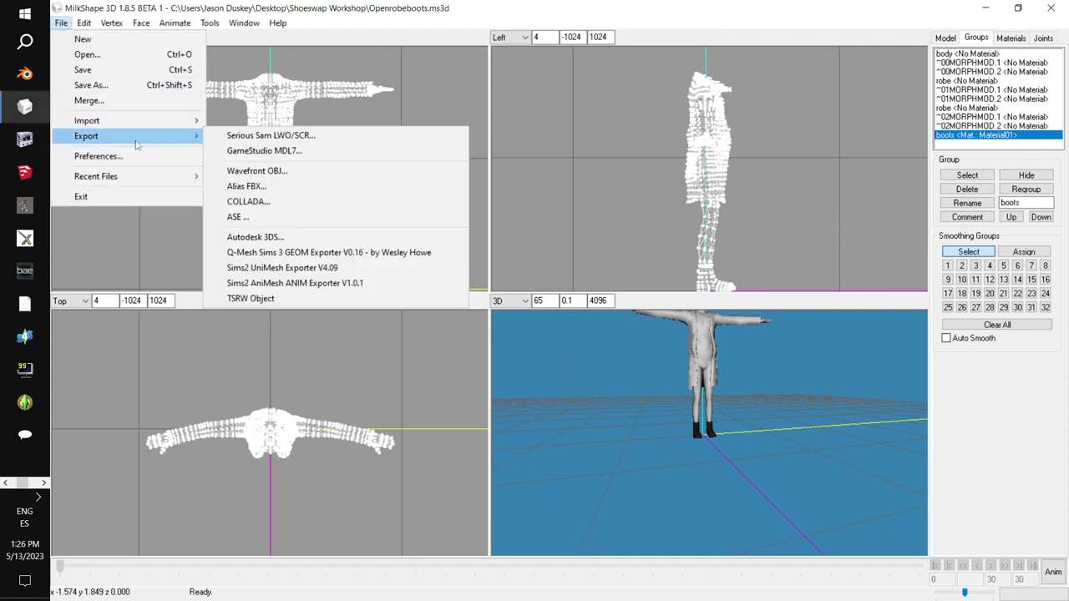
{"action": "left_click", "coordinate": [282, 267]}
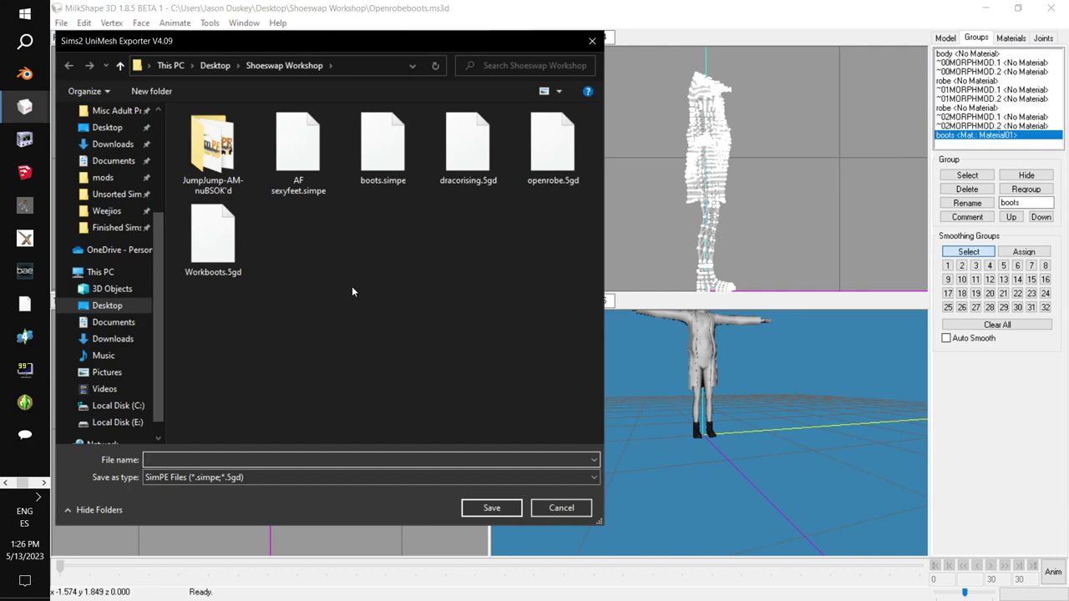
{"action": "type", "text": "oc"}
{"action": "type", "text": "e-openrobe-"}
Step: Start a new project and import dracorising.5gd with Sims2 UniMesh Import V4.09, creating blend groups
{"action": "left_click", "coordinate": [62, 23]}
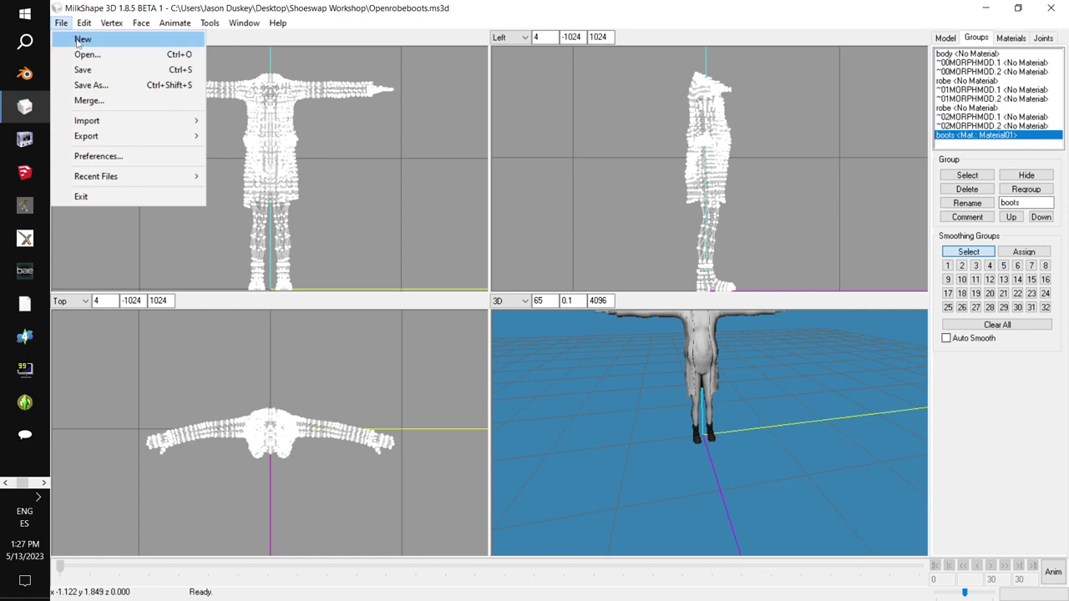
{"action": "left_click", "coordinate": [79, 40]}
{"action": "left_click", "coordinate": [61, 23]}
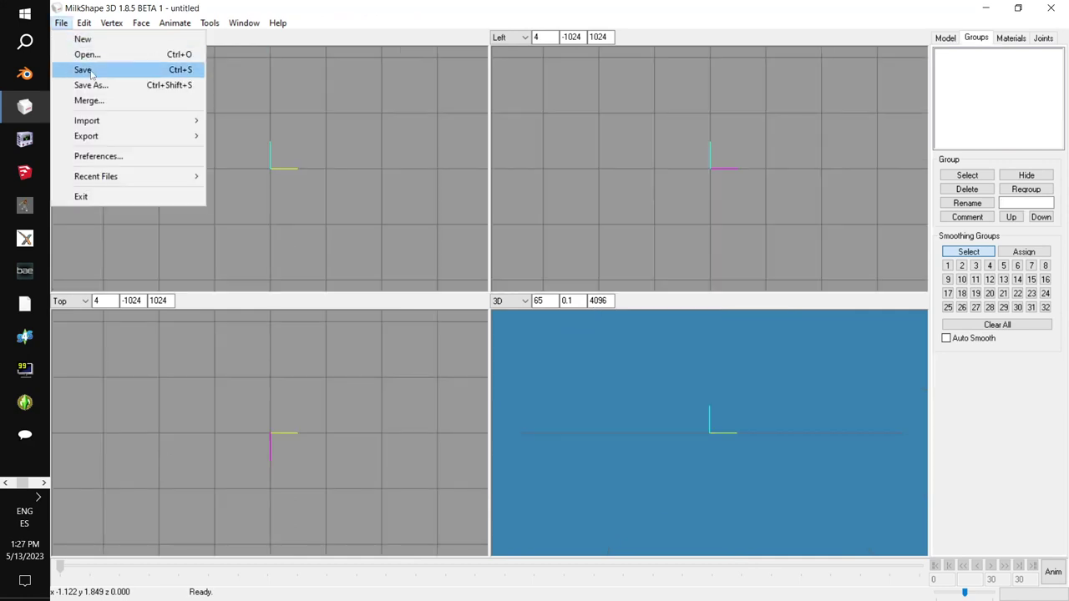
{"action": "mouse_move", "coordinate": [140, 123]}
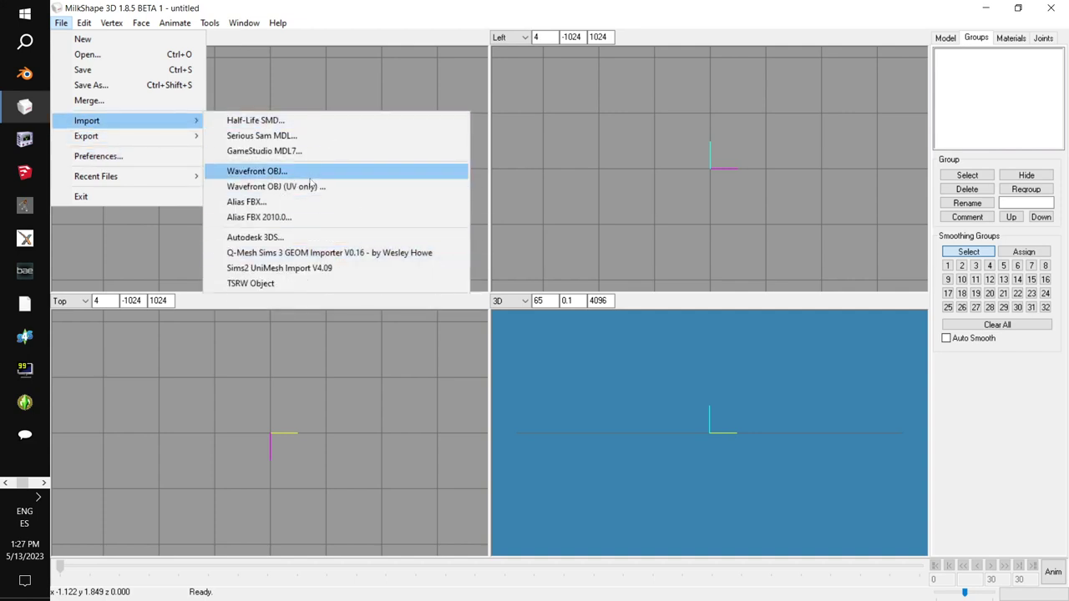
{"action": "left_click", "coordinate": [308, 268]}
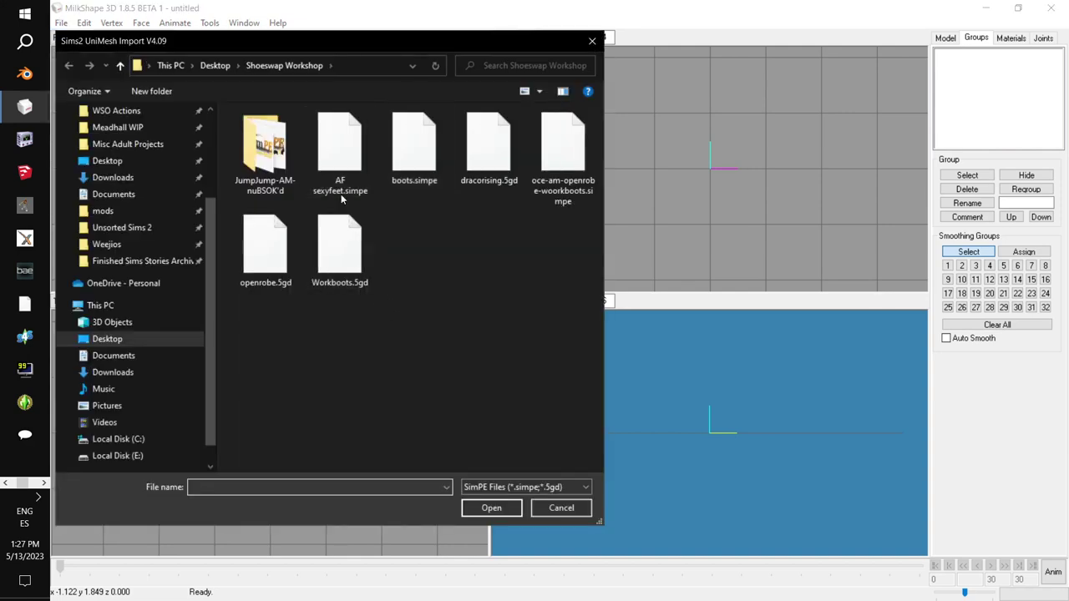
{"action": "double_click", "coordinate": [489, 146]}
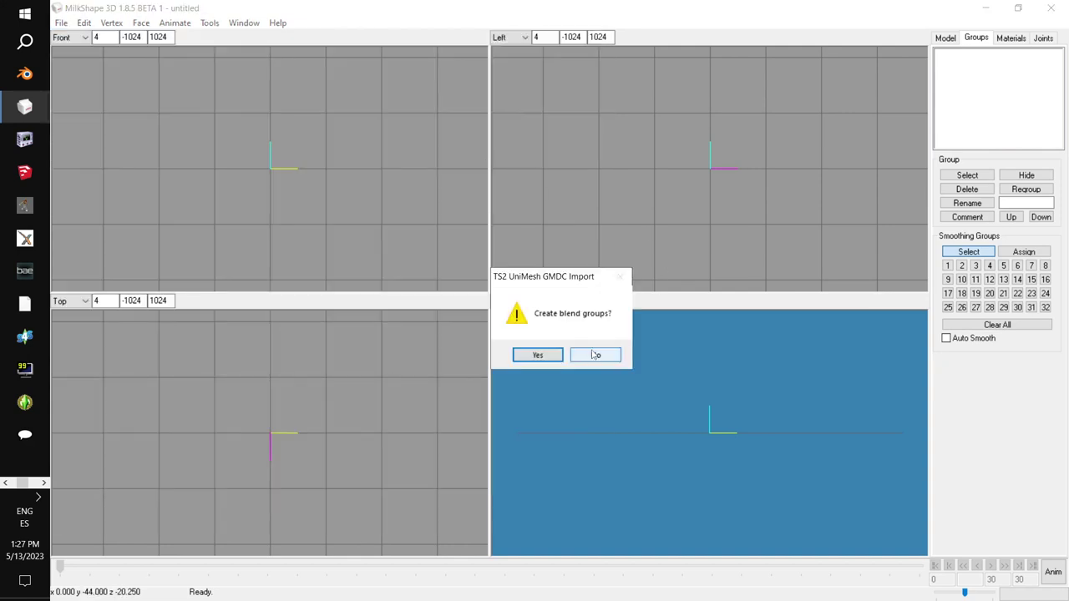
{"action": "left_click", "coordinate": [538, 354]}
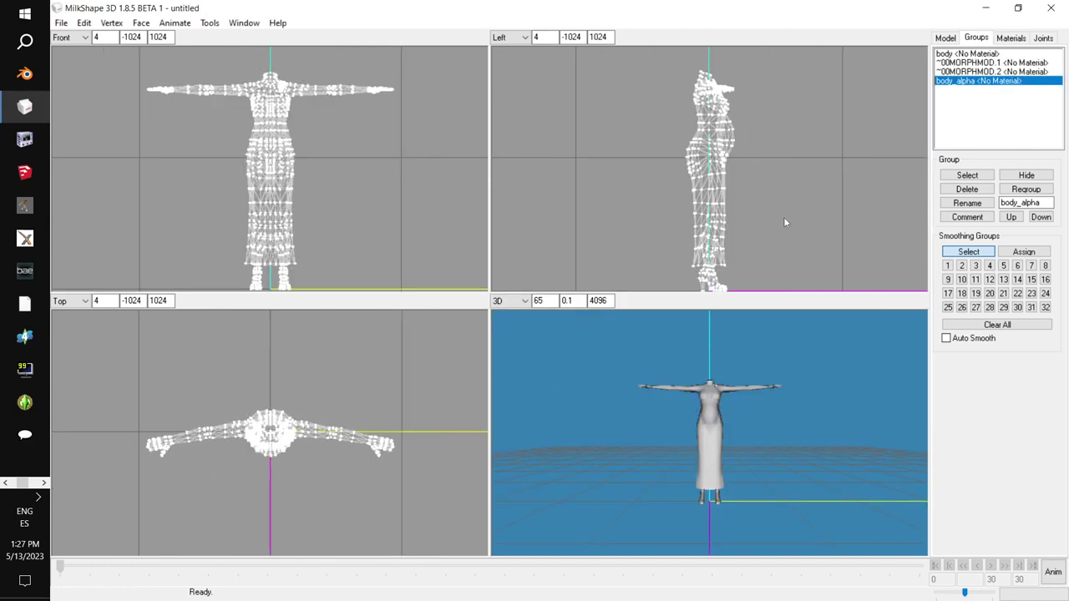
Step: Examine the dress's body group and its high-heeled shoes up close in the side and 3D views
{"action": "left_click", "coordinate": [1032, 176]}
{"action": "scroll", "coordinate": [793, 127], "scroll_direction": "up", "scroll_amount": 5}
{"action": "scroll", "coordinate": [793, 143], "scroll_direction": "up", "scroll_amount": 4}
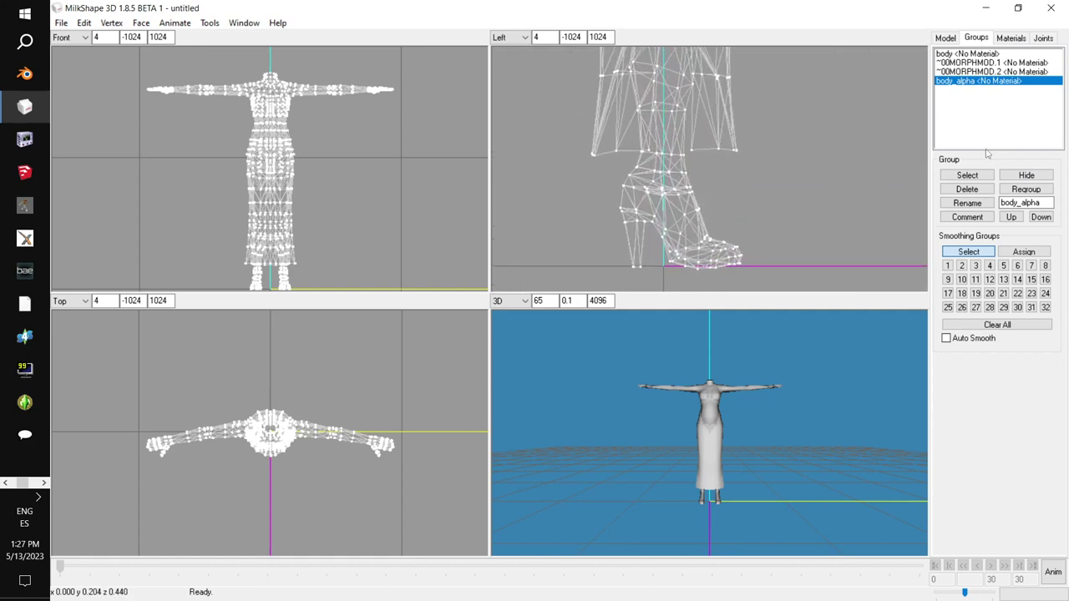
{"action": "left_click", "coordinate": [975, 54]}
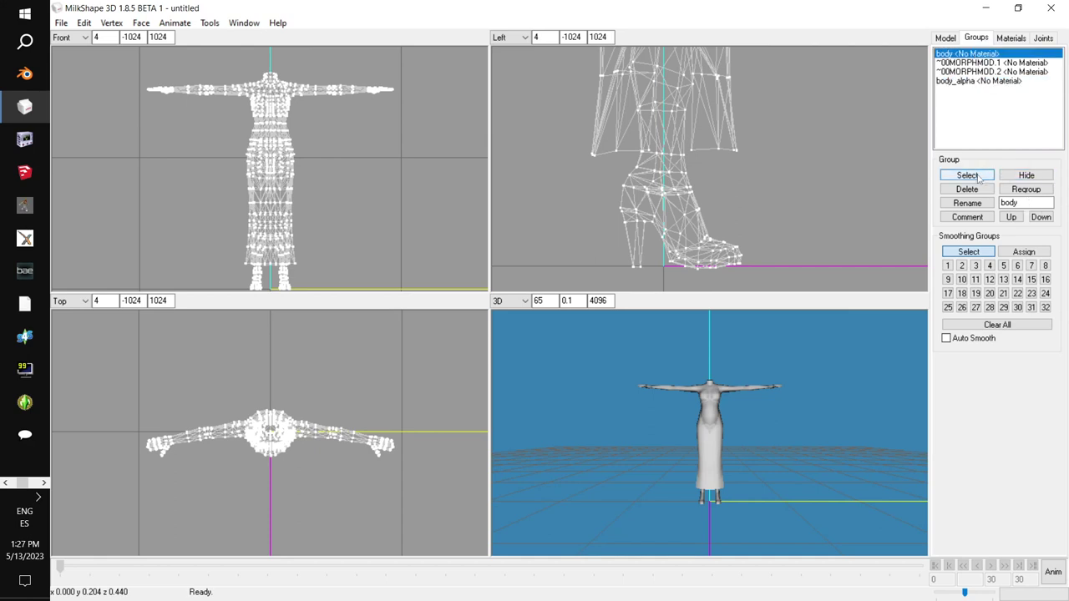
{"action": "left_click", "coordinate": [969, 175]}
{"action": "left_click", "coordinate": [978, 176]}
{"action": "scroll", "coordinate": [780, 499], "scroll_direction": "up", "scroll_amount": 6}
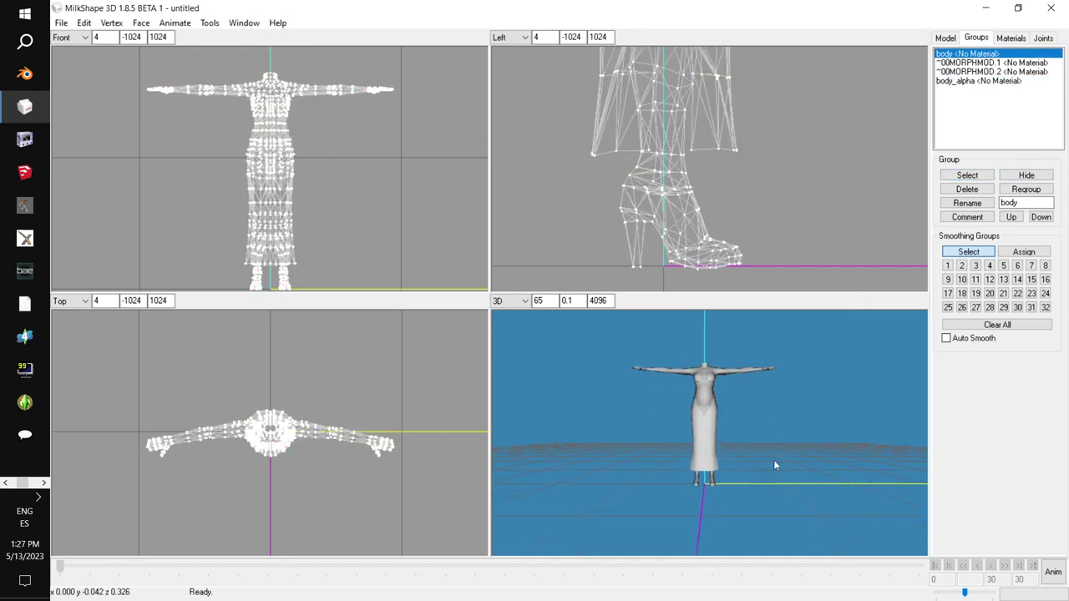
{"action": "left_click_drag", "start_coordinate": [797, 372], "coordinate": [758, 354]}
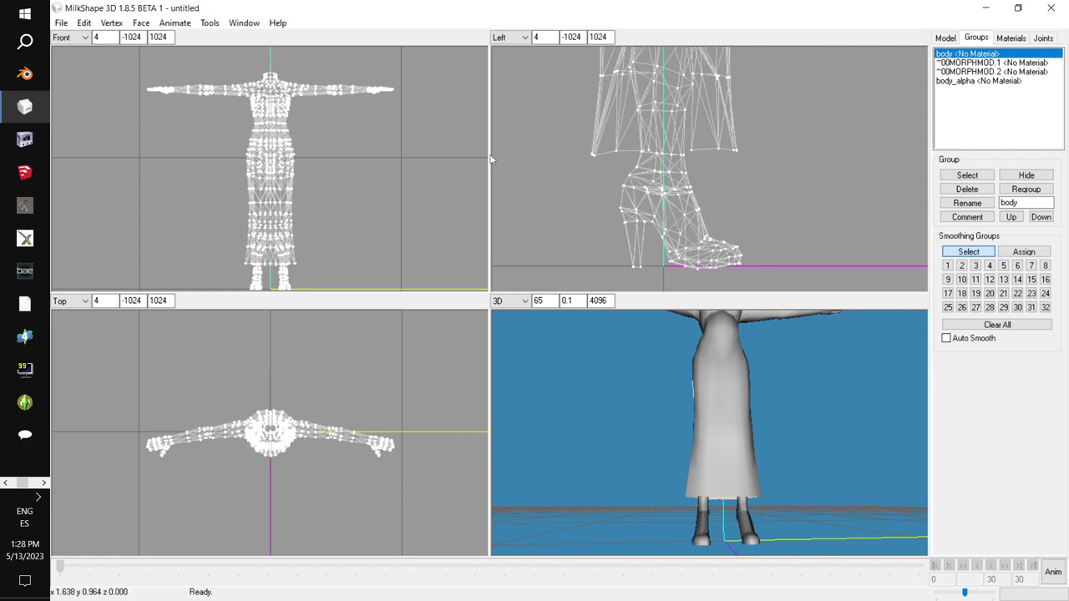
Step: Import AF sexyfeet.simpe over the dress with Sims2 UniMesh Import V4.09, without including additional bone definitions
{"action": "left_click", "coordinate": [61, 23]}
{"action": "mouse_move", "coordinate": [118, 122]}
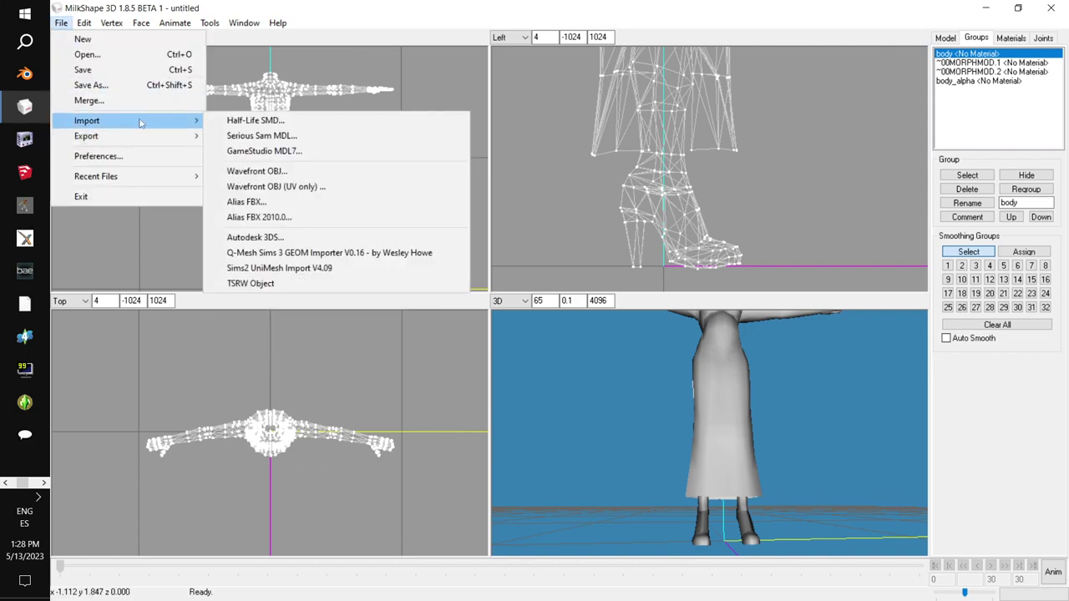
{"action": "left_click", "coordinate": [330, 269]}
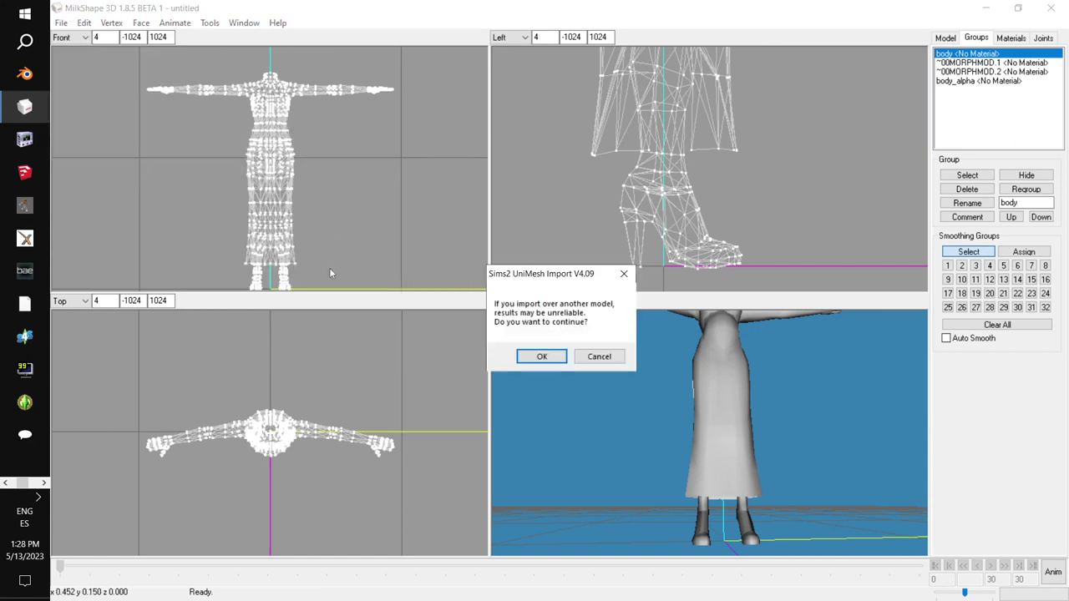
{"action": "left_click", "coordinate": [542, 356]}
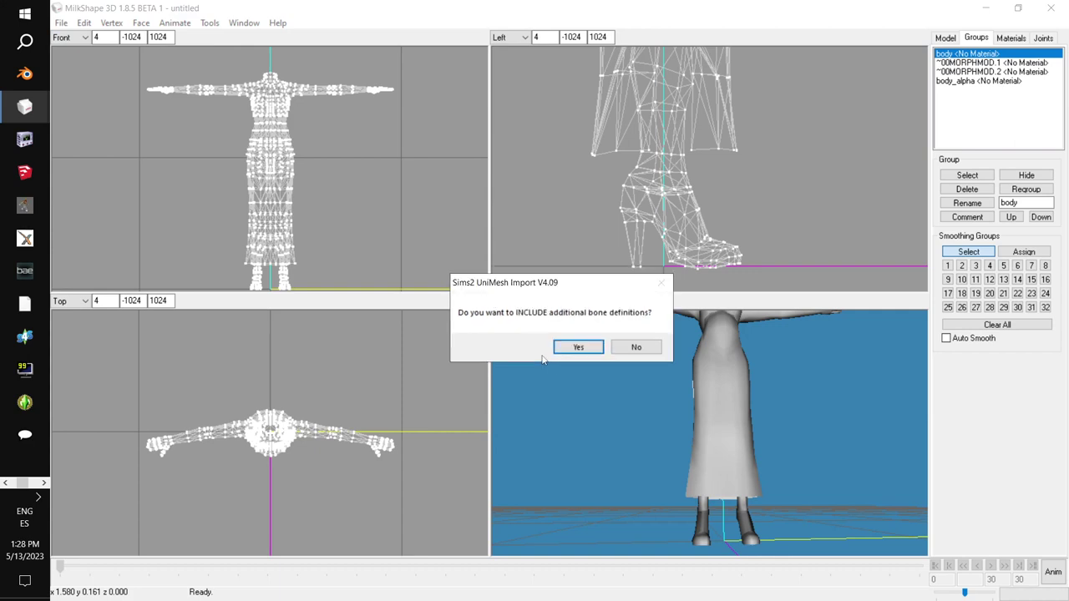
{"action": "left_click", "coordinate": [640, 351]}
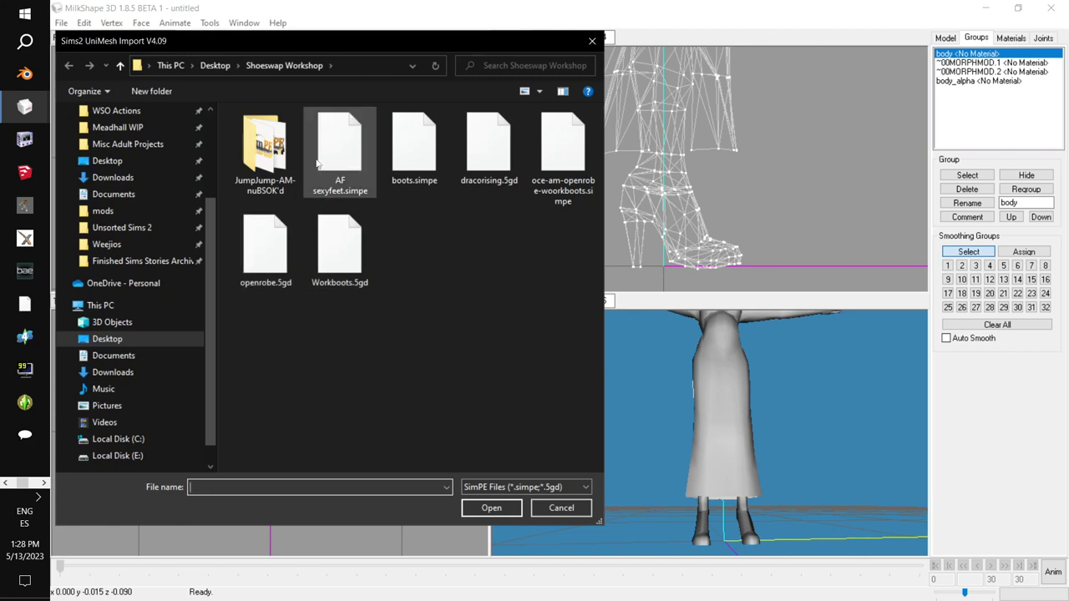
{"action": "double_click", "coordinate": [340, 149]}
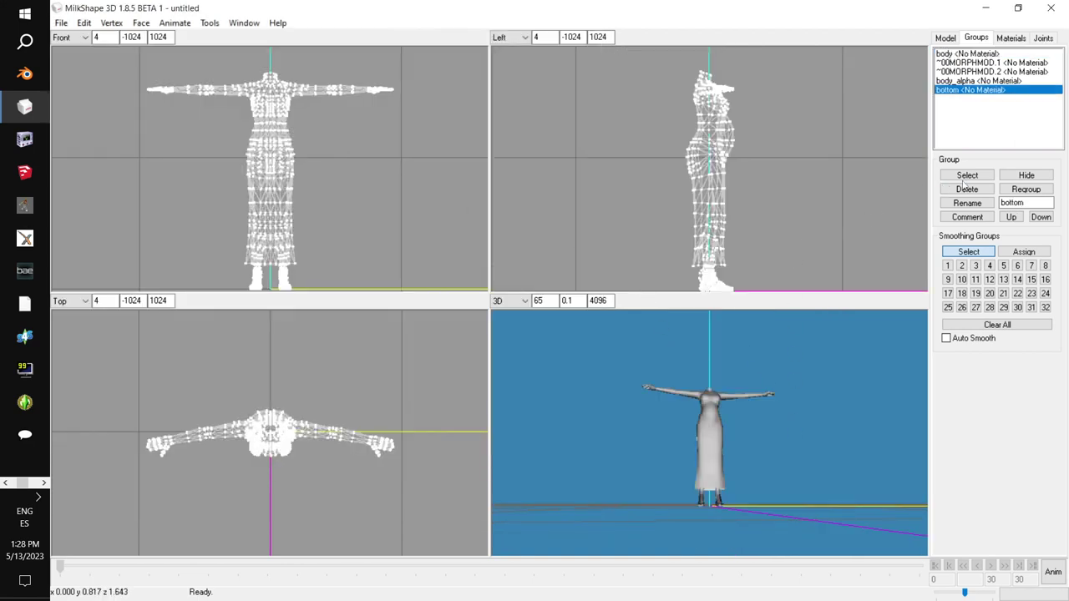
Step: Select the imported bottom group and examine how its bare feet and calves line up with the dress's legs in the side view
{"action": "left_click", "coordinate": [968, 80]}
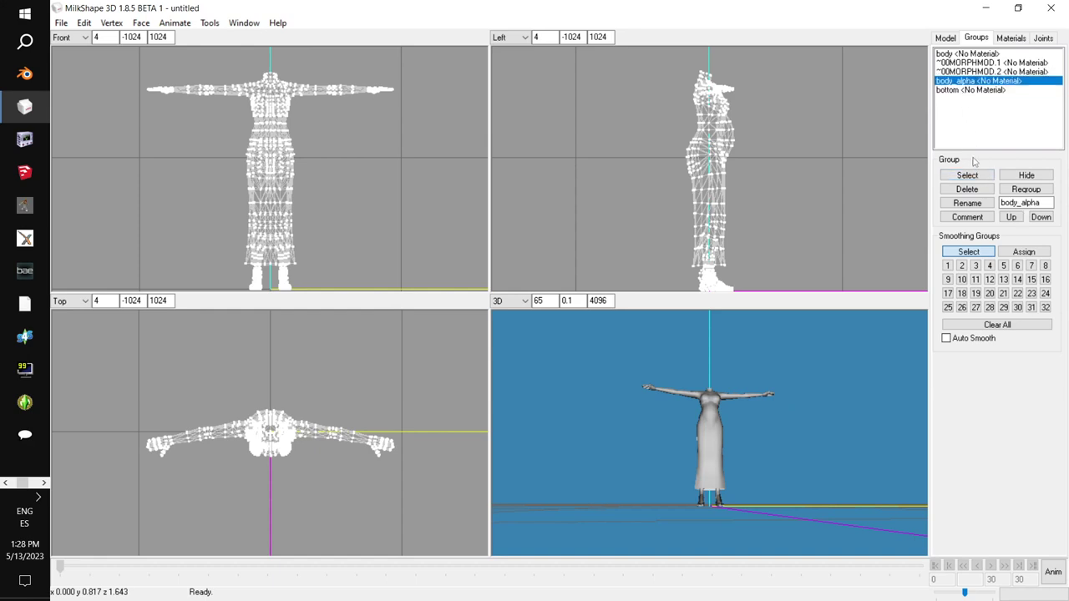
{"action": "left_click", "coordinate": [969, 174]}
{"action": "left_click", "coordinate": [955, 91]}
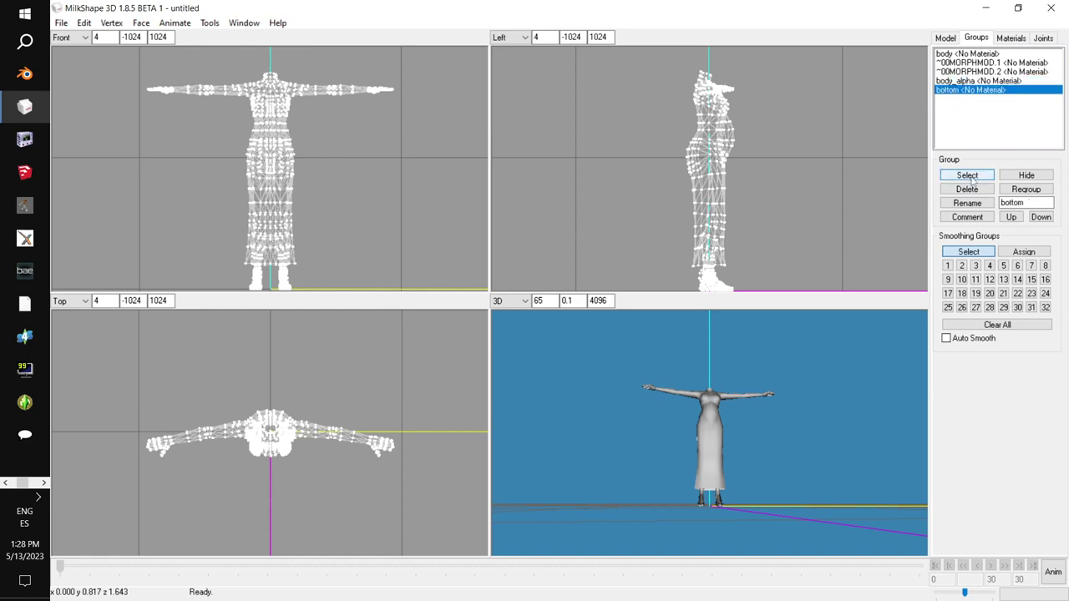
{"action": "left_click", "coordinate": [969, 174]}
{"action": "scroll", "coordinate": [783, 200], "scroll_direction": "up", "scroll_amount": 5}
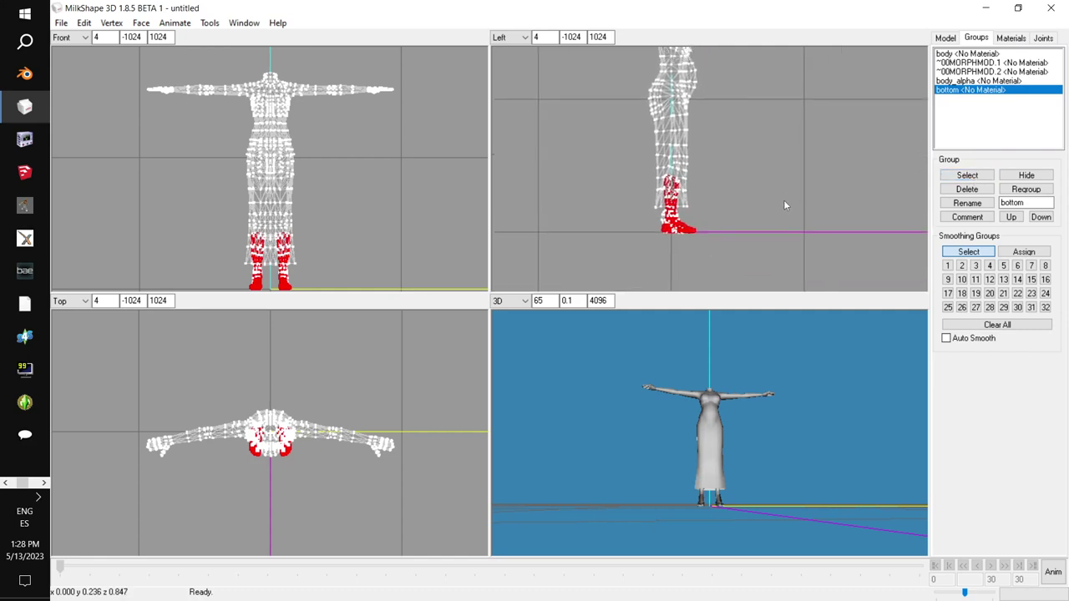
{"action": "scroll", "coordinate": [772, 171], "scroll_direction": "up", "scroll_amount": 5}
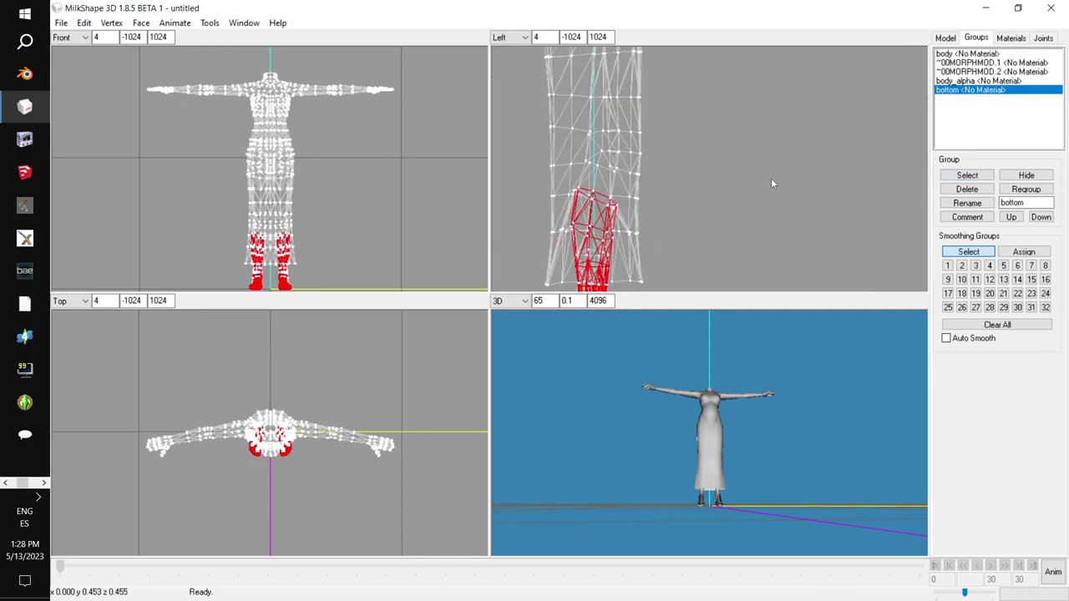
{"action": "left_click", "coordinate": [978, 72]}
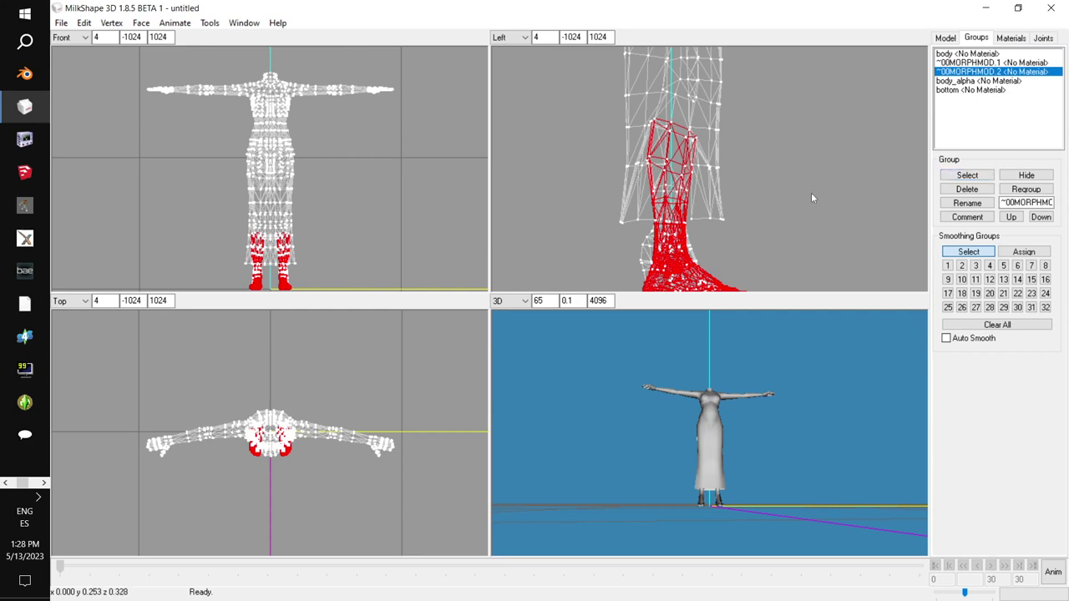
{"action": "scroll", "coordinate": [802, 161], "scroll_direction": "up", "scroll_amount": 5}
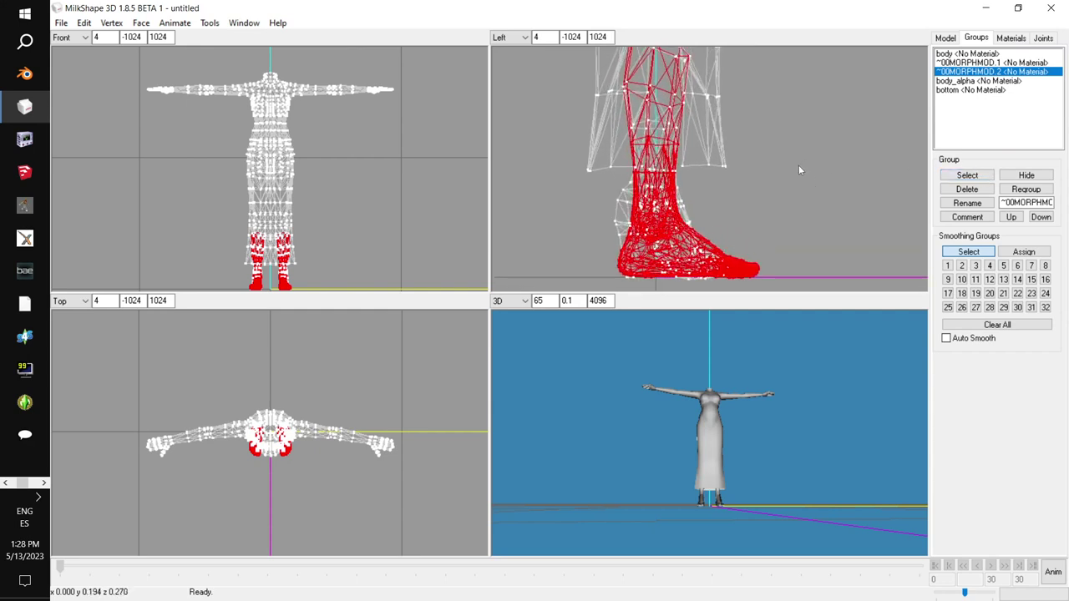
{"action": "scroll", "coordinate": [764, 201], "scroll_direction": "down", "scroll_amount": 3}
{"action": "right_click_drag", "start_coordinate": [799, 270], "coordinate": [799, 239]}
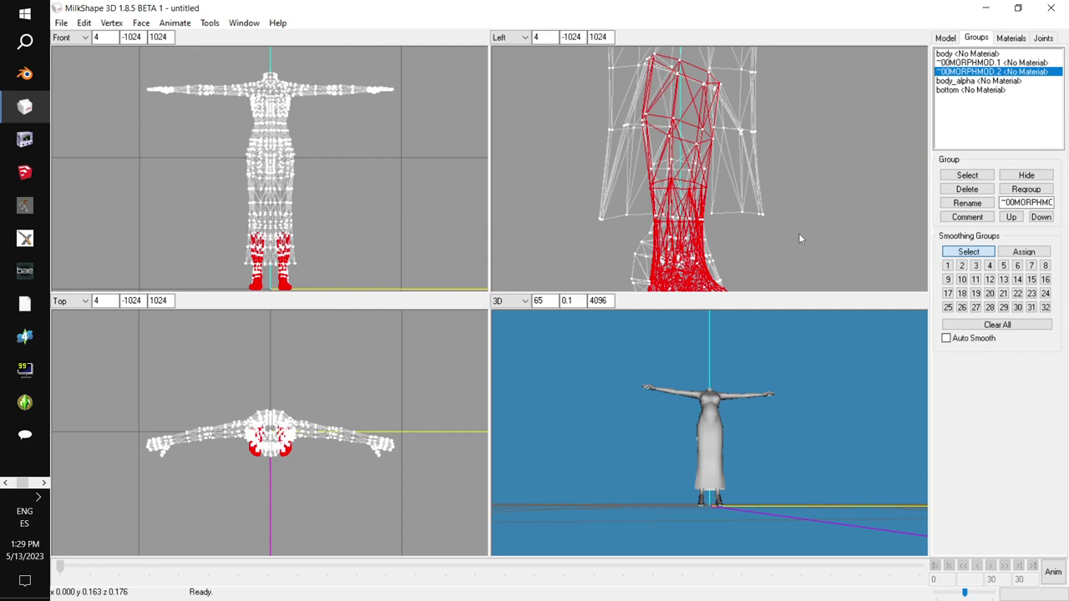
Step: Examine how the bottom group's bare feet and calves overlap the dress's legs and high heels, toggling the group's visibility for comparison
{"action": "scroll", "coordinate": [813, 193], "scroll_direction": "up", "scroll_amount": 4}
{"action": "right_click_drag", "start_coordinate": [801, 188], "coordinate": [803, 211]}
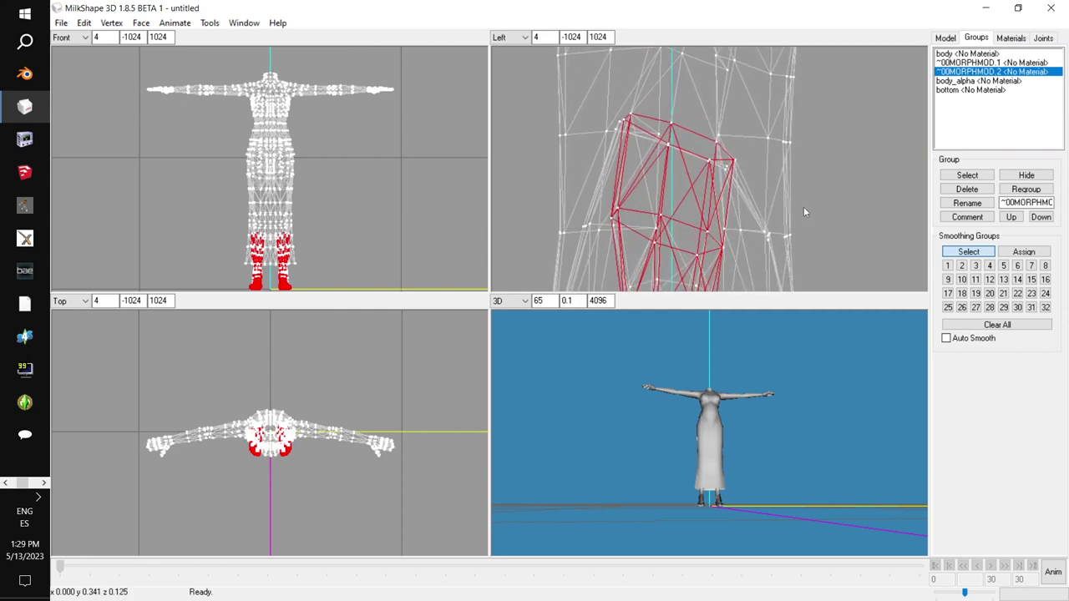
{"action": "left_click_drag", "start_coordinate": [809, 404], "coordinate": [755, 335]}
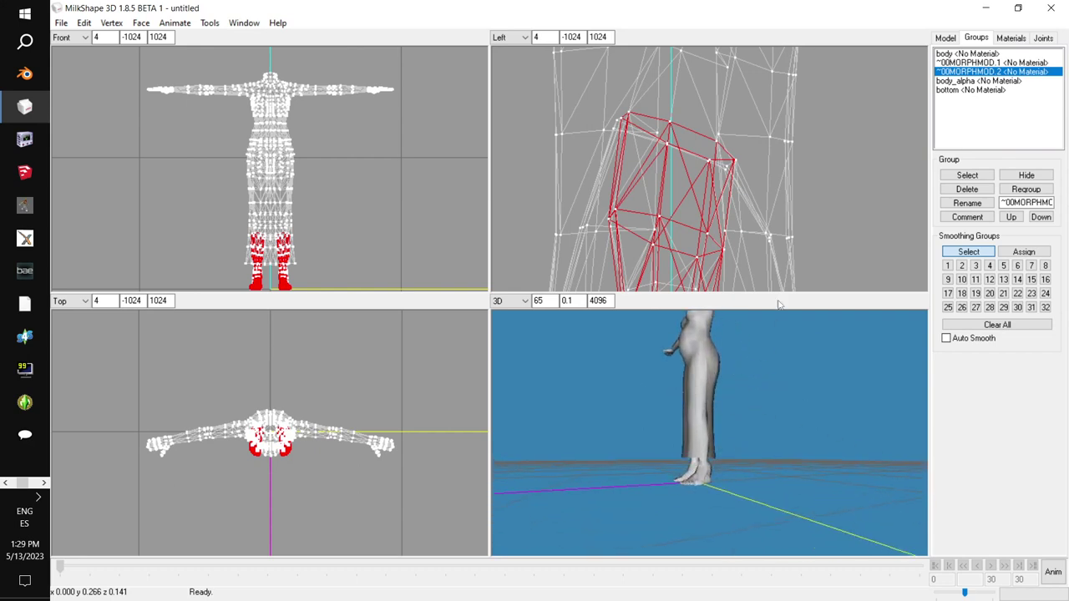
{"action": "left_click", "coordinate": [957, 90]}
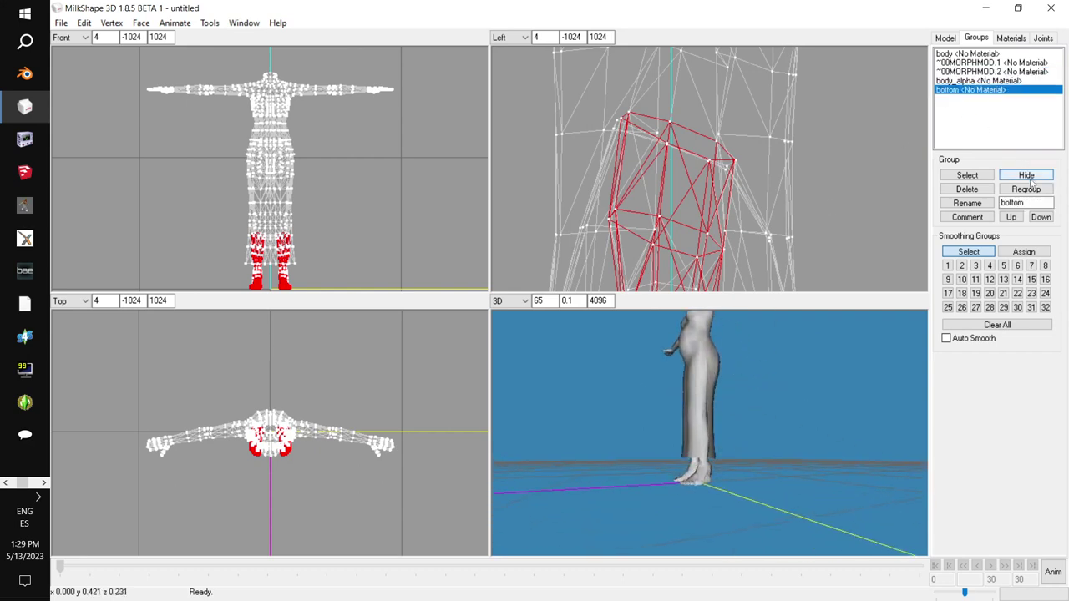
{"action": "left_click", "coordinate": [1031, 171]}
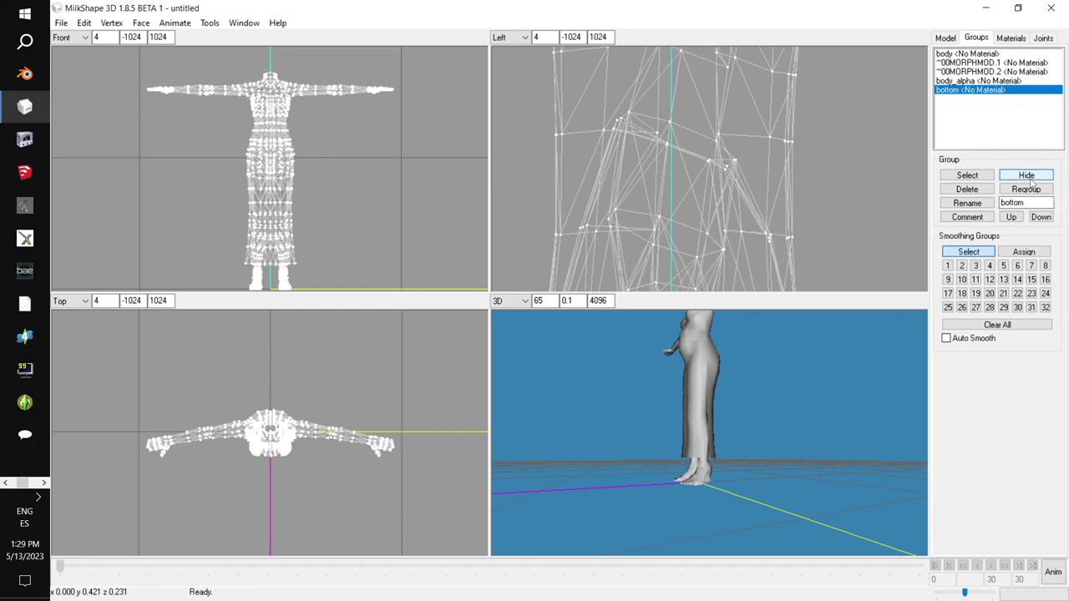
{"action": "left_click", "coordinate": [971, 177]}
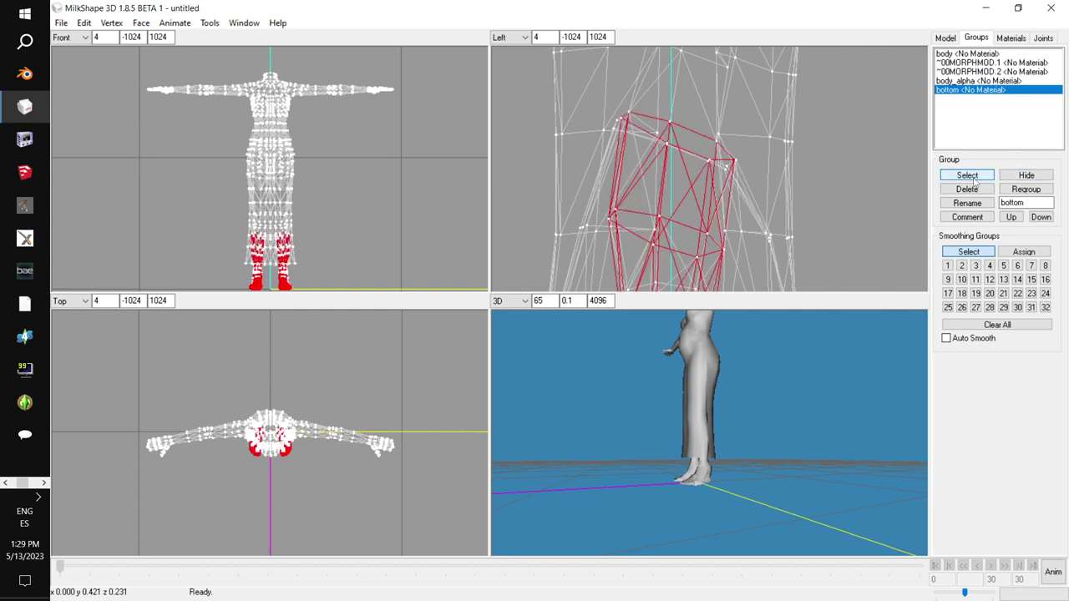
{"action": "left_click_drag", "start_coordinate": [835, 343], "coordinate": [946, 342]}
{"action": "right_click", "coordinate": [783, 417]}
{"action": "mouse_move", "coordinate": [846, 190]}
{"action": "left_click", "coordinate": [841, 170]}
{"action": "scroll", "coordinate": [875, 184], "scroll_direction": "up", "scroll_amount": 5}
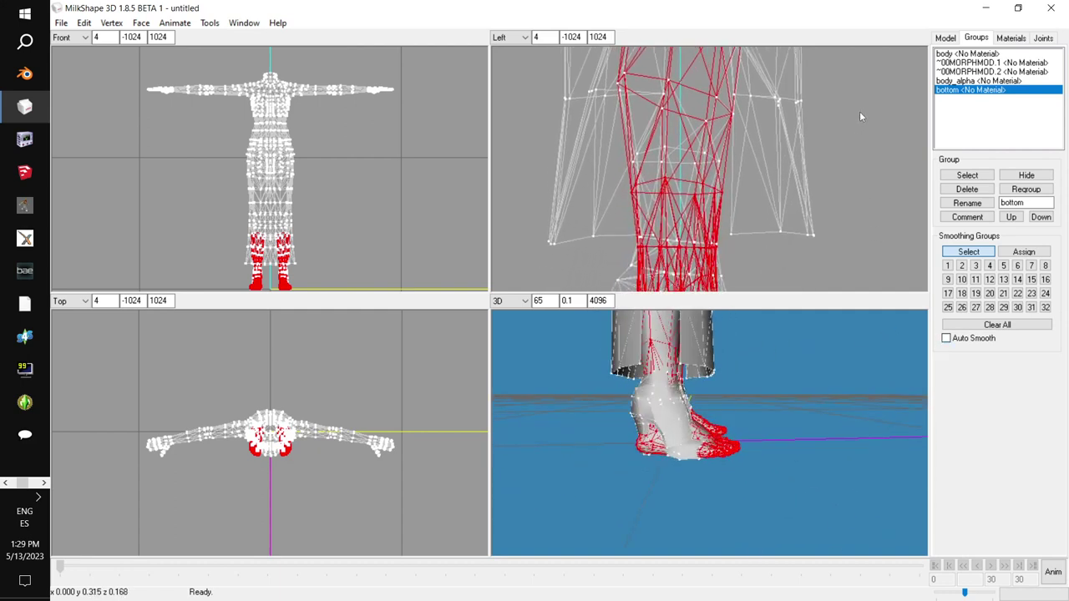
{"action": "right_click_drag", "start_coordinate": [853, 124], "coordinate": [857, 183]}
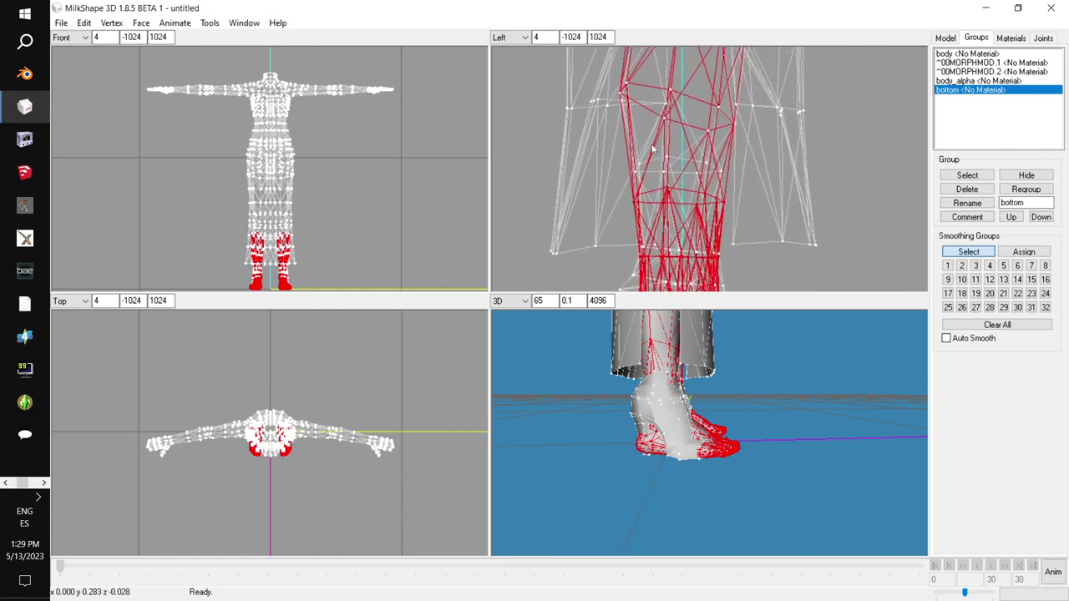
Step: Hide the bottom group and delete all vertices of the dress's high heels from the ankles down
{"action": "left_click", "coordinate": [1042, 177]}
{"action": "right_click_drag", "start_coordinate": [813, 226], "coordinate": [823, 68]}
{"action": "left_click", "coordinate": [956, 39]}
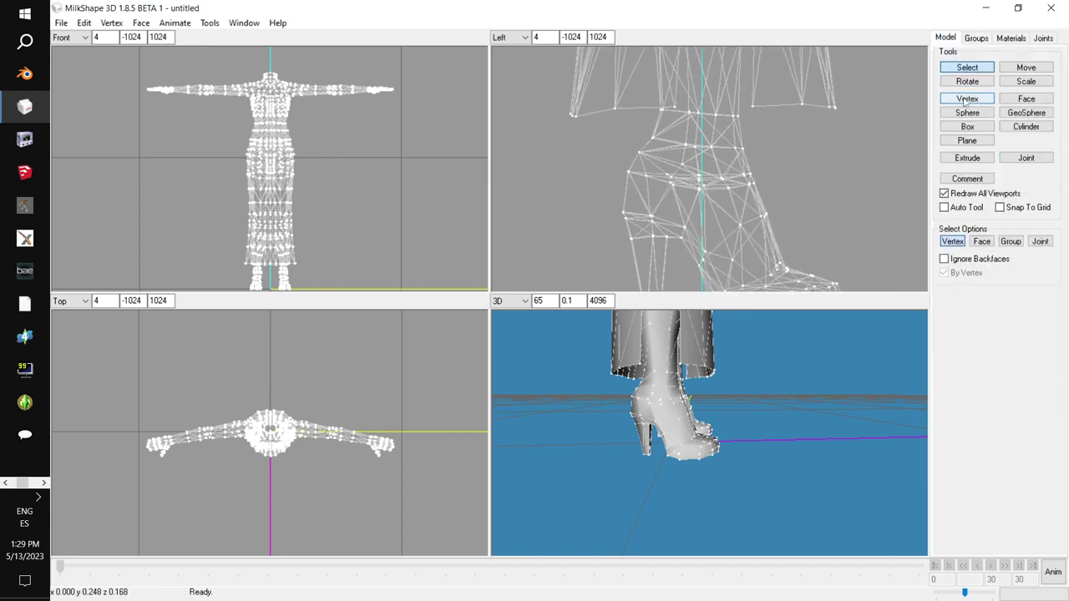
{"action": "right_click_drag", "start_coordinate": [848, 204], "coordinate": [826, 158]}
{"action": "left_click_drag", "start_coordinate": [855, 272], "coordinate": [583, 87]}
{"action": "right_click_drag", "start_coordinate": [760, 129], "coordinate": [741, 243]}
{"action": "scroll", "coordinate": [740, 239], "scroll_direction": "up", "scroll_amount": 1}
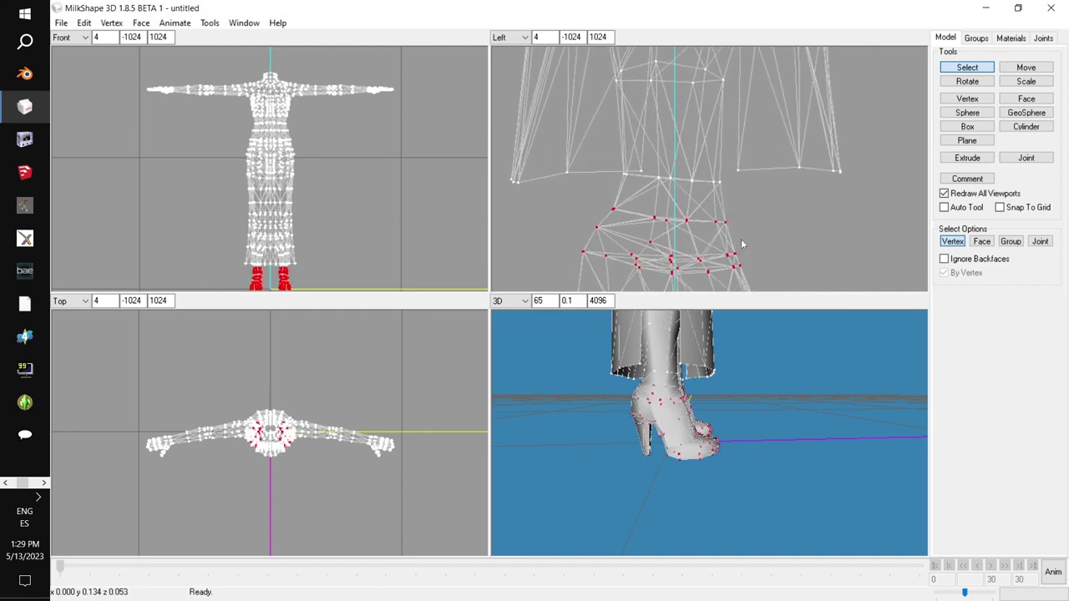
{"action": "key", "text": "Delete"}
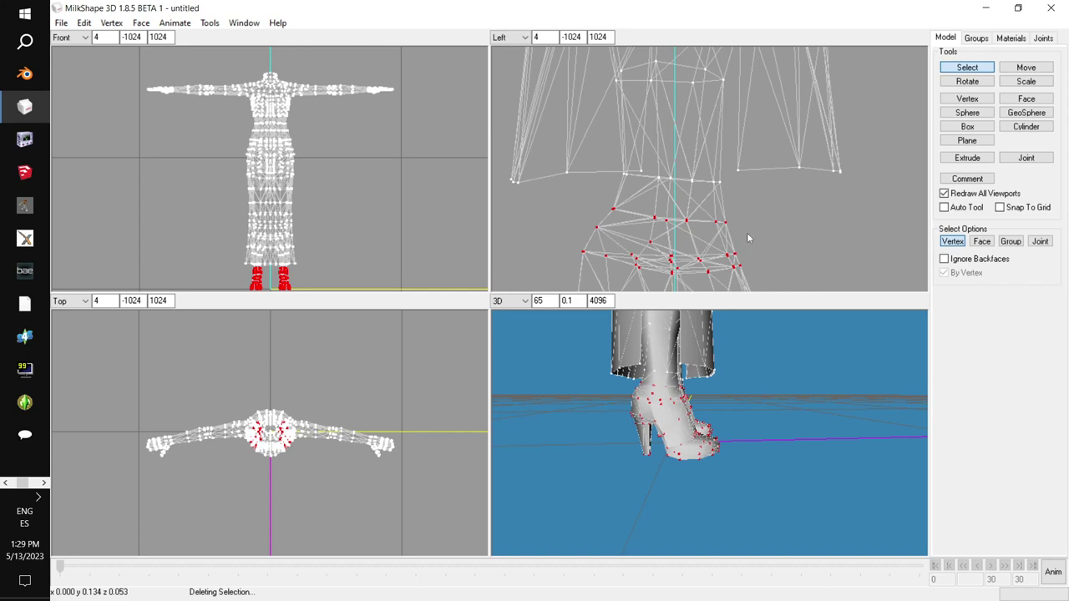
Step: Delete the ~00MORPHMOD.1 and ~00MORPHMOD.2 groups
{"action": "right_click_drag", "start_coordinate": [703, 223], "coordinate": [716, 276]}
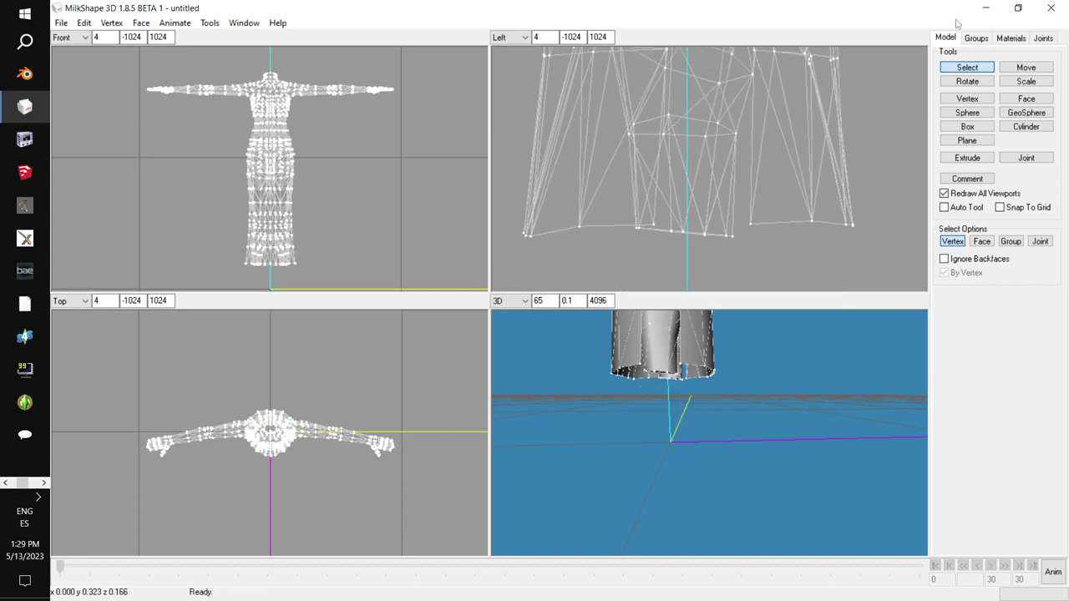
{"action": "left_click", "coordinate": [975, 37]}
{"action": "left_click", "coordinate": [982, 63]}
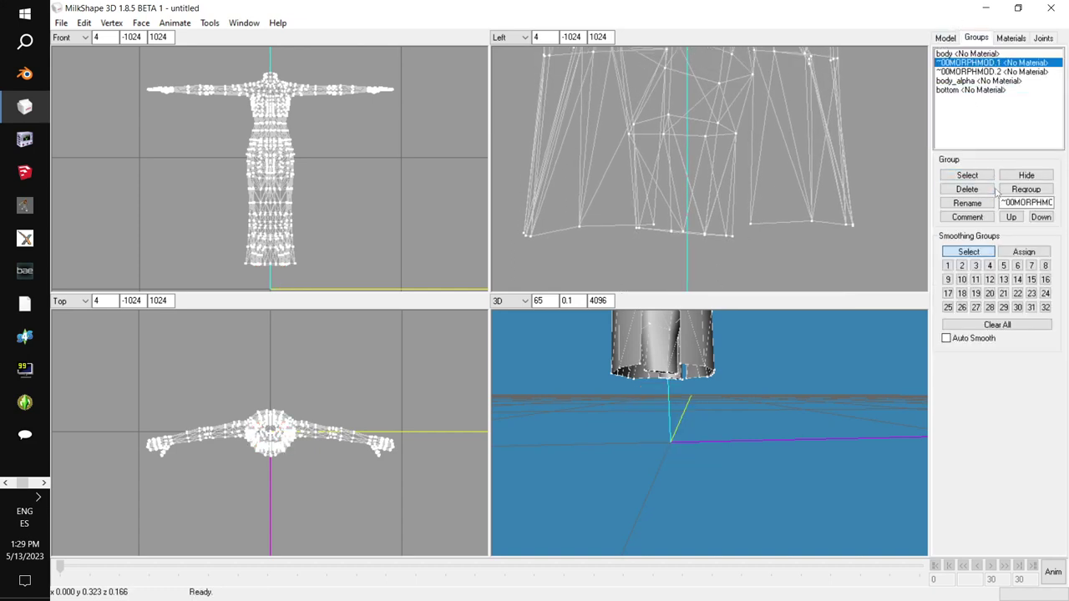
{"action": "left_click", "coordinate": [967, 188]}
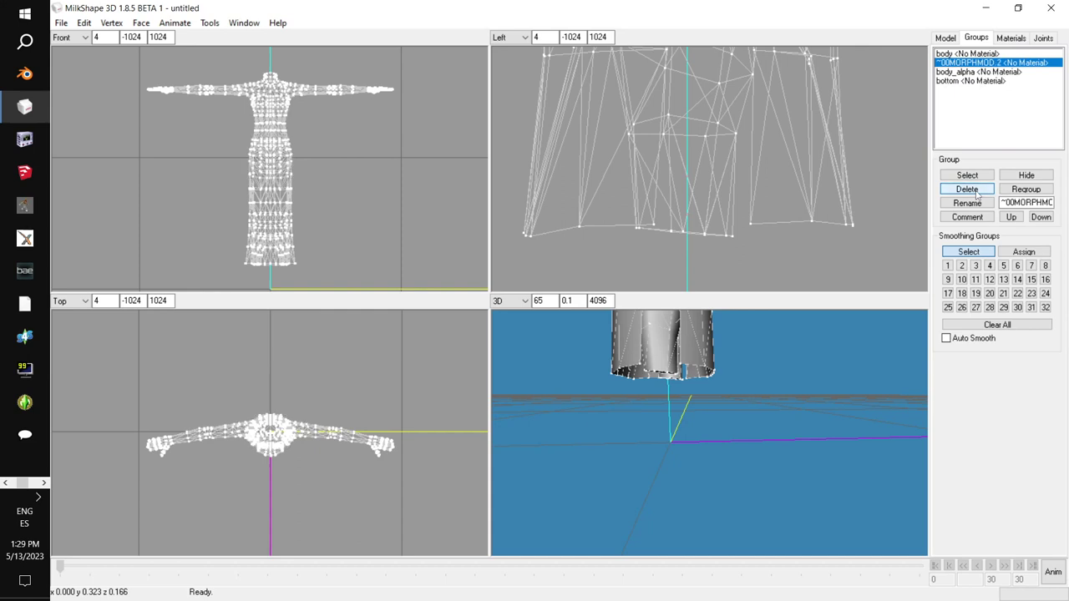
{"action": "left_click", "coordinate": [966, 188]}
Step: Select the dress's lowest leg vertices and compare their position with the bare calves by toggling and selecting the bottom group
{"action": "scroll", "coordinate": [762, 241], "scroll_direction": "up", "scroll_amount": 3}
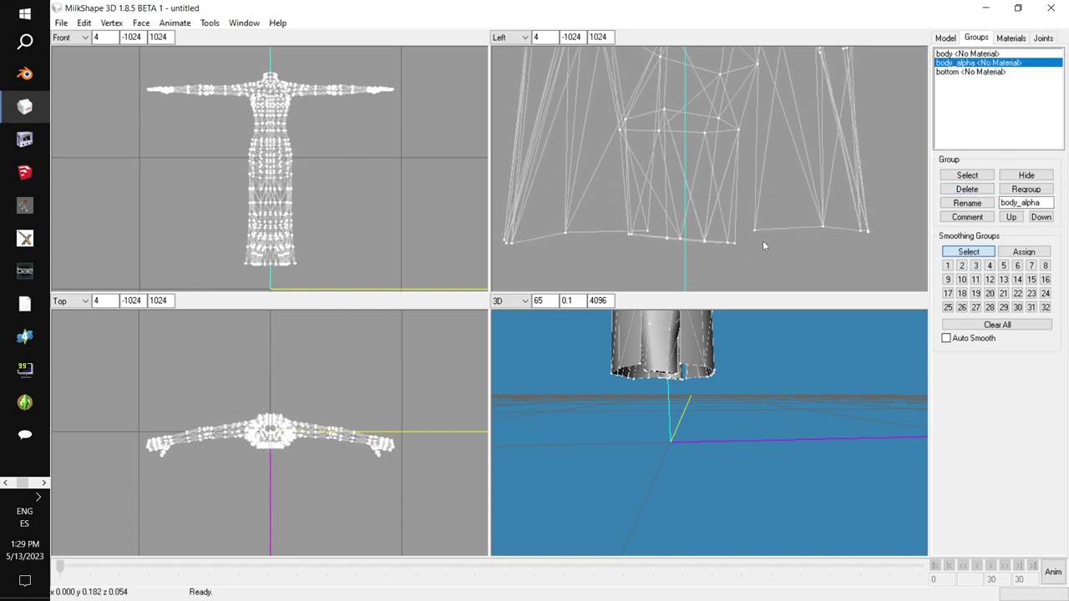
{"action": "scroll", "coordinate": [762, 245], "scroll_direction": "up", "scroll_amount": 2}
{"action": "left_click_drag", "start_coordinate": [748, 264], "coordinate": [606, 241]}
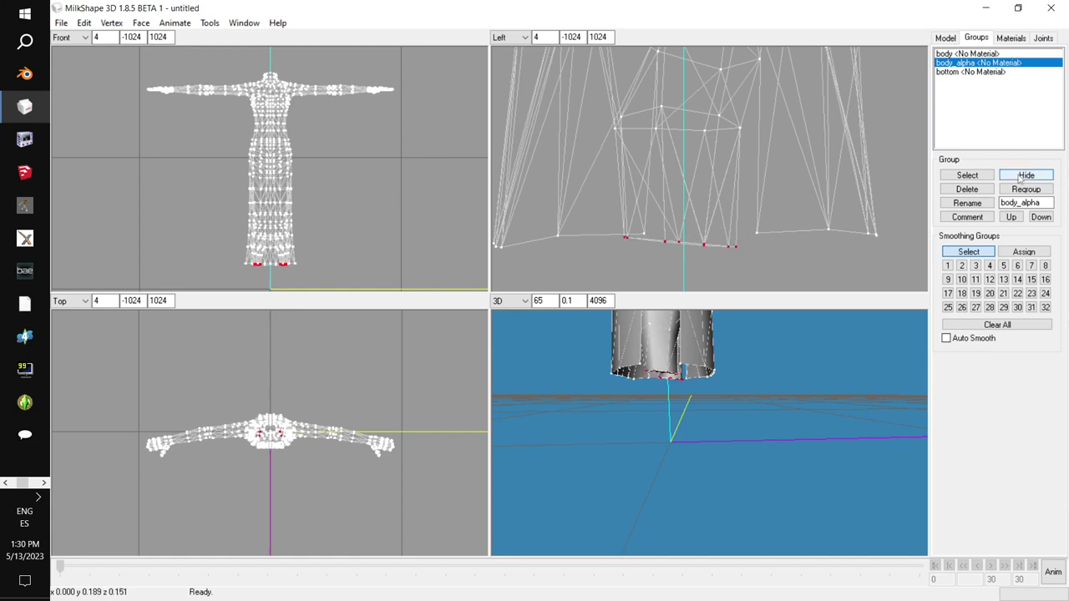
{"action": "left_click", "coordinate": [982, 73]}
{"action": "left_click", "coordinate": [1032, 175]}
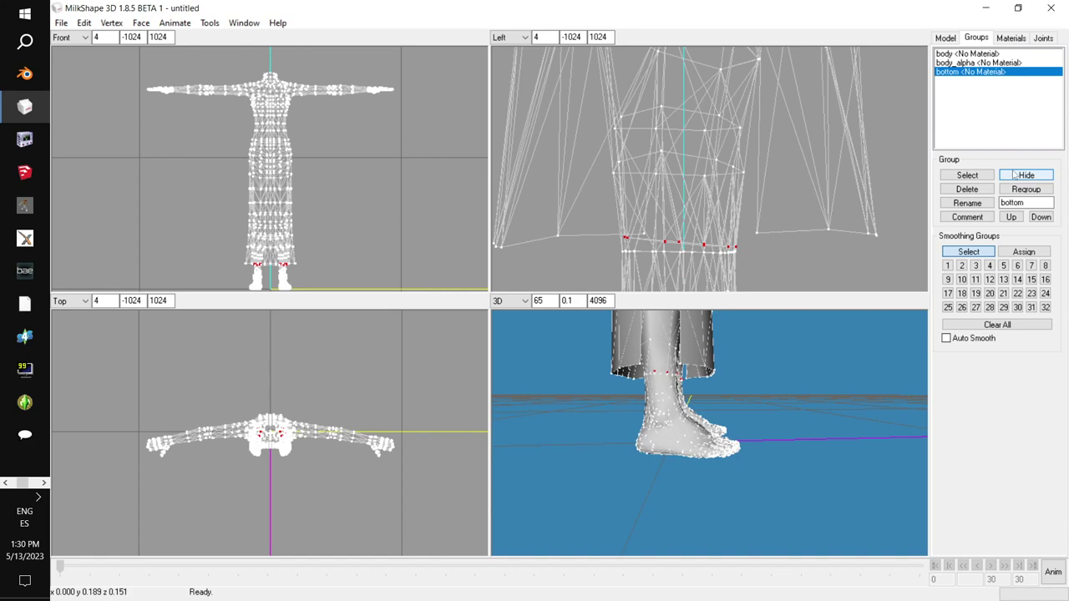
{"action": "left_click", "coordinate": [968, 176]}
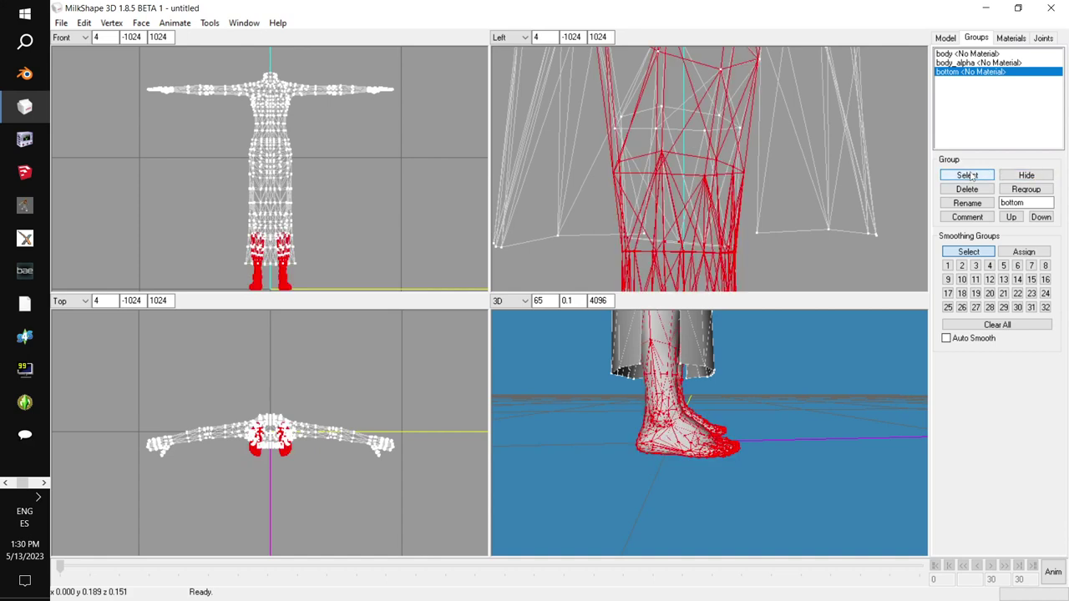
{"action": "left_click", "coordinate": [969, 175]}
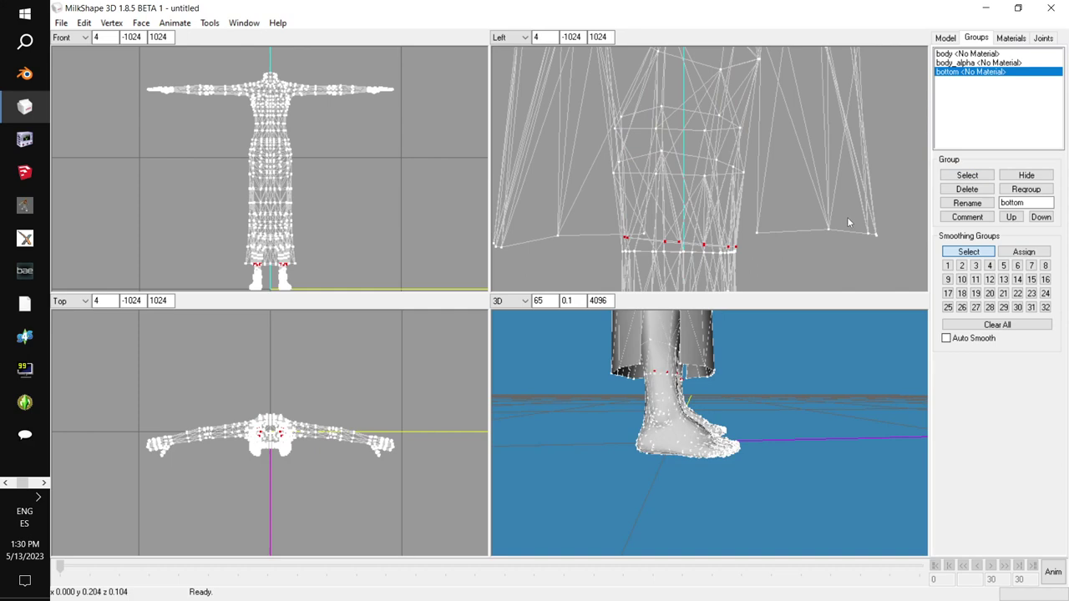
{"action": "left_click", "coordinate": [1040, 181]}
{"action": "left_click", "coordinate": [1040, 181]}
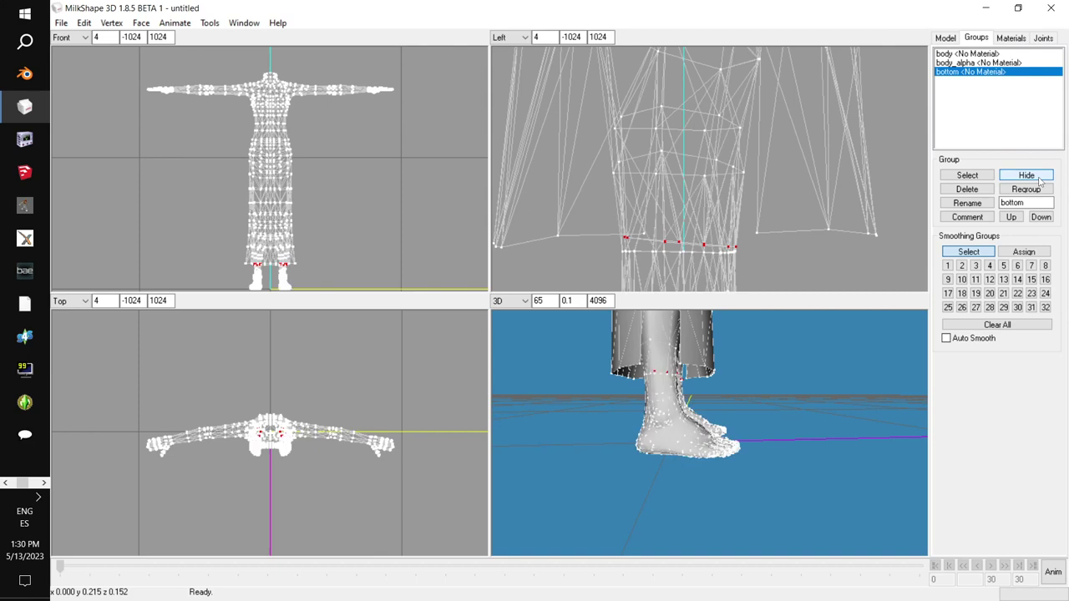
{"action": "left_click", "coordinate": [1040, 181]}
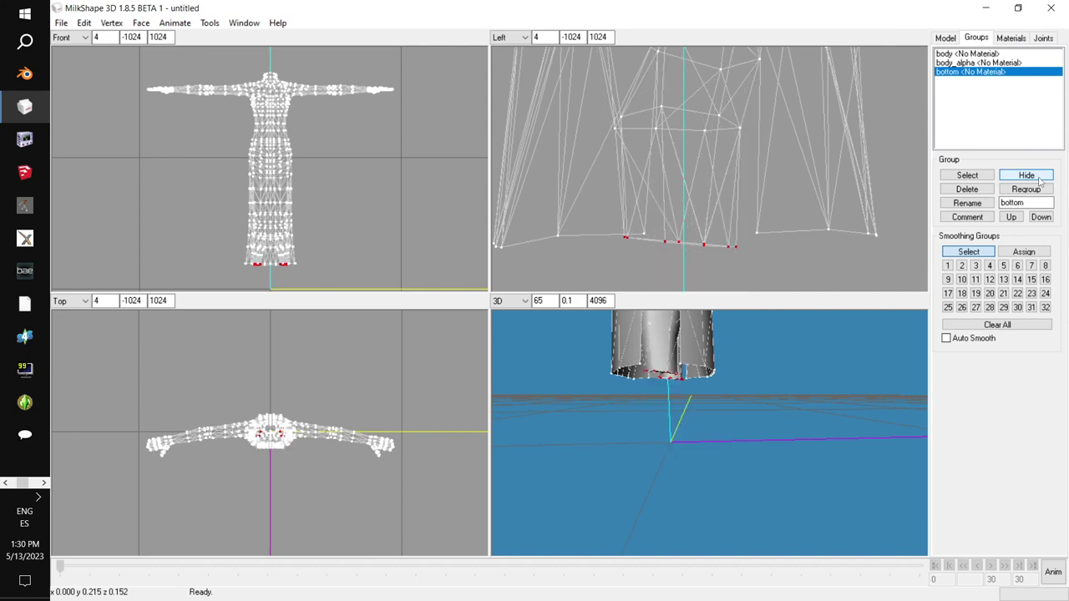
{"action": "left_click", "coordinate": [1040, 181]}
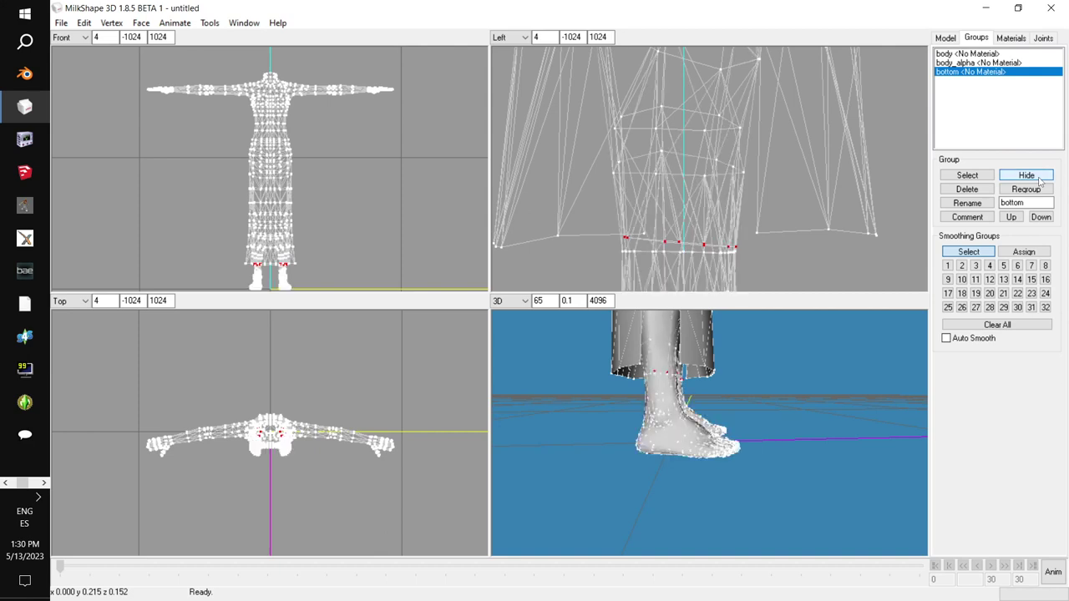
{"action": "left_click", "coordinate": [972, 175]}
{"action": "scroll", "coordinate": [736, 167], "scroll_direction": "up", "scroll_amount": 2}
{"action": "scroll", "coordinate": [736, 171], "scroll_direction": "up", "scroll_amount": 4}
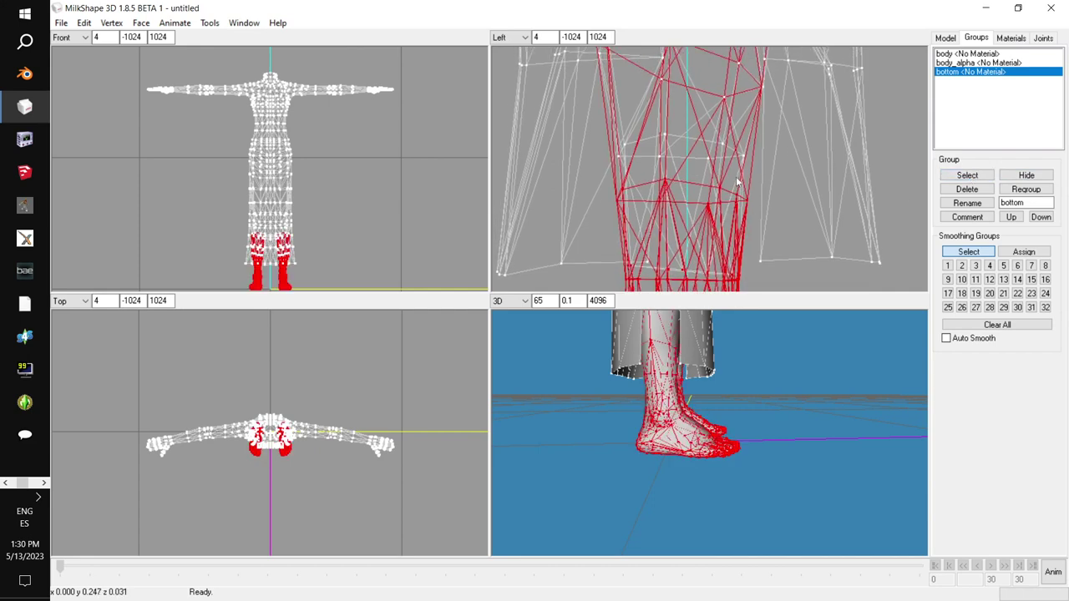
{"action": "scroll", "coordinate": [731, 171], "scroll_direction": "down", "scroll_amount": 5}
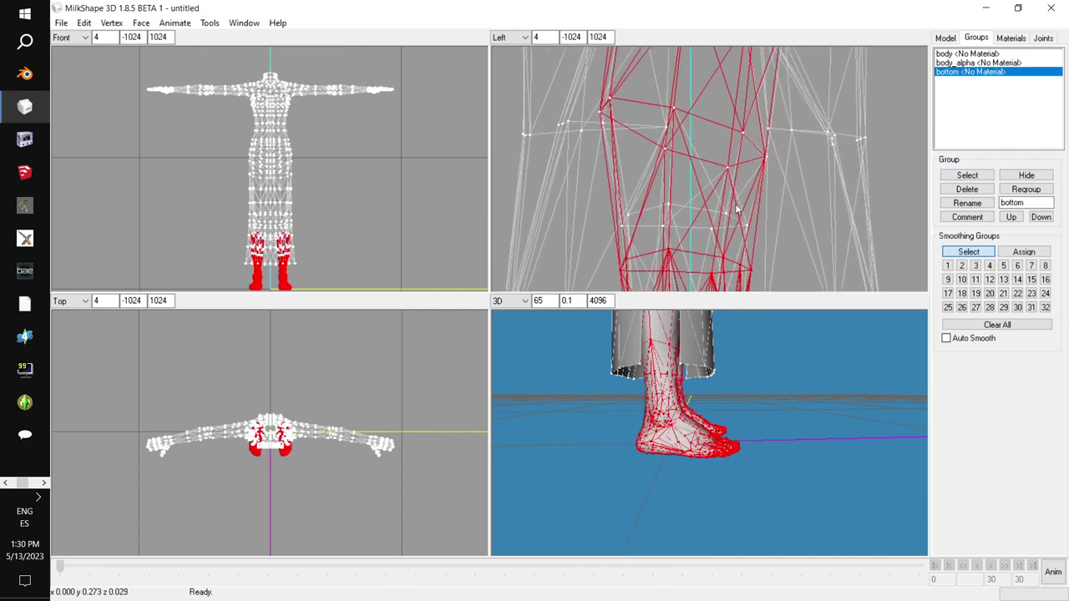
{"action": "scroll", "coordinate": [746, 117], "scroll_direction": "down", "scroll_amount": 3}
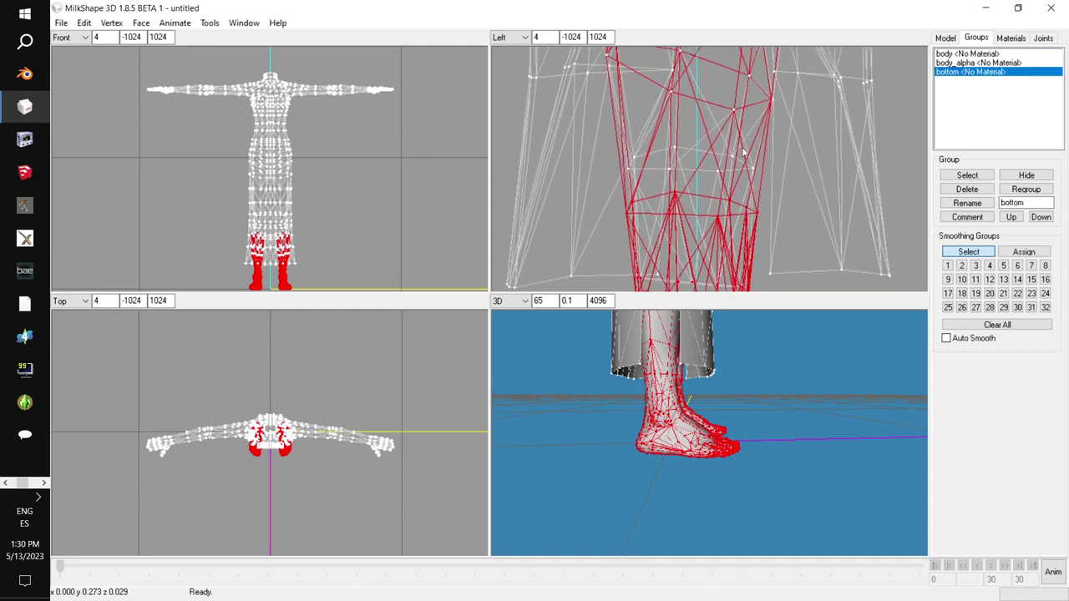
Step: With the bottom group hidden, delete the two lowest vertex rows of the dress's legs, then show the bare feet again
{"action": "left_click", "coordinate": [1026, 174]}
{"action": "left_click_drag", "start_coordinate": [780, 172], "coordinate": [765, 264], "text": "ctrl"}
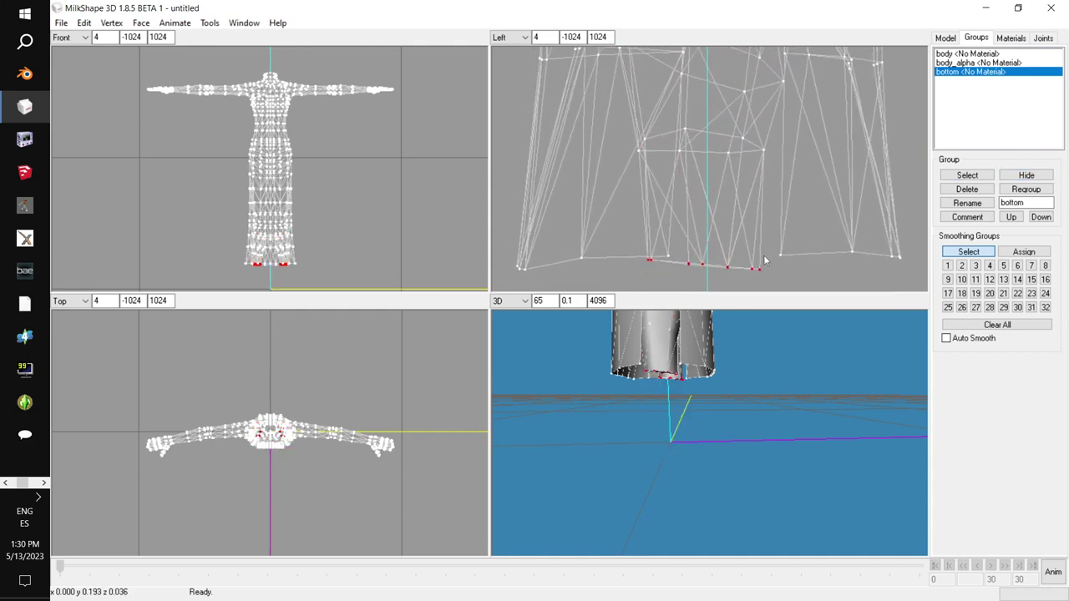
{"action": "left_click_drag", "start_coordinate": [613, 132], "coordinate": [779, 177]}
{"action": "key", "text": "Delete"}
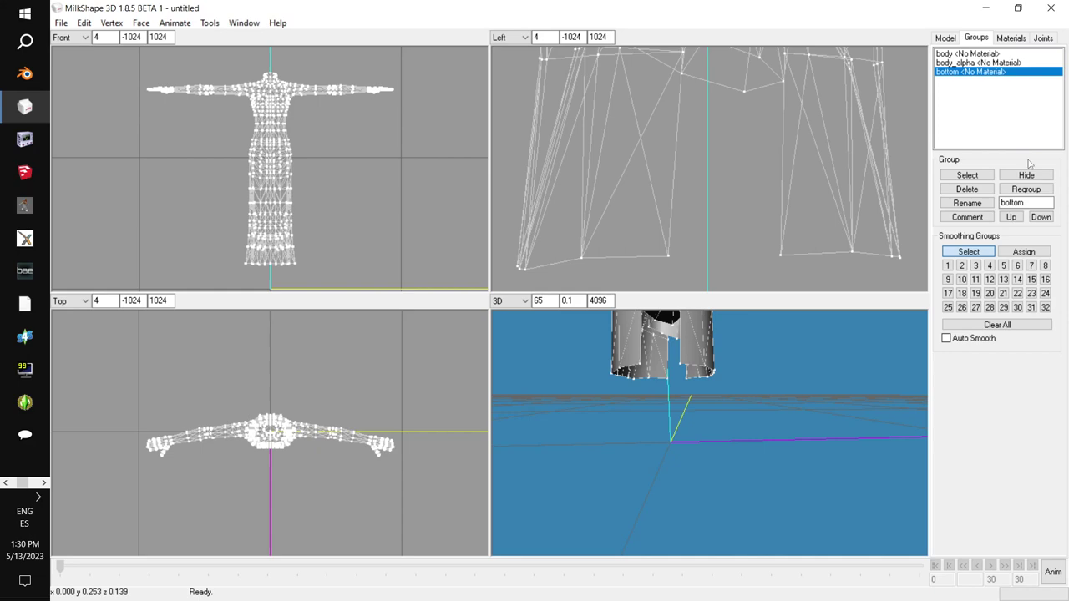
{"action": "left_click", "coordinate": [1028, 177]}
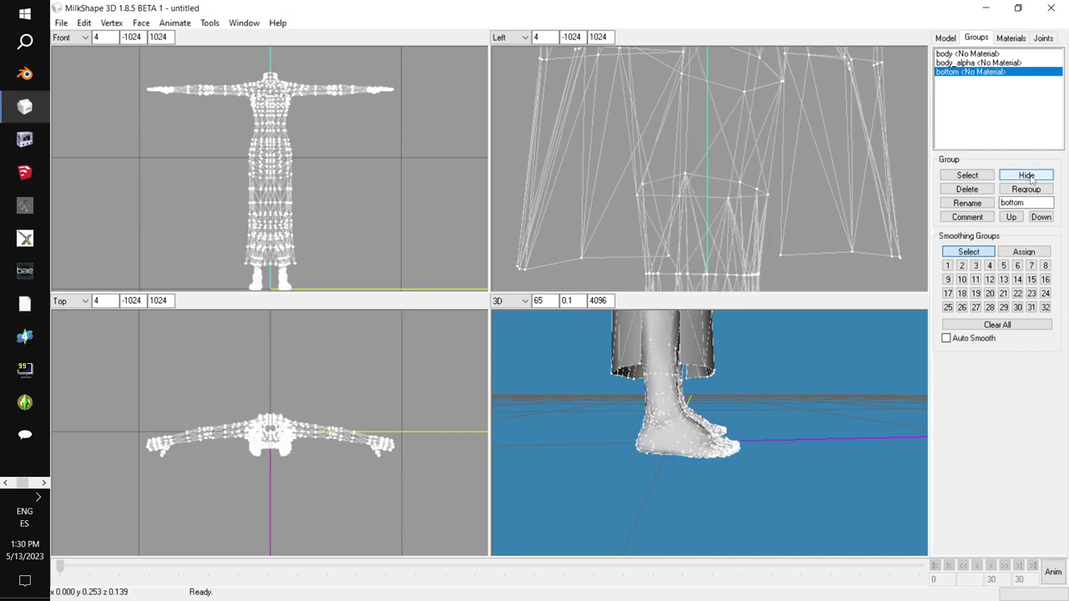
Step: Examine where the tops of the bare legs overlap the dress's remaining legs in the side, front and 3D views
{"action": "left_click", "coordinate": [967, 174]}
{"action": "left_click_drag", "start_coordinate": [819, 420], "coordinate": [795, 476]}
{"action": "scroll", "coordinate": [838, 243], "scroll_direction": "up", "scroll_amount": 2}
{"action": "scroll", "coordinate": [838, 220], "scroll_direction": "down", "scroll_amount": 3}
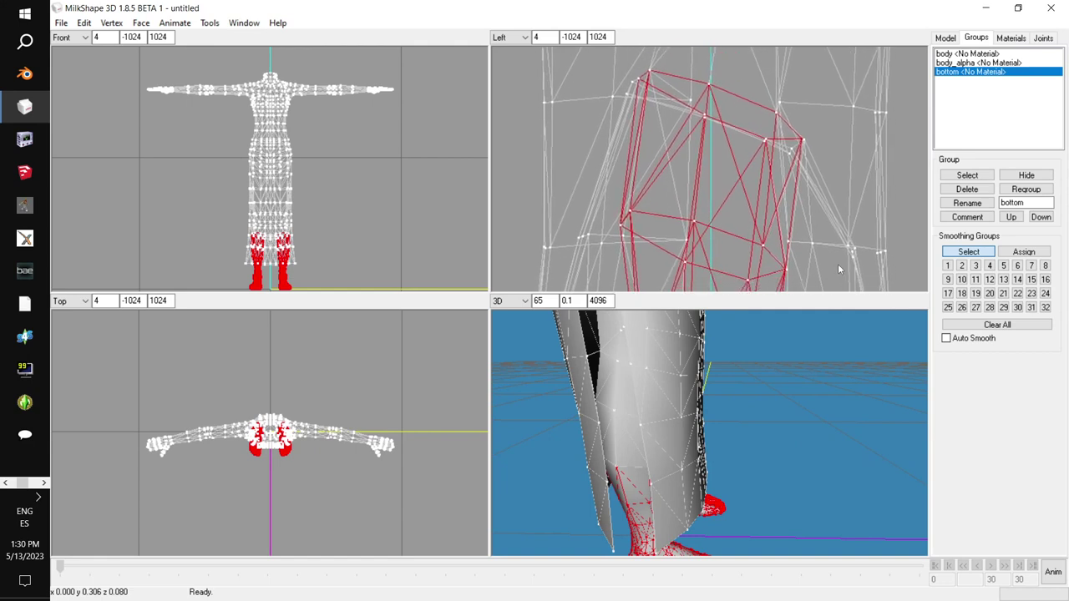
{"action": "left_click", "coordinate": [974, 54]}
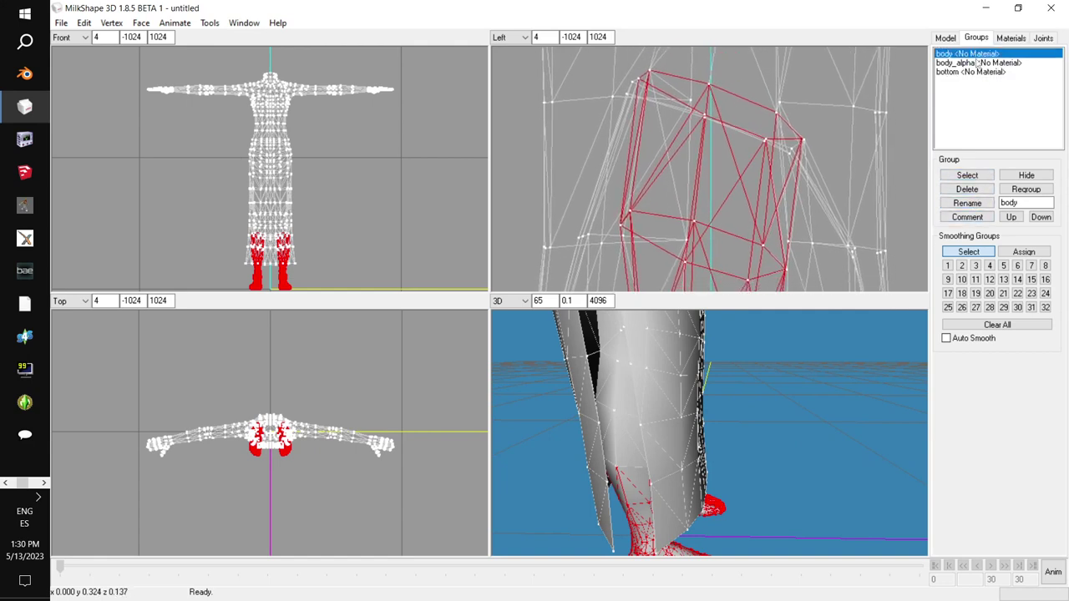
{"action": "left_click", "coordinate": [973, 176]}
{"action": "left_click", "coordinate": [973, 176]}
{"action": "scroll", "coordinate": [383, 175], "scroll_direction": "up", "scroll_amount": 8}
{"action": "scroll", "coordinate": [388, 182], "scroll_direction": "up", "scroll_amount": 8}
{"action": "scroll", "coordinate": [390, 187], "scroll_direction": "up", "scroll_amount": 8}
{"action": "right_click_drag", "start_coordinate": [399, 137], "coordinate": [380, 176]}
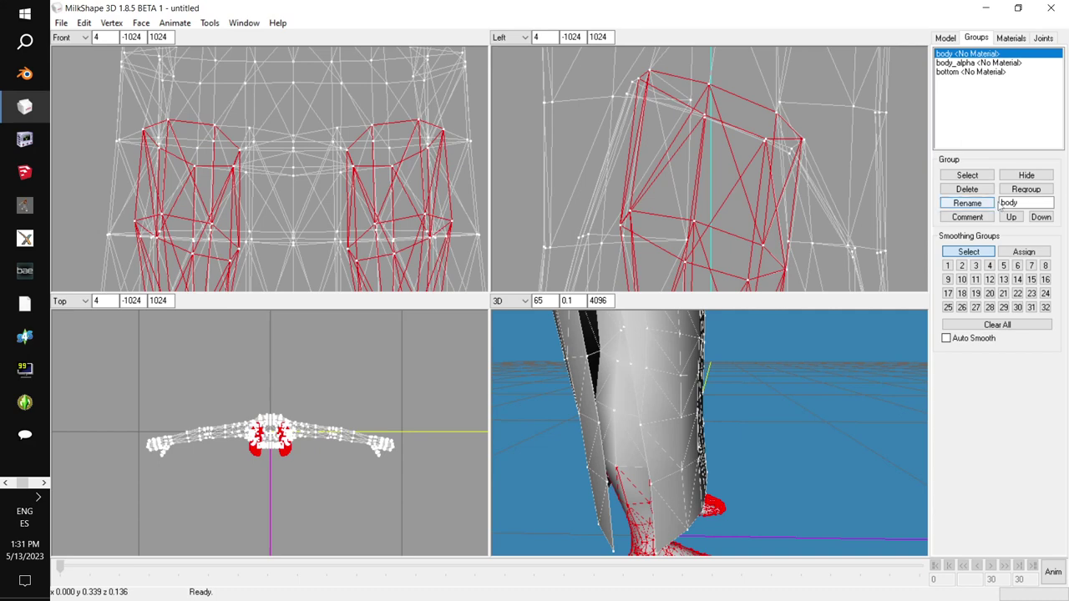
Step: Hide the body group, delete the top vertex ring of both bare legs, and show the body again
{"action": "left_click", "coordinate": [1032, 179]}
{"action": "left_click", "coordinate": [1032, 176]}
{"action": "left_click", "coordinate": [1032, 175]}
{"action": "left_click", "coordinate": [946, 38]}
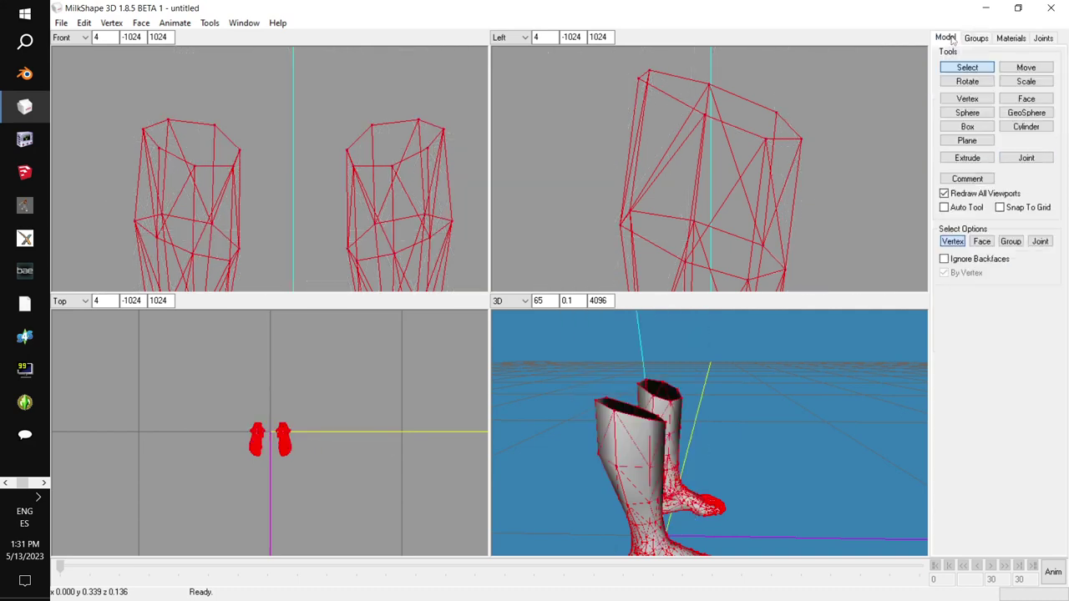
{"action": "left_click", "coordinate": [971, 67]}
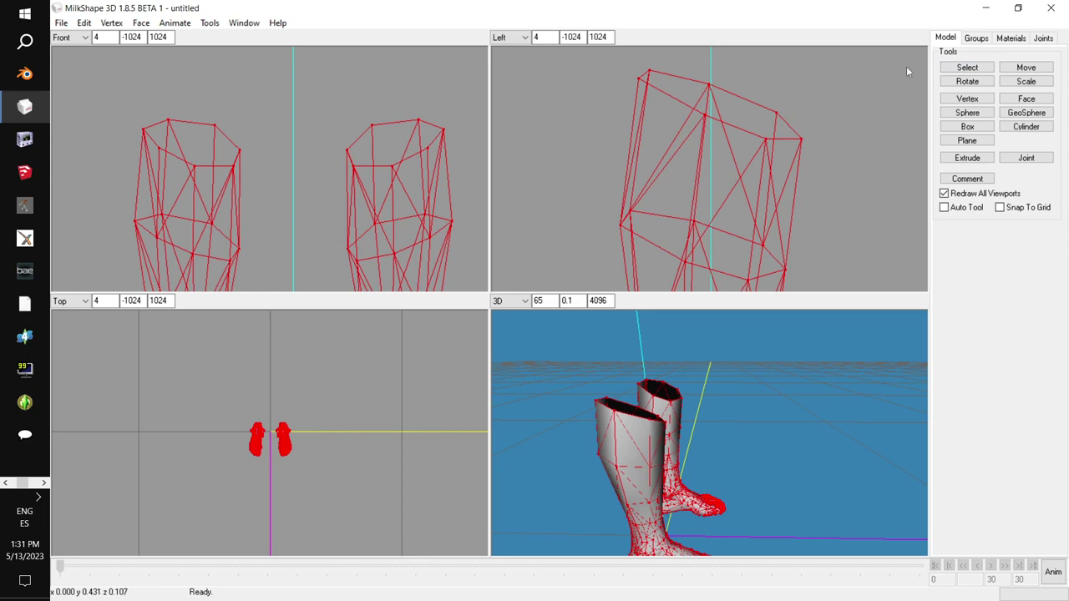
{"action": "left_click", "coordinate": [967, 66]}
{"action": "left_click_drag", "start_coordinate": [627, 66], "coordinate": [846, 191]}
{"action": "key", "text": "Delete"}
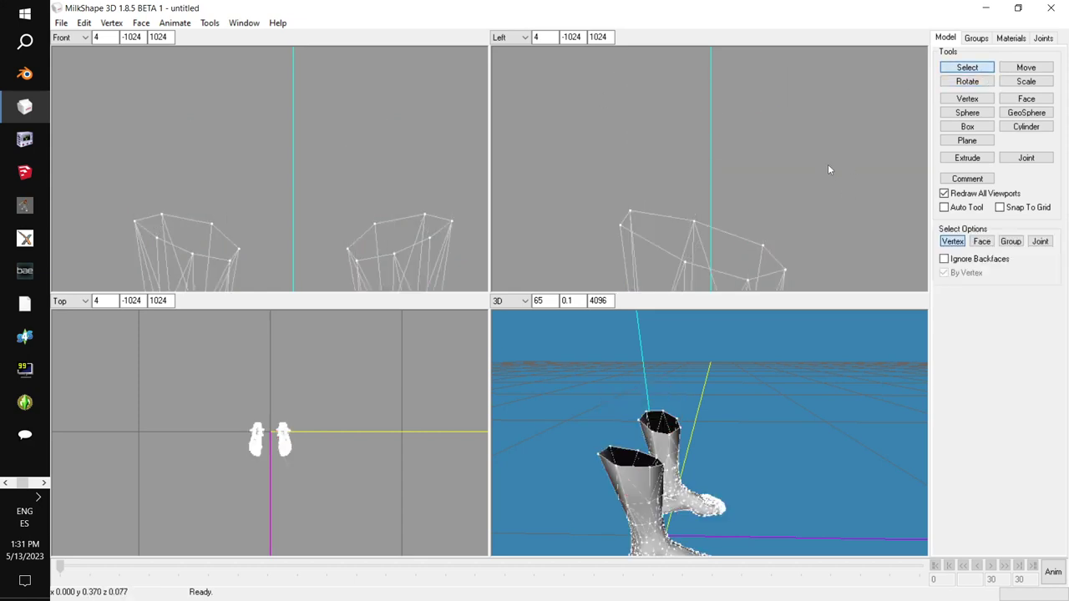
{"action": "left_click", "coordinate": [976, 37]}
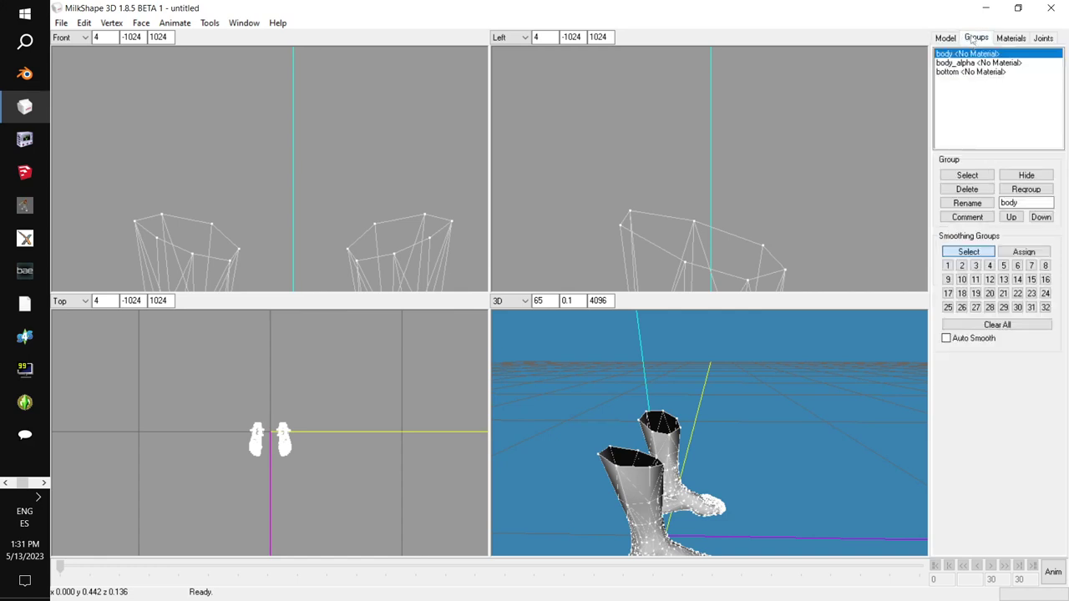
{"action": "left_click", "coordinate": [1030, 177]}
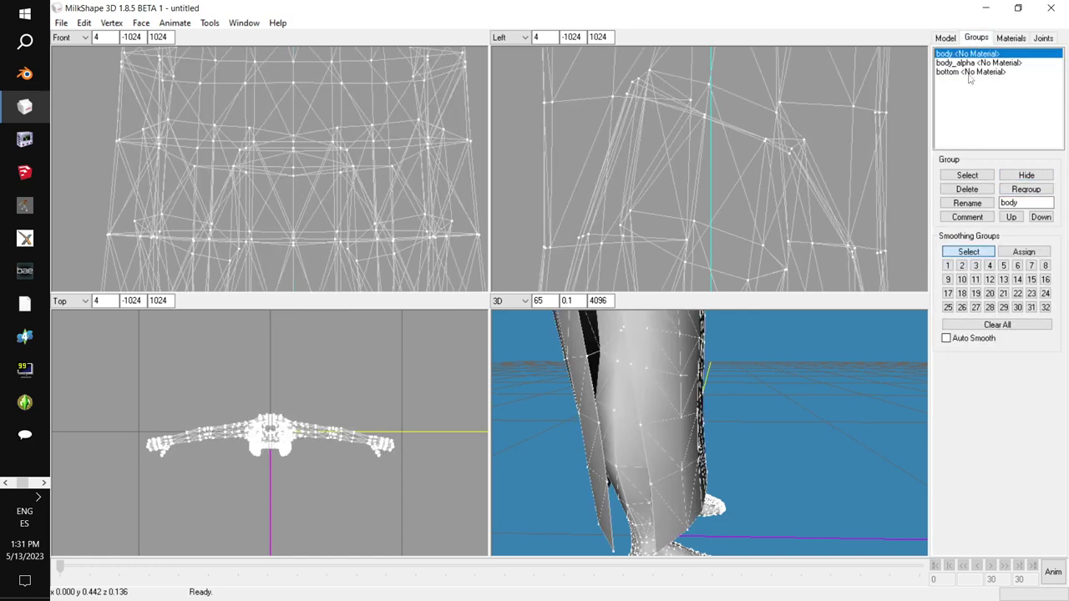
Step: Compare the bare calves' top edge with the dress's legs by toggling and selecting the bottom and body groups in the side and front views
{"action": "left_click", "coordinate": [970, 72]}
{"action": "left_click", "coordinate": [1026, 175]}
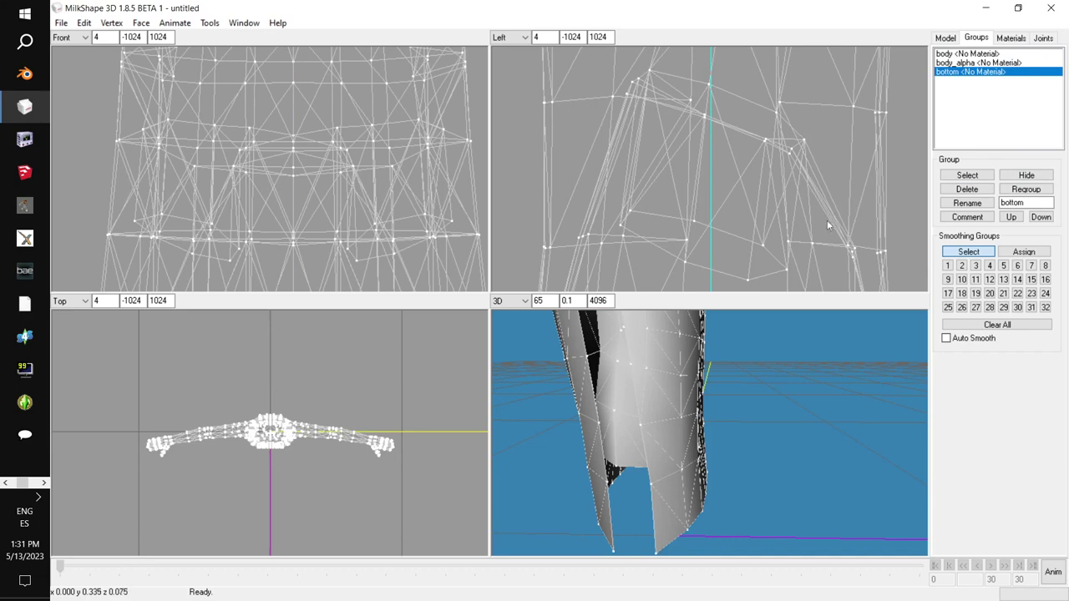
{"action": "right_click_drag", "start_coordinate": [835, 217], "coordinate": [763, 165]}
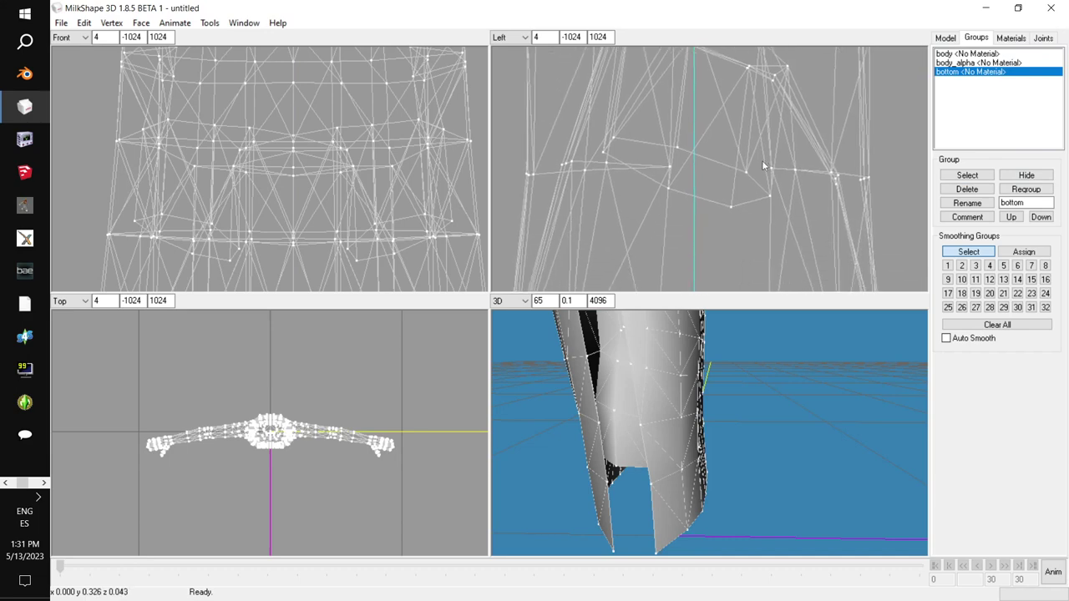
{"action": "left_click", "coordinate": [982, 177]}
{"action": "left_click", "coordinate": [982, 176]}
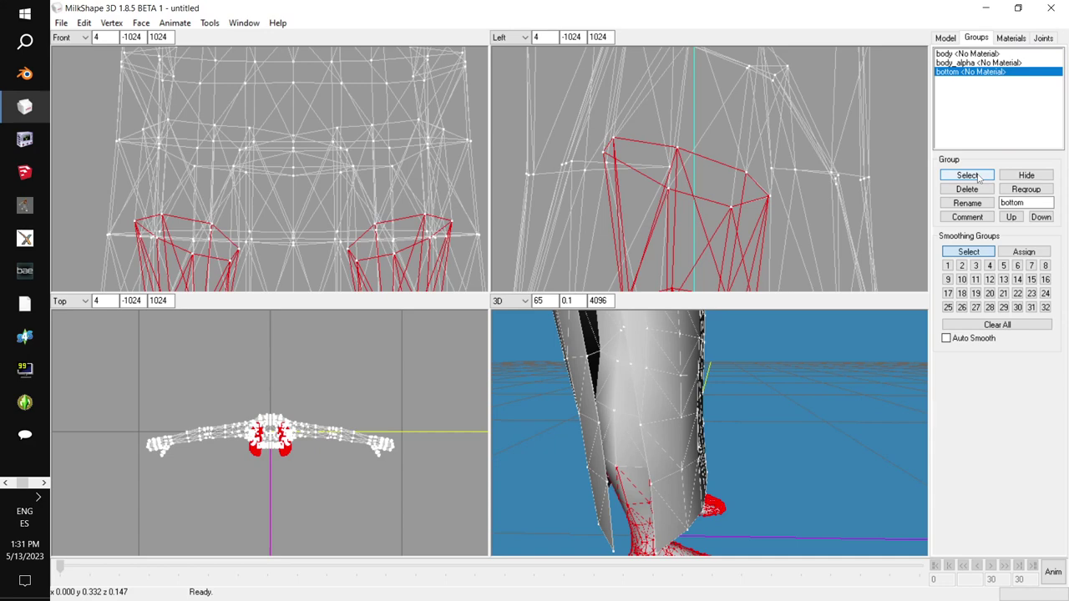
{"action": "left_click", "coordinate": [981, 176]}
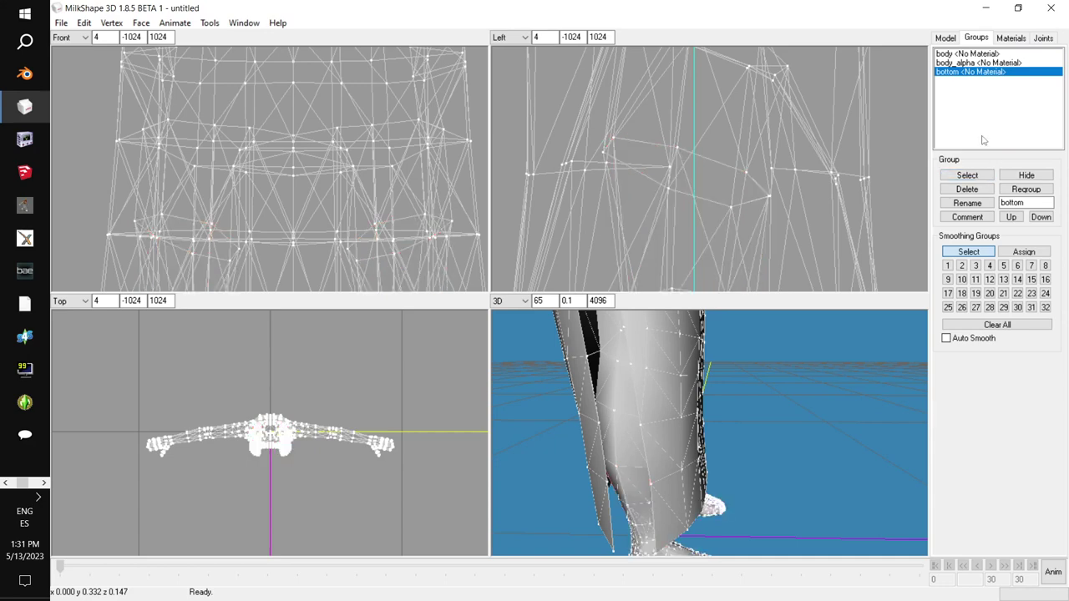
{"action": "left_click", "coordinate": [989, 54]}
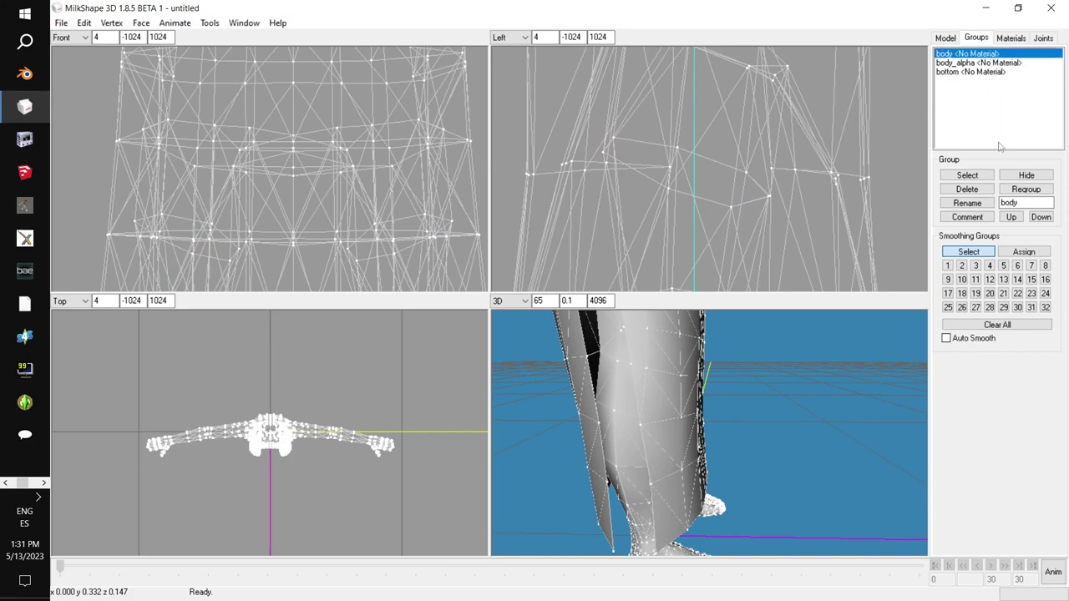
{"action": "left_click", "coordinate": [968, 175]}
{"action": "left_click", "coordinate": [969, 175]}
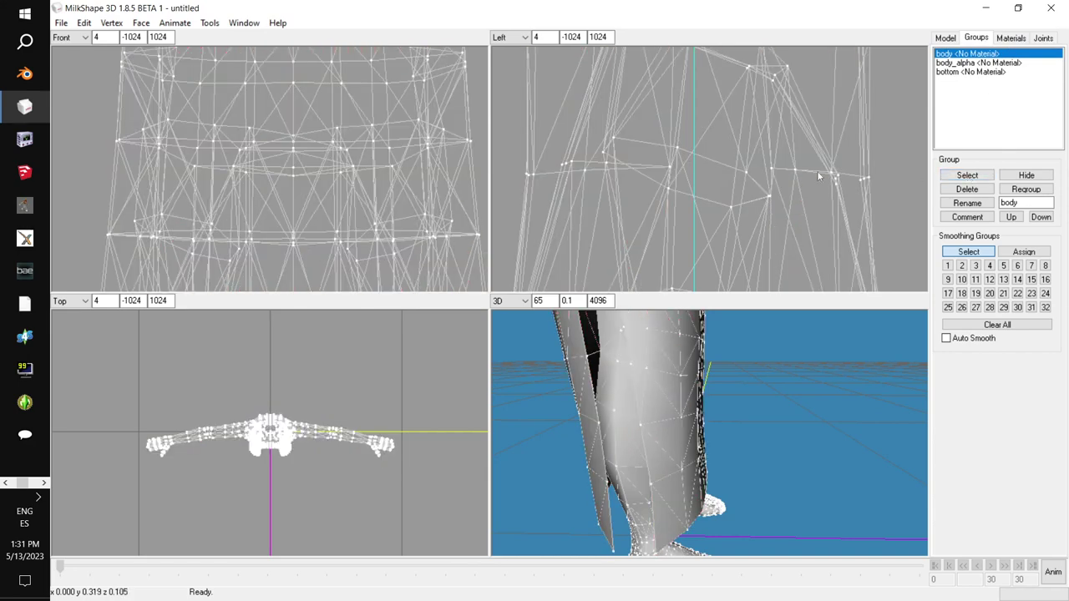
{"action": "right_click_drag", "start_coordinate": [248, 161], "coordinate": [301, 200]}
{"action": "scroll", "coordinate": [299, 196], "scroll_direction": "up", "scroll_amount": 5}
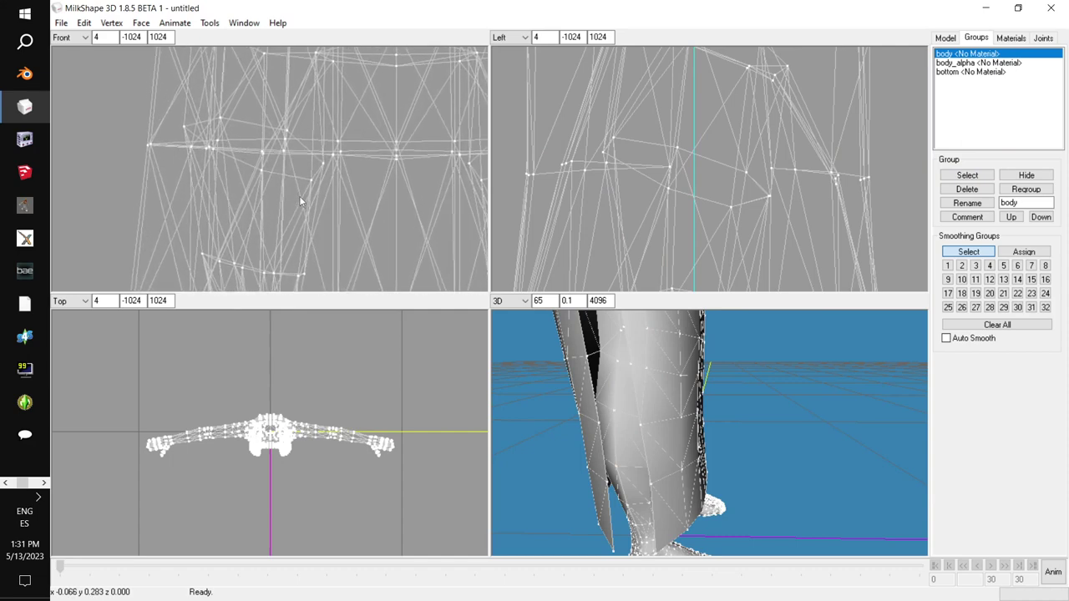
{"action": "scroll", "coordinate": [278, 222], "scroll_direction": "up", "scroll_amount": 5}
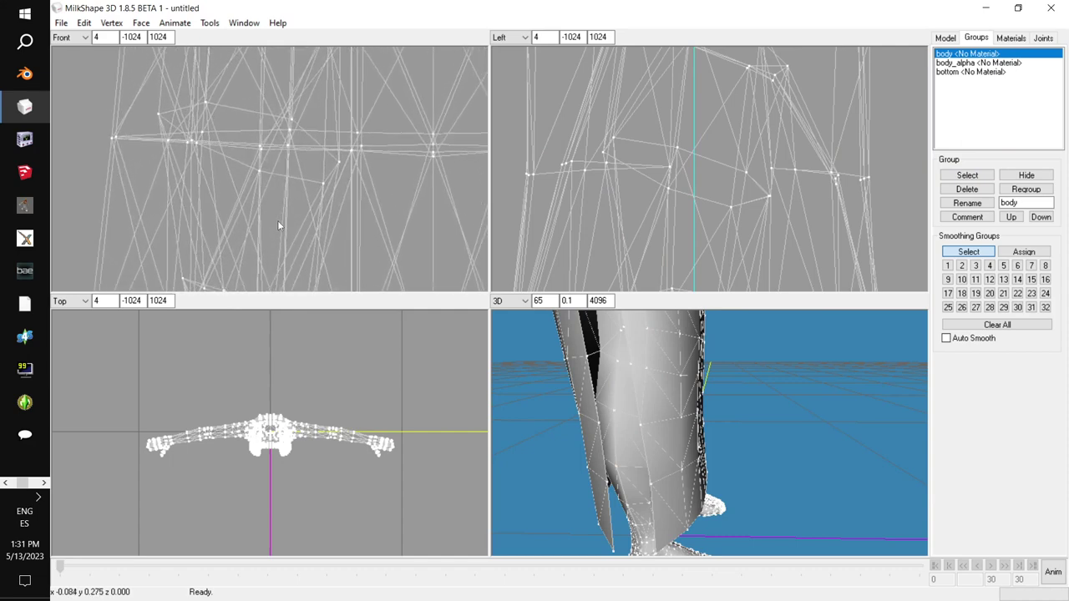
{"action": "scroll", "coordinate": [334, 221], "scroll_direction": "up", "scroll_amount": 6}
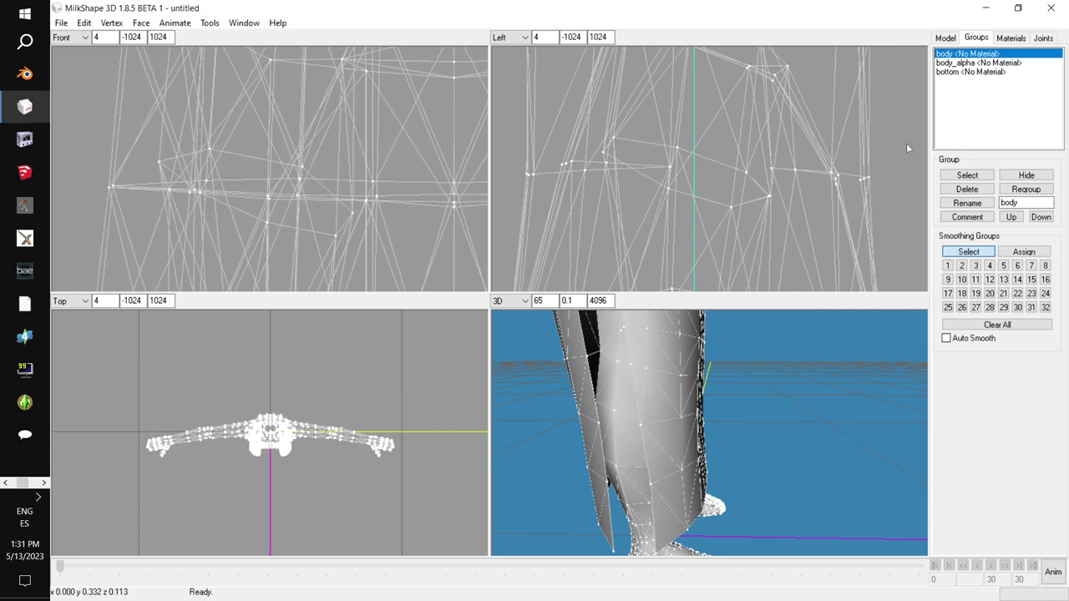
Step: Regroup the bottom and body groups into one group, clear the selection, and move the combined group above body_alpha in the group order
{"action": "left_click", "coordinate": [967, 72]}
{"action": "left_click", "coordinate": [962, 54]}
{"action": "left_click", "coordinate": [966, 72]}
{"action": "left_click", "coordinate": [967, 175]}
{"action": "left_click", "coordinate": [960, 55]}
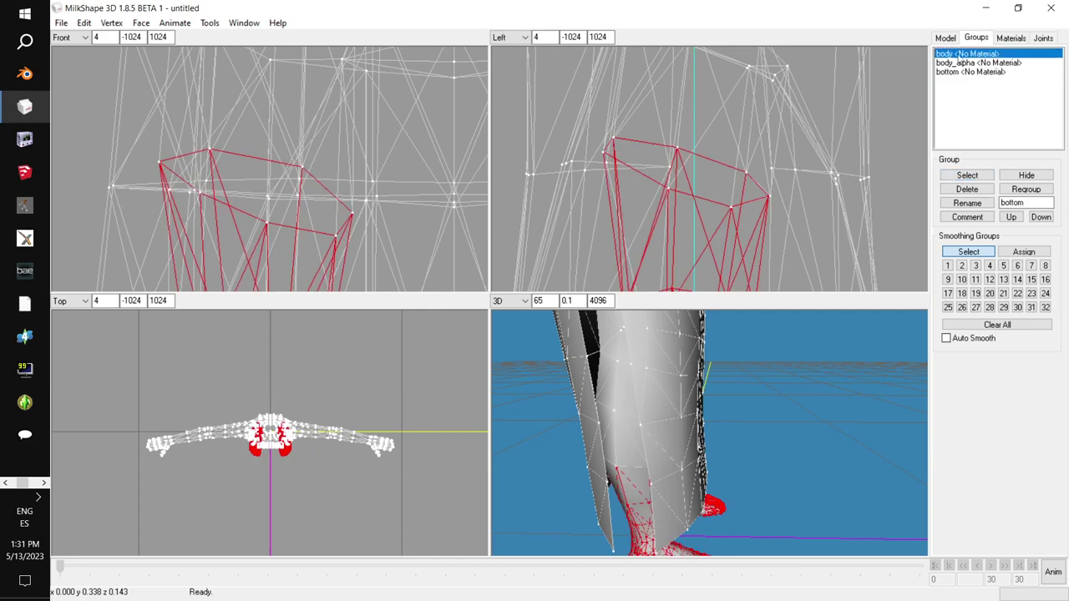
{"action": "left_click", "coordinate": [965, 176]}
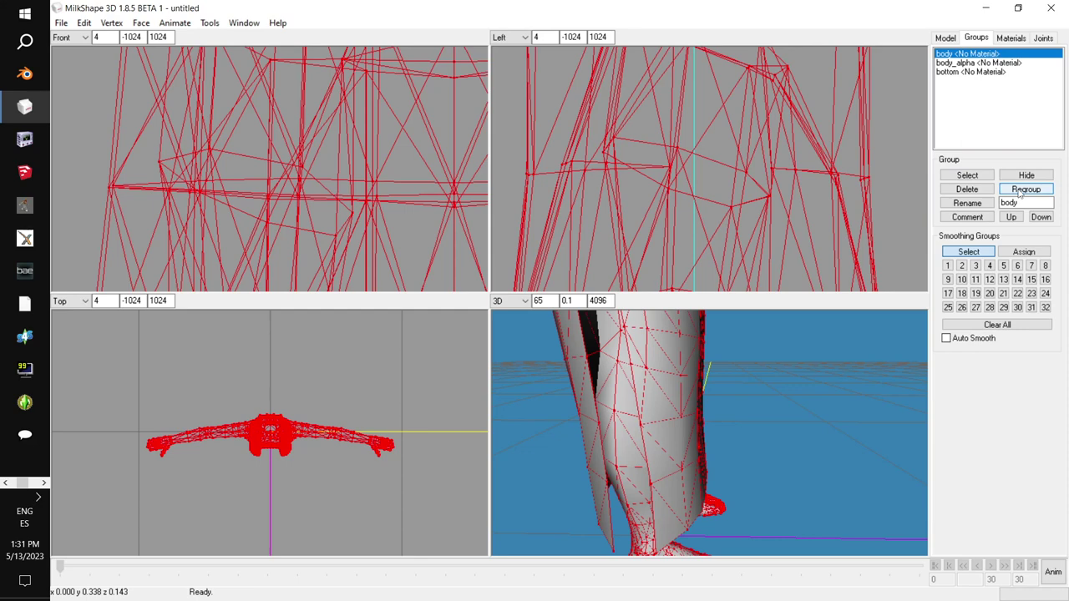
{"action": "left_click", "coordinate": [1019, 191]}
{"action": "right_click", "coordinate": [792, 364]}
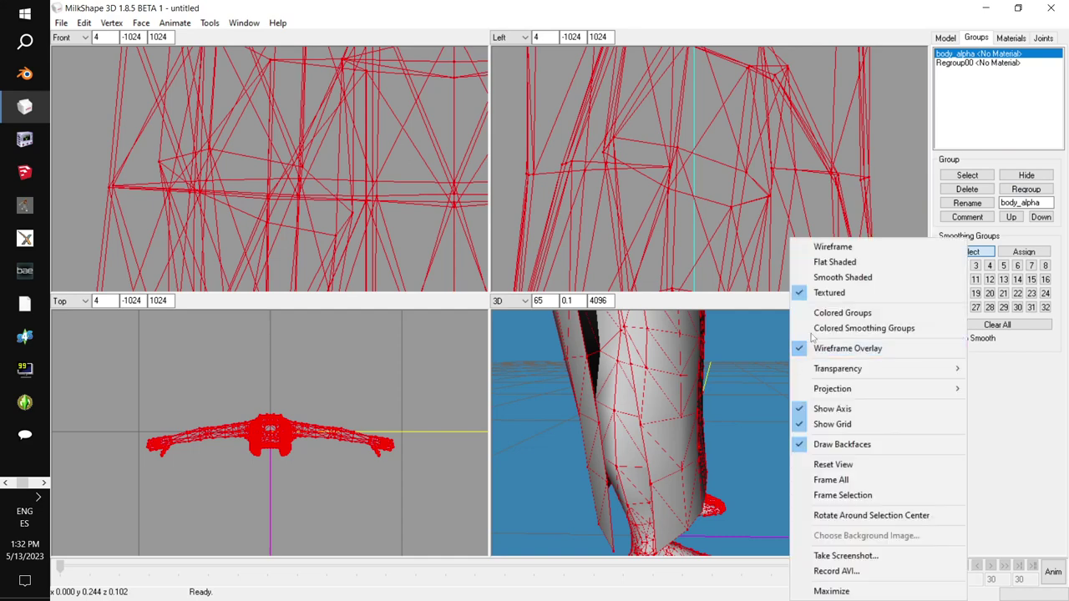
{"action": "left_click", "coordinate": [413, 160]}
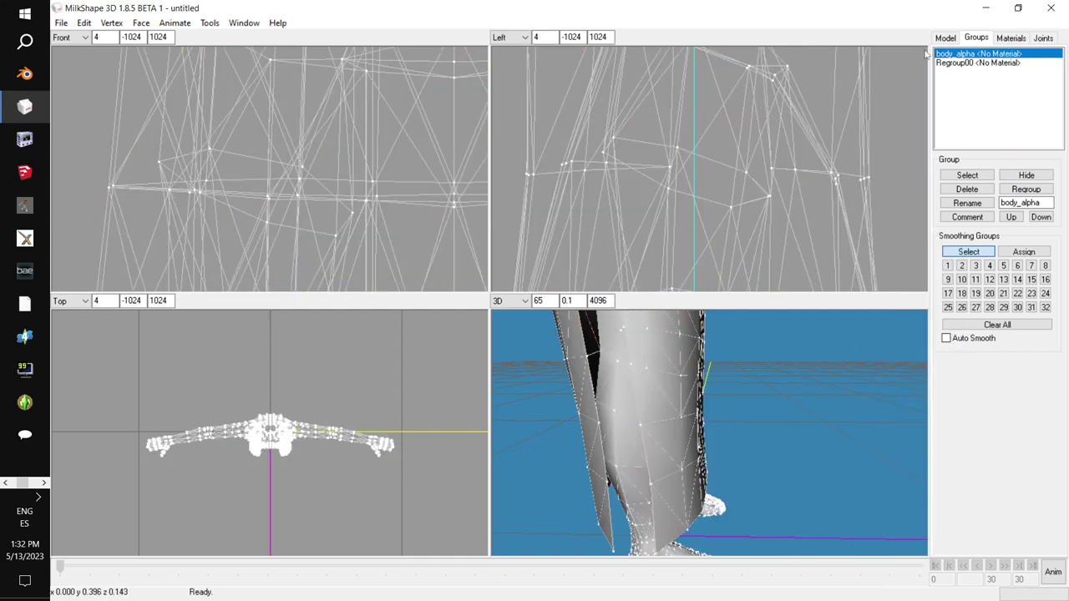
{"action": "left_click", "coordinate": [973, 63]}
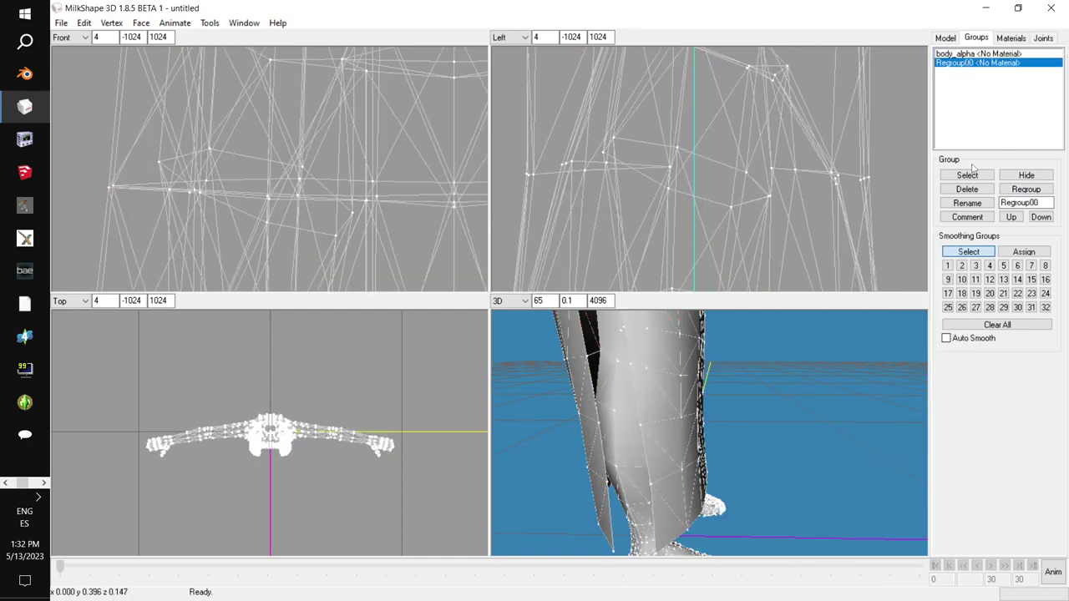
{"action": "left_click", "coordinate": [1011, 217]}
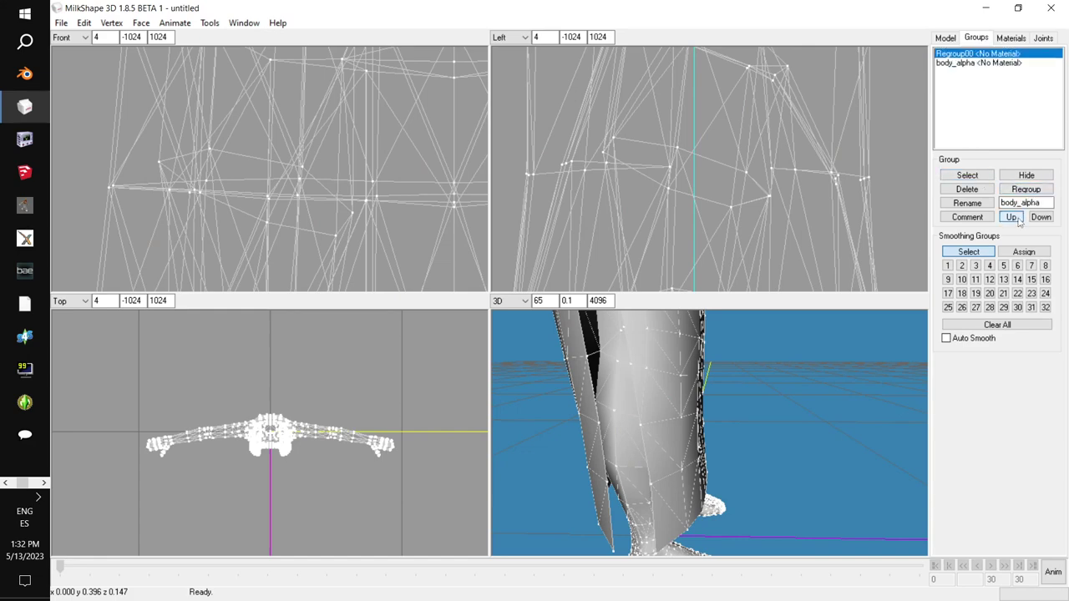
Step: Select the outermost seam vertex where one bare calf meets the dress's leg and apply Sims2 UniMesh Vertex Data Merge V4.09
{"action": "left_click", "coordinate": [945, 37]}
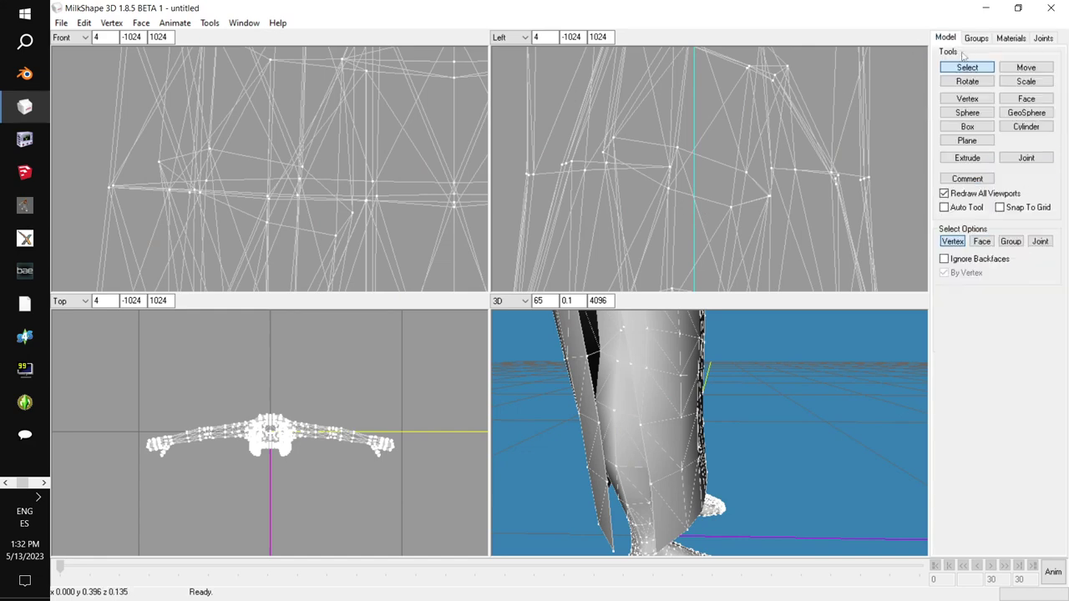
{"action": "left_click_drag", "start_coordinate": [171, 168], "coordinate": [172, 169]}
{"action": "mouse_move", "coordinate": [710, 395]}
{"action": "left_mouse_down"}
{"action": "mouse_move", "coordinate": [730, 380]}
{"action": "mouse_move", "coordinate": [704, 385]}
{"action": "left_mouse_up"}
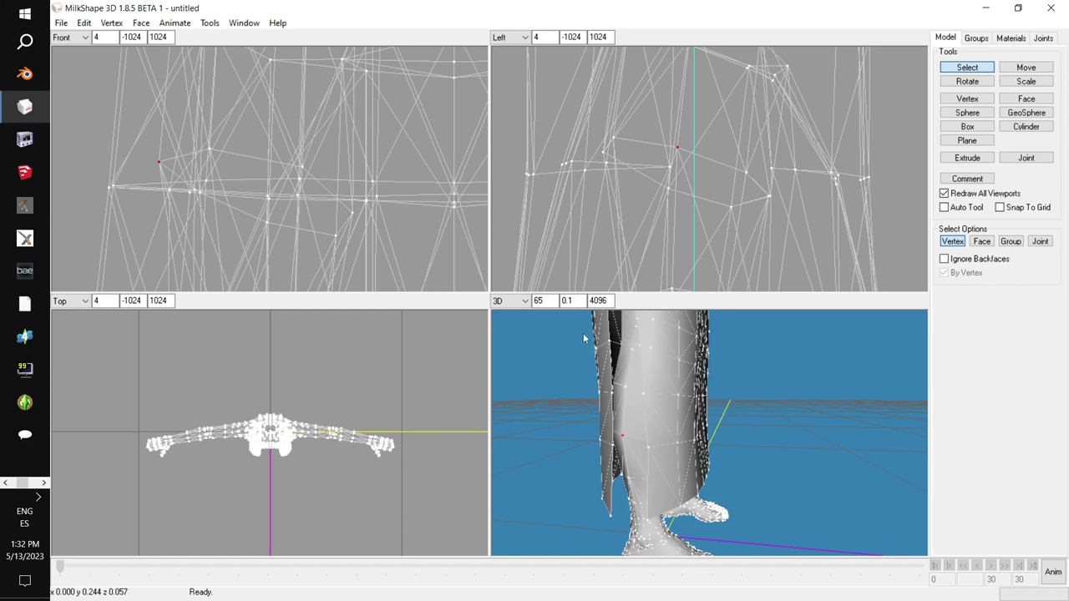
{"action": "left_click", "coordinate": [152, 155]}
{"action": "left_click_drag", "start_coordinate": [167, 176], "coordinate": [170, 177]}
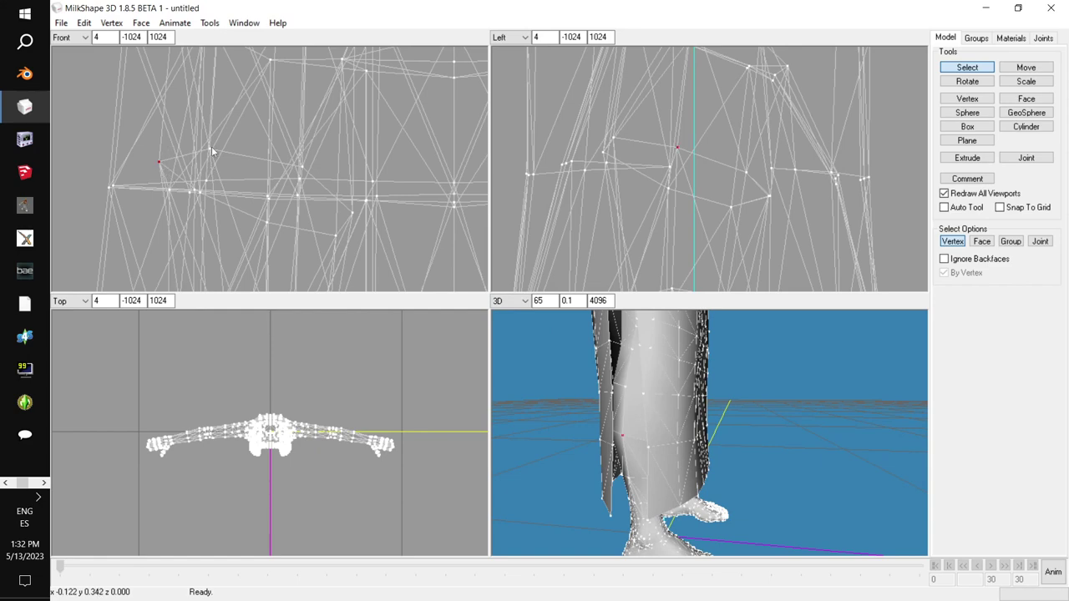
{"action": "left_click_drag", "start_coordinate": [547, 345], "coordinate": [628, 417]}
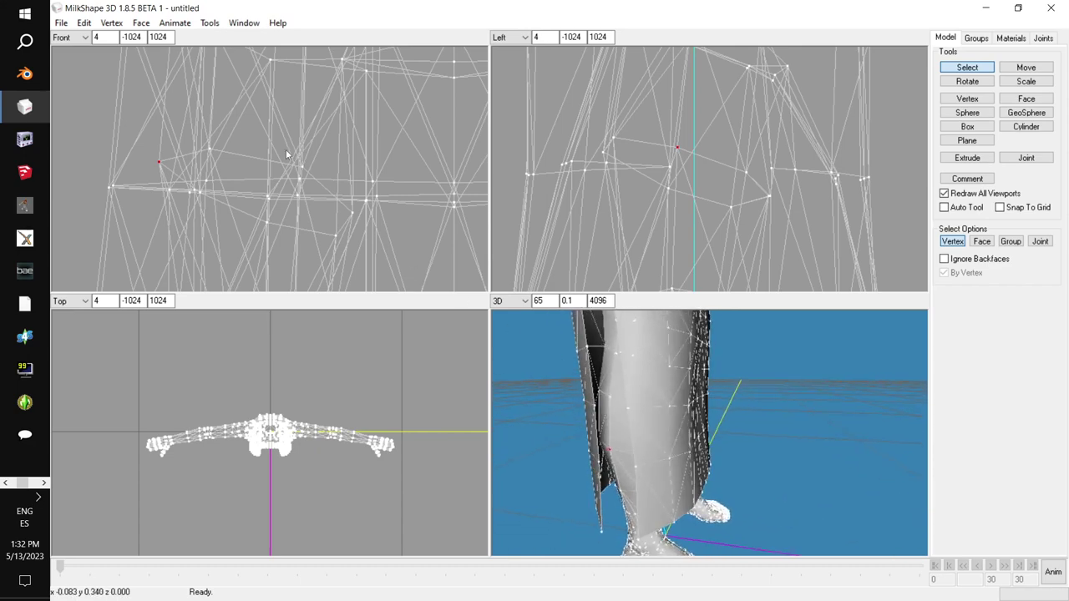
{"action": "left_click", "coordinate": [111, 23]}
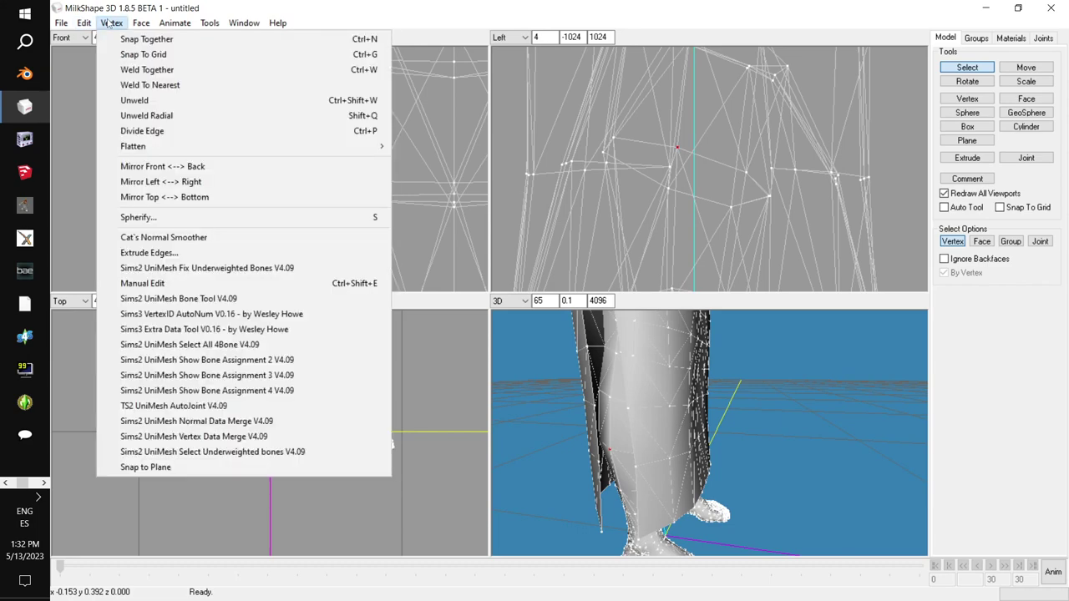
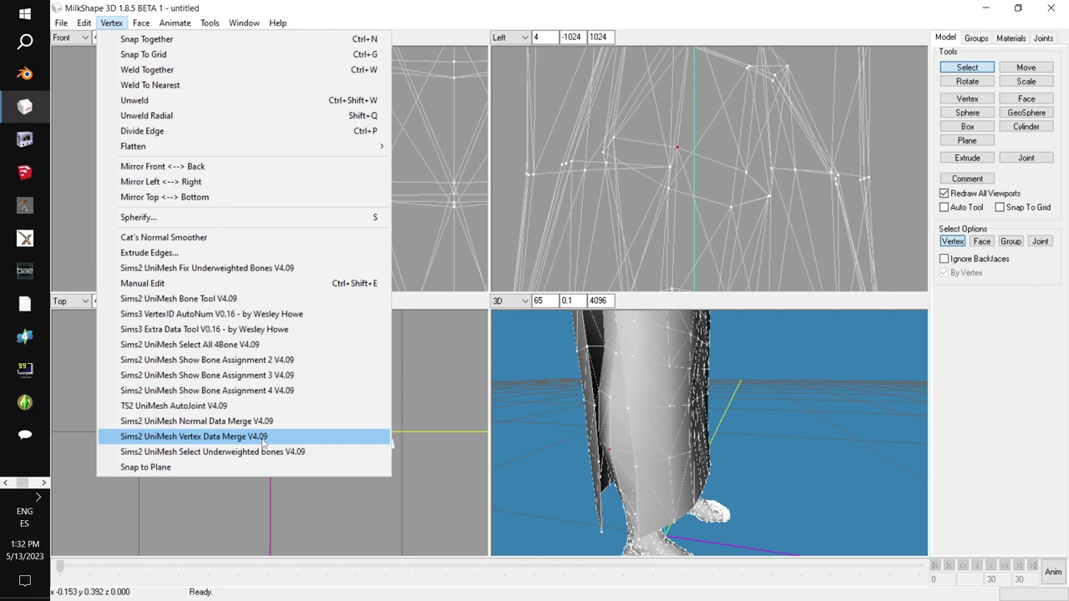
{"action": "left_click", "coordinate": [262, 440]}
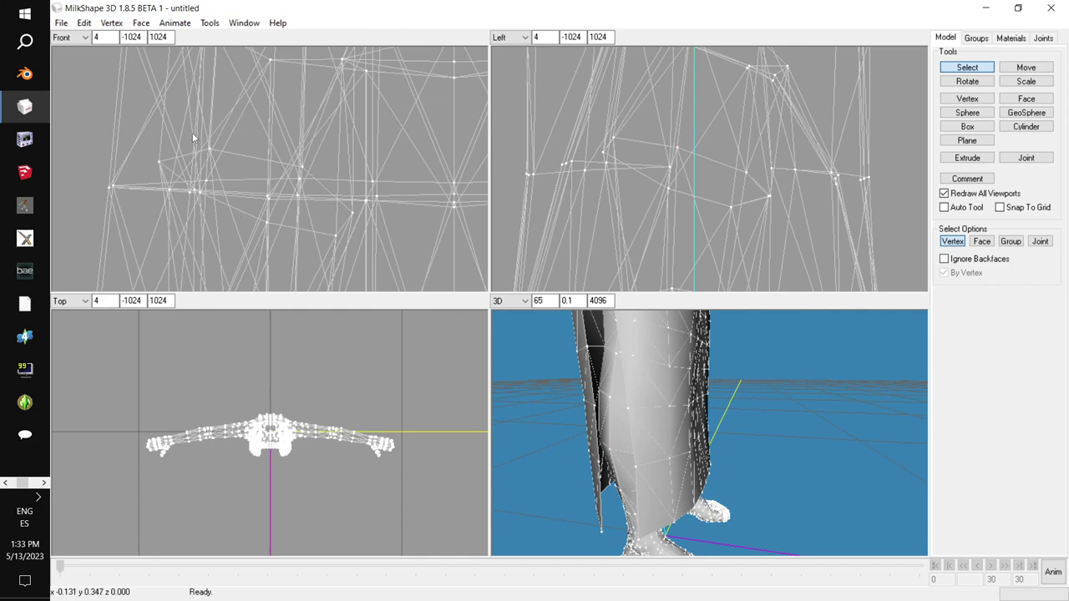
Step: Apply Sims2 UniMesh Vertex Data Merge V4.09 to the outer back seam vertex of the same calf
{"action": "left_click_drag", "start_coordinate": [222, 159], "coordinate": [223, 159]}
{"action": "left_click", "coordinate": [112, 22]}
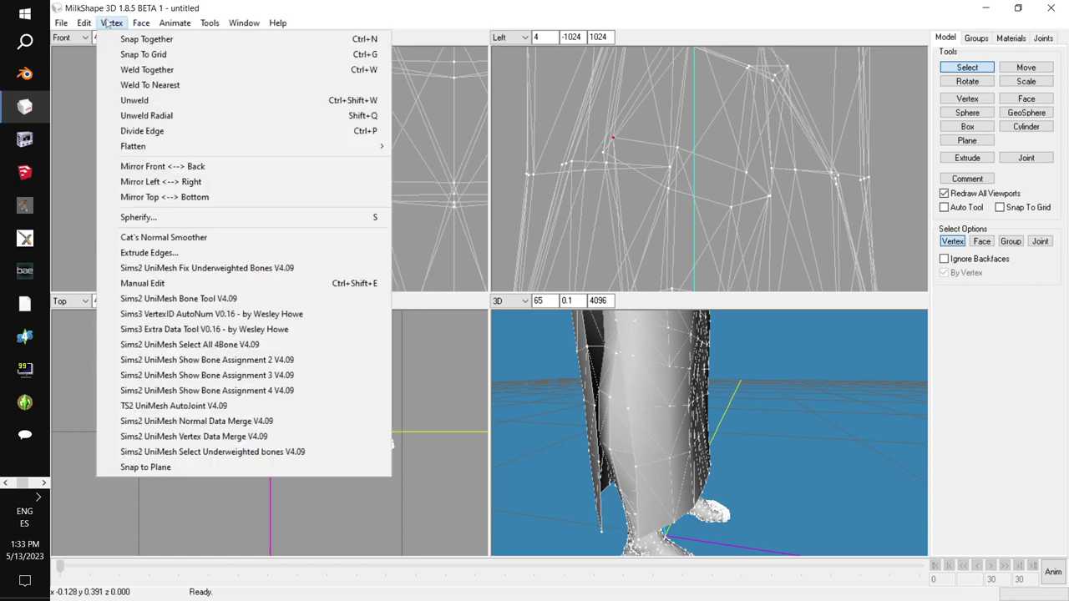
{"action": "left_click", "coordinate": [270, 436]}
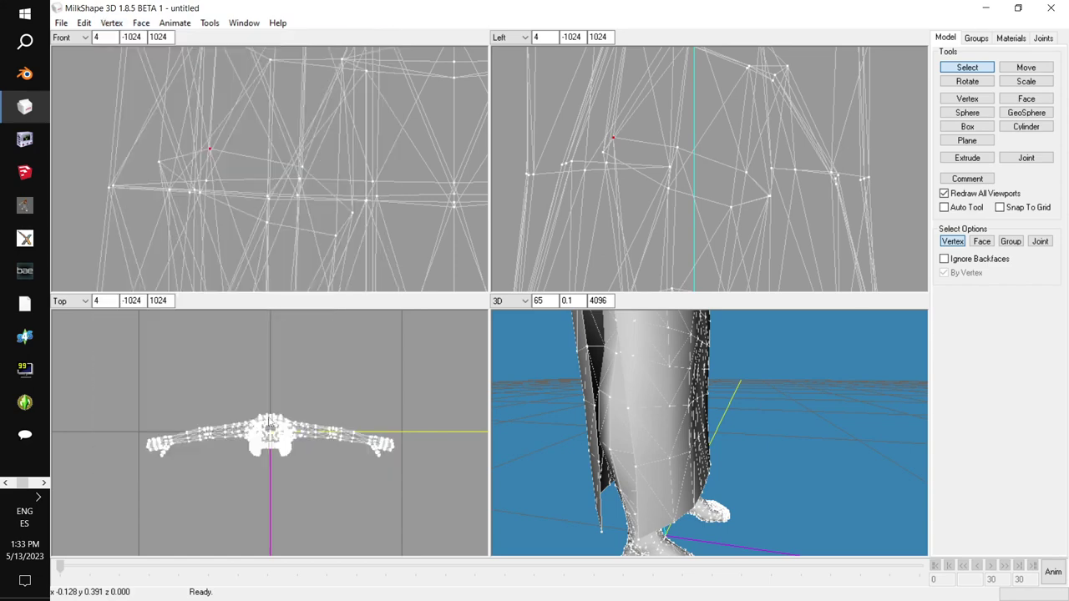
Step: Isolate the outer front seam vertex from its overlapping neighbour and apply Sims2 UniMesh Vertex Data Merge V4.09 to it
{"action": "left_click", "coordinate": [257, 240]}
{"action": "left_click_drag", "start_coordinate": [190, 183], "coordinate": [197, 194]}
{"action": "left_click", "coordinate": [191, 193]}
{"action": "left_click_drag", "start_coordinate": [203, 196], "coordinate": [204, 198]}
{"action": "left_click_drag", "start_coordinate": [667, 415], "coordinate": [626, 415]}
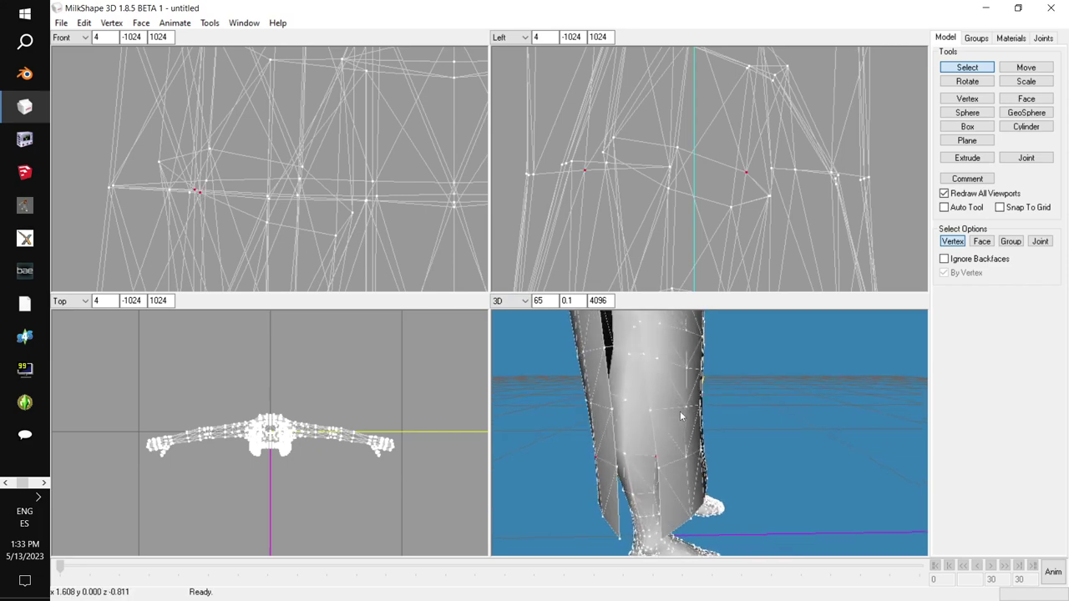
{"action": "left_click_drag", "start_coordinate": [192, 186], "coordinate": [201, 199]}
{"action": "left_click_drag", "start_coordinate": [205, 198], "coordinate": [205, 199]}
{"action": "left_click_drag", "start_coordinate": [567, 158], "coordinate": [588, 192]}
{"action": "left_click", "coordinate": [111, 22]}
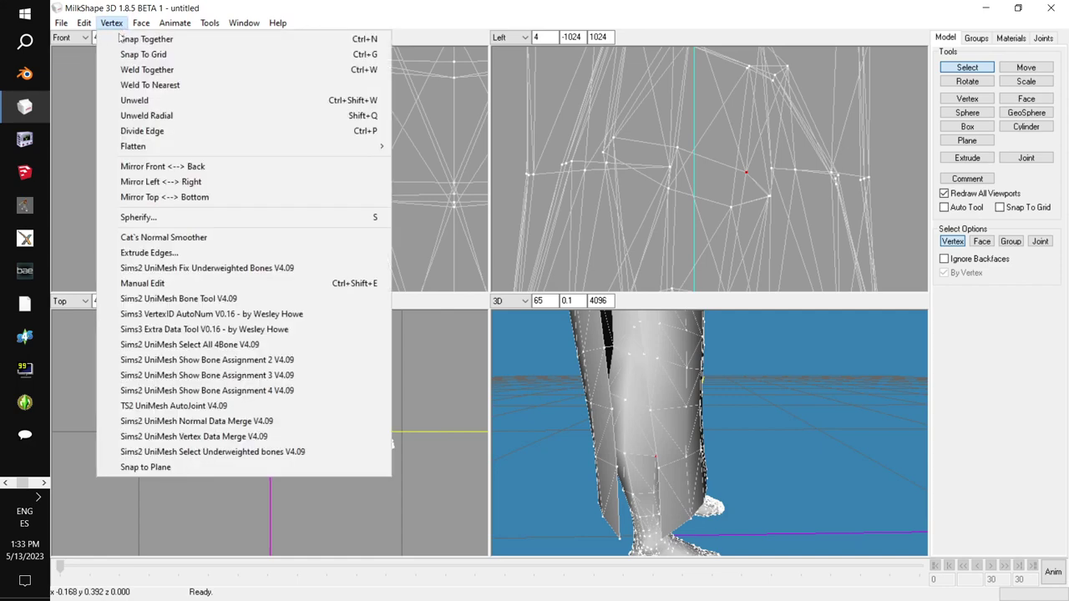
{"action": "left_click", "coordinate": [230, 440]}
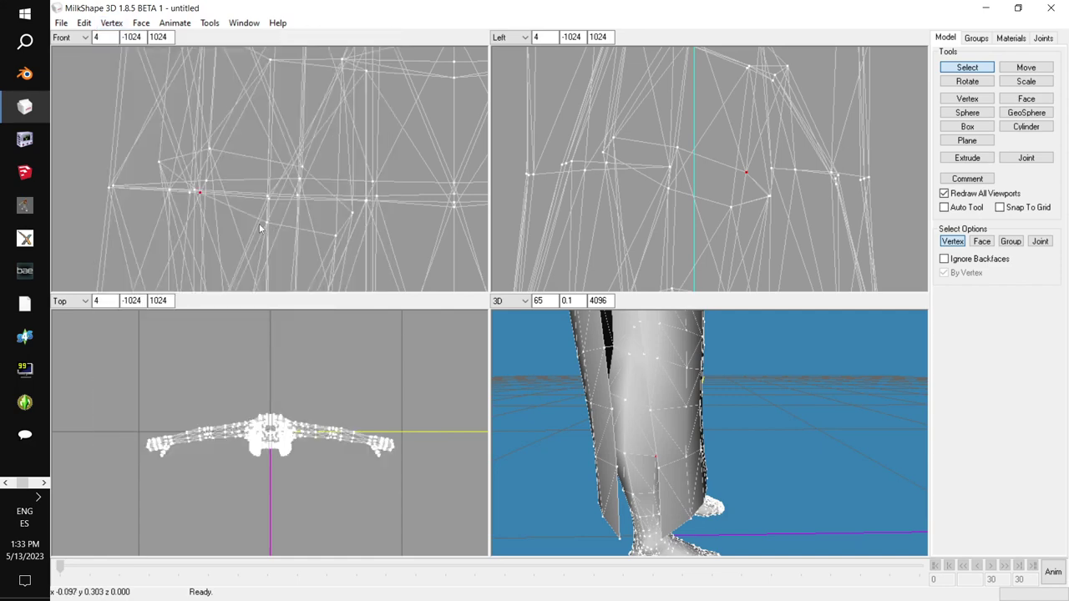
Step: Run Sims2 UniMesh Vertex Data Merge V4.09 on each of the two remaining front seam vertices of that calf
{"action": "left_click", "coordinate": [111, 22]}
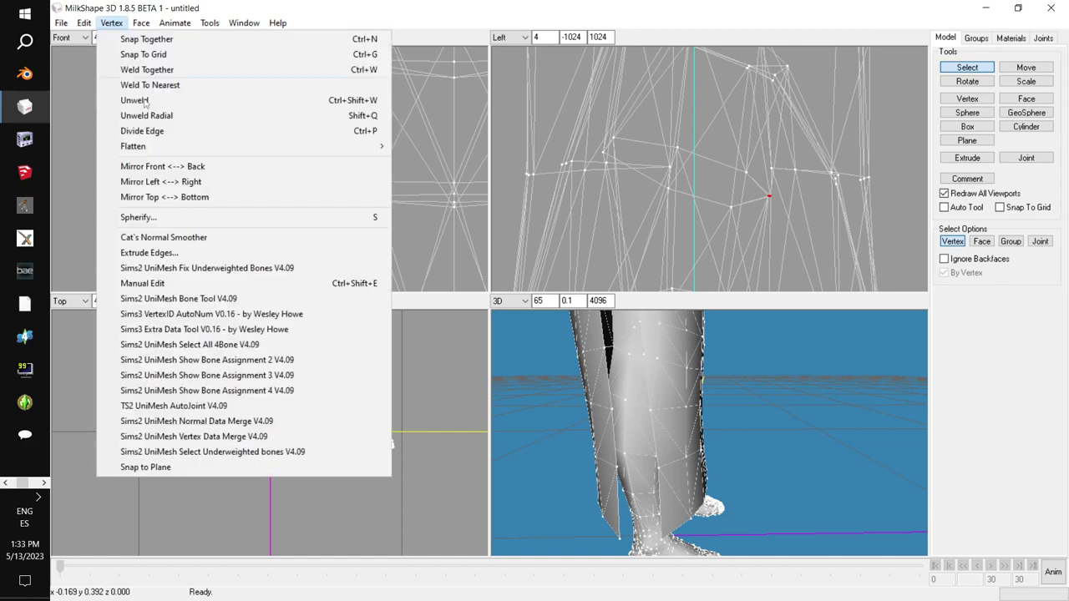
{"action": "left_click", "coordinate": [234, 437]}
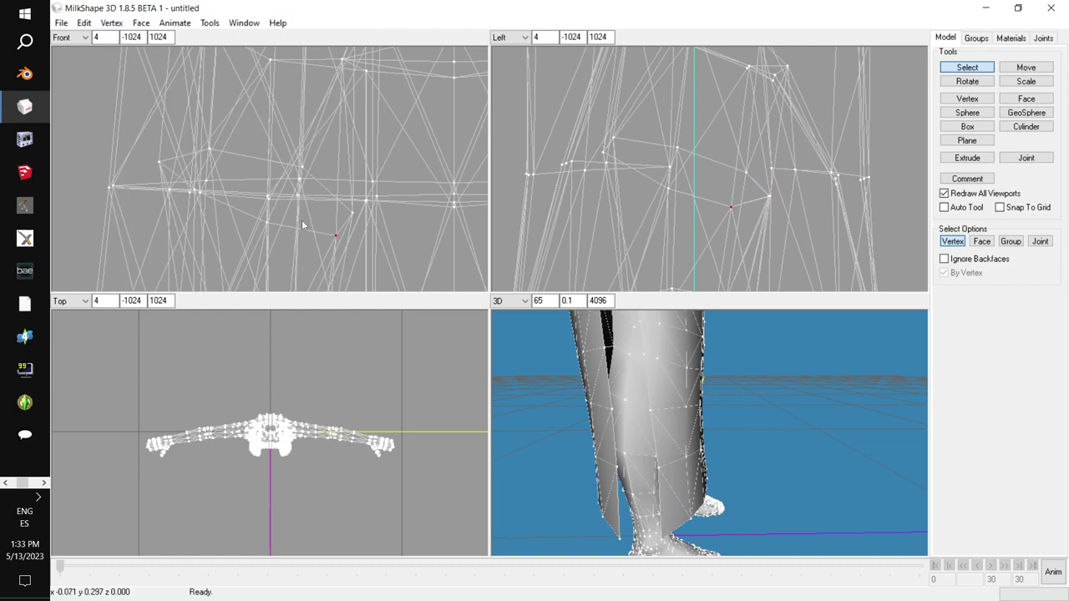
{"action": "left_click", "coordinate": [111, 22]}
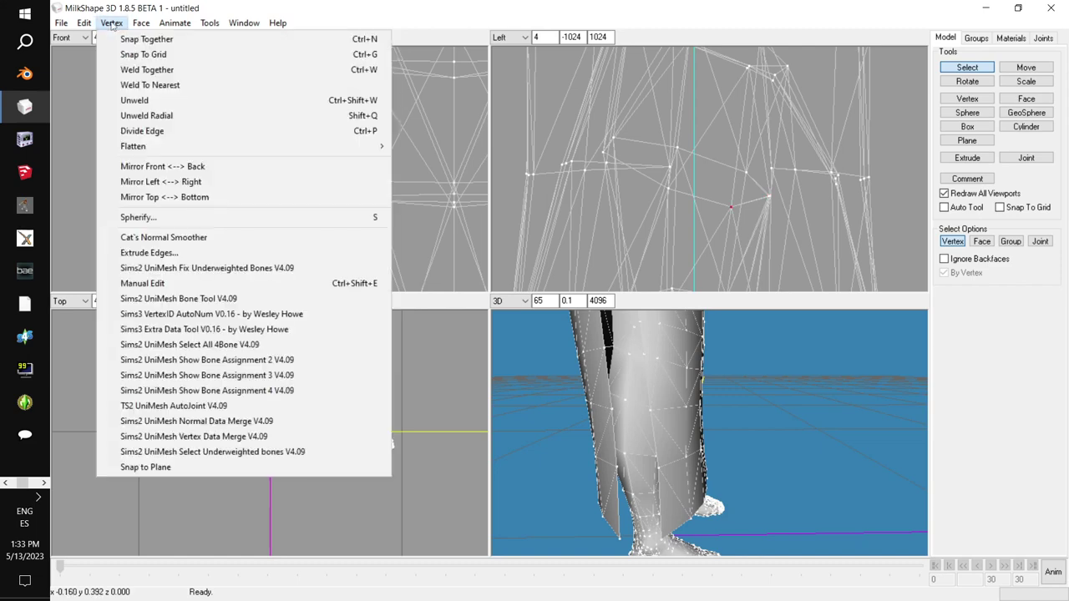
{"action": "left_click", "coordinate": [265, 437]}
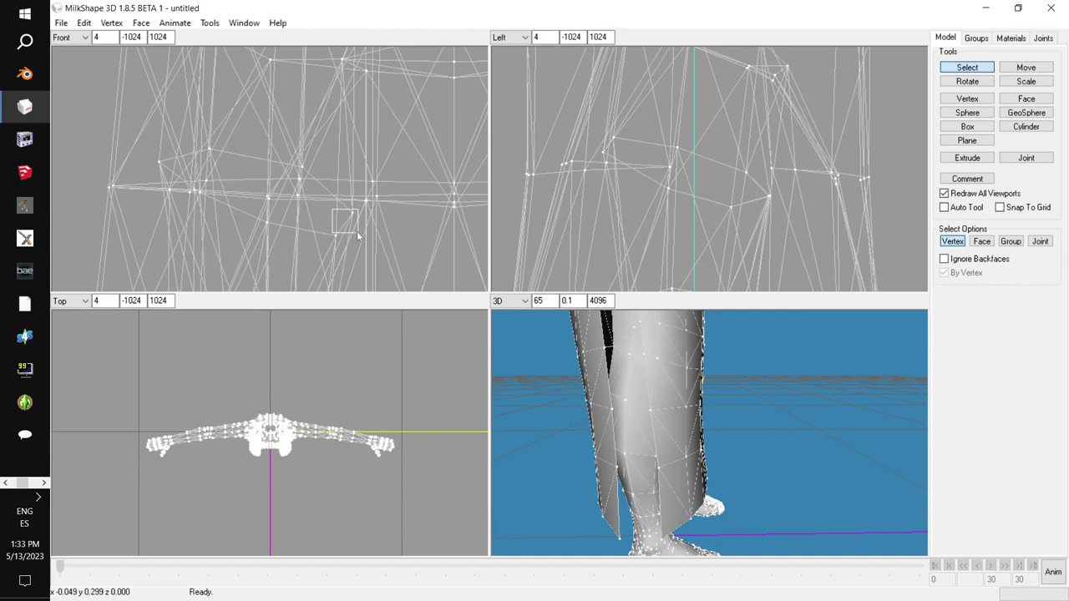
Step: Merge the vertex data at the innermost and inner back seam vertices of the calf with Sims2 UniMesh Vertex Data Merge V4.09
{"action": "left_click", "coordinate": [111, 23]}
{"action": "left_click_drag", "start_coordinate": [290, 152], "coordinate": [314, 177]}
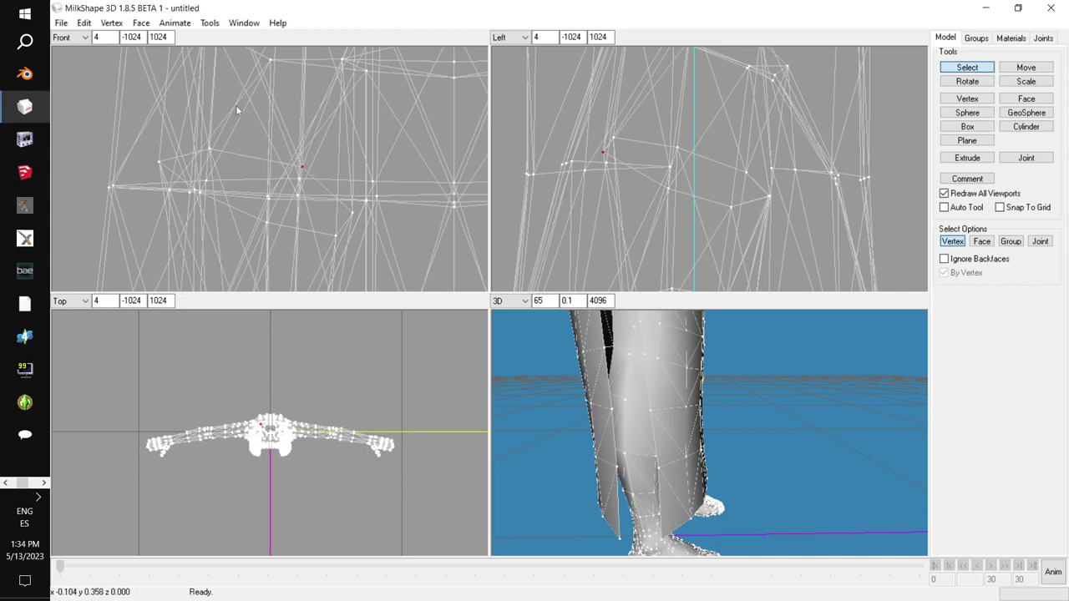
{"action": "left_click", "coordinate": [111, 23]}
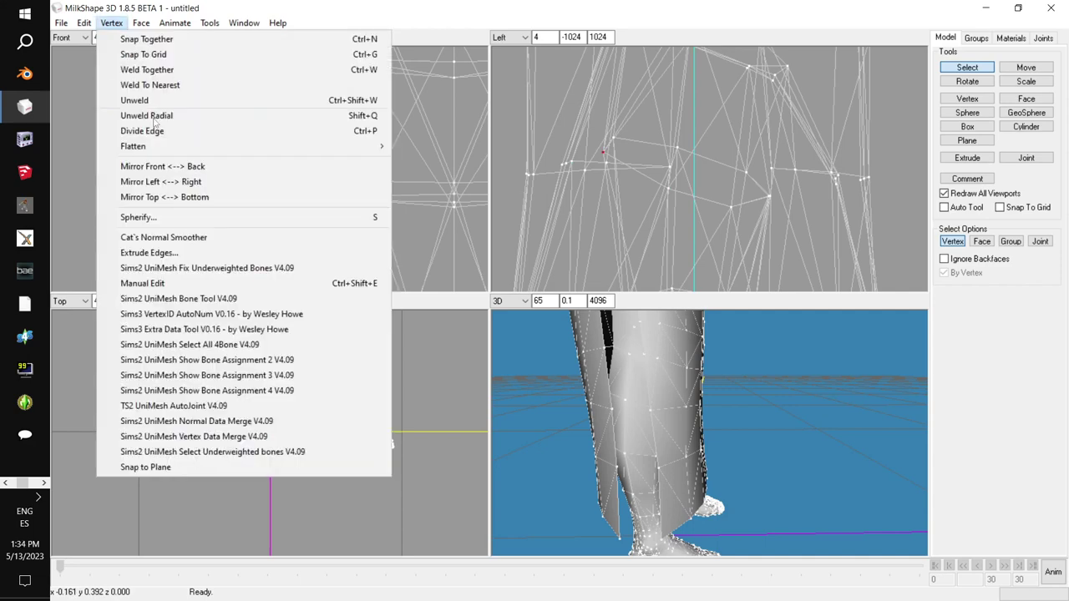
{"action": "left_click", "coordinate": [246, 439]}
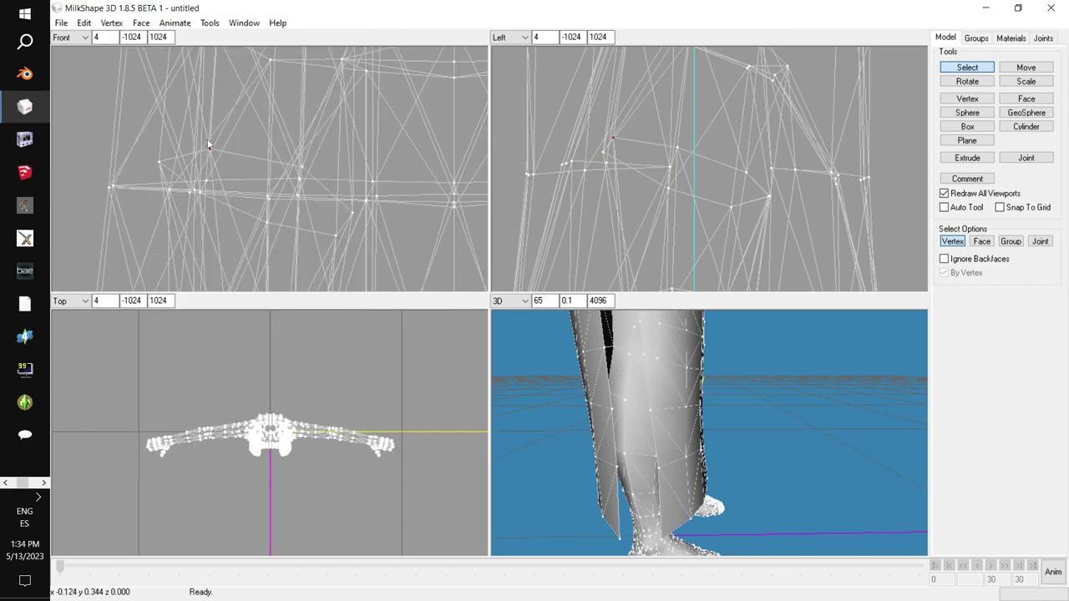
Step: Repeat Sims2 UniMesh Vertex Data Merge V4.09 on the calf's outer back seam vertex and bring the other leg's seam into view
{"action": "left_click", "coordinate": [111, 22]}
{"action": "left_click", "coordinate": [111, 23]}
{"action": "left_click", "coordinate": [111, 22]}
{"action": "left_click", "coordinate": [231, 442]}
{"action": "right_click_drag", "start_coordinate": [368, 243], "coordinate": [170, 235]}
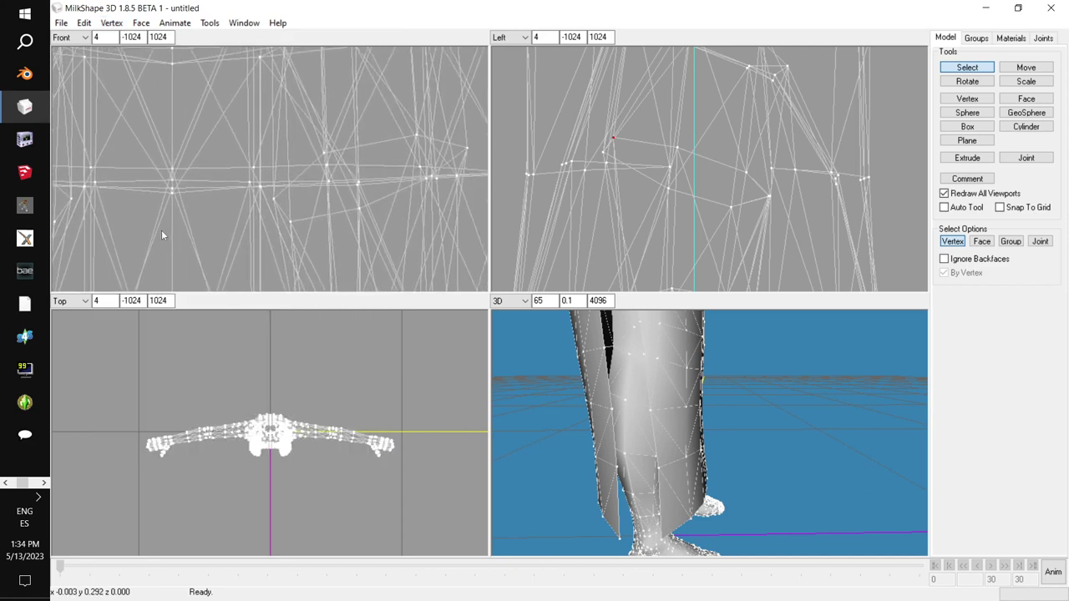
Step: Run Sims2 UniMesh Vertex Data Merge V4.09 on each of the two innermost lower seam vertices of the other calf
{"action": "left_click", "coordinate": [257, 202]}
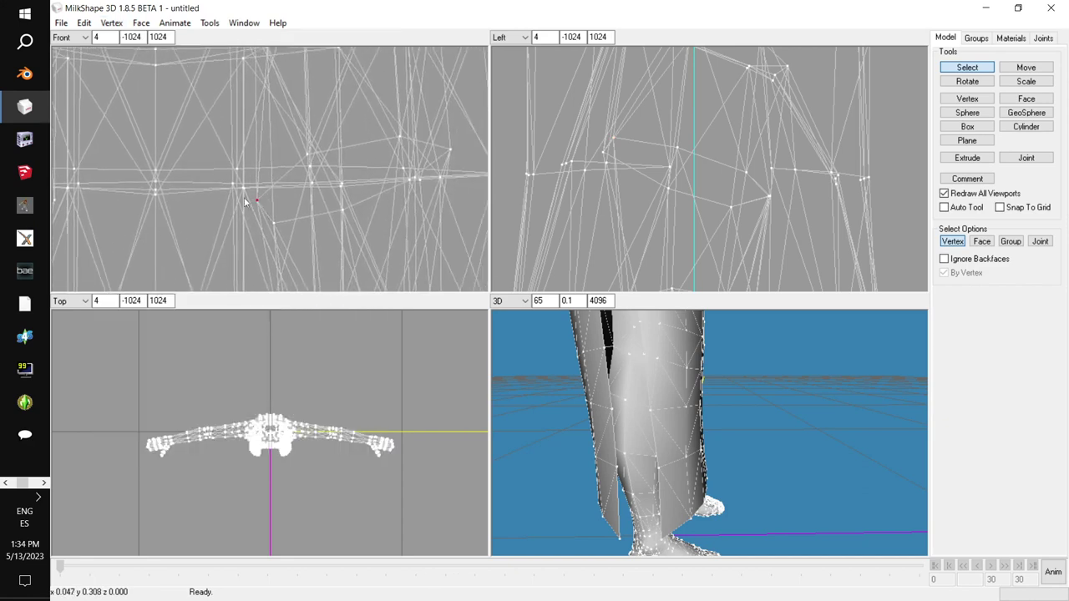
{"action": "left_click", "coordinate": [111, 23]}
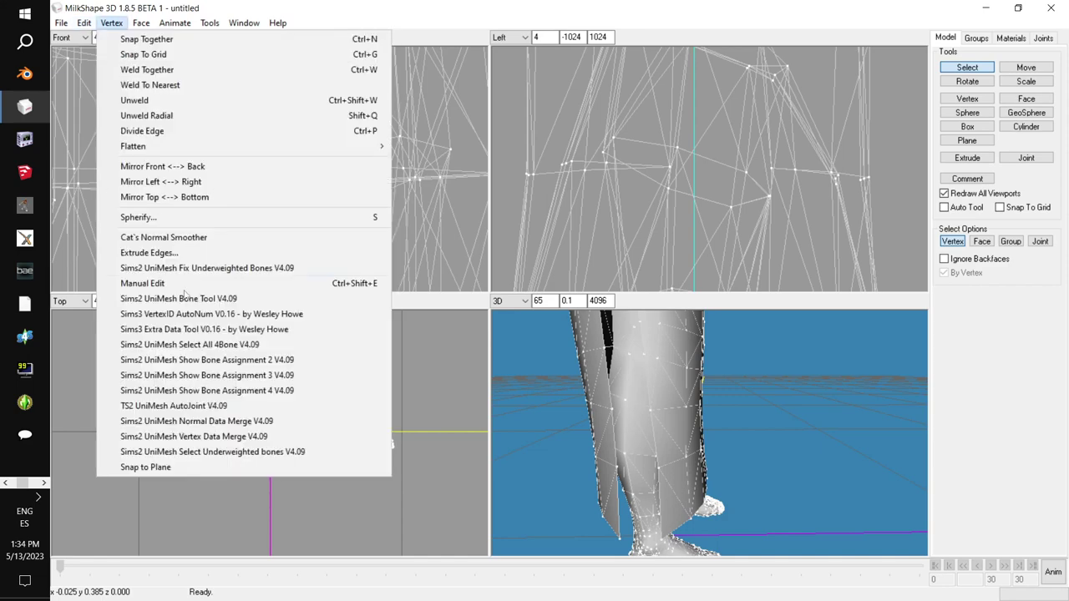
{"action": "left_click", "coordinate": [237, 437]}
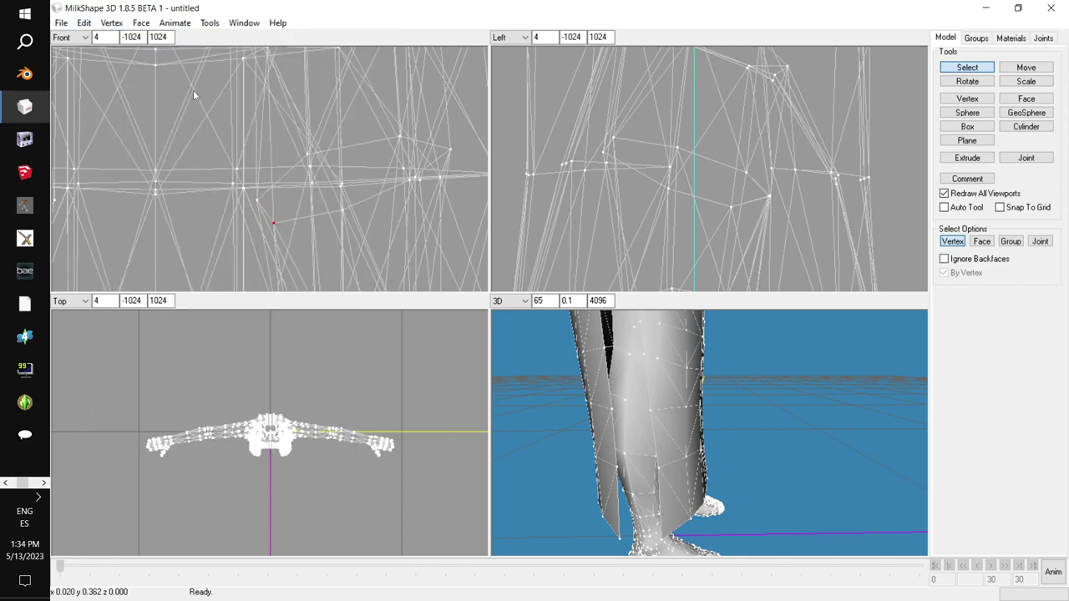
{"action": "left_click", "coordinate": [111, 23]}
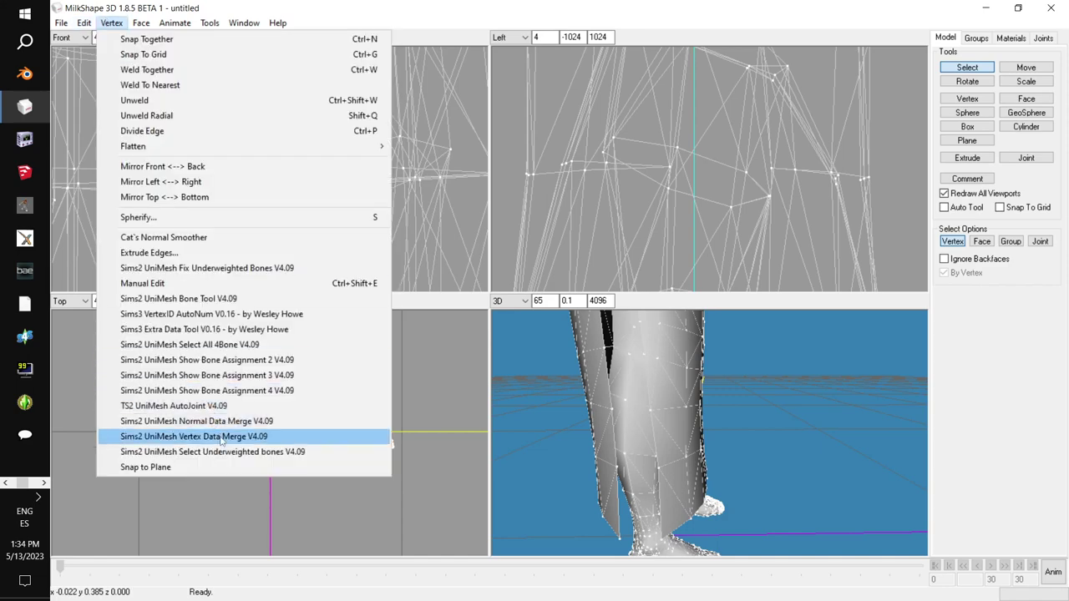
{"action": "left_click", "coordinate": [208, 436]}
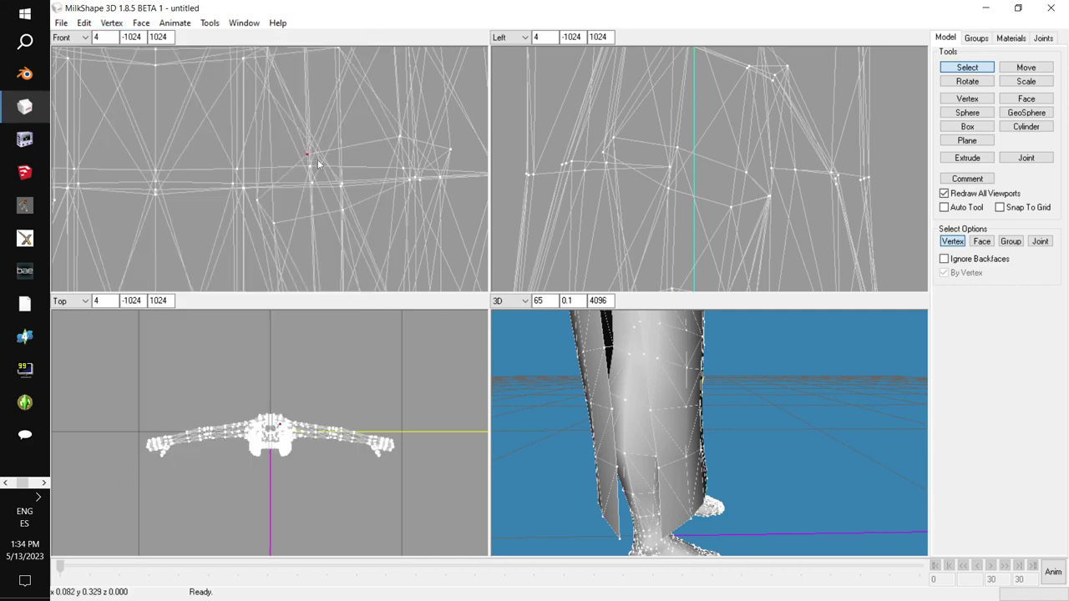
Step: Merge the vertex data at that calf's inner upper and middle lower seam vertices with Sims2 UniMesh Vertex Data Merge V4.09
{"action": "left_click", "coordinate": [111, 23]}
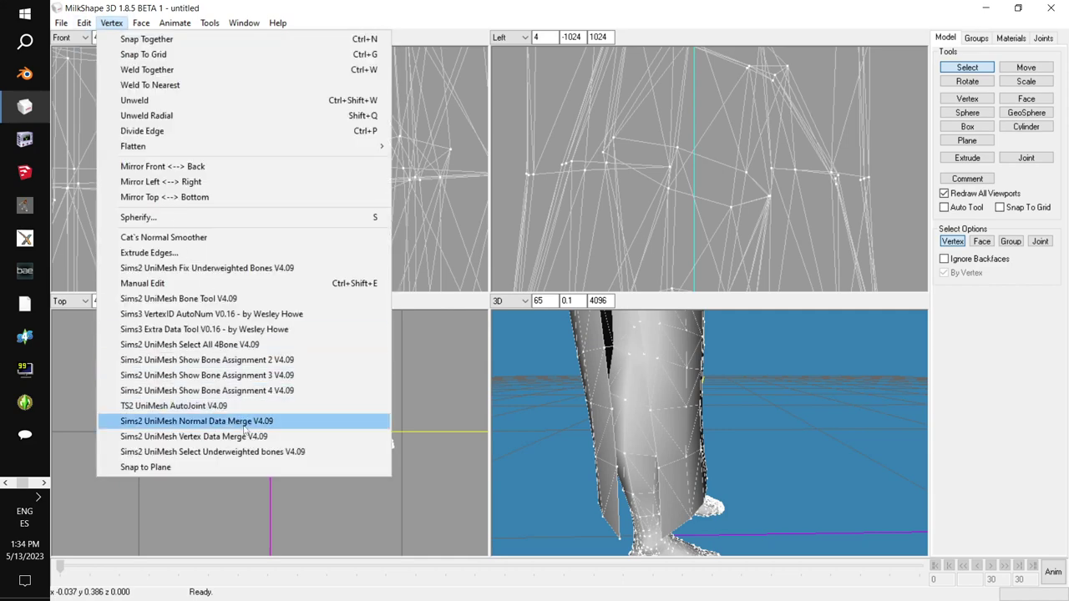
{"action": "left_click", "coordinate": [209, 436]}
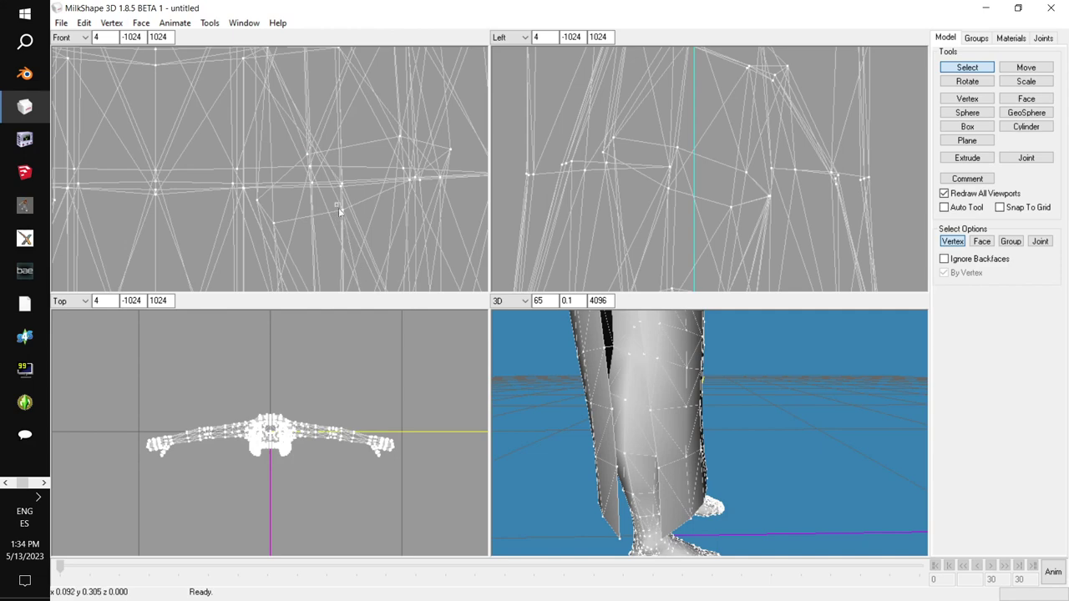
{"action": "left_click", "coordinate": [111, 22]}
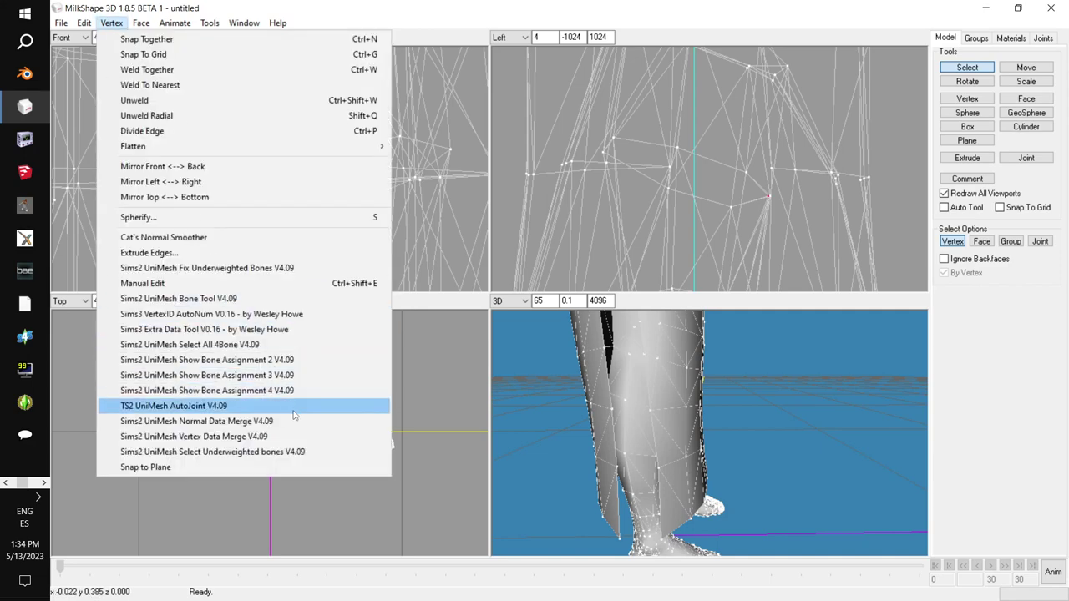
{"action": "left_click", "coordinate": [296, 436]}
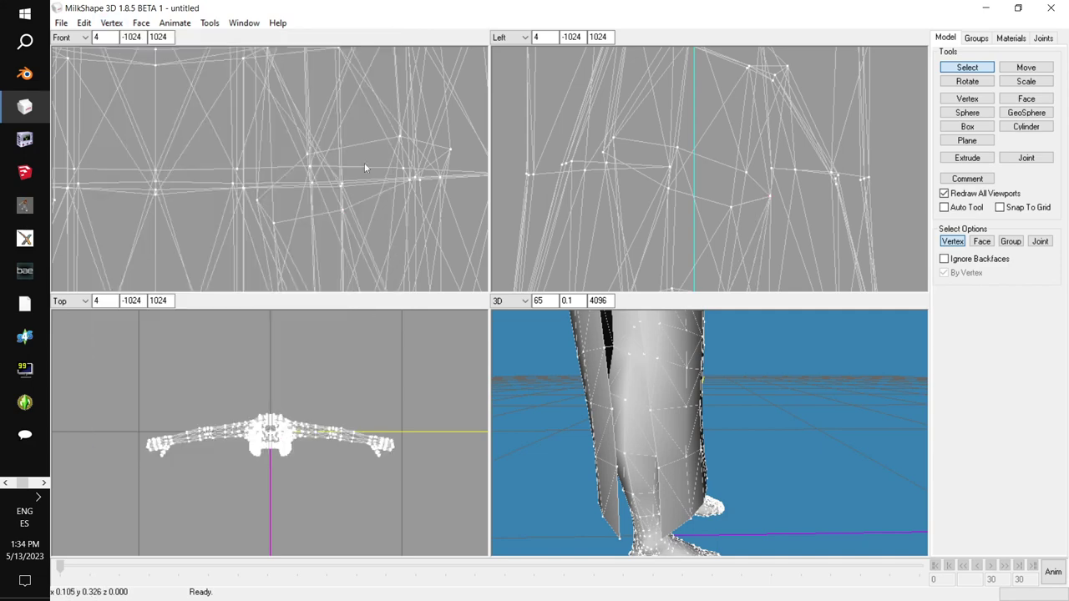
Step: Continue applying Sims2 UniMesh Vertex Data Merge V4.09 to the calf's upper outer seam vertices, including the outermost one
{"action": "left_click", "coordinate": [111, 23]}
{"action": "left_click", "coordinate": [201, 436]}
{"action": "left_click", "coordinate": [111, 22]}
{"action": "left_click", "coordinate": [233, 436]}
{"action": "left_click", "coordinate": [110, 23]}
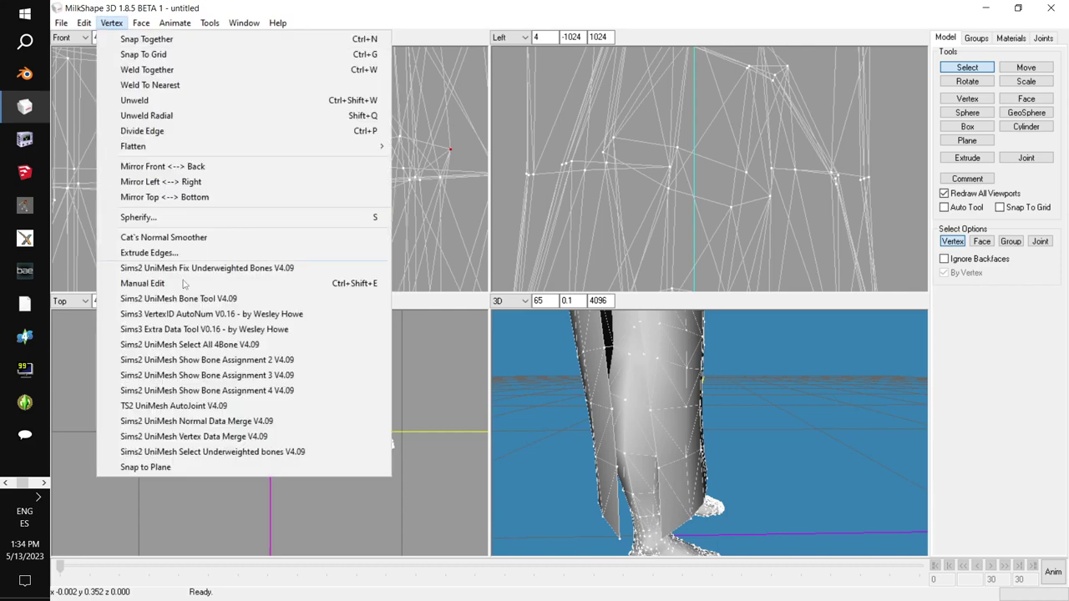
{"action": "left_click", "coordinate": [194, 436]}
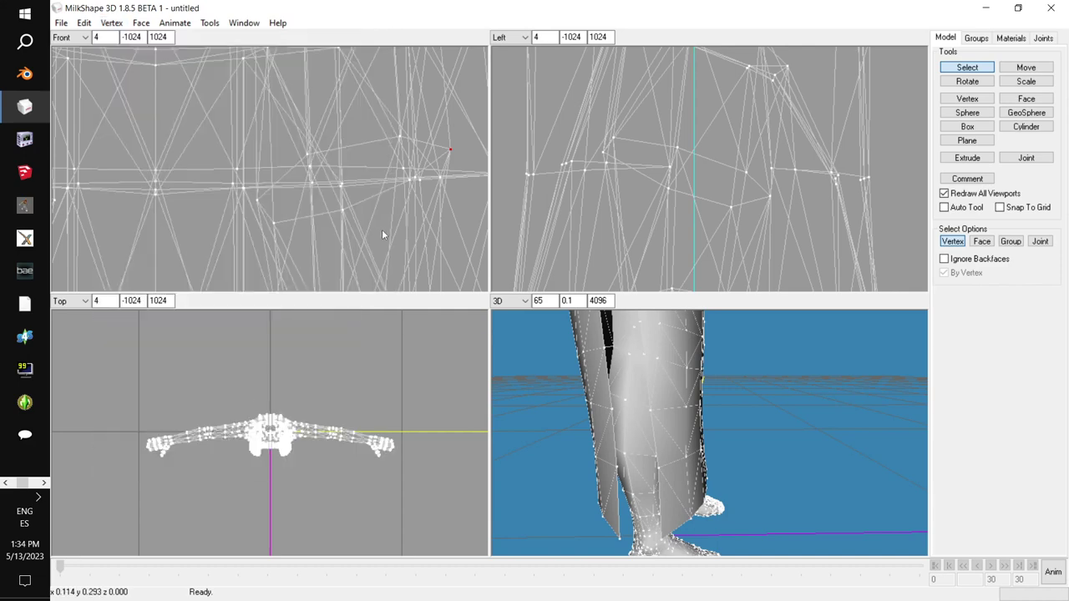
Step: Select the last outer seam vertex, check the selection in a Right view, and apply Sims2 UniMesh Vertex Data Merge V4.09
{"action": "left_click_drag", "start_coordinate": [397, 174], "coordinate": [412, 196]}
{"action": "left_click", "coordinate": [524, 37]}
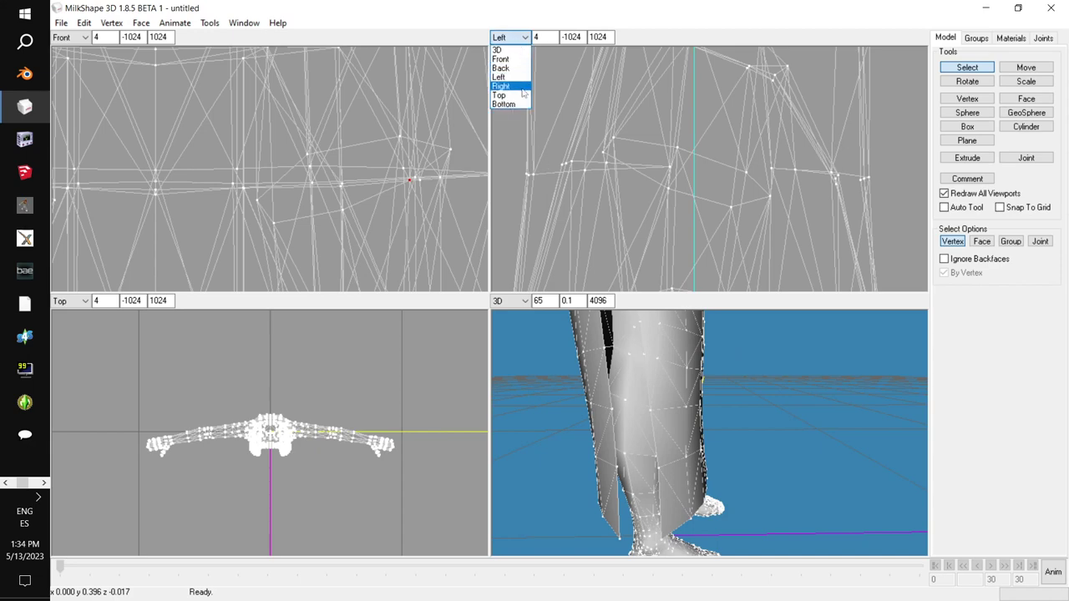
{"action": "left_click", "coordinate": [501, 86]}
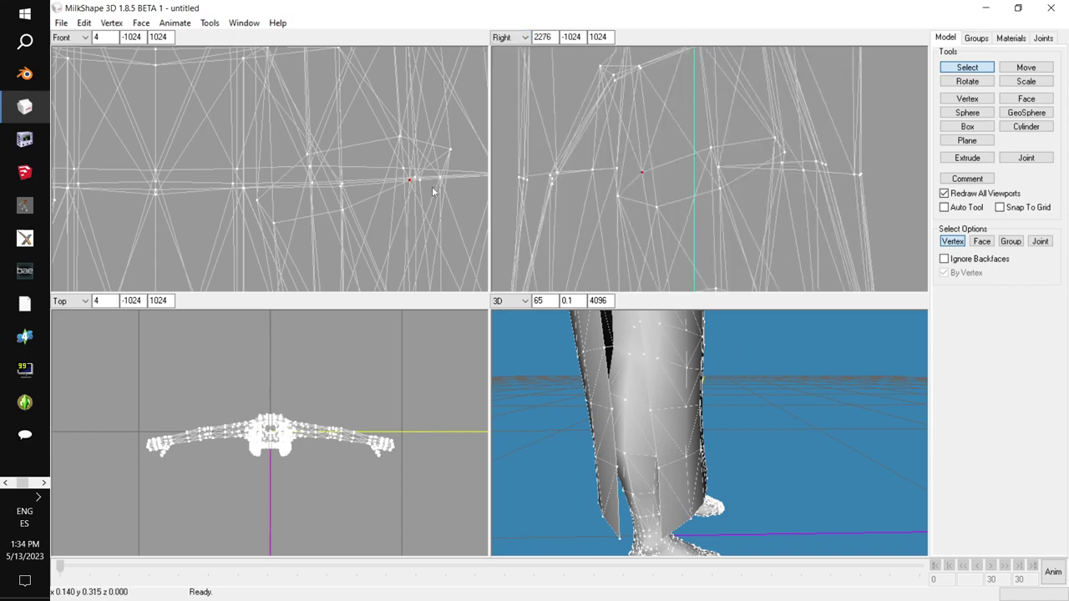
{"action": "left_click", "coordinate": [111, 22]}
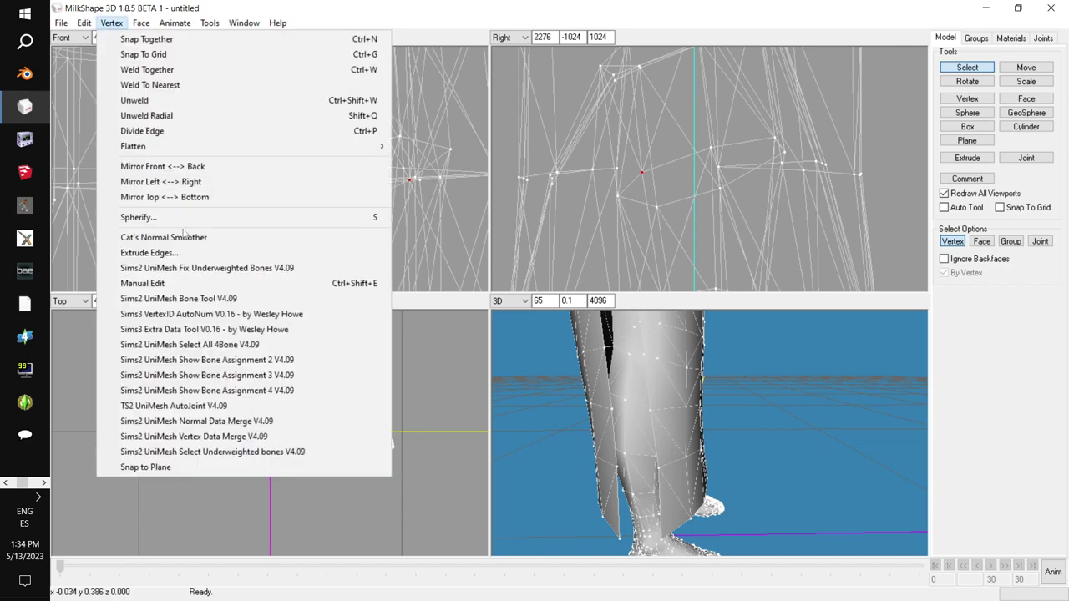
{"action": "left_click", "coordinate": [257, 437]}
Step: Turn off Wireframe Overlay in the 3D view of the legs
{"action": "left_click_drag", "start_coordinate": [679, 470], "coordinate": [493, 457]}
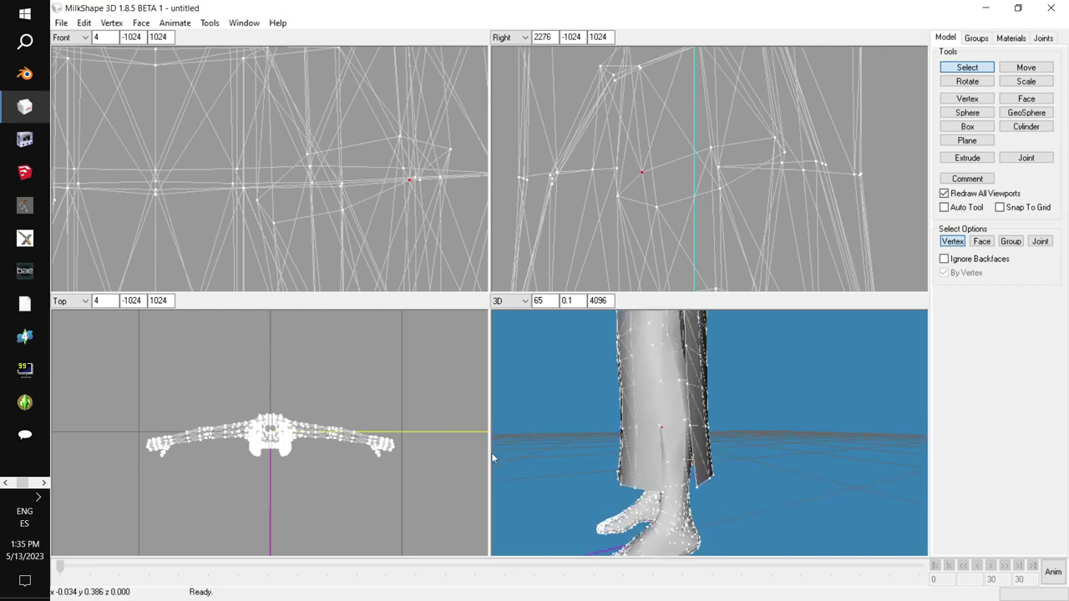
{"action": "right_click", "coordinate": [727, 461]}
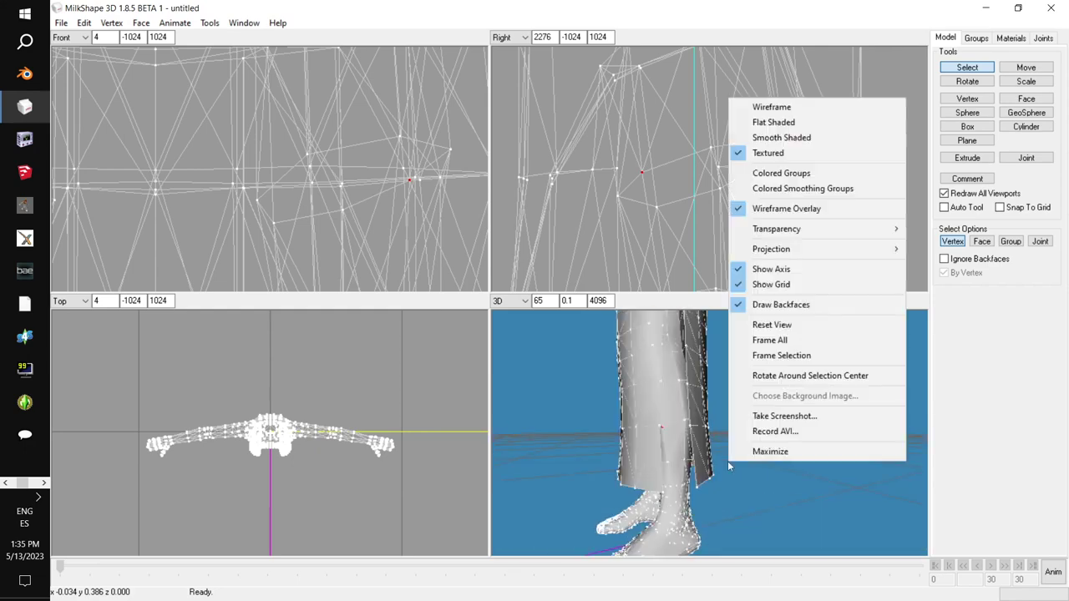
{"action": "left_click", "coordinate": [772, 209]}
Step: Temporarily draw the vertices with bone colors to inspect the bone assignments around the skirt and legs
{"action": "left_click", "coordinate": [1042, 39]}
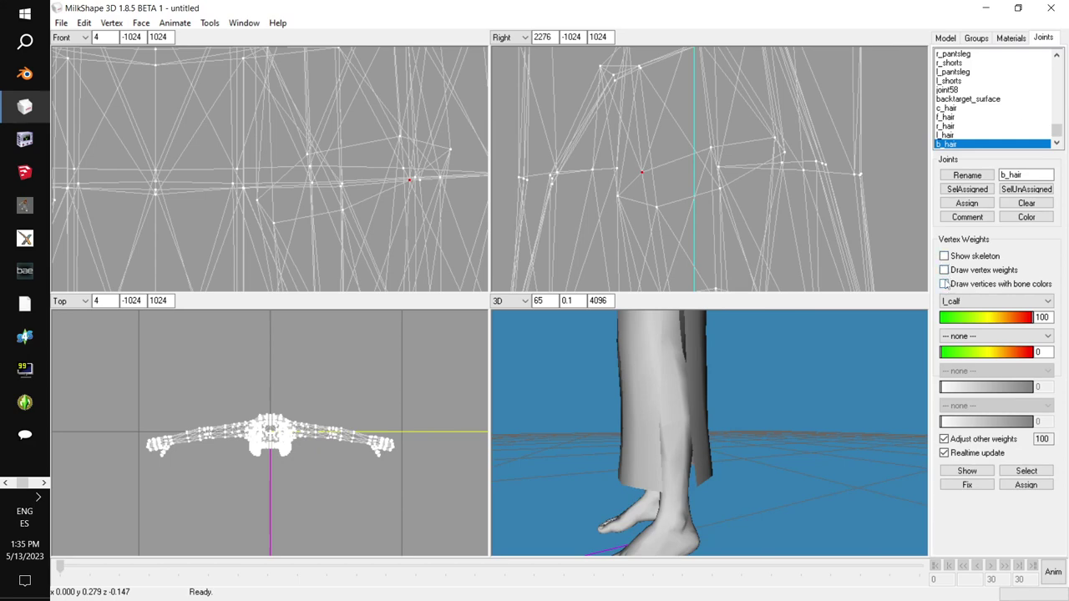
{"action": "left_click", "coordinate": [943, 284]}
{"action": "mouse_move", "coordinate": [846, 438]}
{"action": "left_mouse_down"}
{"action": "mouse_move", "coordinate": [805, 437]}
{"action": "mouse_move", "coordinate": [795, 416]}
{"action": "mouse_move", "coordinate": [754, 408]}
{"action": "mouse_move", "coordinate": [776, 432]}
{"action": "mouse_move", "coordinate": [902, 419]}
{"action": "mouse_move", "coordinate": [765, 420]}
{"action": "mouse_move", "coordinate": [909, 420]}
{"action": "mouse_move", "coordinate": [710, 444]}
{"action": "left_mouse_up"}
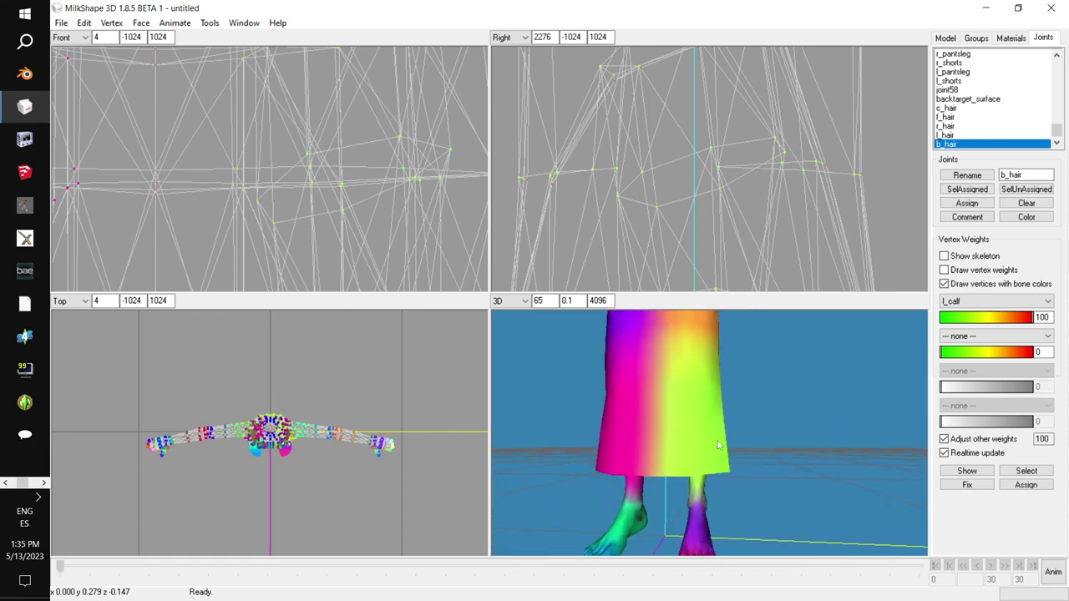
{"action": "right_click", "coordinate": [744, 443]}
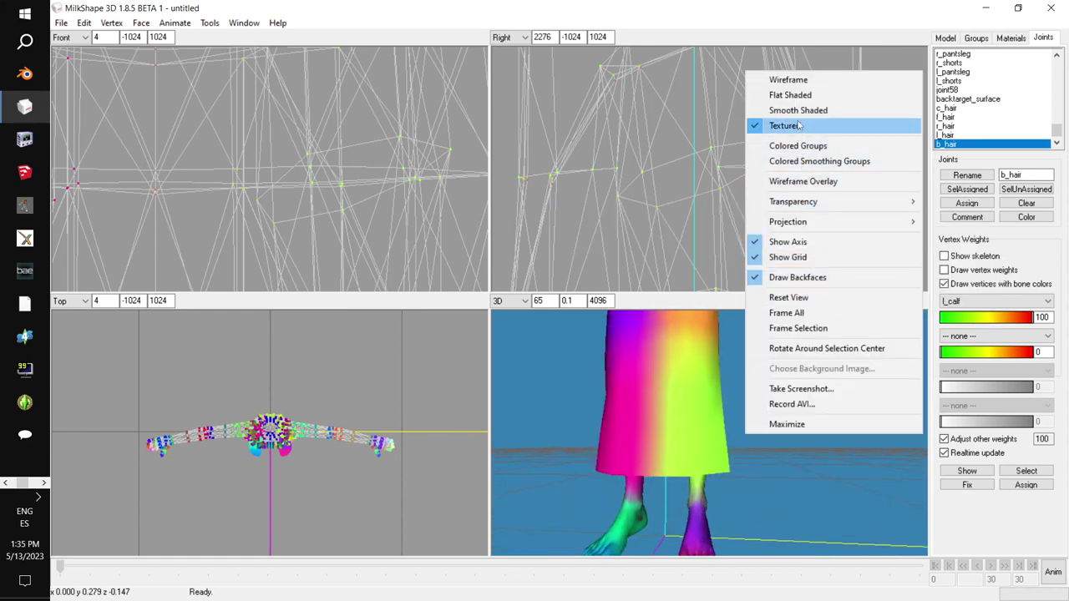
{"action": "left_click", "coordinate": [944, 284]}
Step: Show the skeleton and bring the full figure into the 3D view
{"action": "left_click_drag", "start_coordinate": [745, 416], "coordinate": [734, 397]}
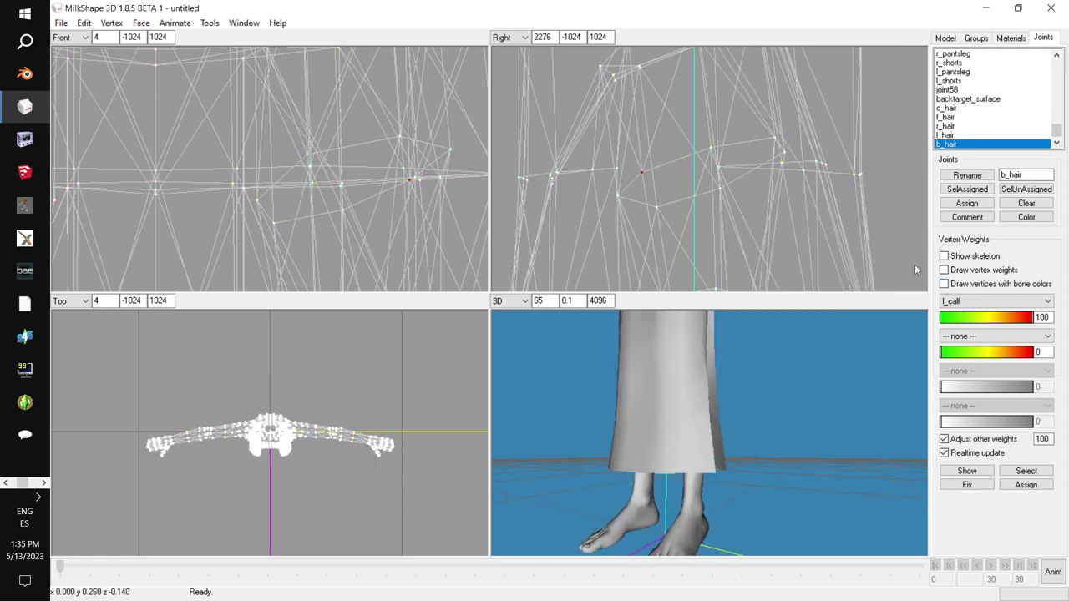
{"action": "left_click", "coordinate": [944, 256]}
{"action": "left_click_drag", "start_coordinate": [764, 429], "coordinate": [560, 349]}
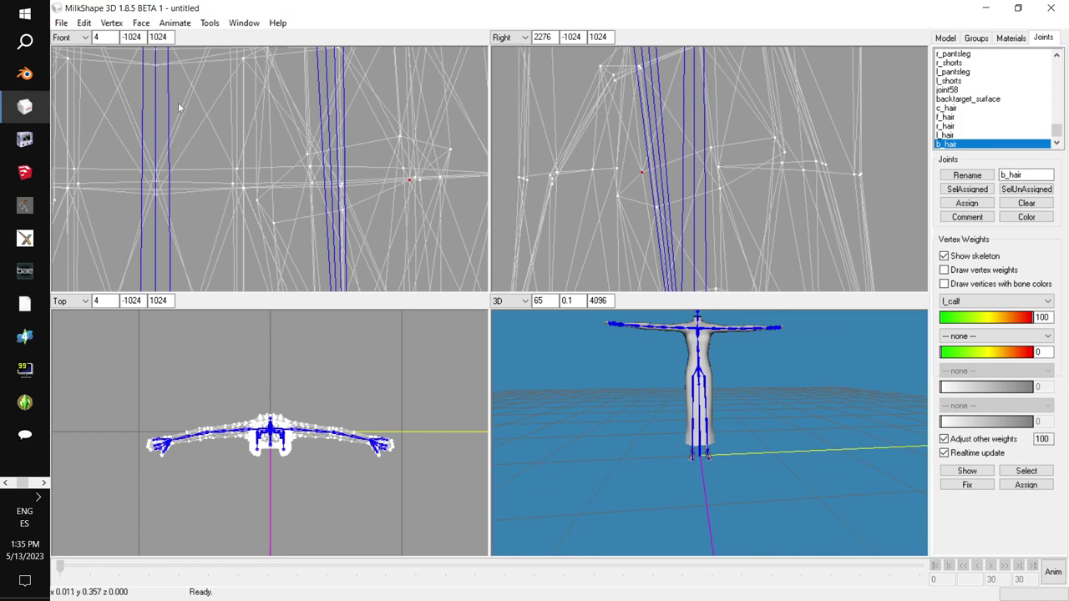
Step: Save the model as DracoRisingSexyfeet in ms3d format in the Shoeswap Workshop folder
{"action": "left_click", "coordinate": [111, 22]}
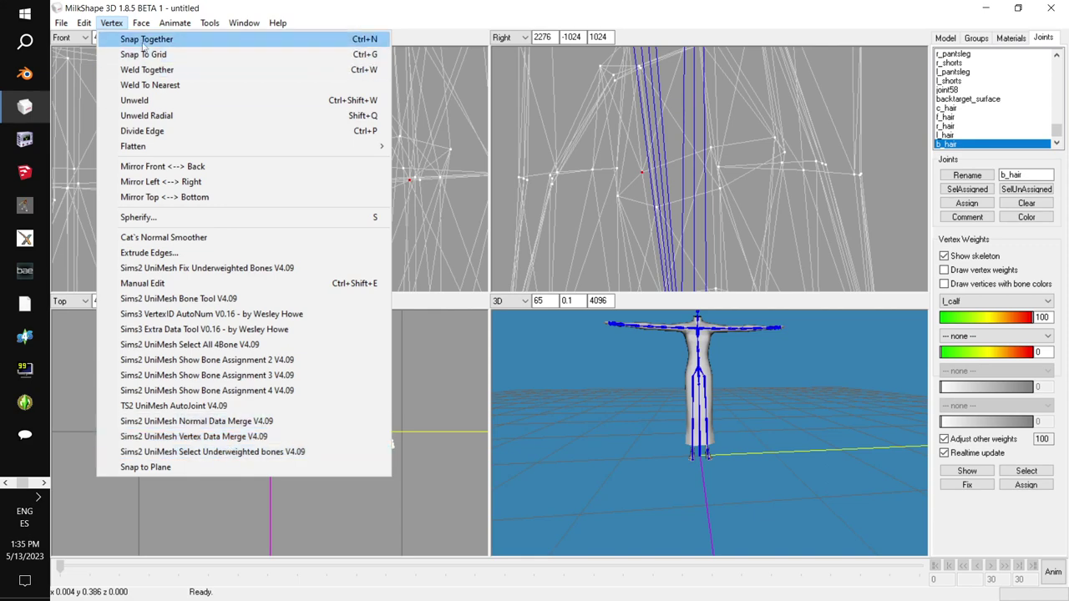
{"action": "mouse_move", "coordinate": [59, 24]}
{"action": "left_click", "coordinate": [84, 69]}
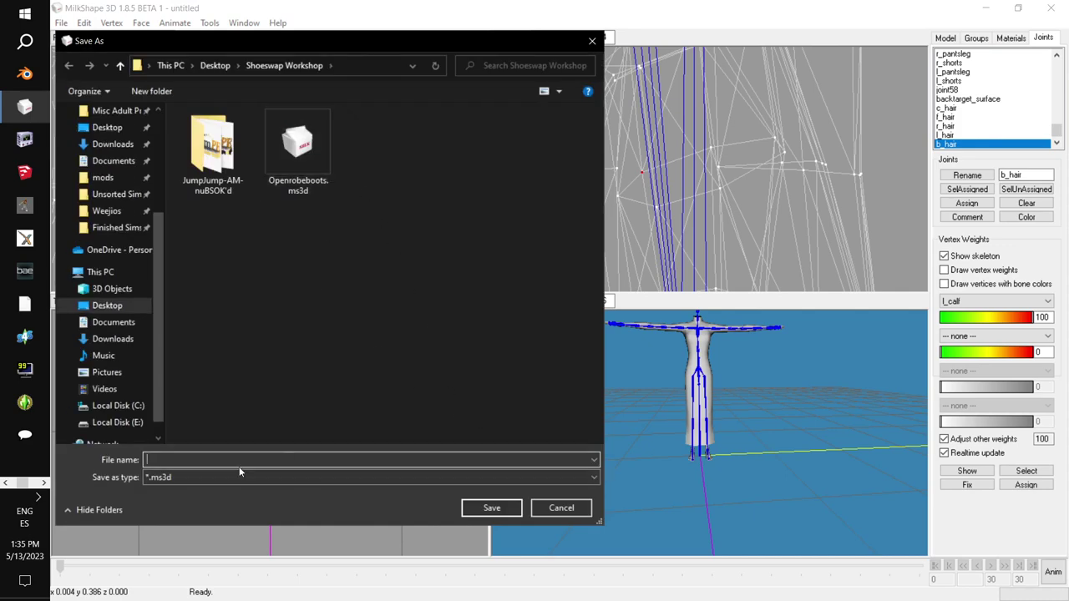
{"action": "type", "text": "DracoRisin"}
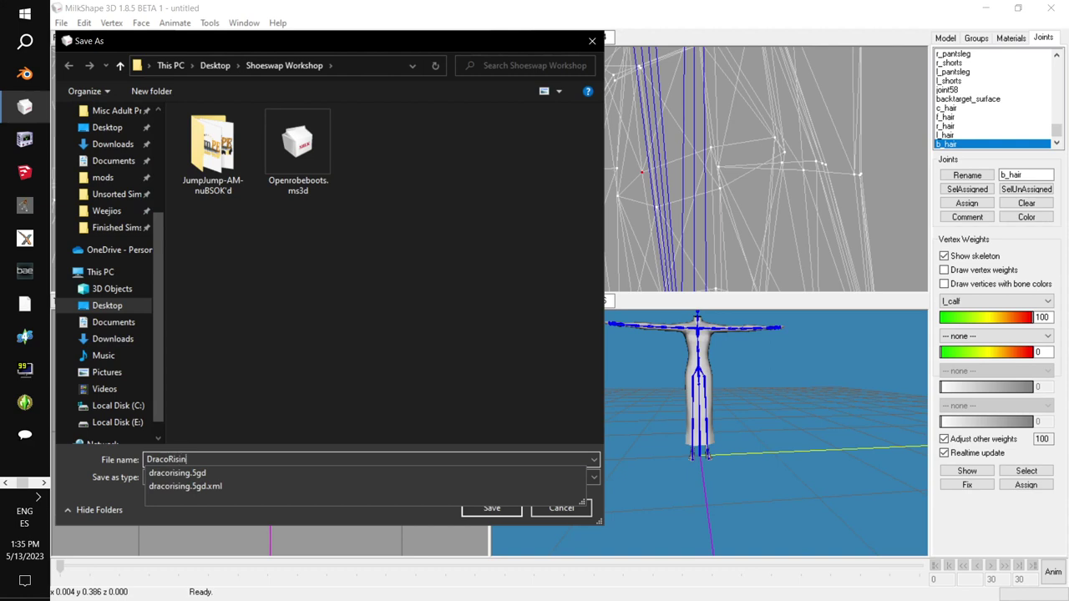
{"action": "type", "text": "gSexyfeet"}
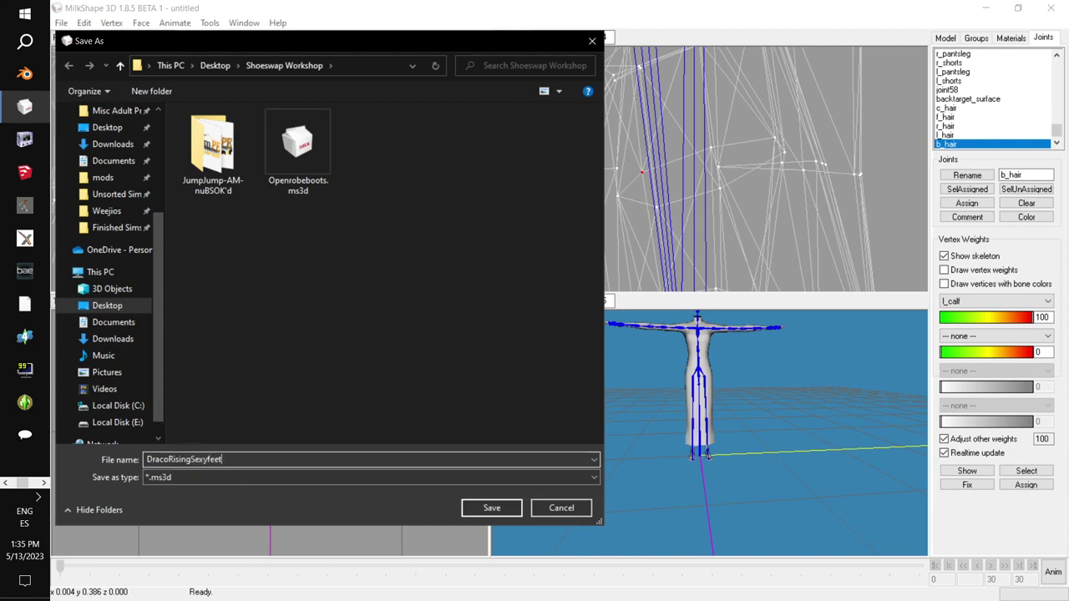
{"action": "left_click", "coordinate": [491, 508]}
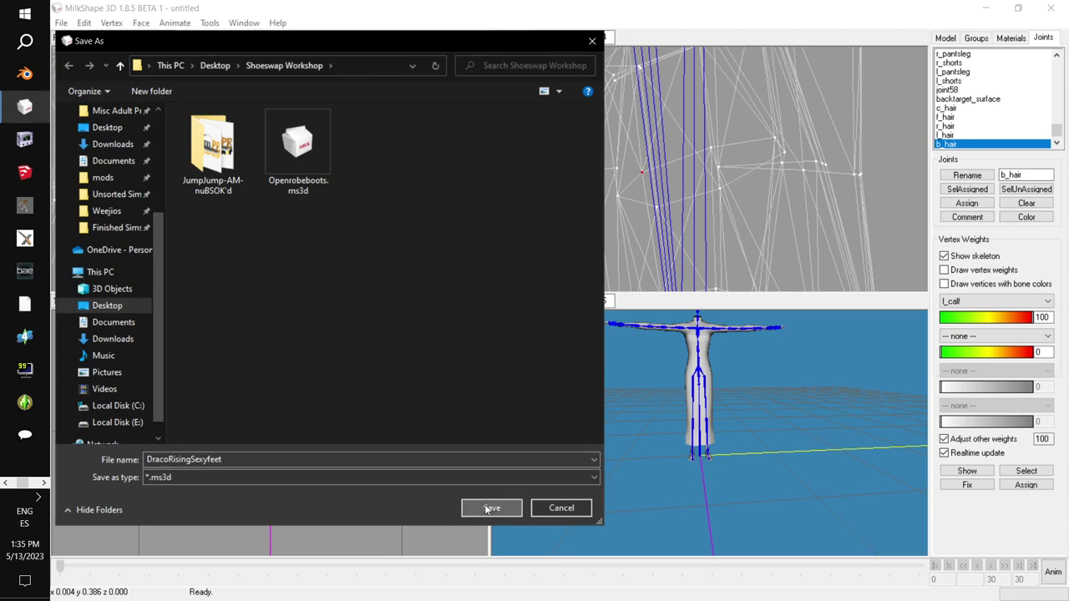
Step: Export the mesh with Sims2 UniMesh Exporter V4.09 as oce-af-dracorisingsexyfeet in the Shoeswap Workshop folder
{"action": "left_click", "coordinate": [61, 23]}
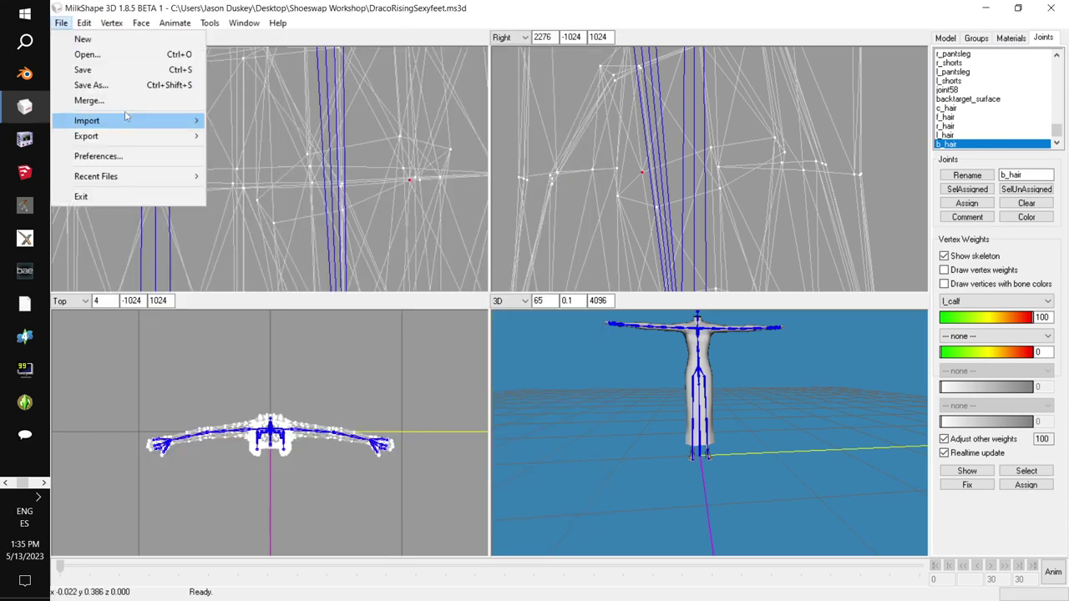
{"action": "mouse_move", "coordinate": [86, 135]}
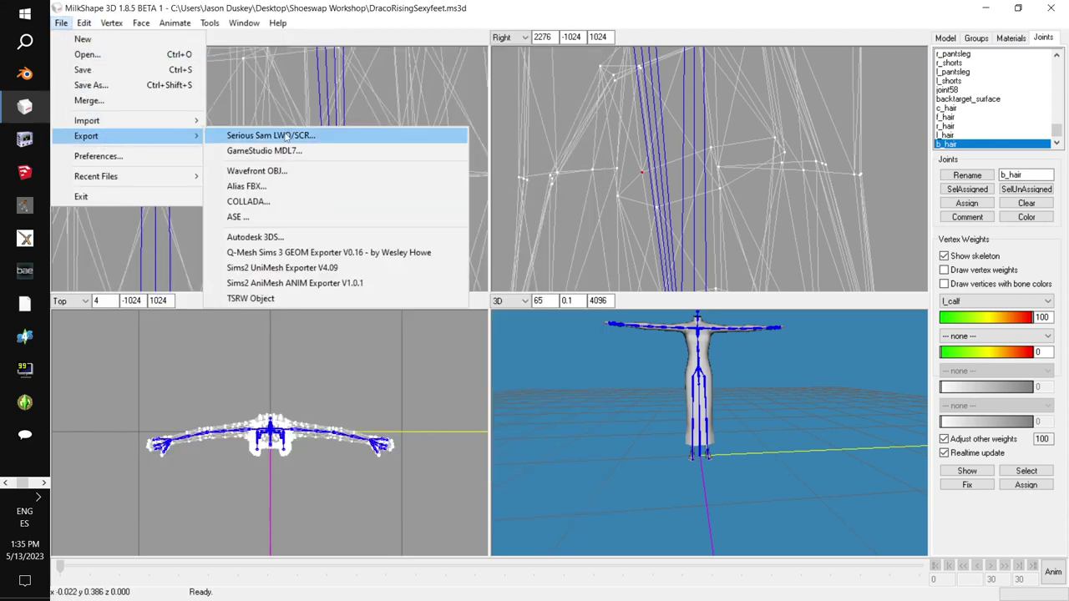
{"action": "left_click", "coordinate": [336, 269]}
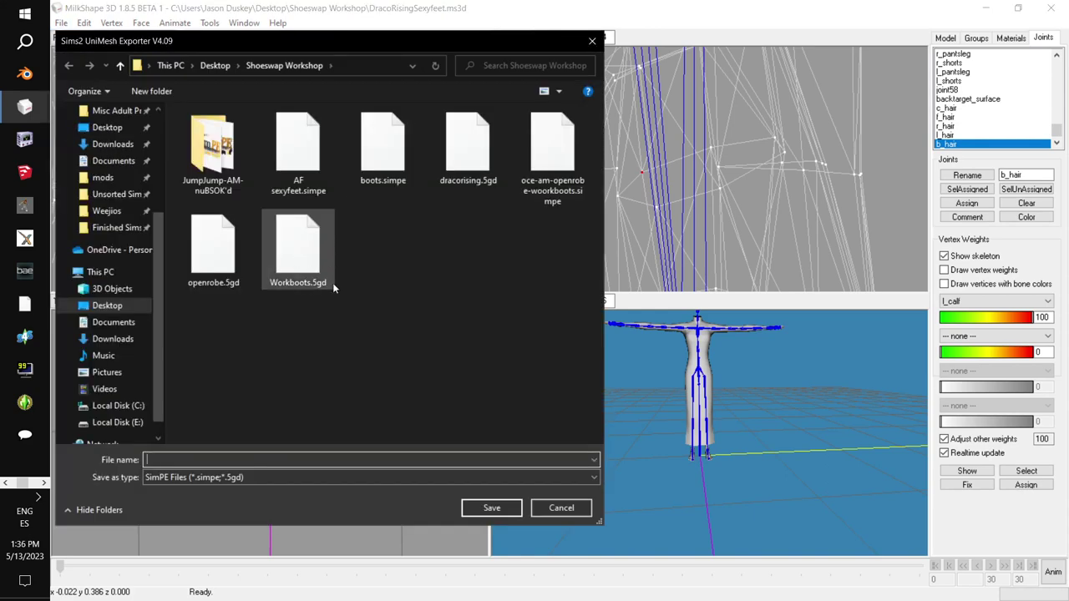
{"action": "left_click", "coordinate": [552, 154]}
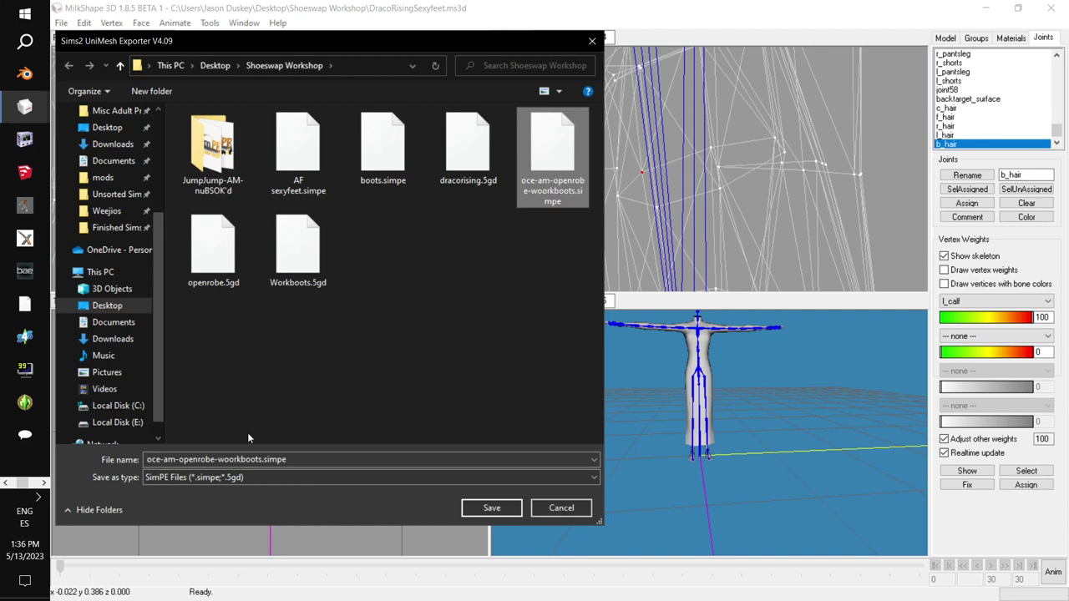
{"action": "left_click", "coordinate": [171, 458]}
{"action": "double_click", "coordinate": [172, 458]}
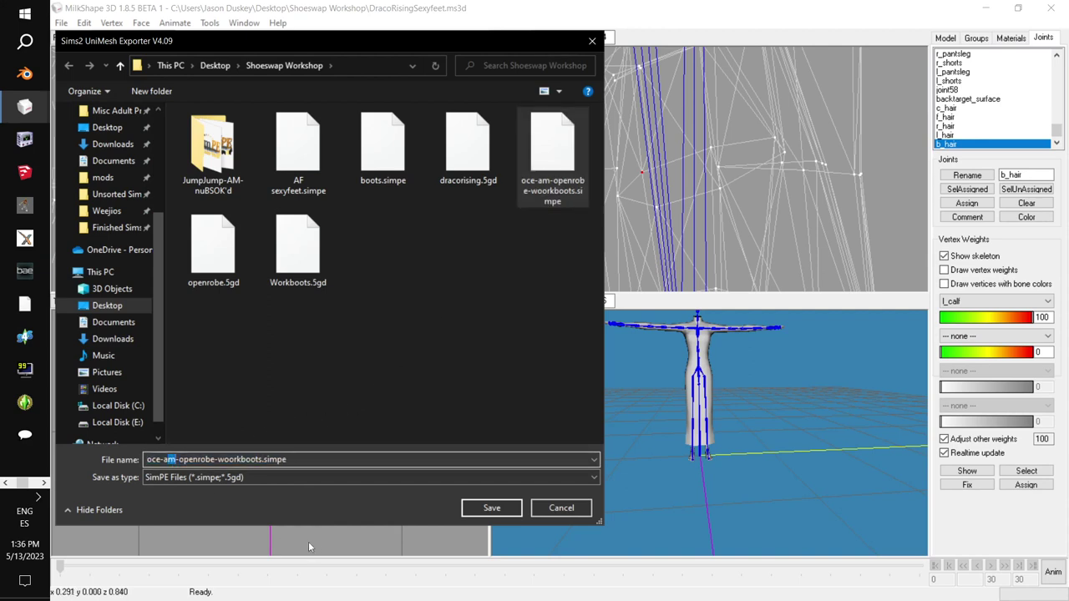
{"action": "type", "text": "af"}
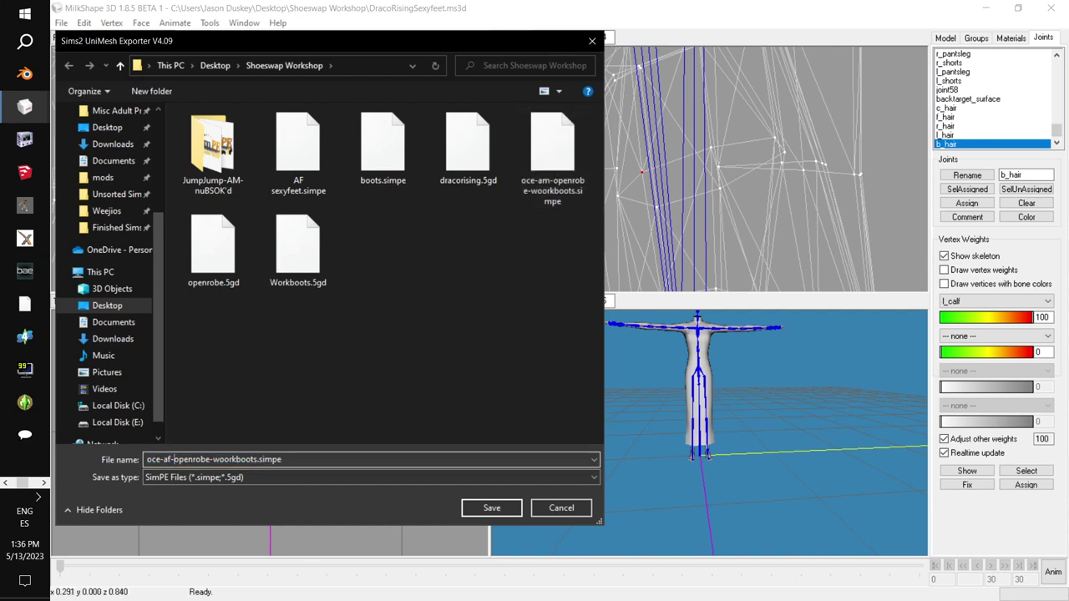
{"action": "key", "text": "BackSpace"}
{"action": "key", "text": "BackSpace"}
{"action": "key", "text": "BackSpace"}
{"action": "key", "text": "BackSpace"}
{"action": "key", "text": "BackSpace"}
{"action": "key", "text": "BackSpace"}
{"action": "key", "text": "BackSpace"}
{"action": "key", "text": "BackSpace"}
{"action": "key", "text": "BackSpace"}
{"action": "key", "text": "BackSpace"}
{"action": "key", "text": "BackSpace"}
{"action": "key", "text": "BackSpace"}
{"action": "key", "text": "BackSpace"}
{"action": "key", "text": "BackSpace"}
{"action": "key", "text": "BackSpace"}
{"action": "key", "text": "BackSpace"}
{"action": "key", "text": "BackSpace"}
{"action": "key", "text": "BackSpace"}
{"action": "key", "text": "BackSpace"}
{"action": "key", "text": "BackSpace"}
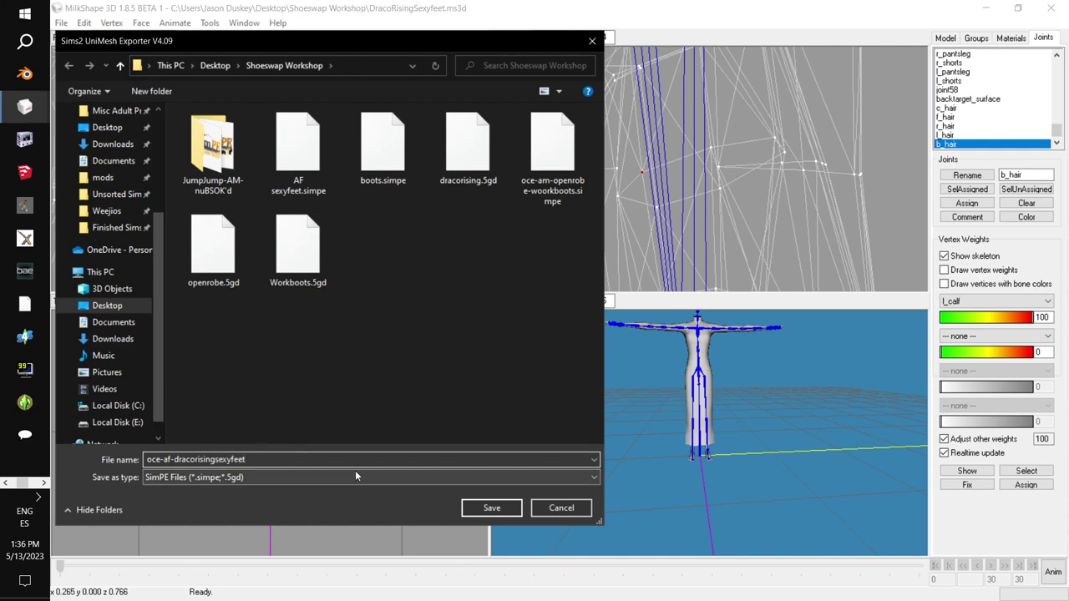
{"action": "left_click", "coordinate": [496, 511]}
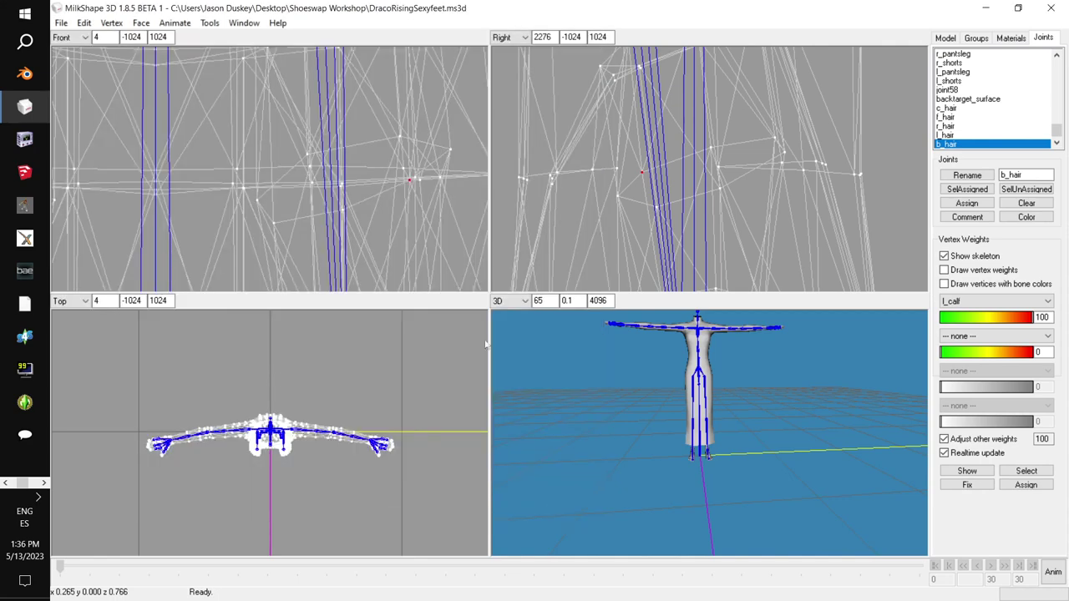
{"action": "left_click", "coordinate": [40, 482]}
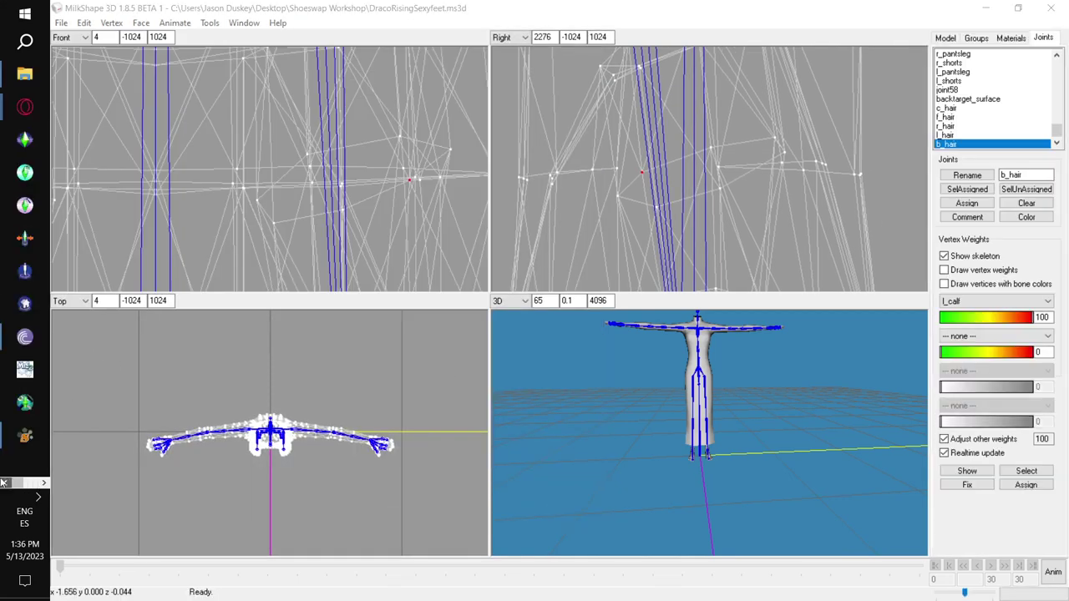
Step: Switch to SimPE and start cloning MESH-JulieJ-SP38SilkRobeEdit.package from the Shoeswap Workshop folder in Object Workshop, keeping the default clone options
{"action": "left_click", "coordinate": [25, 435]}
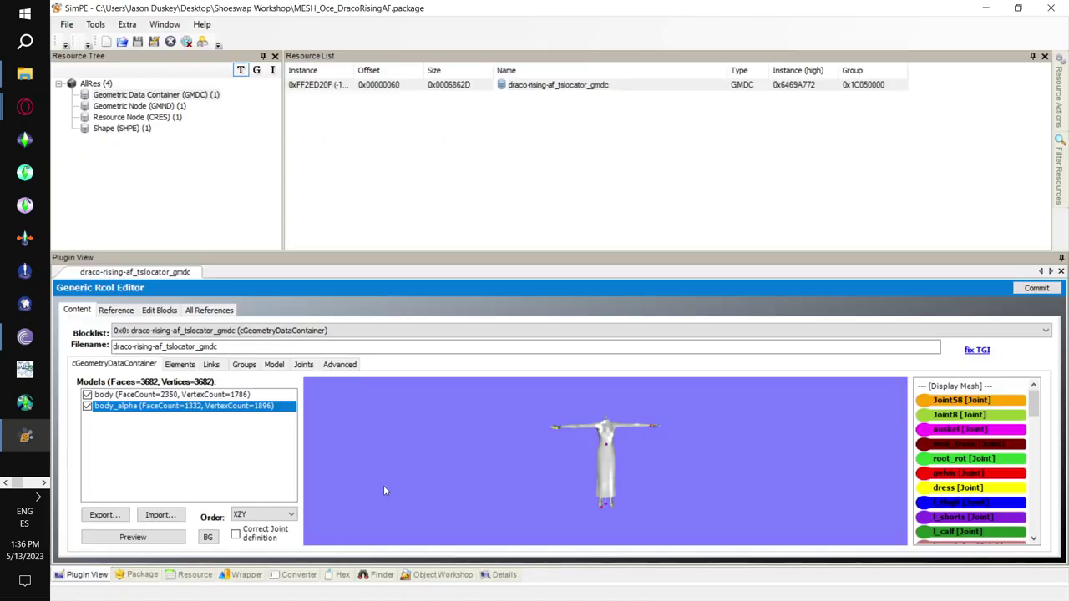
{"action": "left_click", "coordinate": [441, 574]}
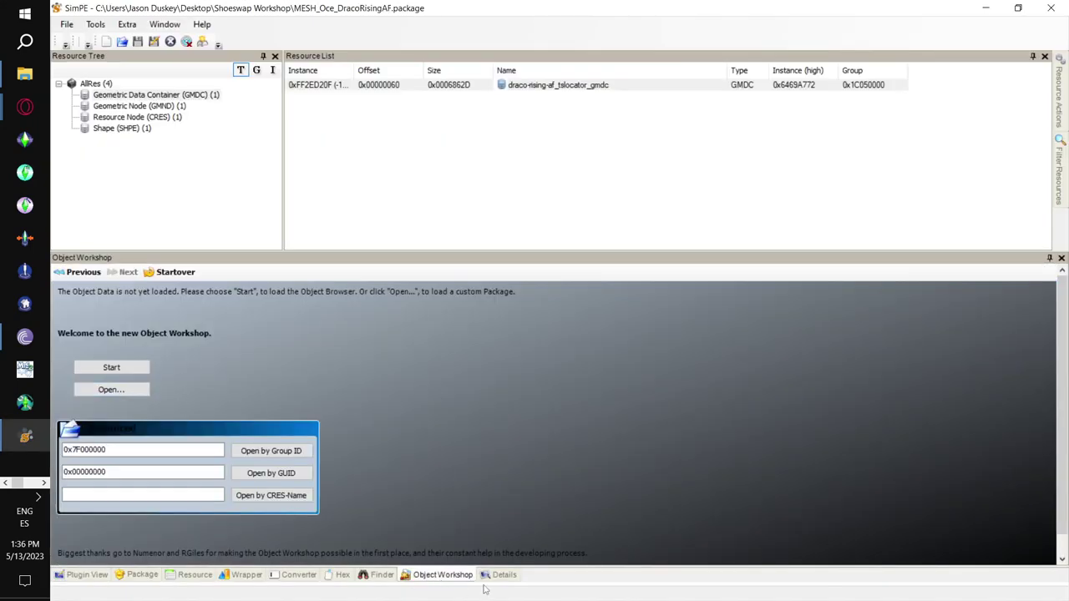
{"action": "left_click", "coordinate": [173, 273]}
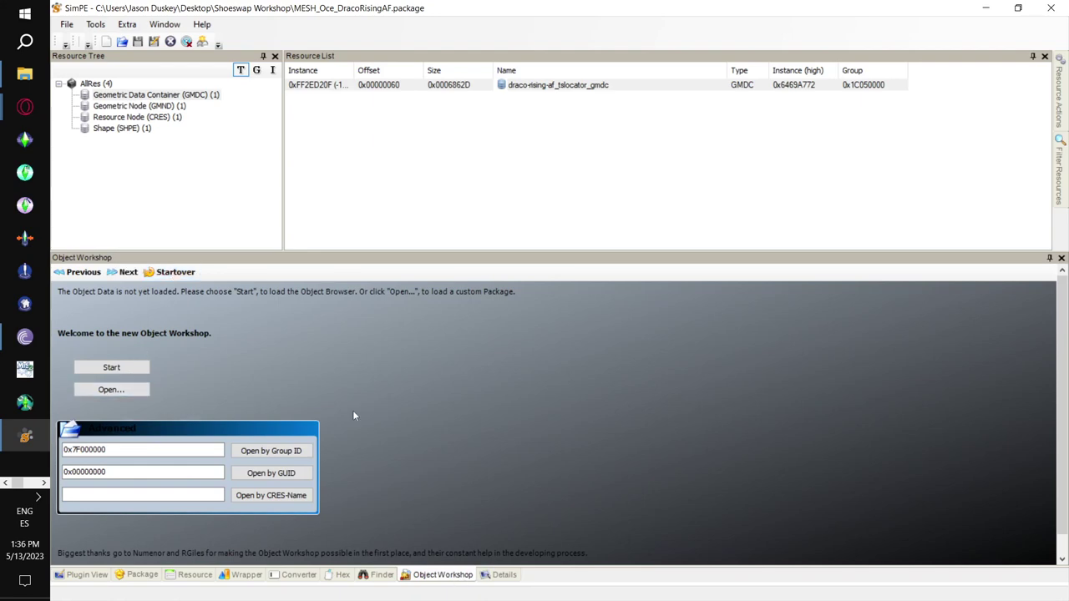
{"action": "left_click", "coordinate": [138, 391]}
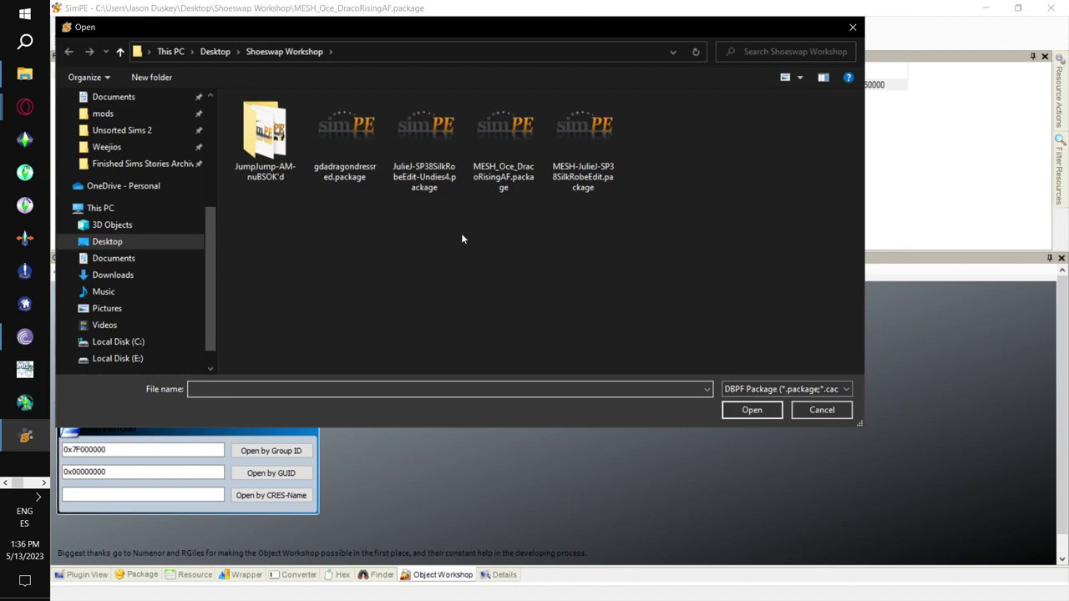
{"action": "left_click", "coordinate": [594, 151]}
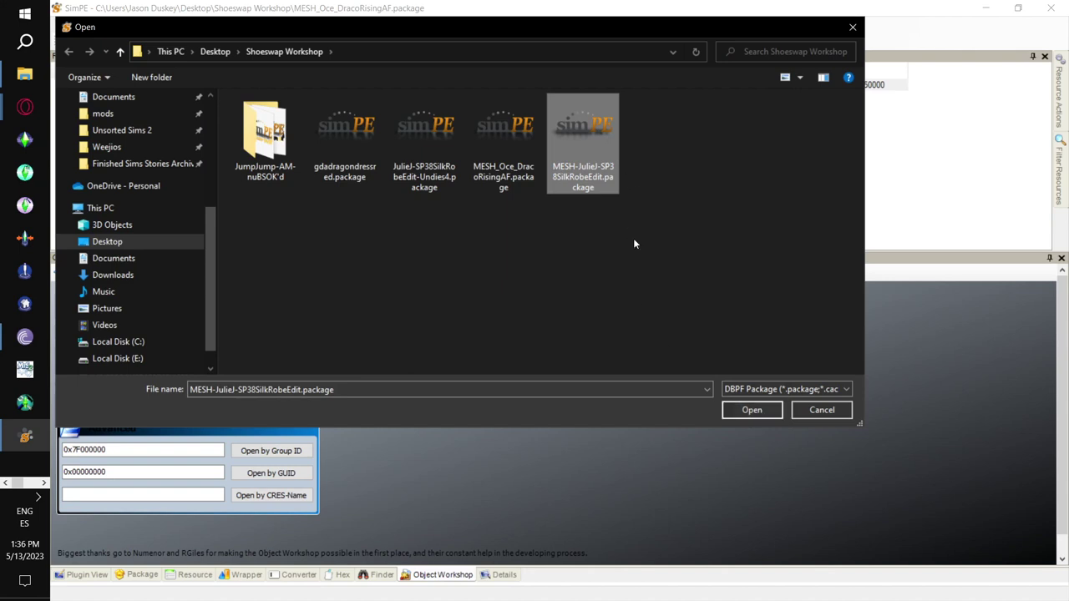
{"action": "left_click", "coordinate": [739, 411]}
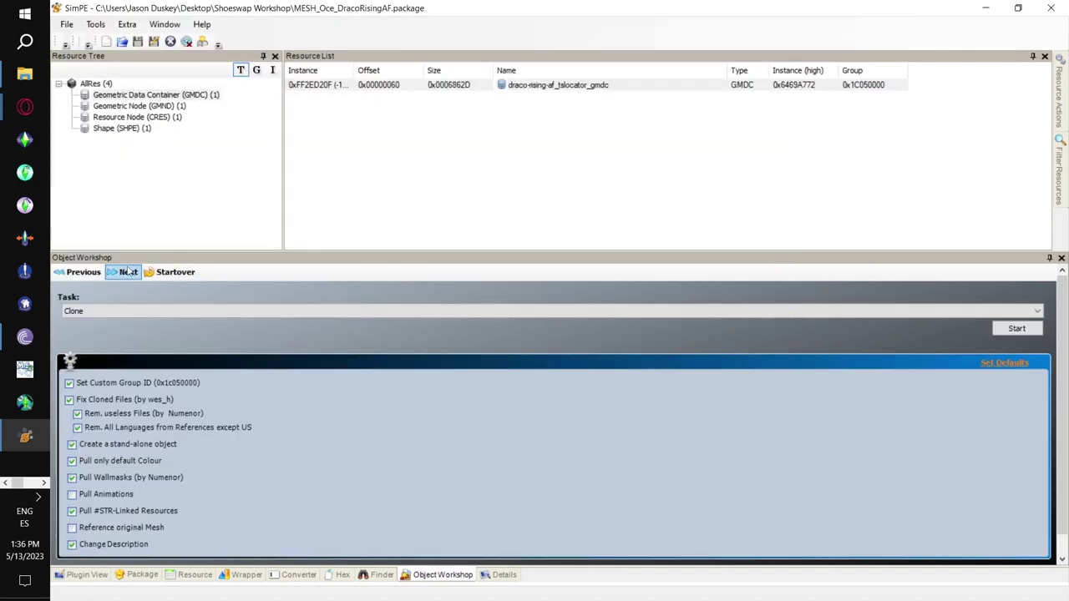
{"action": "left_click", "coordinate": [128, 271]}
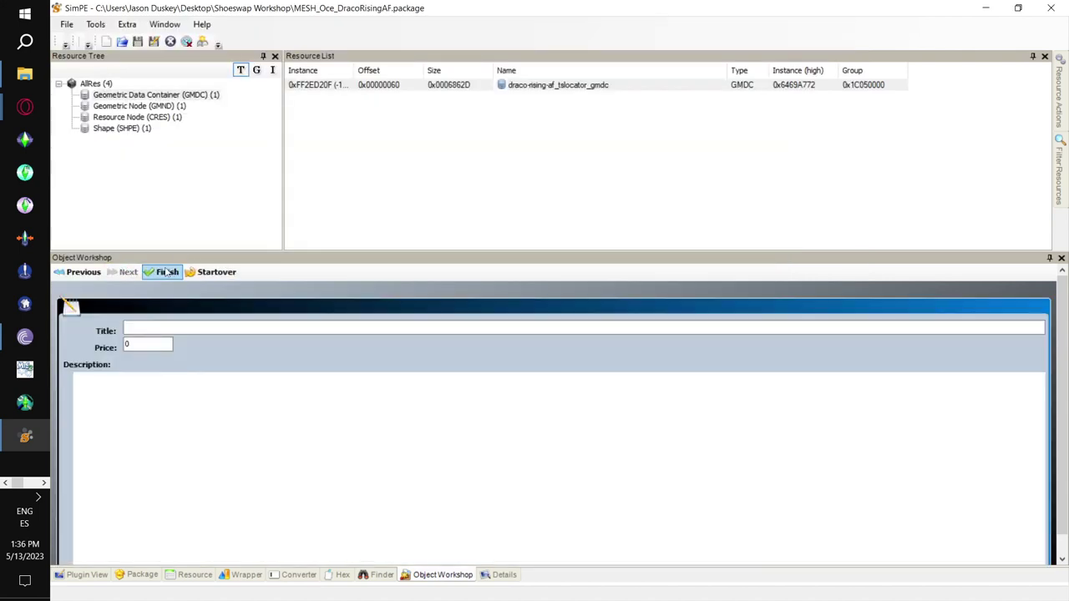
{"action": "left_click", "coordinate": [160, 273]}
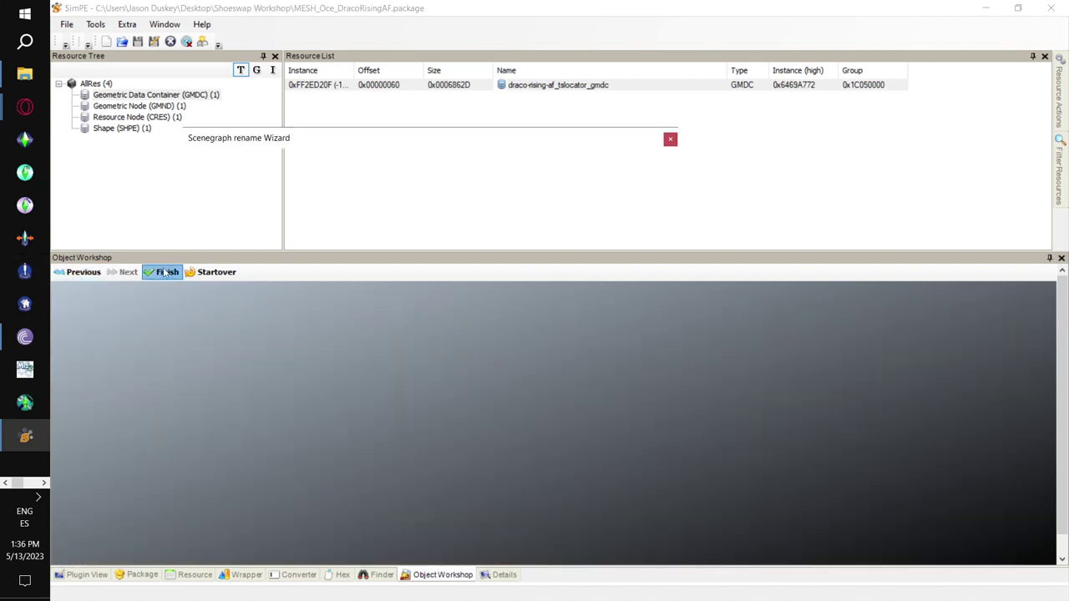
Step: Set the cloned robe's model name to oce-maleopenrobe-workboots, update the resource names with it and accept them
{"action": "left_click_drag", "start_coordinate": [406, 178], "coordinate": [201, 178]}
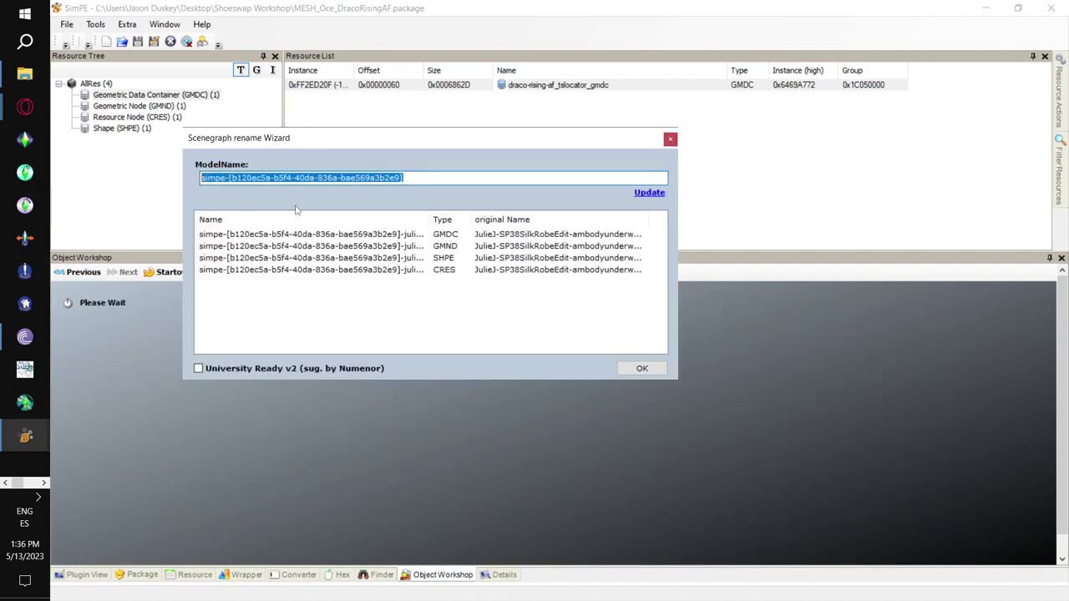
{"action": "type", "text": "oce-maleopenrobe-workboots"}
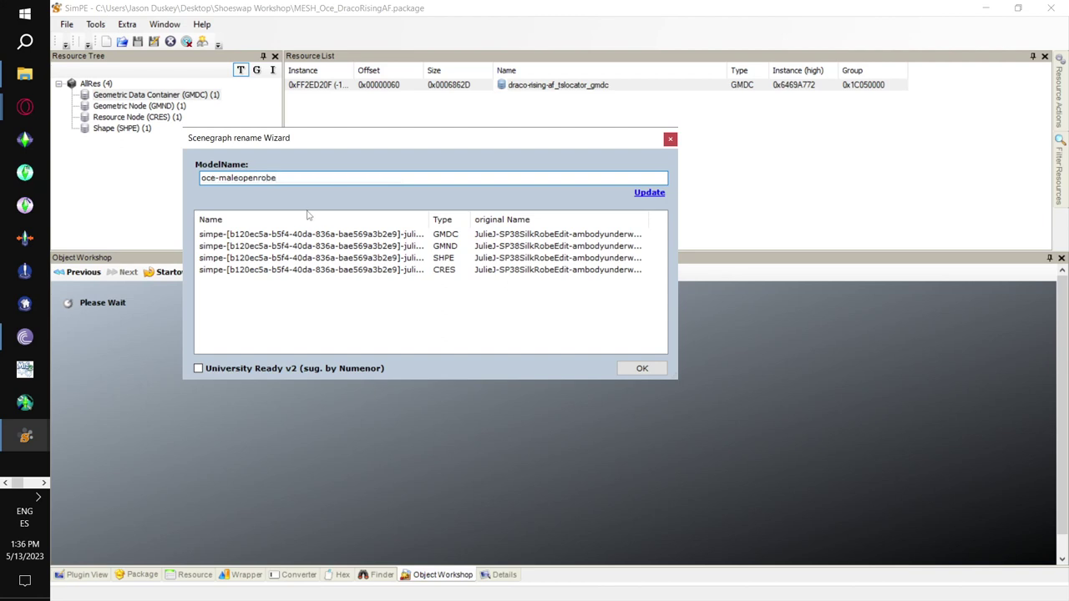
{"action": "left_click", "coordinate": [644, 193]}
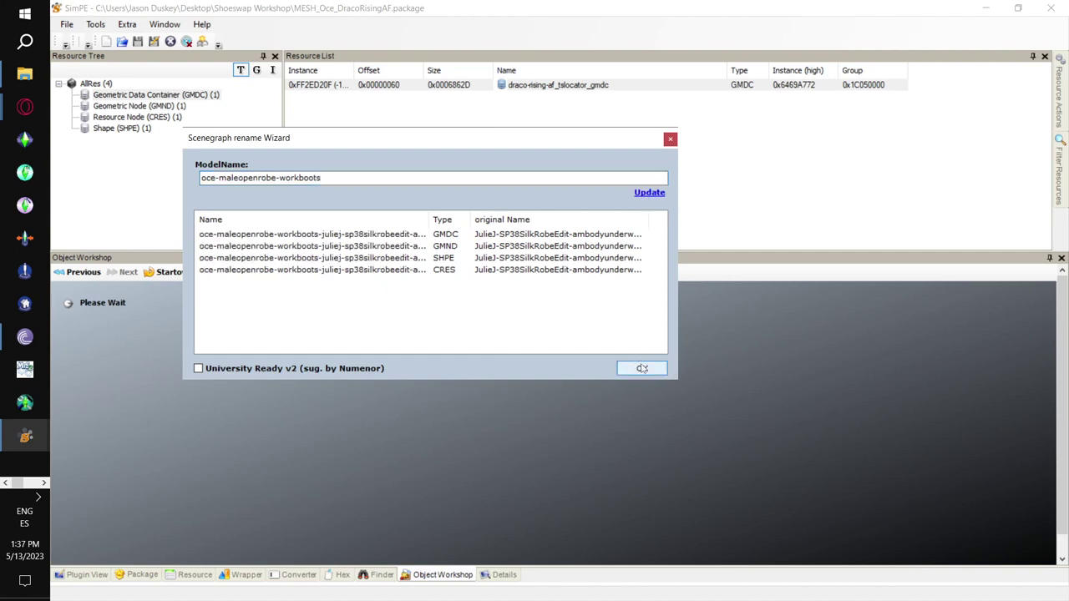
{"action": "left_click", "coordinate": [641, 368]}
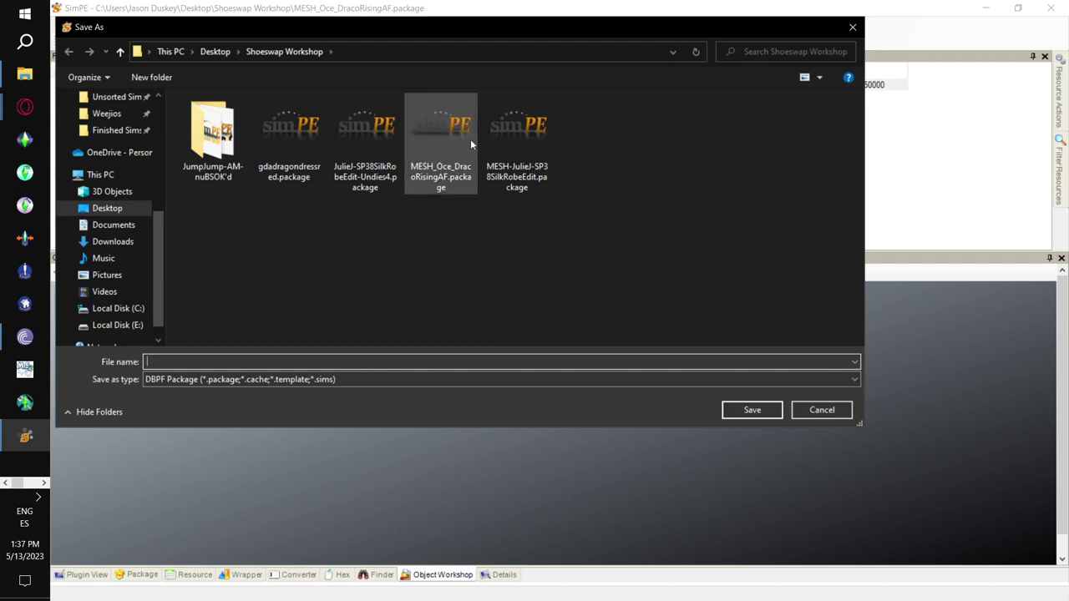
Step: Save the cloned robe package as MESH_Oce_SP38Silkrobe-Workboots in the Shoeswap Workshop folder
{"action": "left_click", "coordinate": [509, 138]}
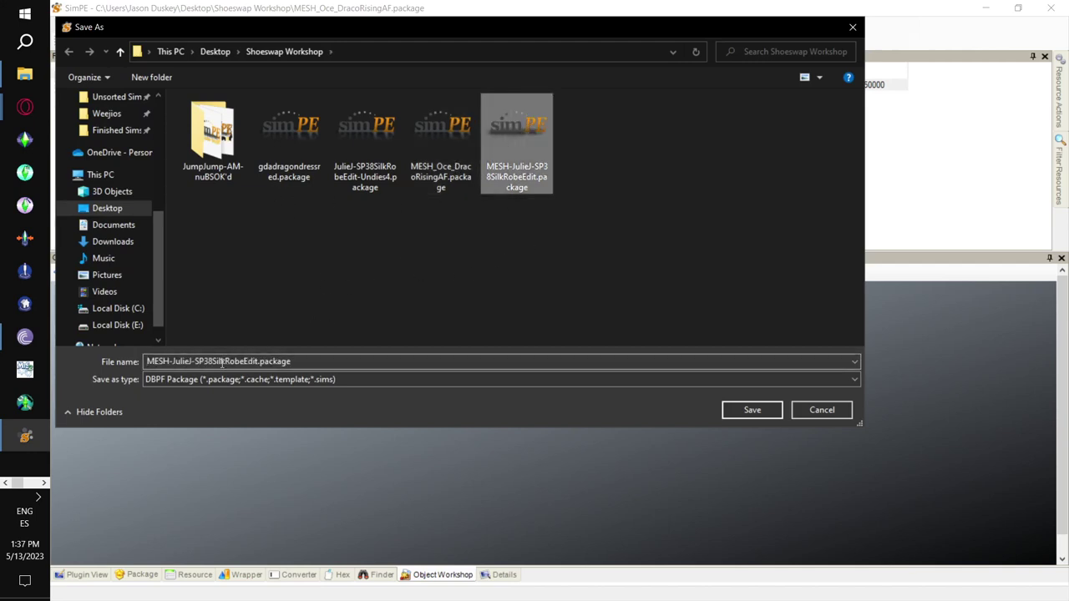
{"action": "left_click", "coordinate": [413, 159]}
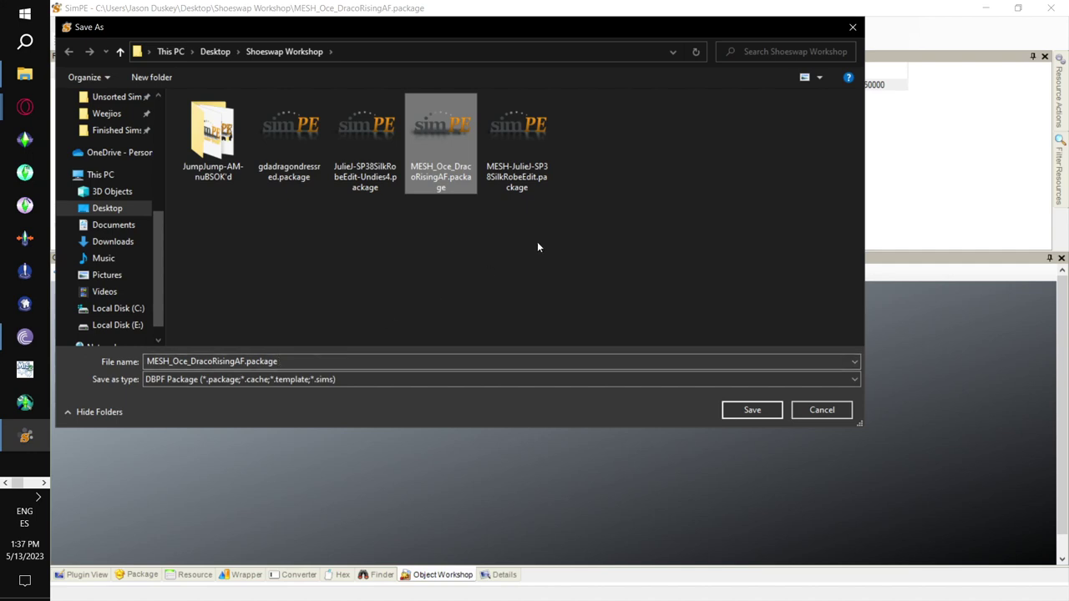
{"action": "left_click", "coordinate": [367, 362]}
{"action": "left_click", "coordinate": [316, 361]}
{"action": "left_click_drag", "start_coordinate": [316, 361], "coordinate": [191, 362]}
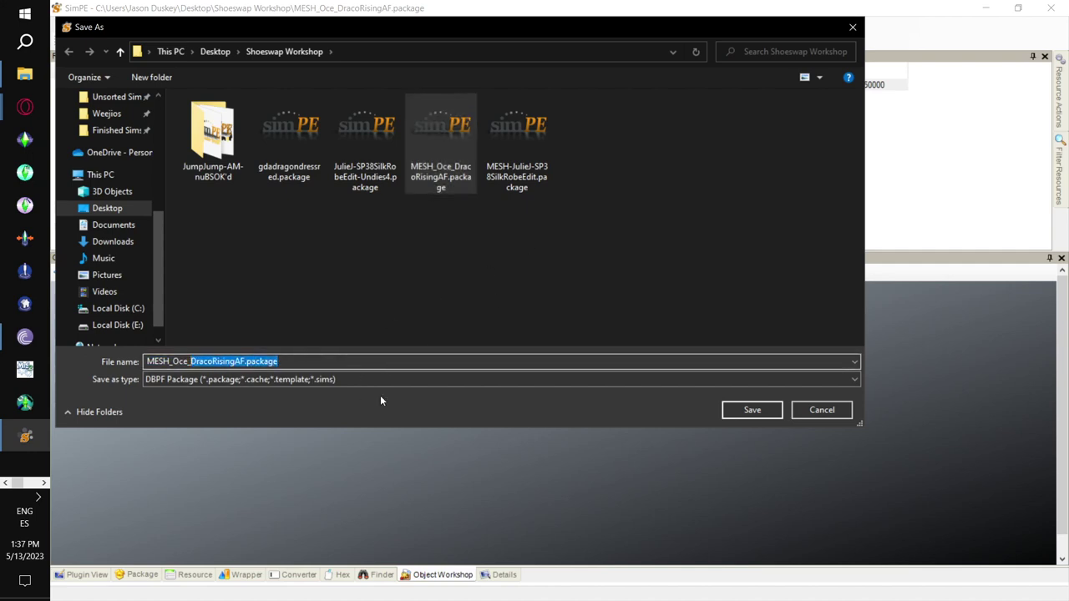
{"action": "type", "text": "SP"}
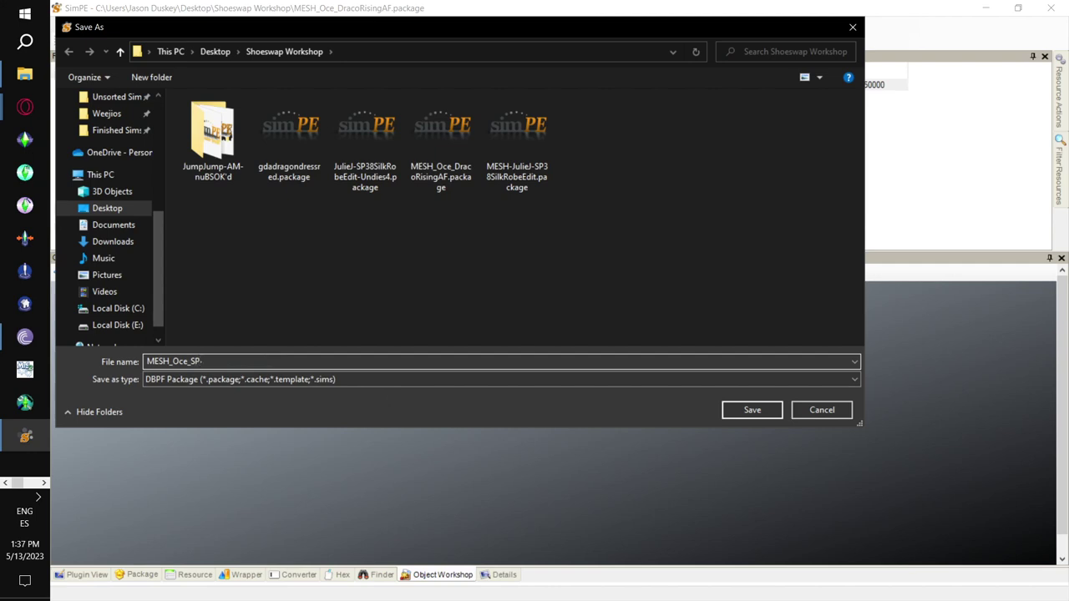
{"action": "type", "text": "3"}
{"action": "type", "text": "8Silkrobe-Workboots"}
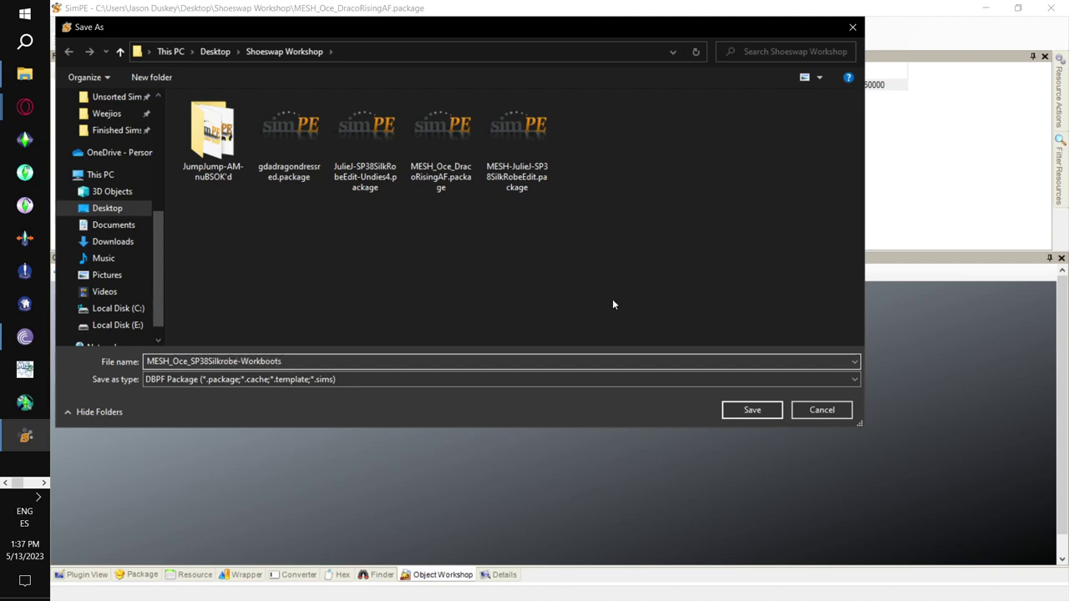
{"action": "left_click", "coordinate": [768, 409]}
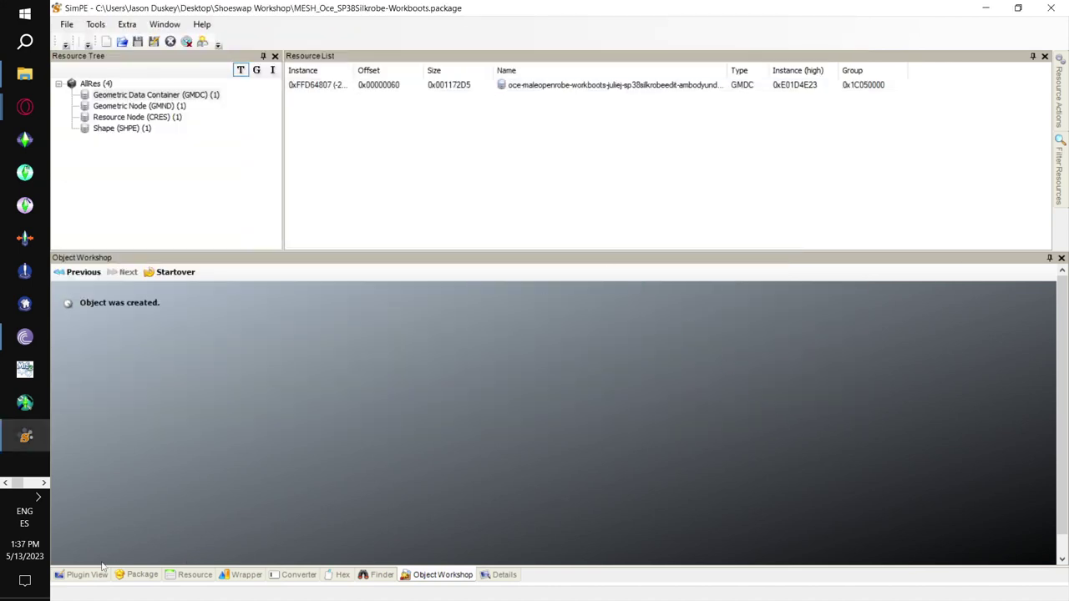
Step: Replace the new package's Geometric Data Container (GMDC) resource with the exported file oce-am-openrobe-woorkboots.simpe
{"action": "left_click", "coordinate": [89, 574]}
{"action": "left_click", "coordinate": [199, 99]}
{"action": "left_click", "coordinate": [372, 87]}
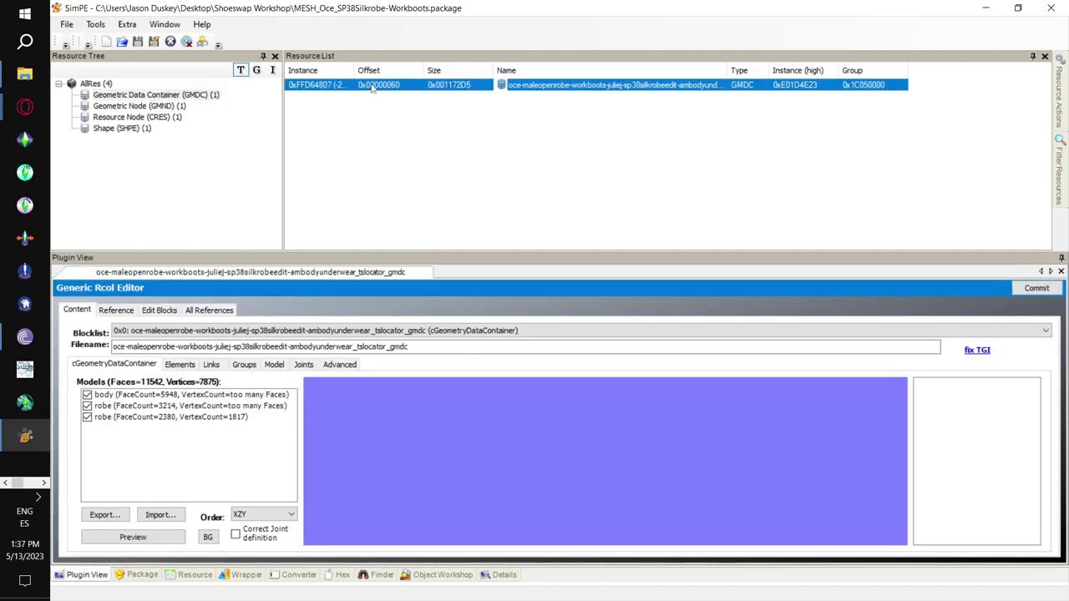
{"action": "right_click", "coordinate": [372, 87]}
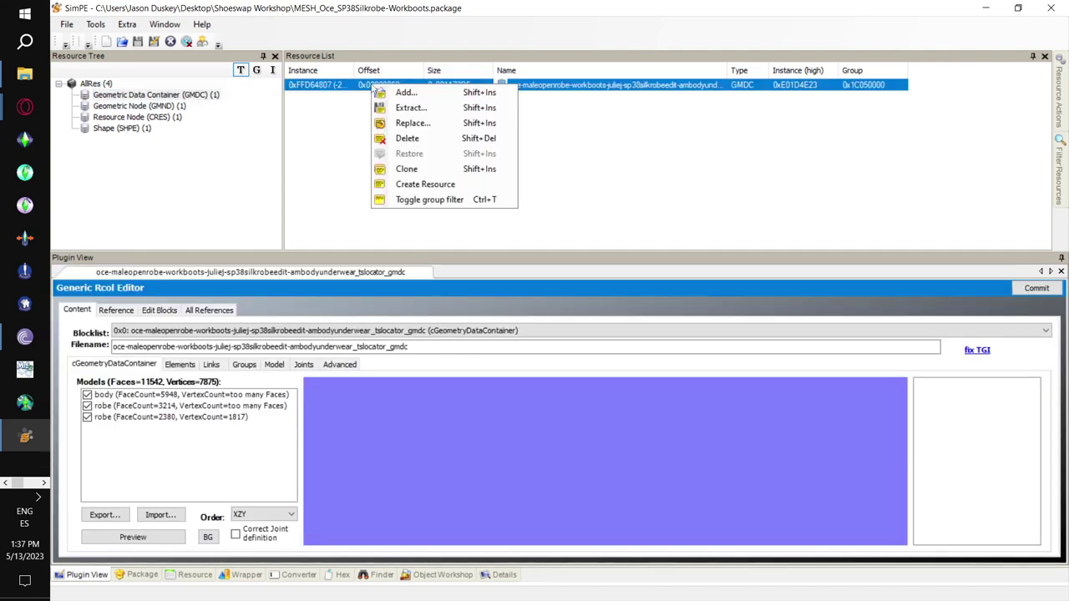
{"action": "left_click", "coordinate": [412, 123]}
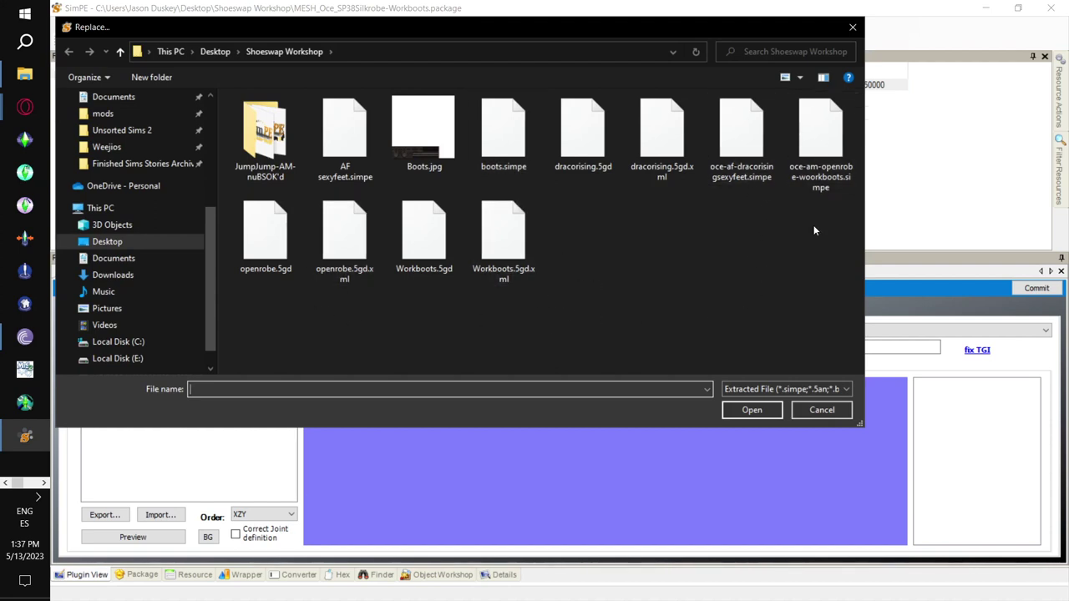
{"action": "double_click", "coordinate": [811, 152]}
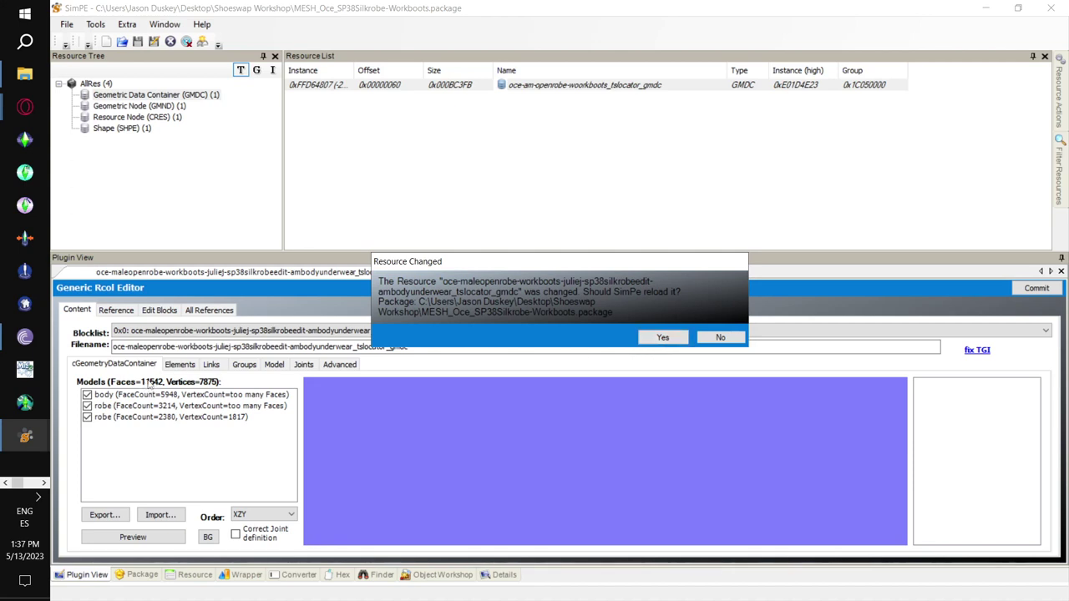
Step: Reload the replaced GMDC resource and check the robe and boots in an enlarged, rotated mesh preview
{"action": "left_click", "coordinate": [656, 338]}
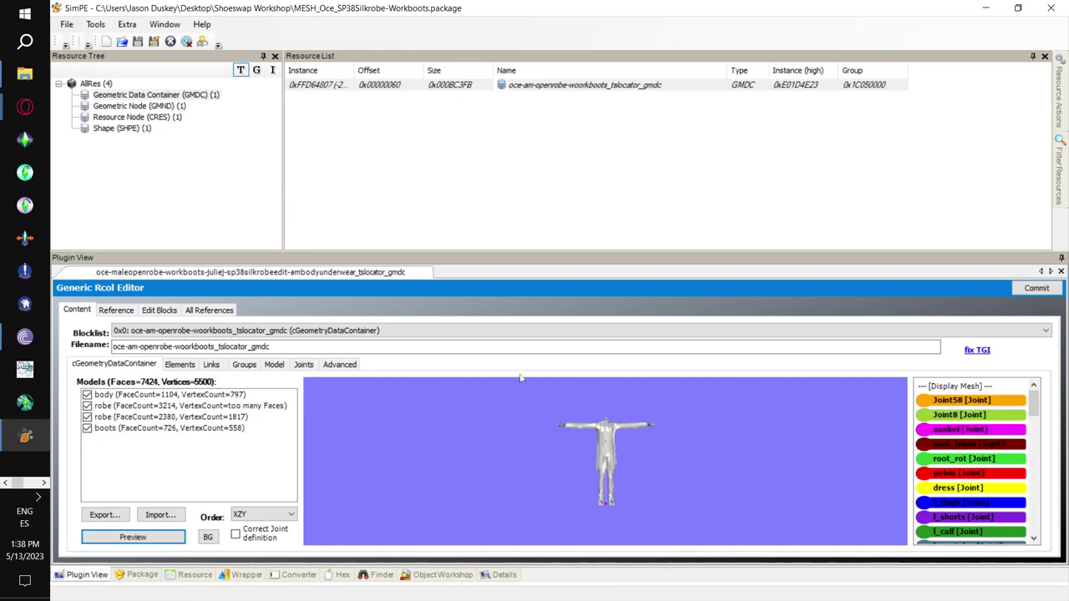
{"action": "left_click_drag", "start_coordinate": [570, 251], "coordinate": [576, 143]}
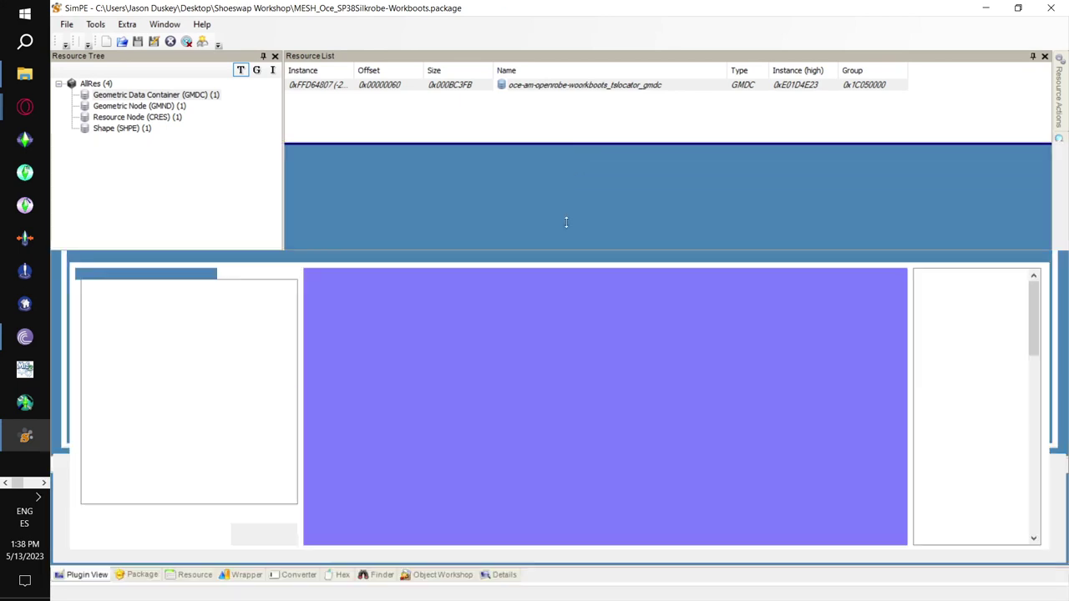
{"action": "left_click_drag", "start_coordinate": [590, 415], "coordinate": [162, 409]}
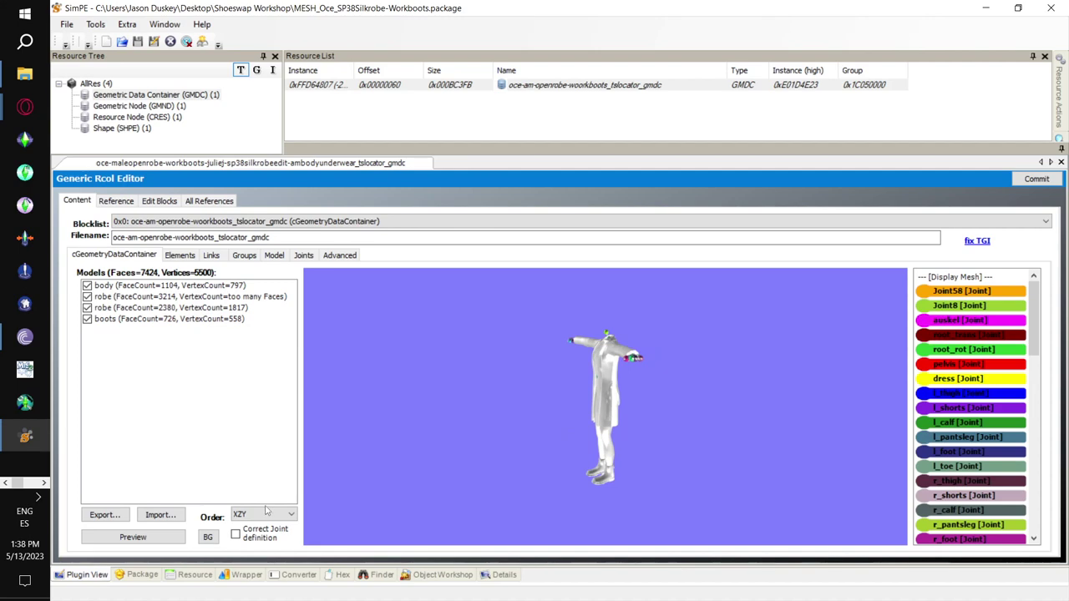
Step: Start another Object Workshop clone, this time of MESH_Oce_DracoRisingAF.package, keeping the default clone options
{"action": "left_click", "coordinate": [445, 576]}
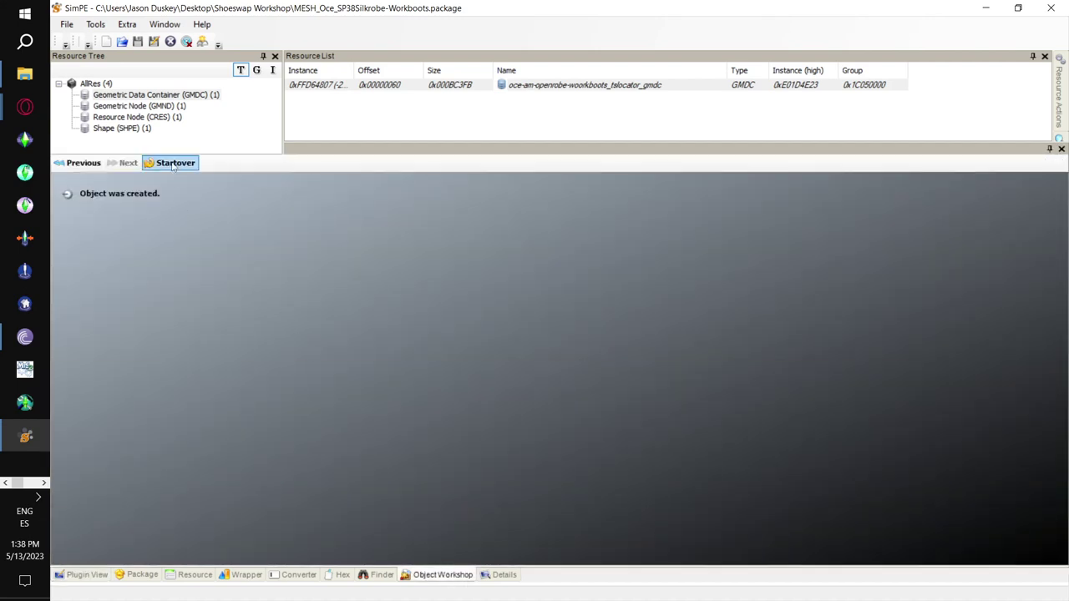
{"action": "left_click", "coordinate": [126, 282]}
{"action": "left_click", "coordinate": [126, 286]}
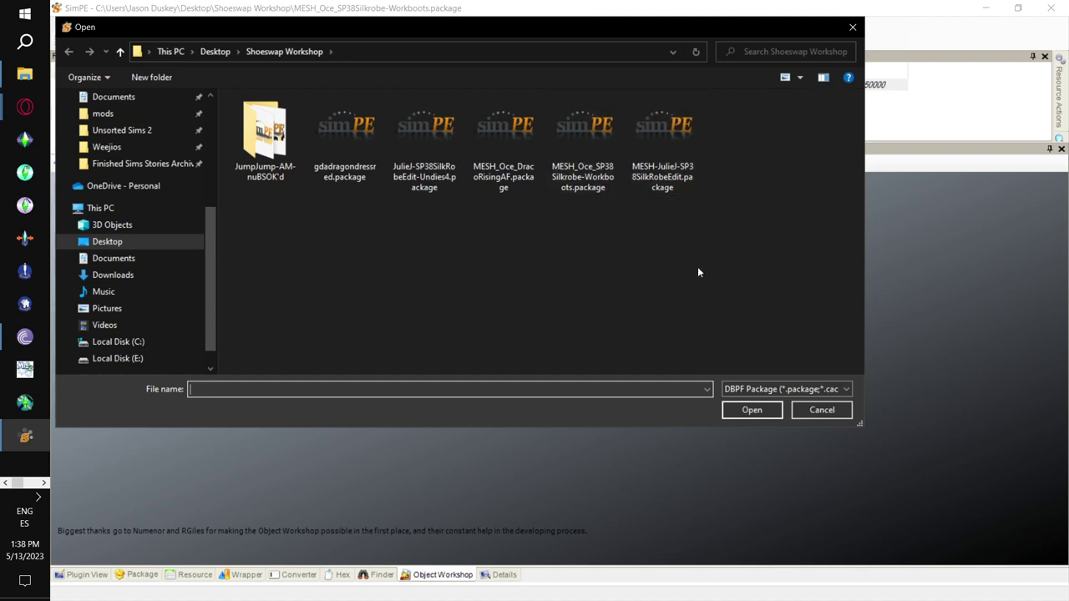
{"action": "left_click", "coordinate": [684, 171]}
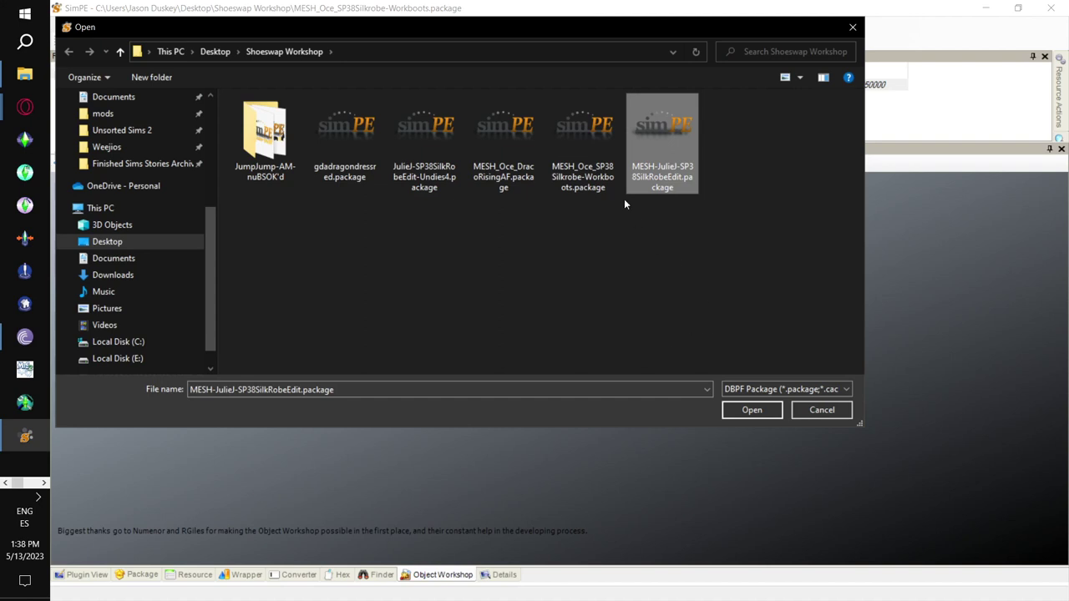
{"action": "left_click", "coordinate": [585, 126]}
{"action": "left_click", "coordinate": [558, 263]}
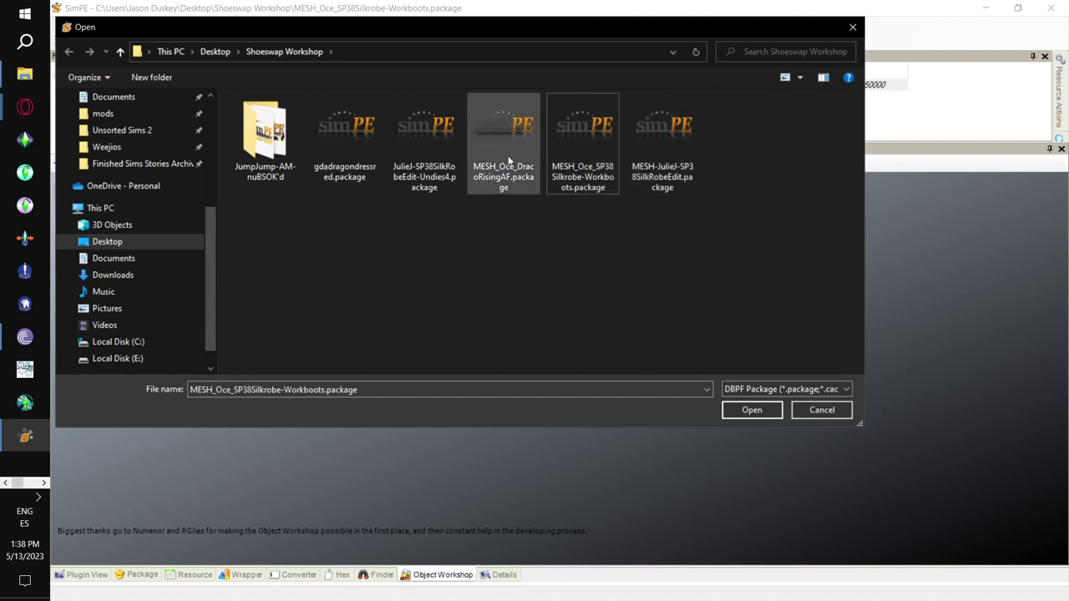
{"action": "left_click", "coordinate": [505, 149]}
{"action": "left_click", "coordinate": [748, 410]}
{"action": "left_click", "coordinate": [127, 163]}
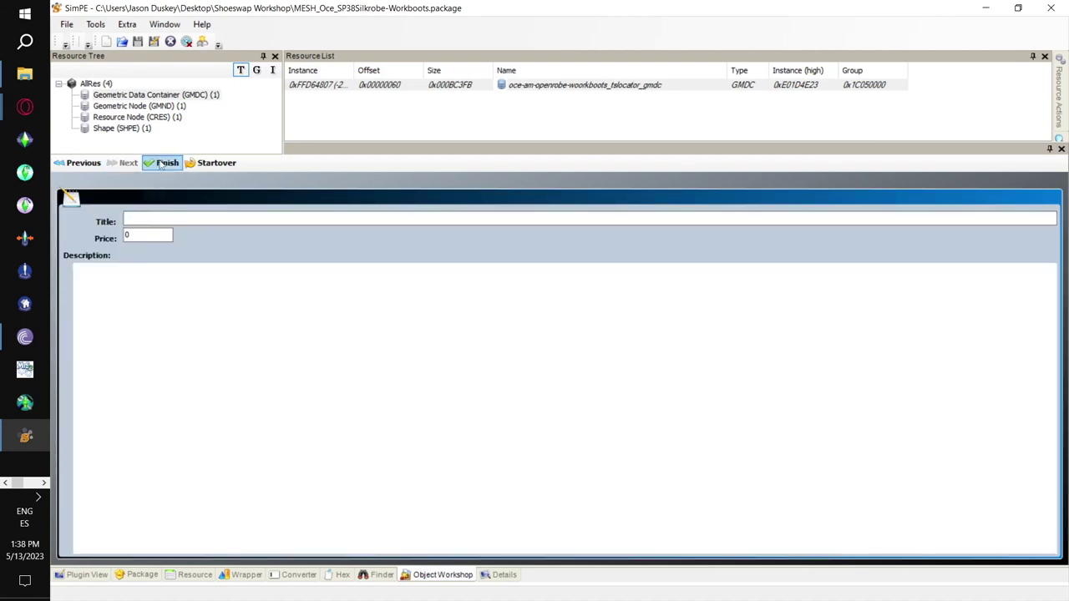
{"action": "left_click", "coordinate": [162, 163]}
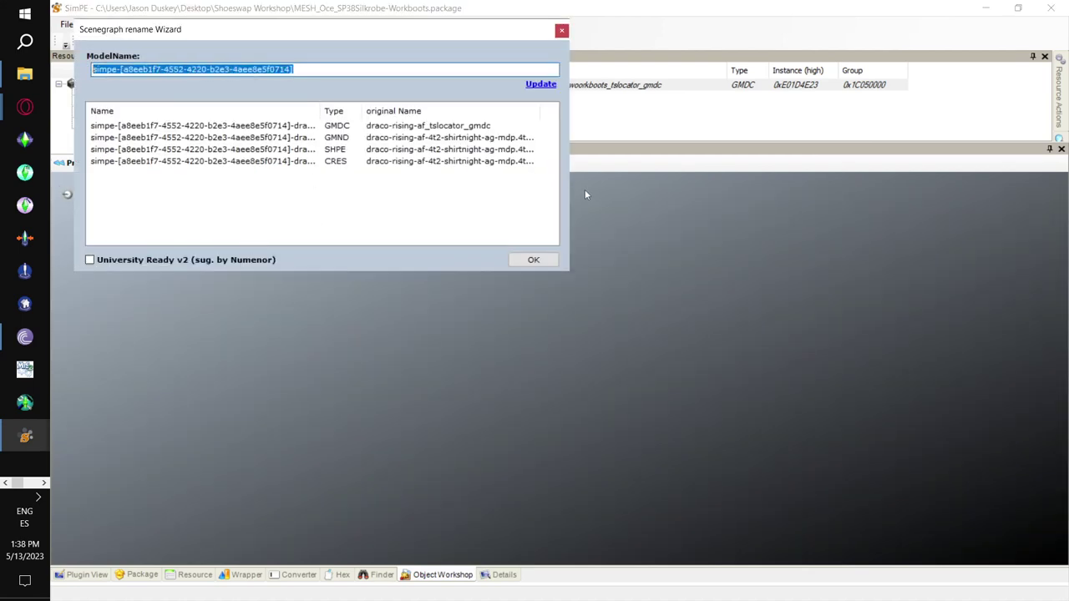
Step: Set the cloned dress's model name to dracorising-af-sexyfeet, update the resource names with it and accept them
{"action": "type", "text": "af"}
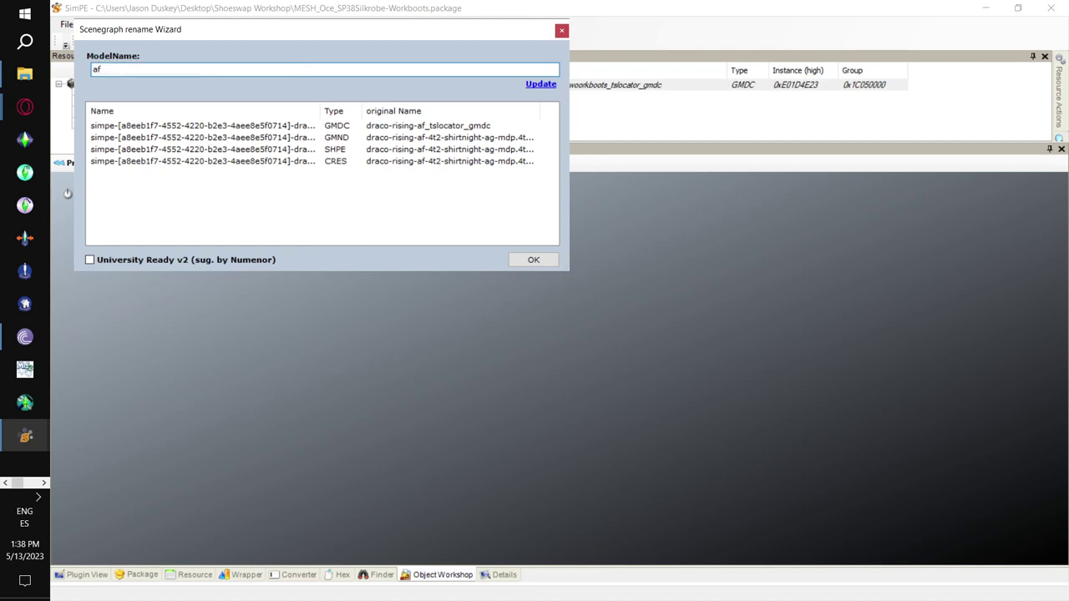
{"action": "key", "text": "BackSpace"}
{"action": "key", "text": "BackSpace"}
{"action": "type", "text": "dracorising-af-sexyfeet"}
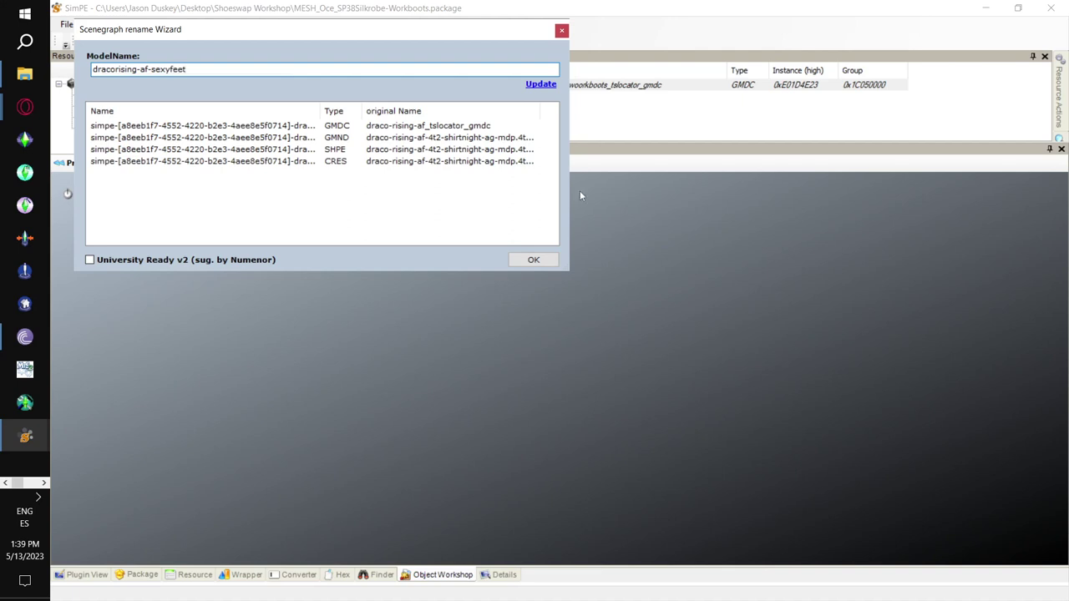
{"action": "left_click", "coordinate": [541, 84]}
{"action": "left_click", "coordinate": [538, 264]}
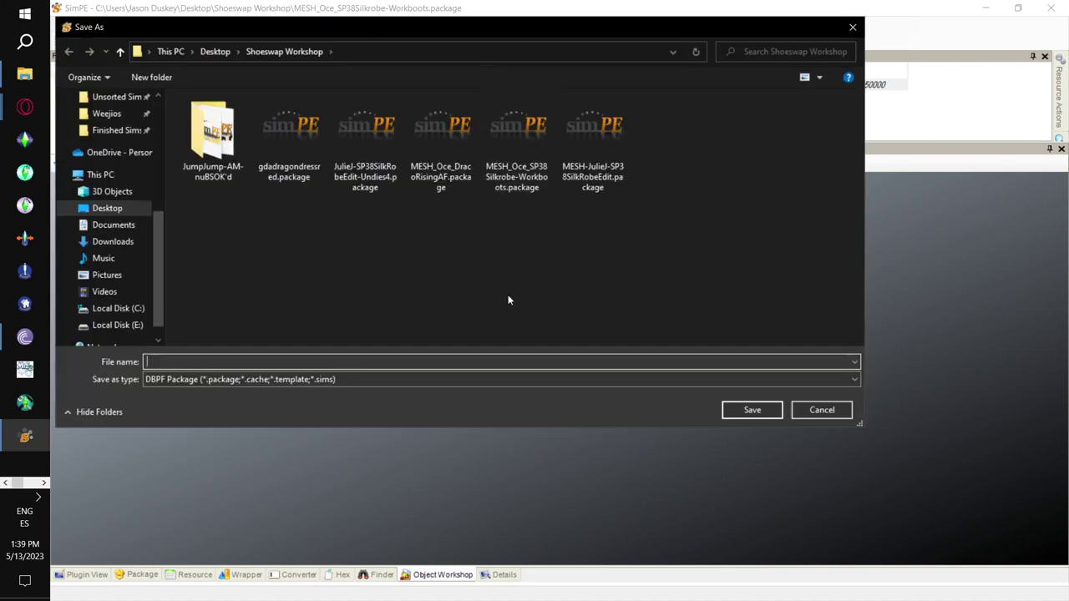
Step: Save the cloned dress package in the Shoeswap Workshop folder as MESH_Oce_DracoRisingAFSexyfeet
{"action": "left_click", "coordinate": [452, 134]}
{"action": "left_click", "coordinate": [306, 360]}
{"action": "left_click_drag", "start_coordinate": [290, 361], "coordinate": [247, 361]}
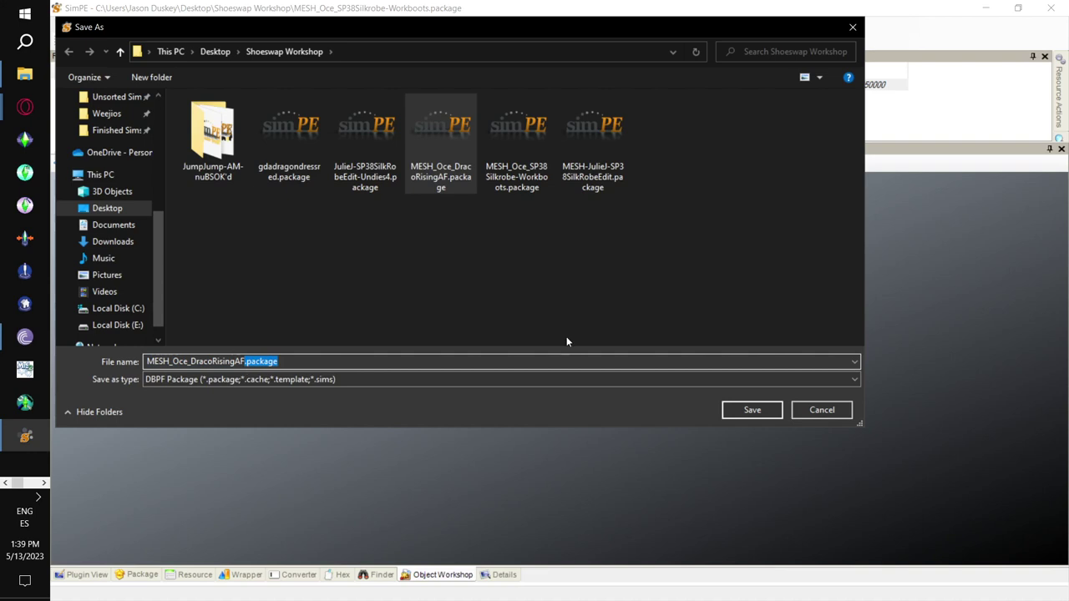
{"action": "type", "text": "Sexy"}
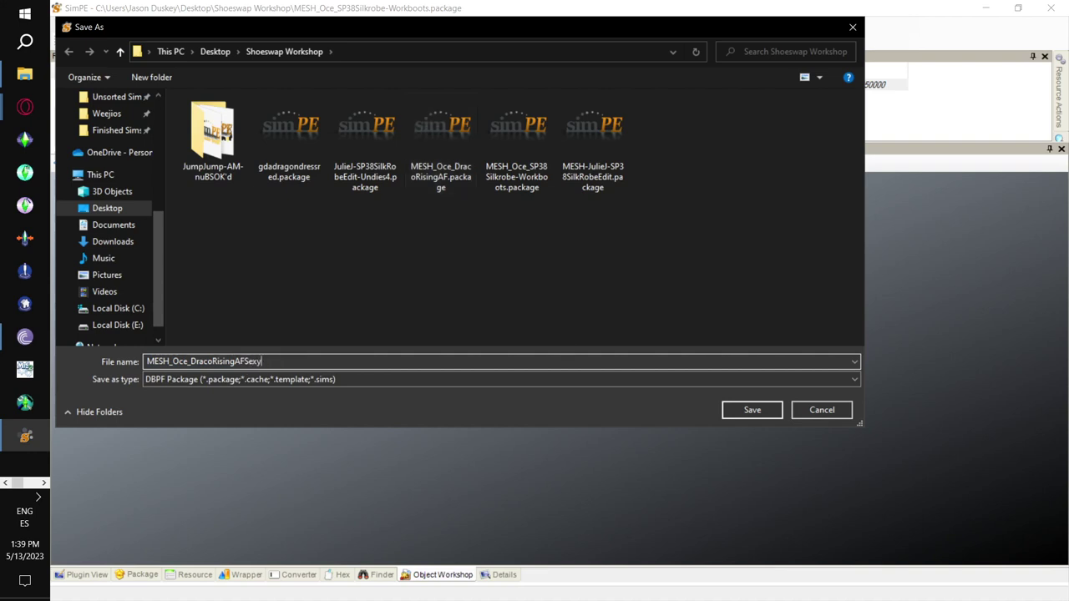
{"action": "type", "text": "feet"}
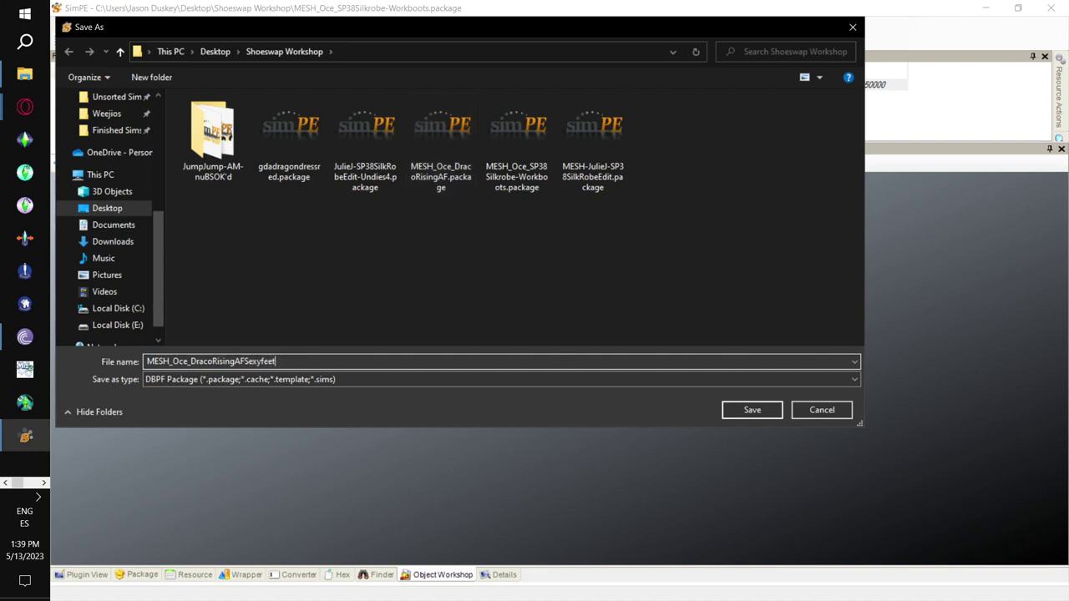
{"action": "left_click", "coordinate": [754, 409]}
{"action": "left_click", "coordinate": [605, 331]}
Step: Replace the new package's Geometric Data Container (GMDC) resource with the exported file oce-af-dracorisingsexyfeet.simpe
{"action": "left_click", "coordinate": [94, 573]}
{"action": "right_click", "coordinate": [401, 87]}
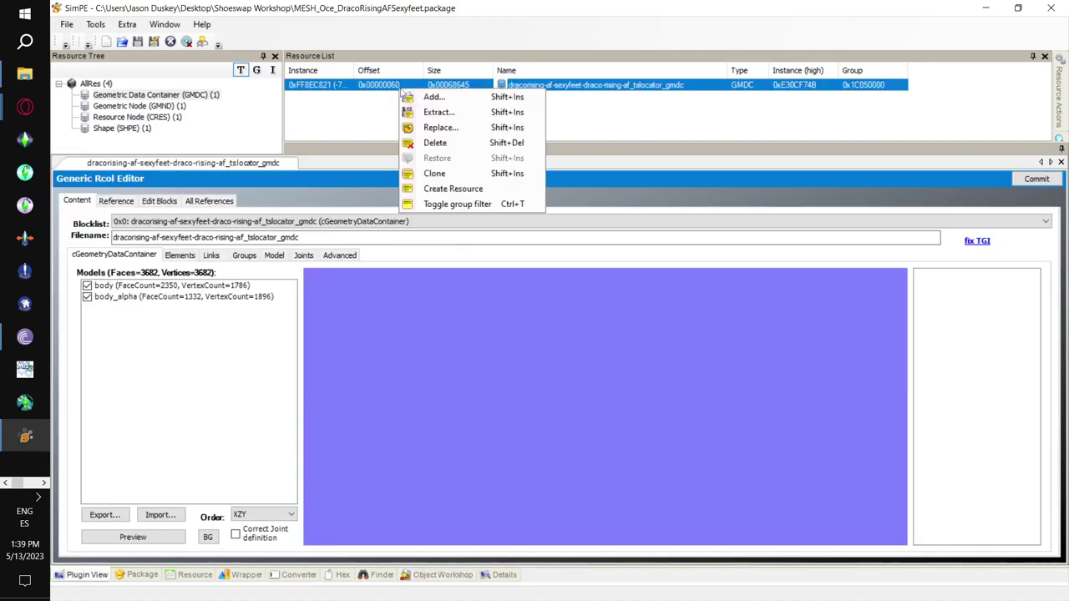
{"action": "left_click", "coordinate": [440, 127]}
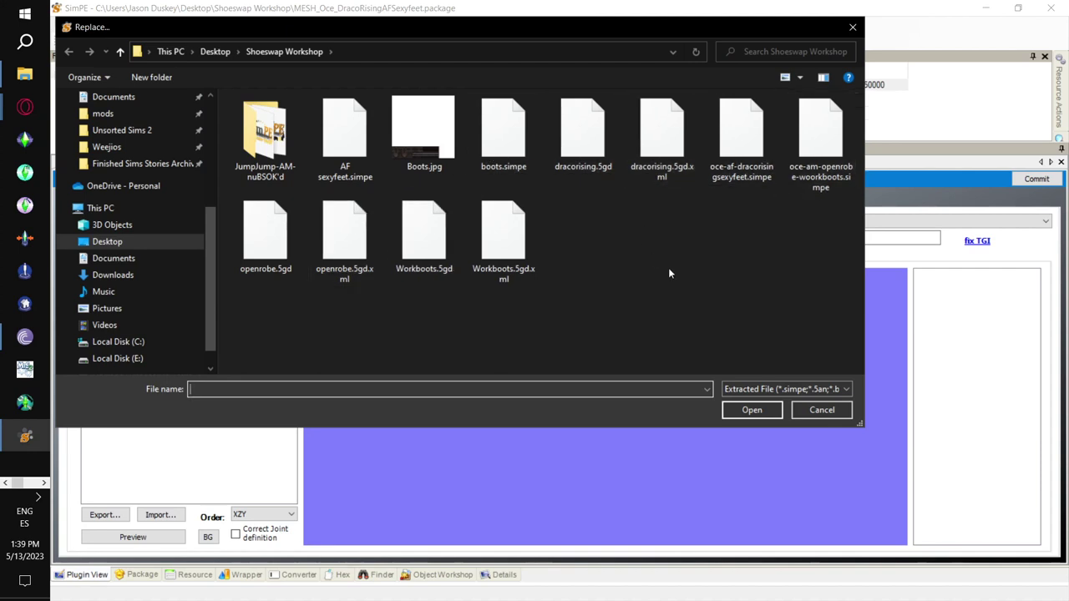
{"action": "double_click", "coordinate": [741, 142]}
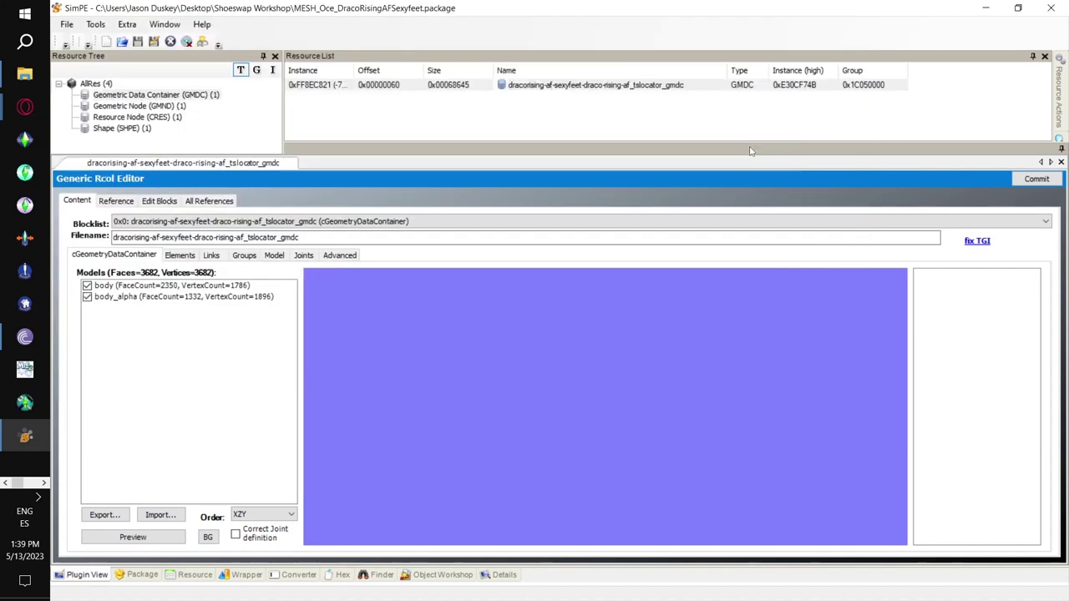
{"action": "left_click", "coordinate": [662, 338]}
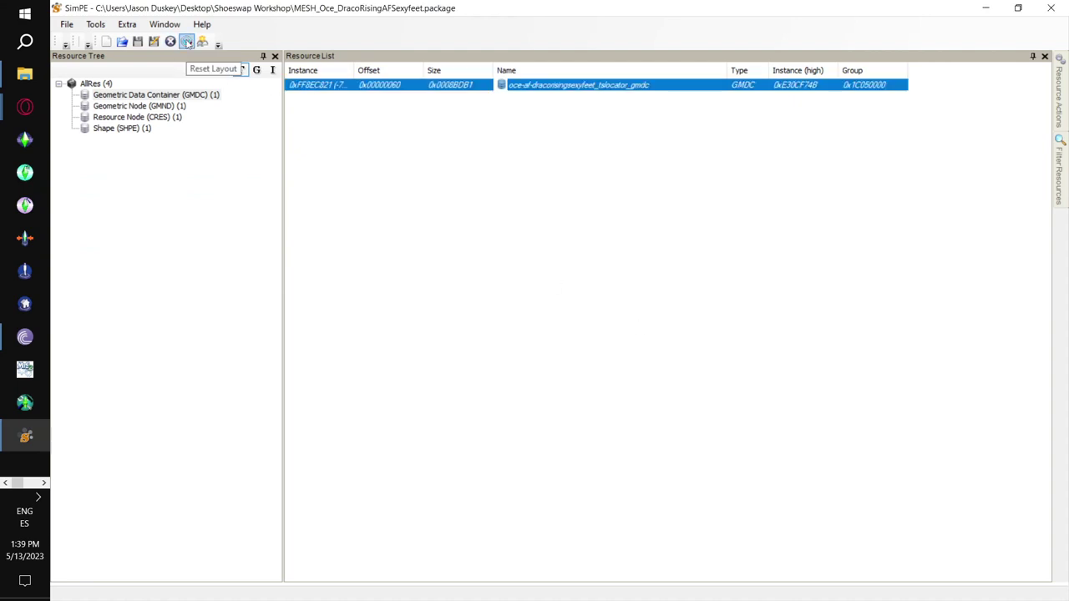
Step: Reset the window layout and check the replaced dress and feet mesh in the GMDC preview
{"action": "left_click", "coordinate": [187, 42]}
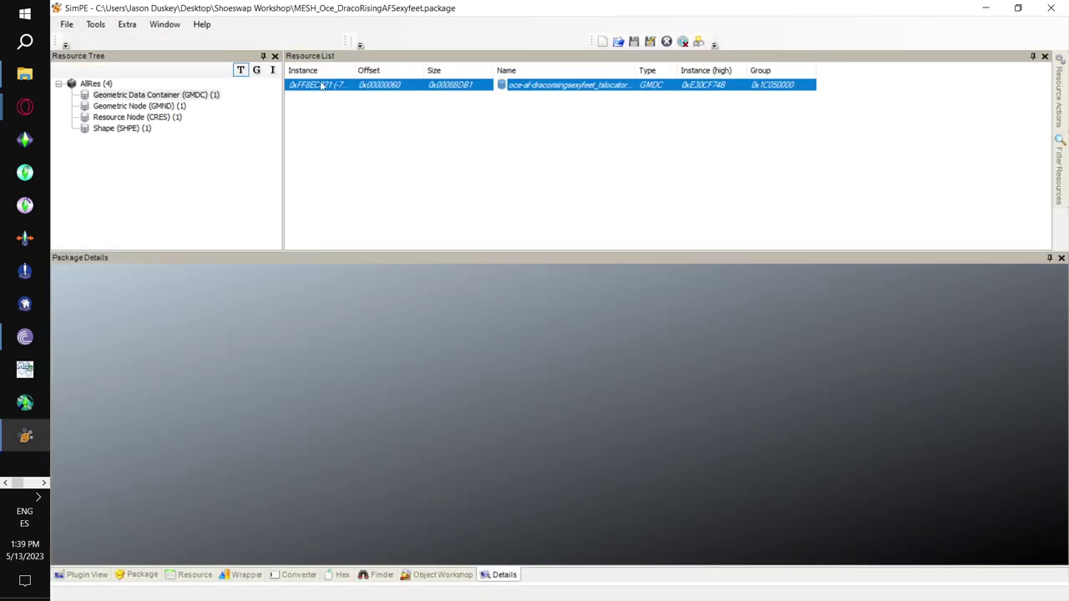
{"action": "left_click", "coordinate": [84, 575]}
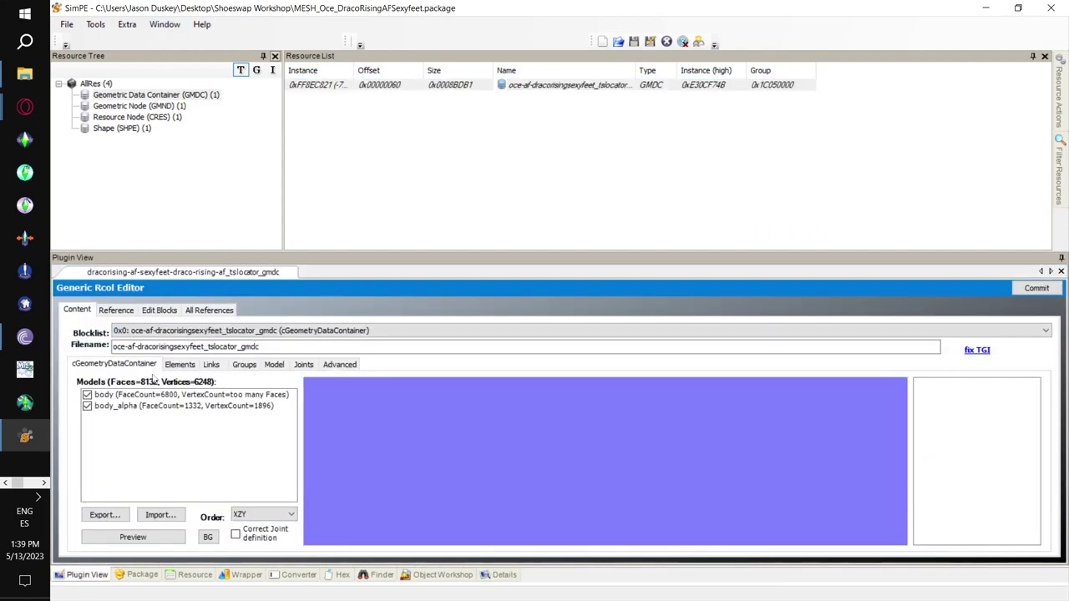
{"action": "left_click", "coordinate": [135, 541]}
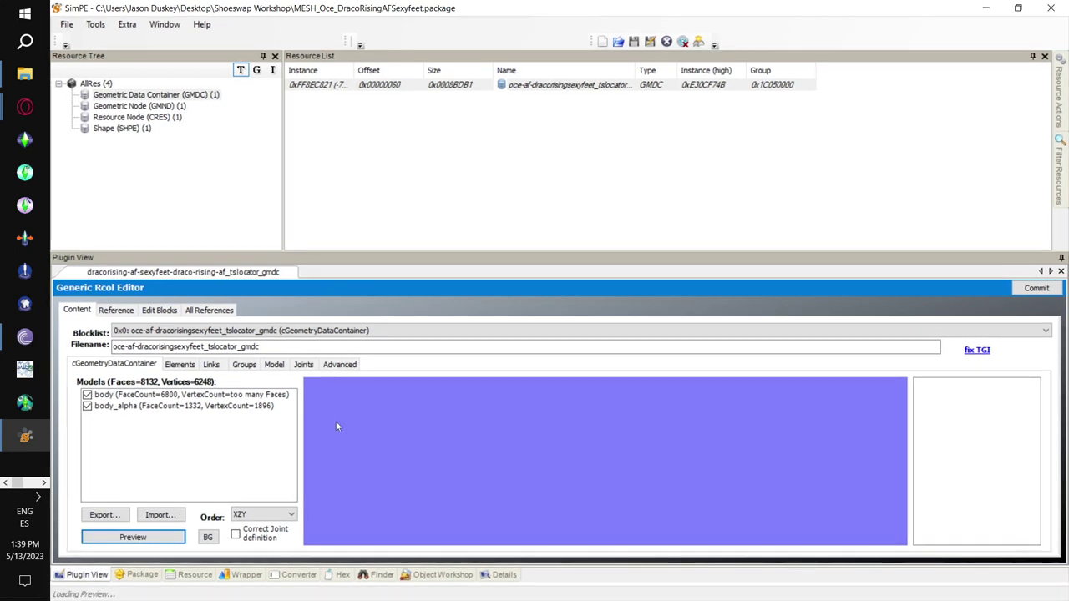
{"action": "left_click_drag", "start_coordinate": [631, 481], "coordinate": [617, 440]}
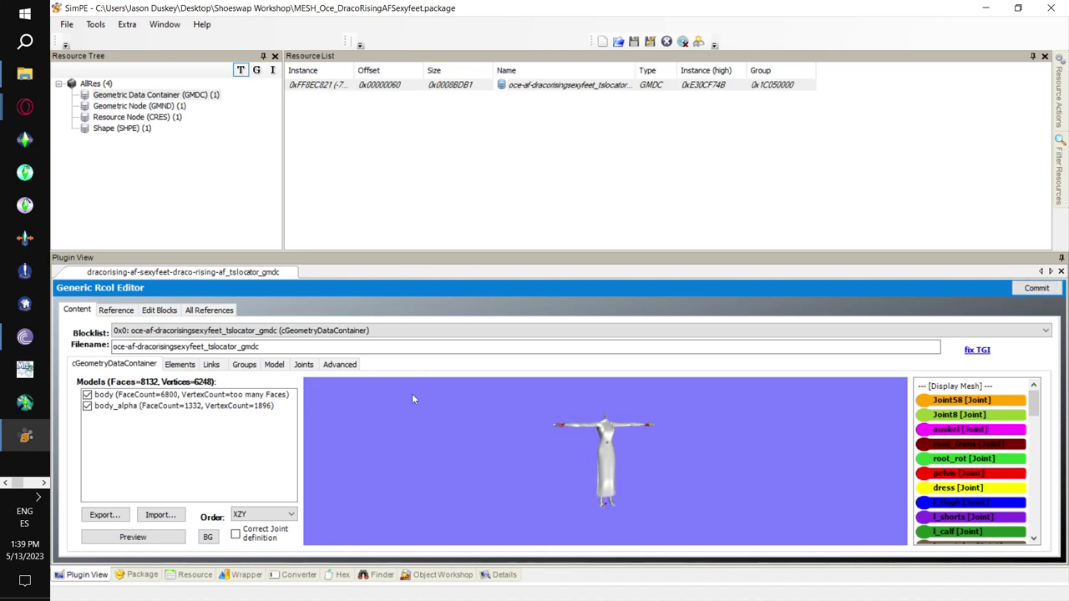
Step: Save the dress package with its replaced mesh and check the mesh preview again
{"action": "left_click", "coordinate": [67, 24]}
{"action": "left_click", "coordinate": [99, 104]}
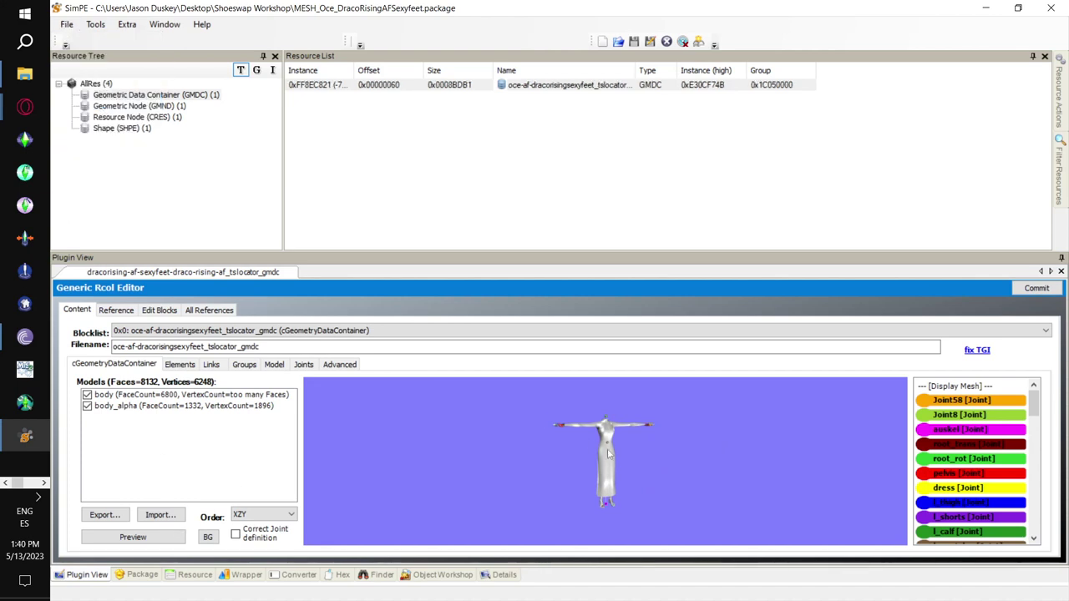
{"action": "left_click_drag", "start_coordinate": [620, 474], "coordinate": [614, 473]}
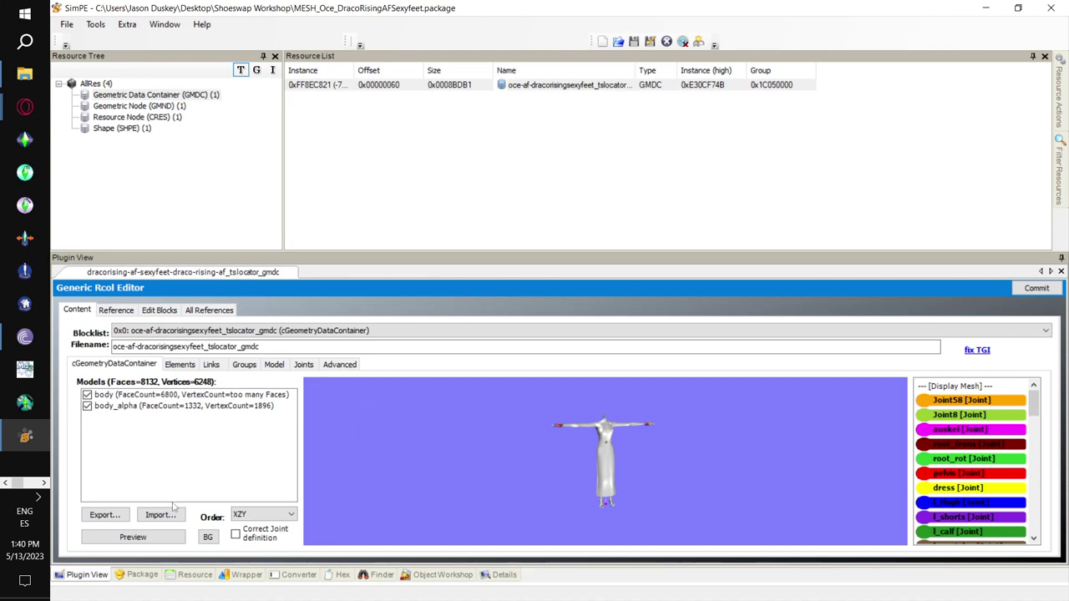
{"action": "left_click", "coordinate": [165, 538]}
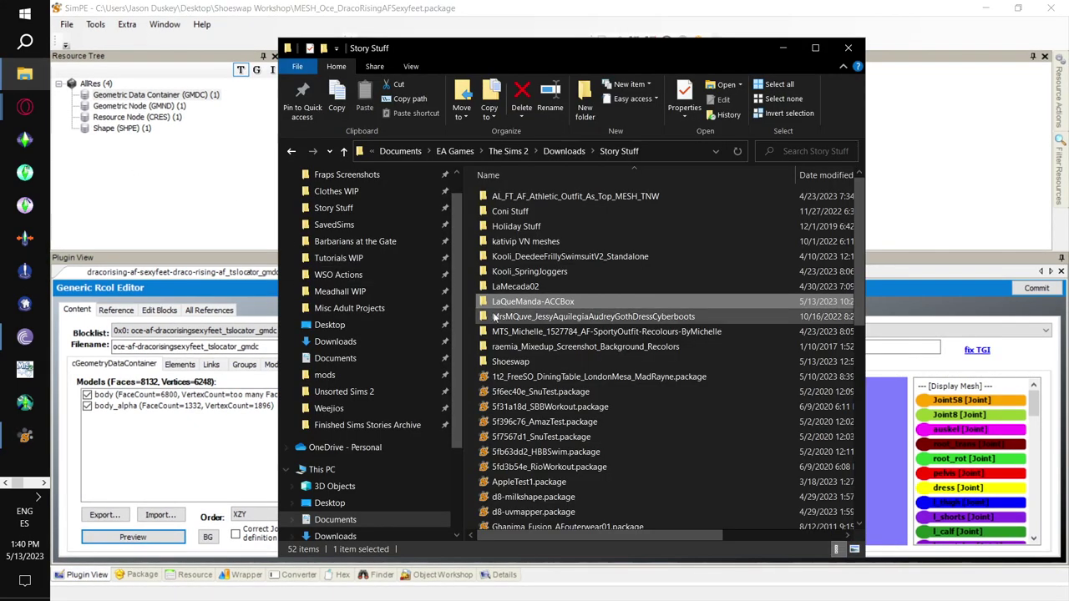
Step: In File Explorer, copy MESH_Oce_DracoRisingAFSexyfeet.package and MESH_Oce_SP38Silkrobe-Workboots.package from the desktop's Shoeswap Workshop folder
{"action": "scroll", "coordinate": [408, 350], "scroll_direction": "up", "scroll_amount": 1}
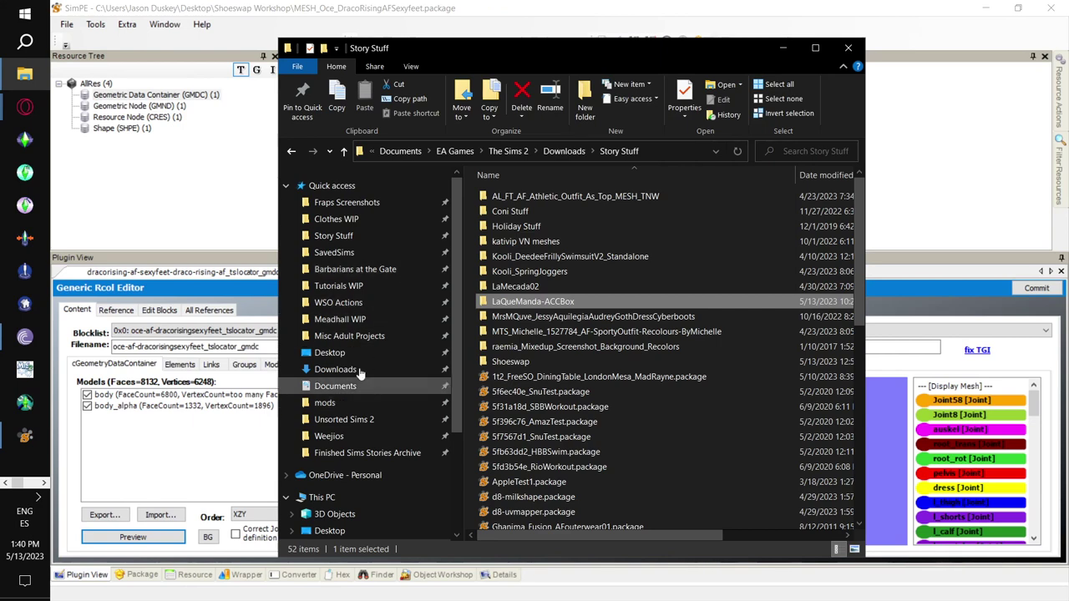
{"action": "left_click", "coordinate": [332, 353]}
{"action": "scroll", "coordinate": [611, 245], "scroll_direction": "down", "scroll_amount": 5}
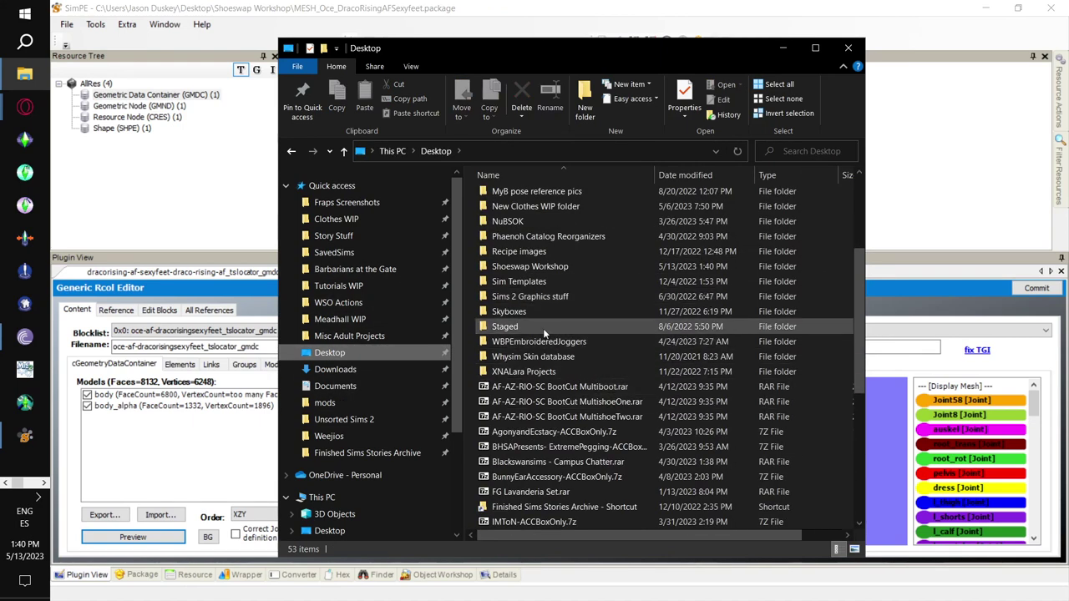
{"action": "double_click", "coordinate": [543, 268]}
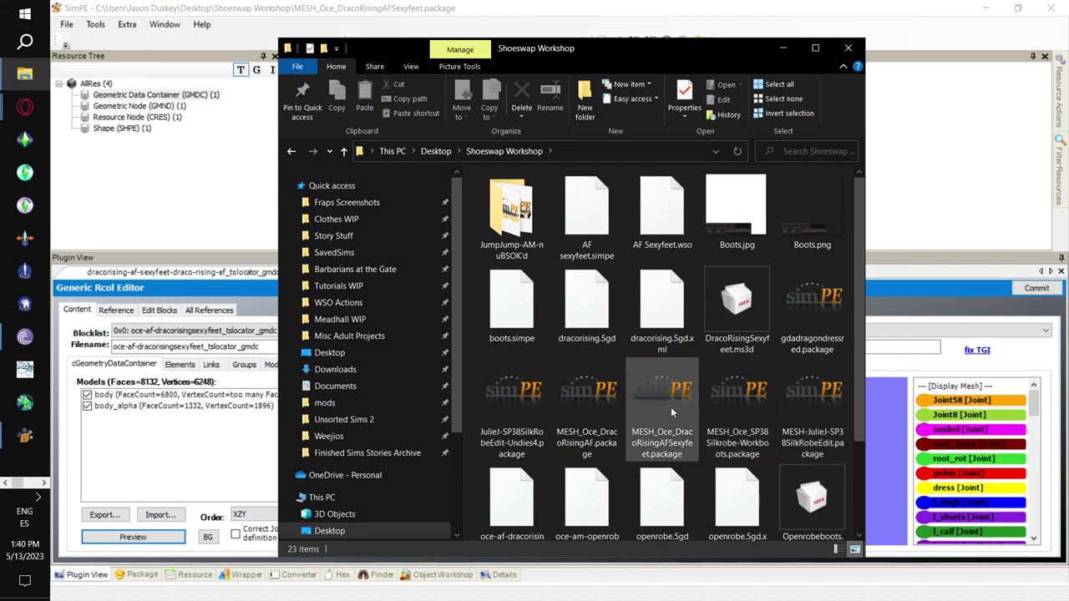
{"action": "left_click", "coordinate": [670, 407]}
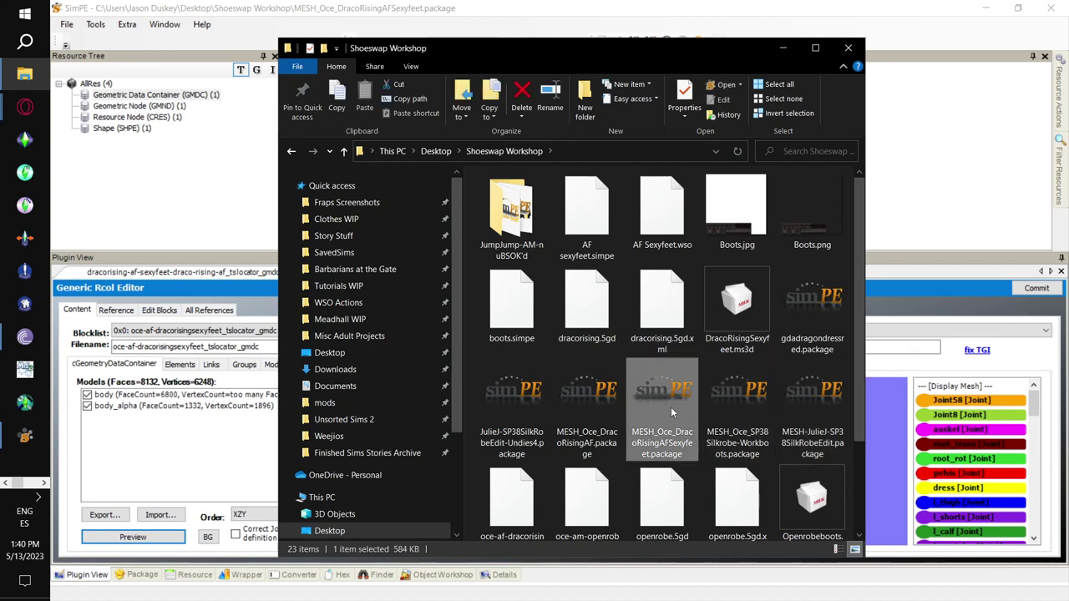
{"action": "left_click", "coordinate": [746, 400], "text": "ctrl"}
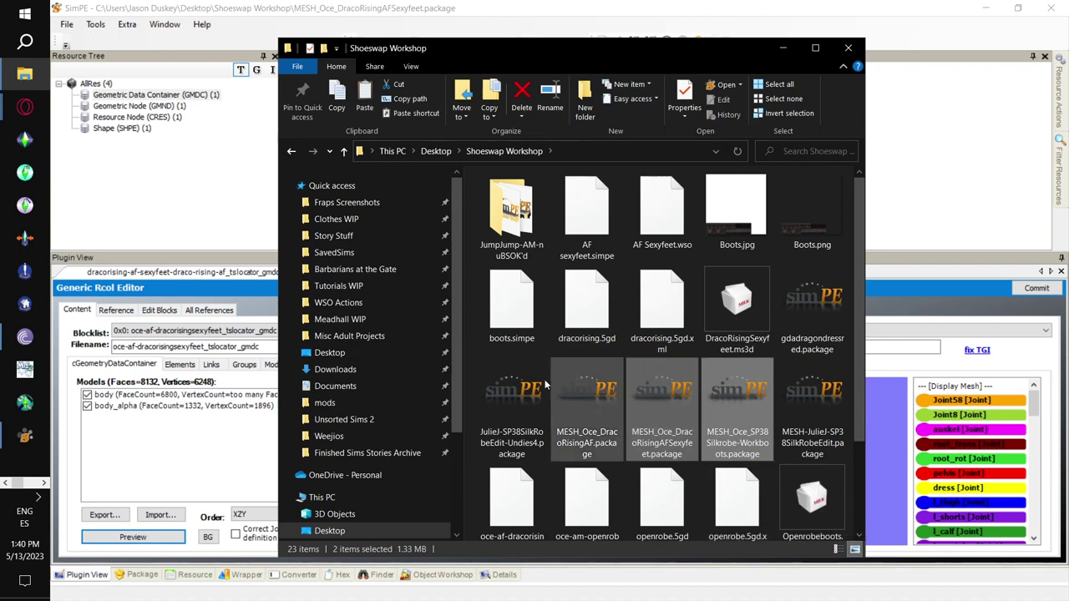
Step: Paste the two copied mesh packages into the SavedSims folder of EA Games\The Sims 2
{"action": "left_click", "coordinate": [333, 237]}
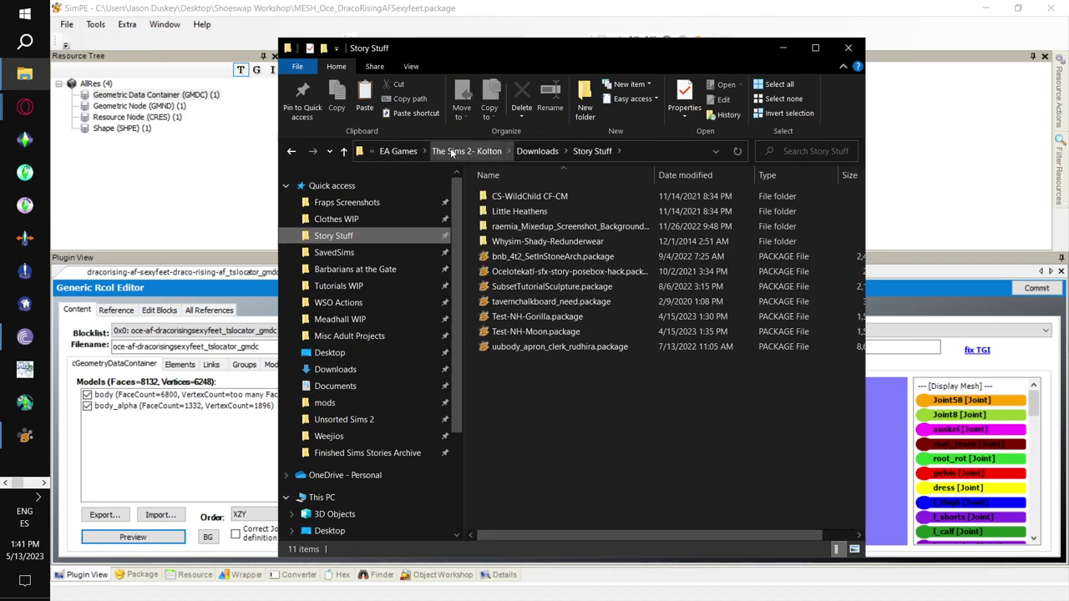
{"action": "left_click", "coordinate": [411, 152]}
{"action": "double_click", "coordinate": [515, 197]}
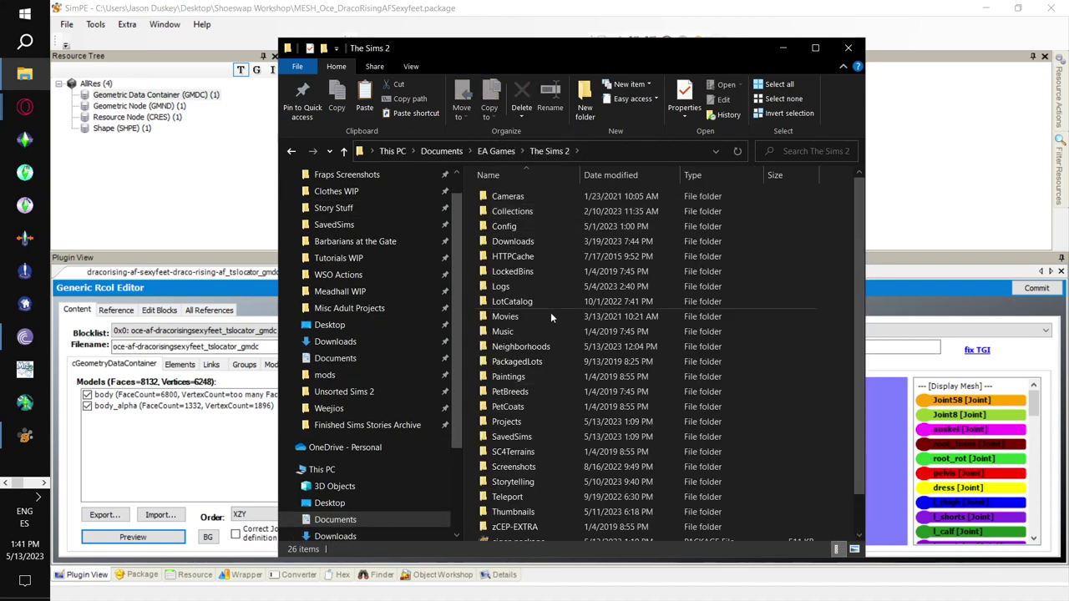
{"action": "double_click", "coordinate": [555, 434]}
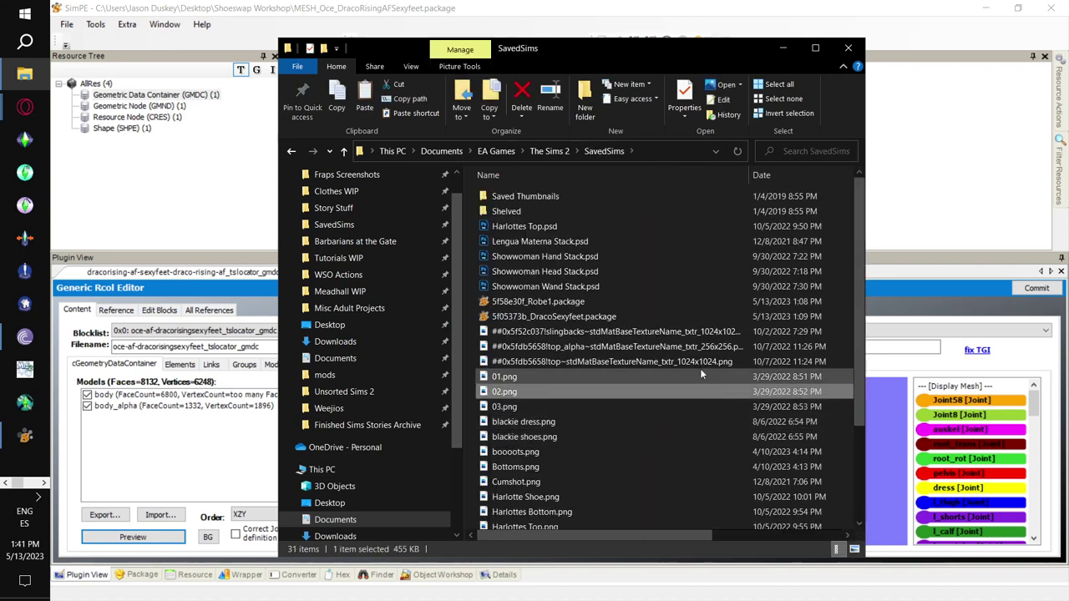
{"action": "key", "text": "ctrl+v"}
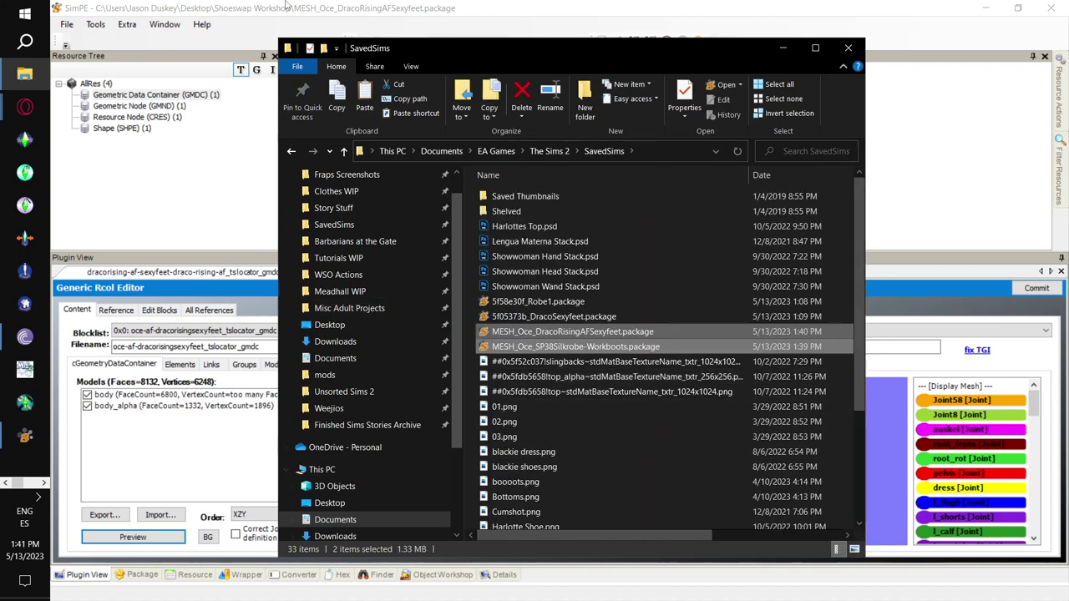
Step: Switch to the PowerPoint slide show and advance to the slide on simple swaps in Milkshape
{"action": "key", "text": "ctrl+super+Right"}
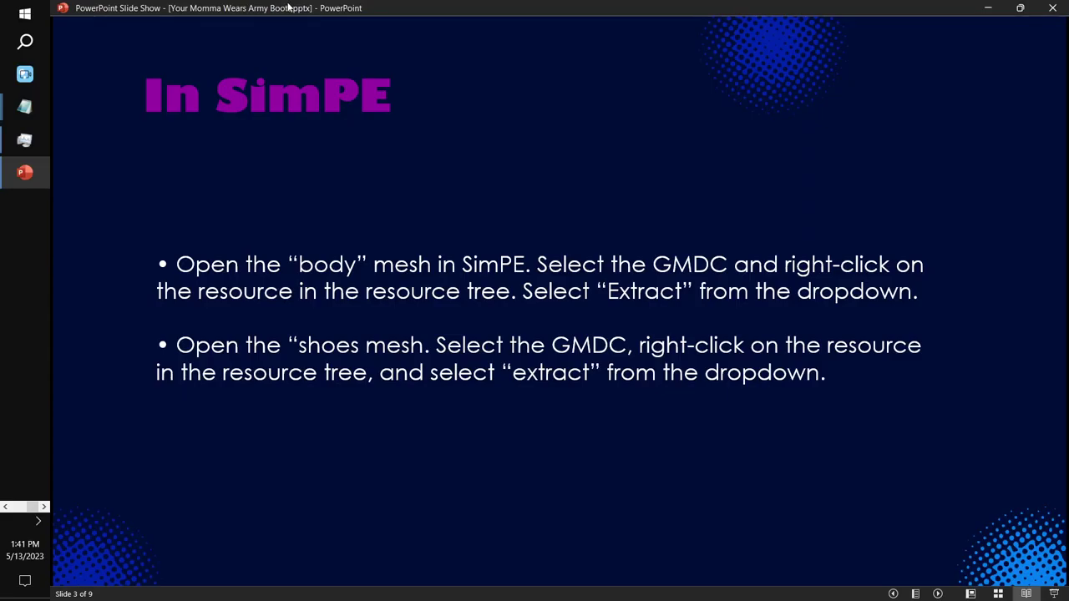
{"action": "left_click", "coordinate": [391, 269]}
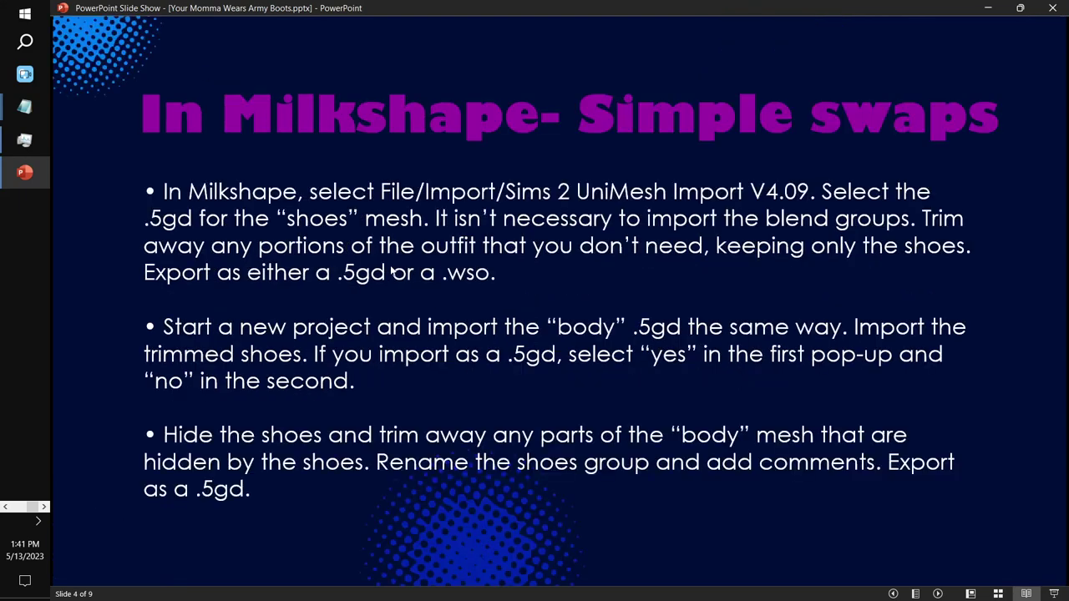